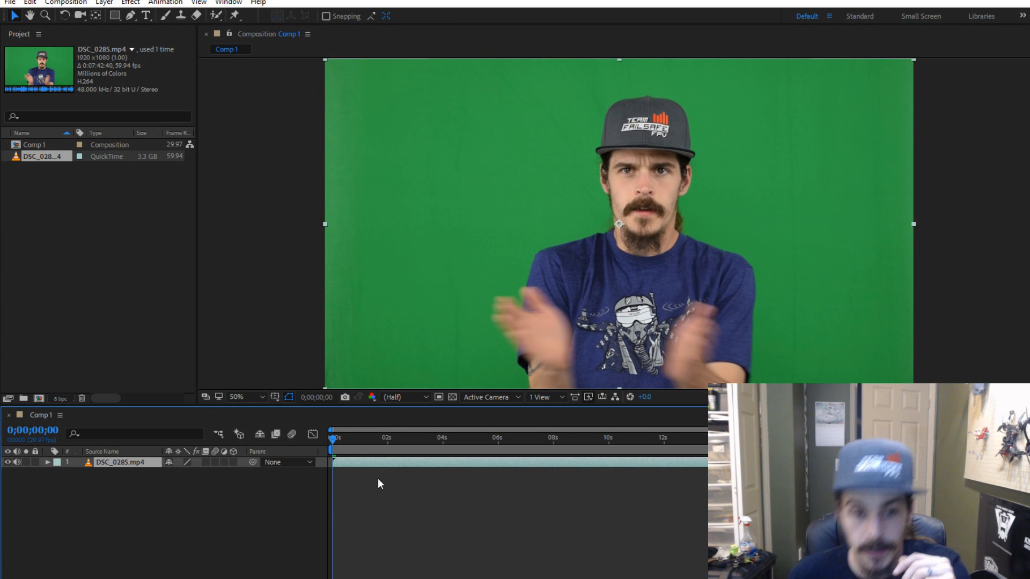
- Scrub the DSC_0285.mp4 footage a few frames forward from its start to 0;00;00;05
{"action": "left_click_drag", "start_coordinate": [368, 464], "coordinate": [369, 460]}
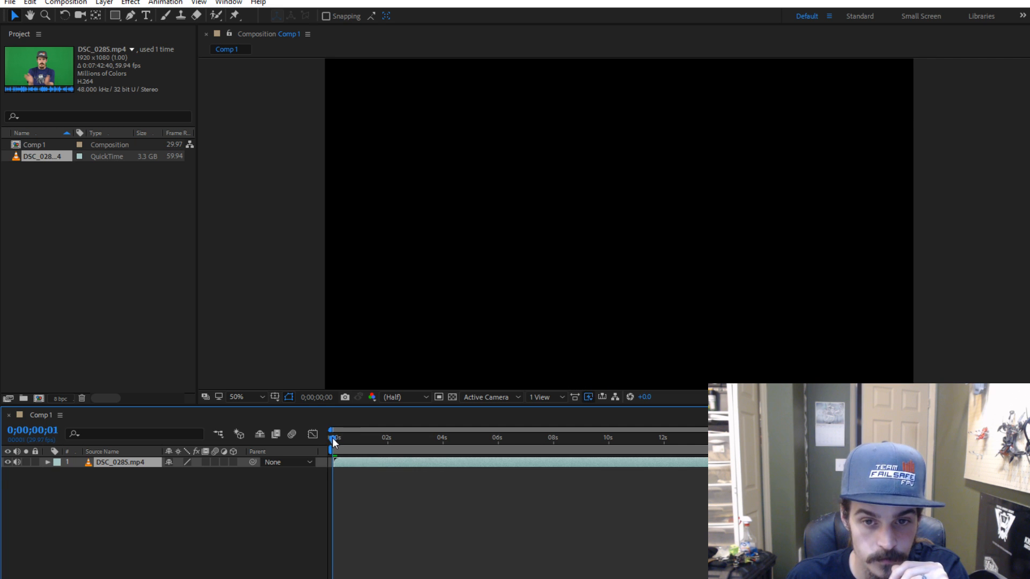
{"action": "left_click_drag", "start_coordinate": [332, 441], "coordinate": [336, 462]}
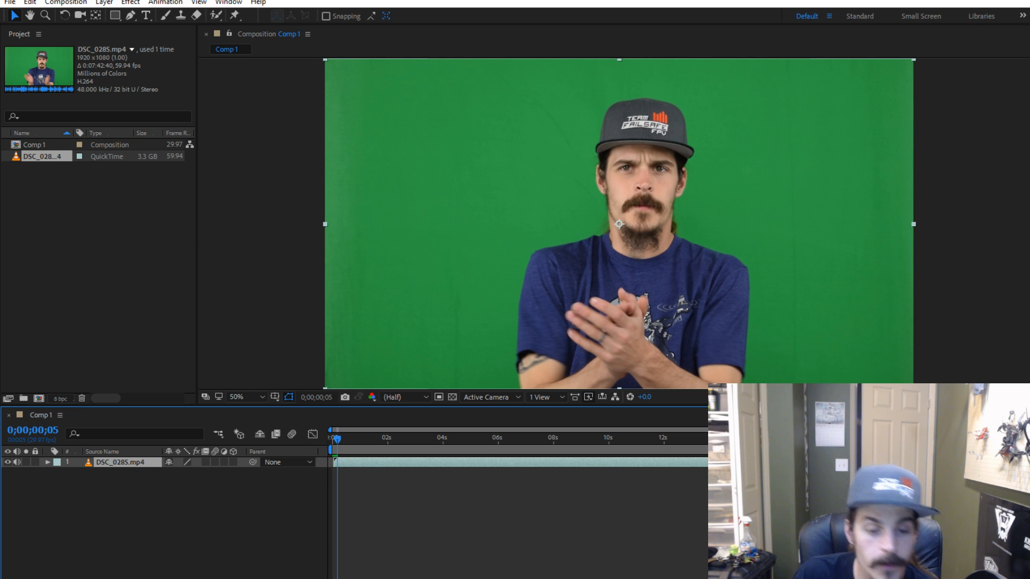
- Switch to the YouTube live dashboard in the browser, open the live chat in its own window and move that window out of the way
{"action": "key", "text": "alt+Tab"}
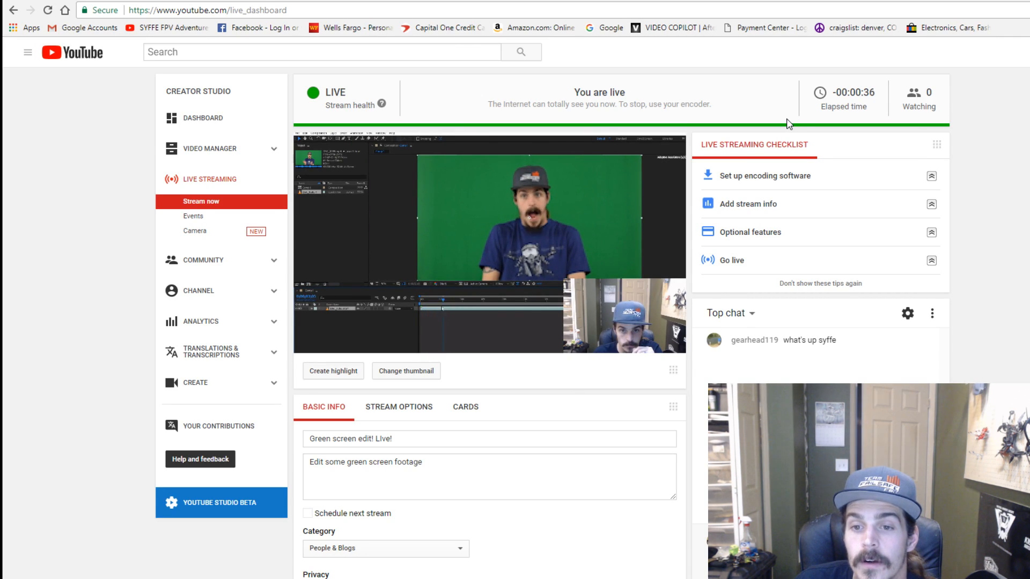
{"action": "left_click", "coordinate": [933, 315]}
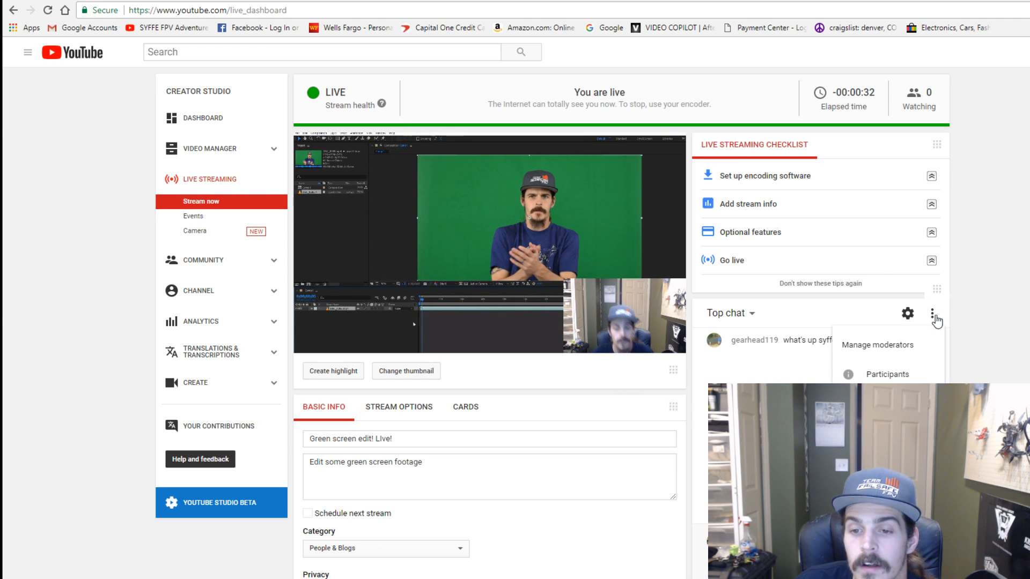
{"action": "left_click", "coordinate": [888, 403]}
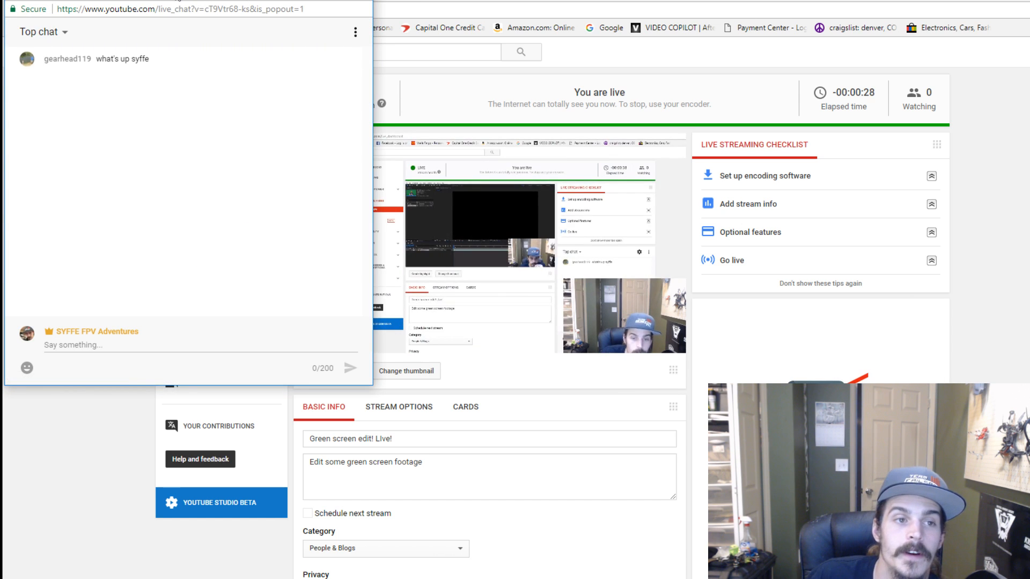
{"action": "left_click_drag", "start_coordinate": [188, 0], "coordinate": [279, 0]}
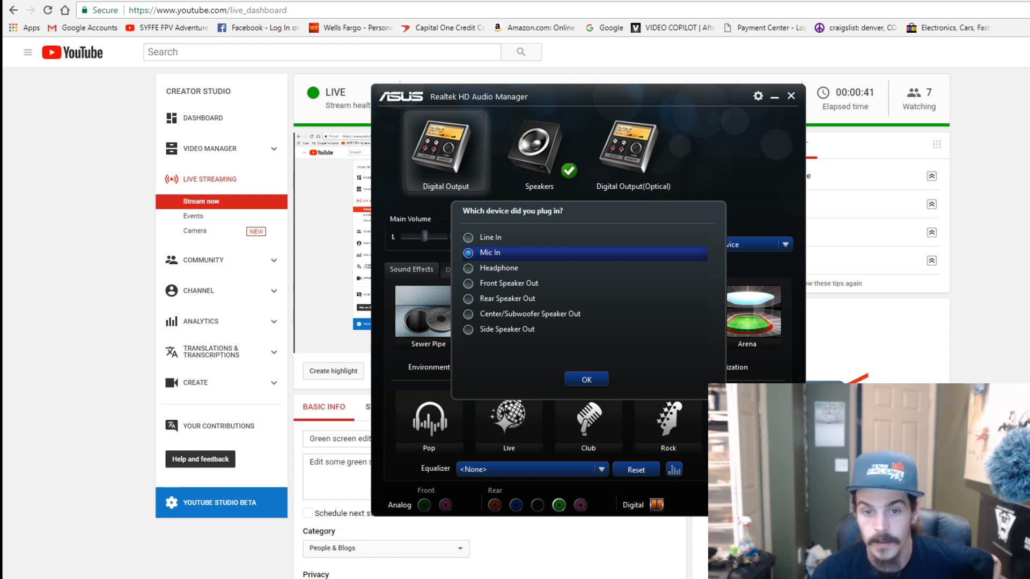
- Confirm Mic In as the plugged-in audio device and close the Realtek HD Audio Manager
{"action": "left_click", "coordinate": [596, 381]}
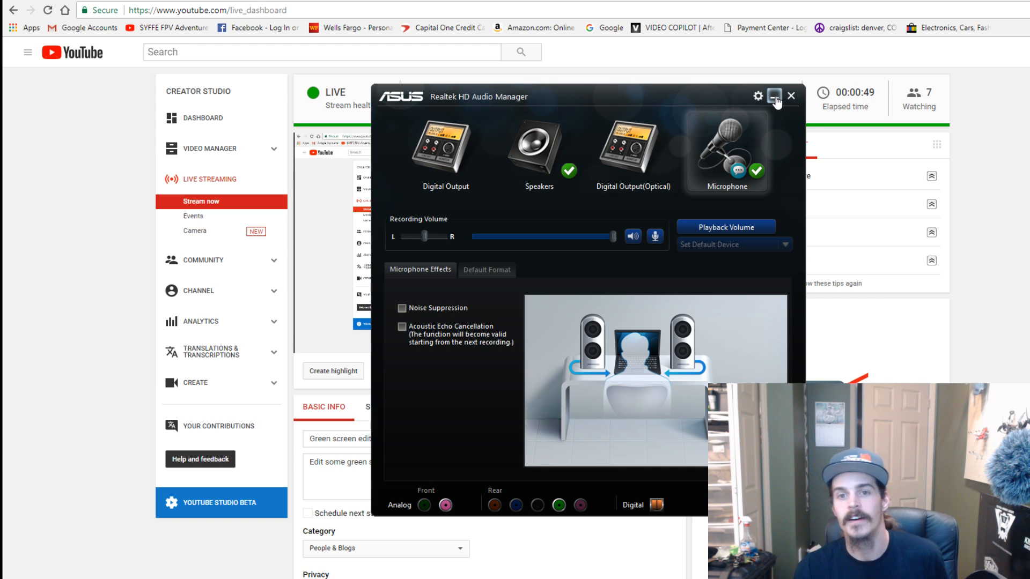
{"action": "left_click", "coordinate": [791, 97]}
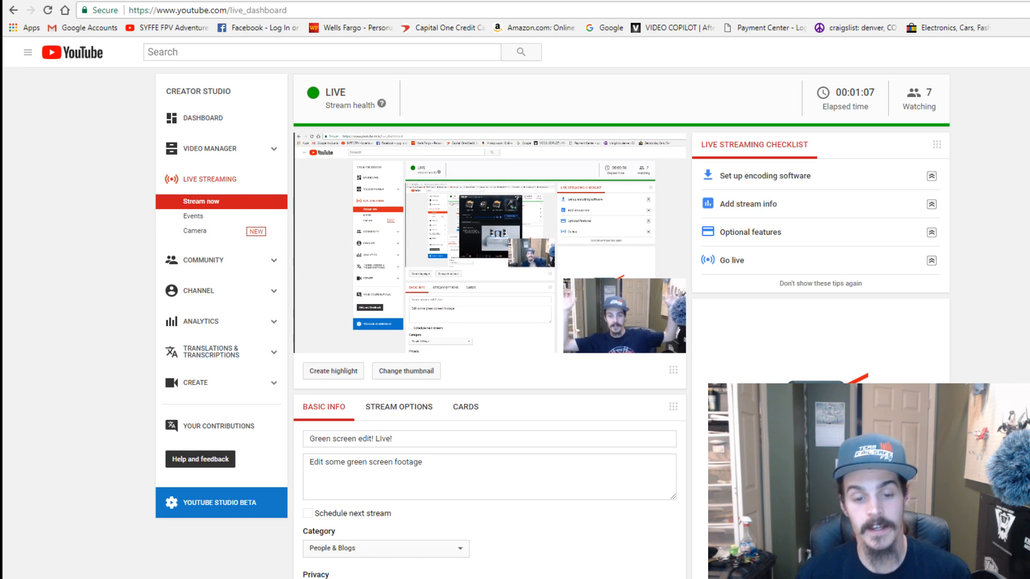
- Switch back to After Effects, clear the layer selection and set the current time to 0;00;00;05
{"action": "mouse_move", "coordinate": [437, 578]}
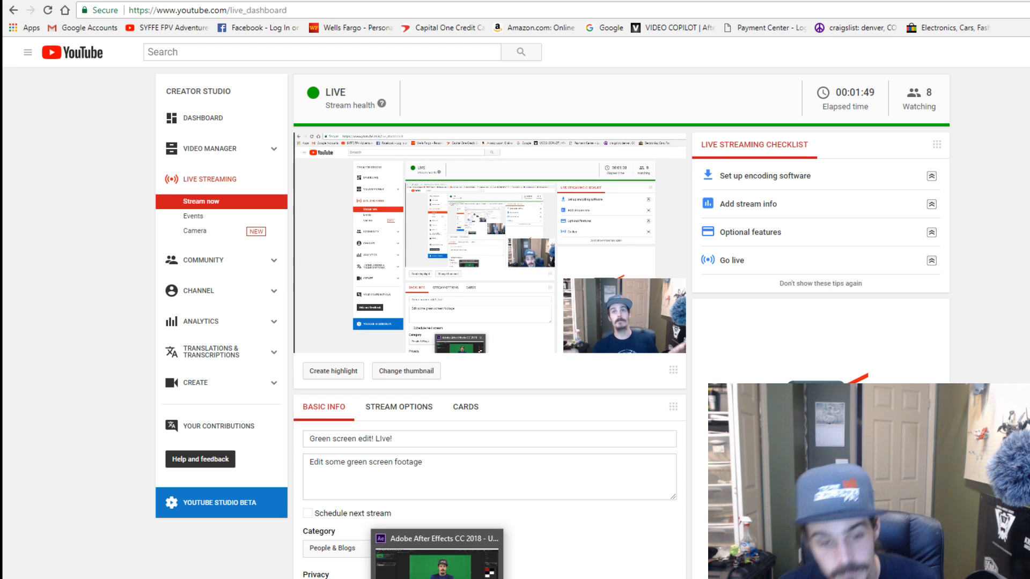
{"action": "left_click", "coordinate": [436, 558]}
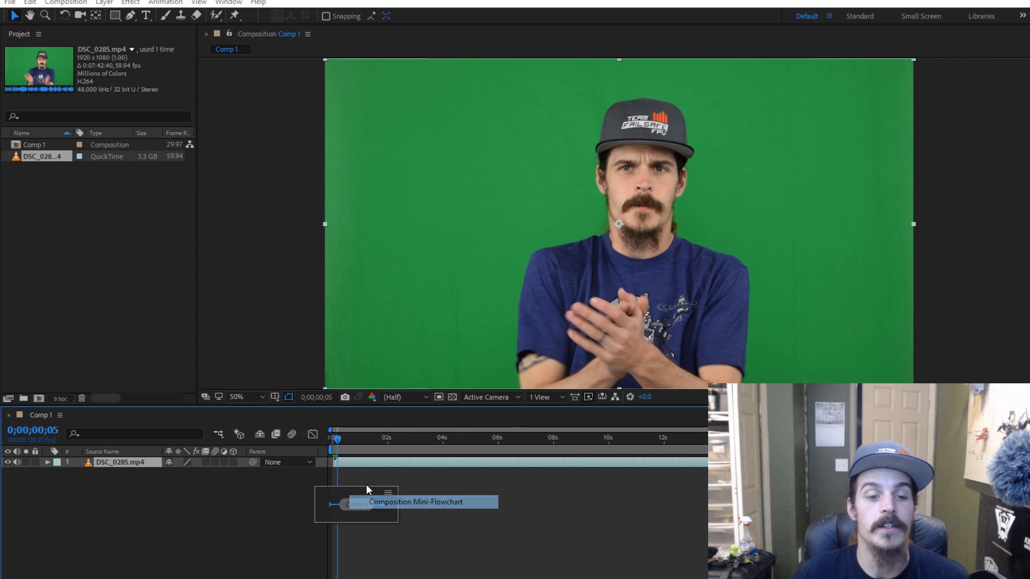
{"action": "left_click", "coordinate": [291, 540]}
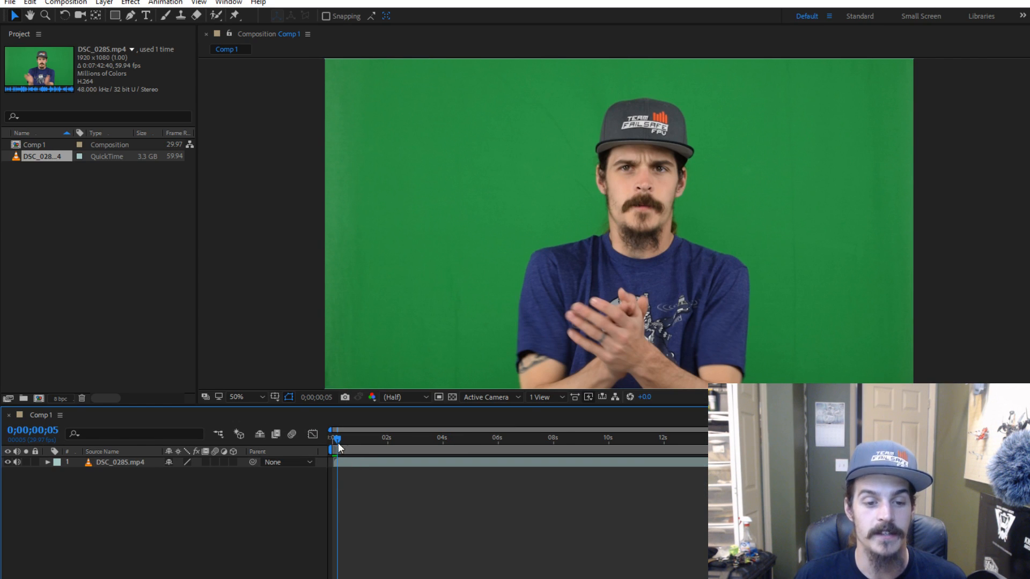
{"action": "left_click_drag", "start_coordinate": [337, 439], "coordinate": [310, 441]}
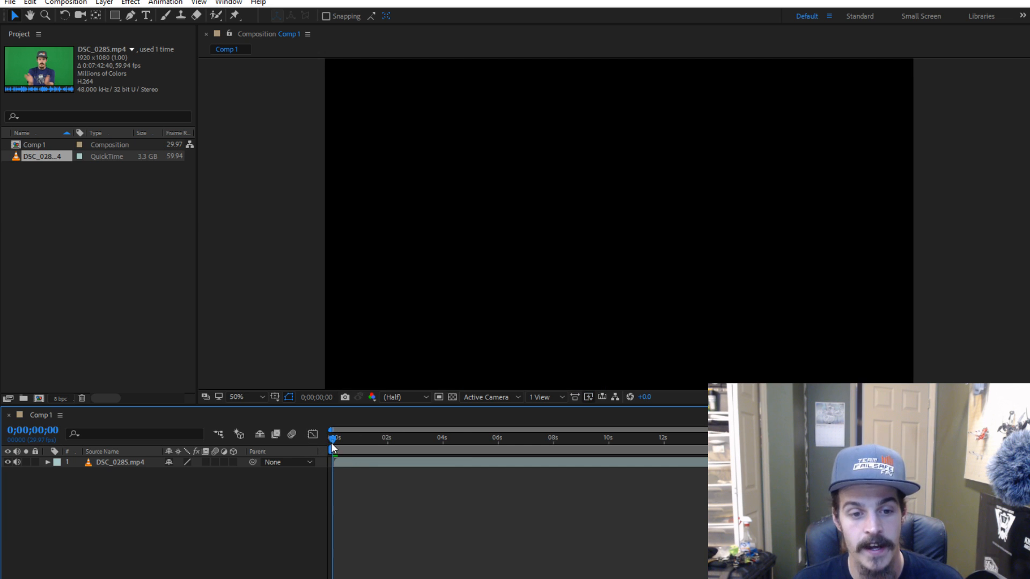
{"action": "mouse_move", "coordinate": [332, 443]}
{"action": "left_mouse_down"}
{"action": "mouse_move", "coordinate": [371, 449]}
{"action": "mouse_move", "coordinate": [335, 446]}
{"action": "left_mouse_up"}
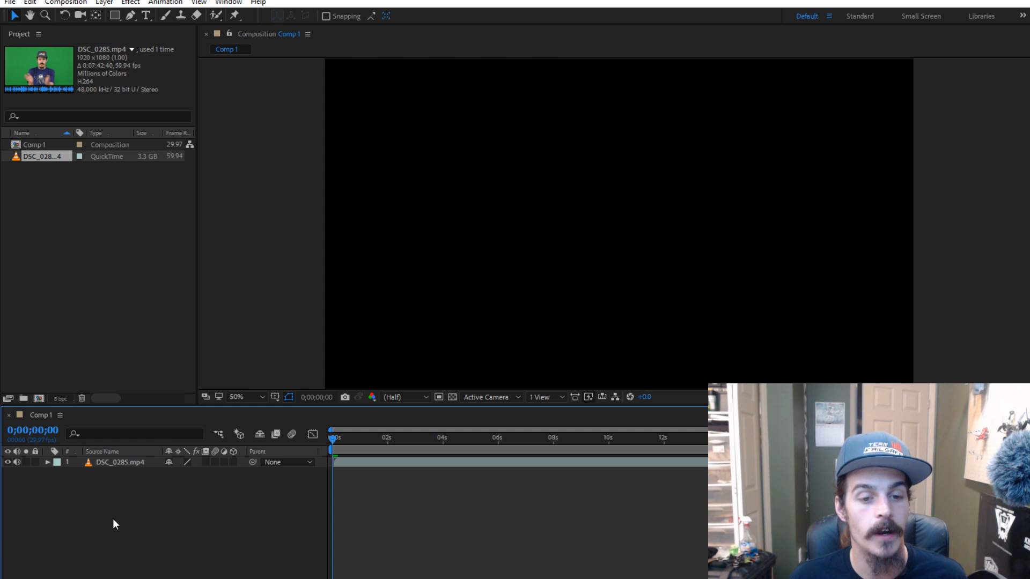
{"action": "left_click_drag", "start_coordinate": [333, 441], "coordinate": [339, 442]}
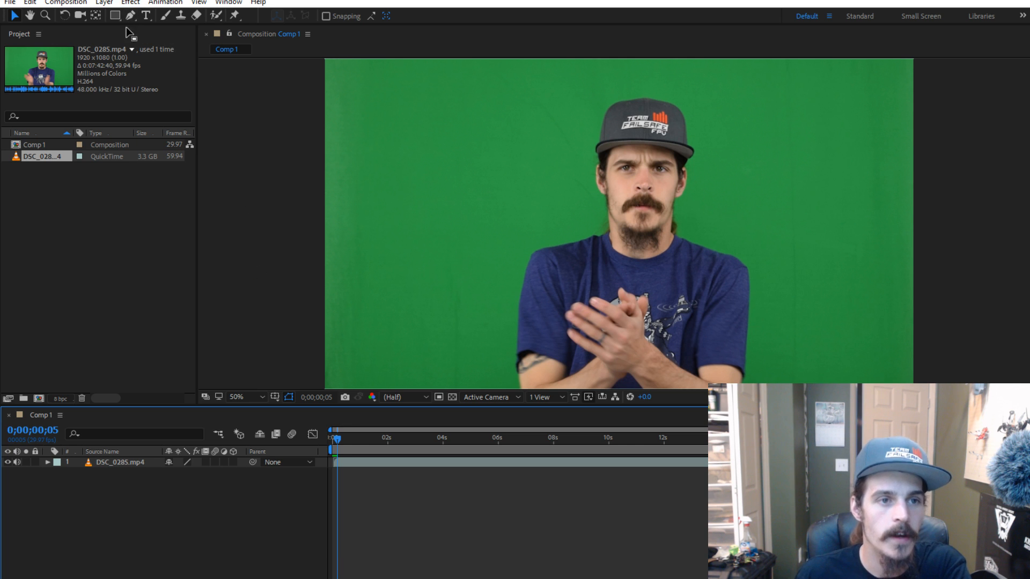
- Apply the Keylight (1.2) effect to the DSC_0285.mp4 layer
{"action": "left_click", "coordinate": [132, 4]}
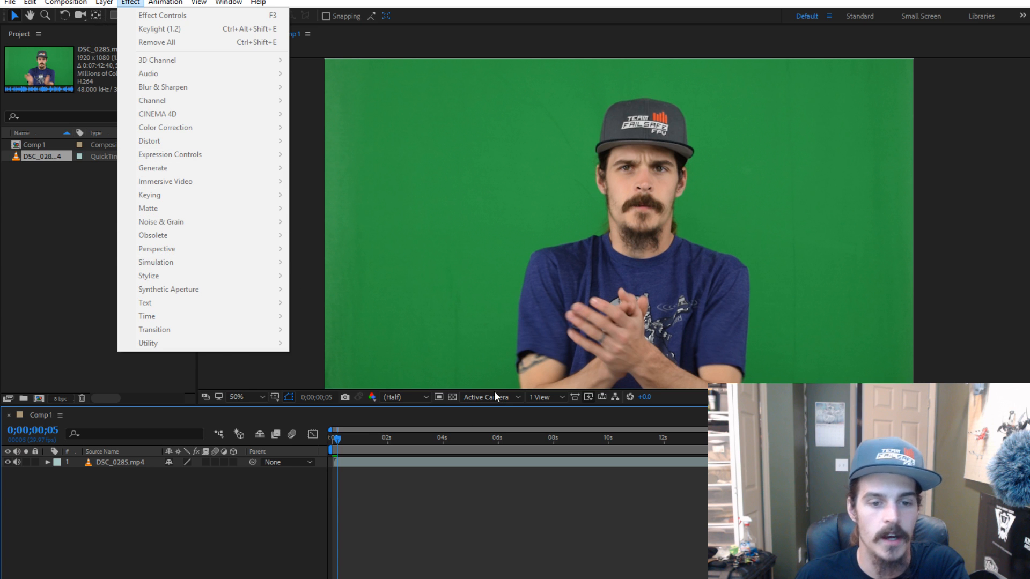
{"action": "key", "text": "Escape"}
{"action": "left_click", "coordinate": [413, 464]}
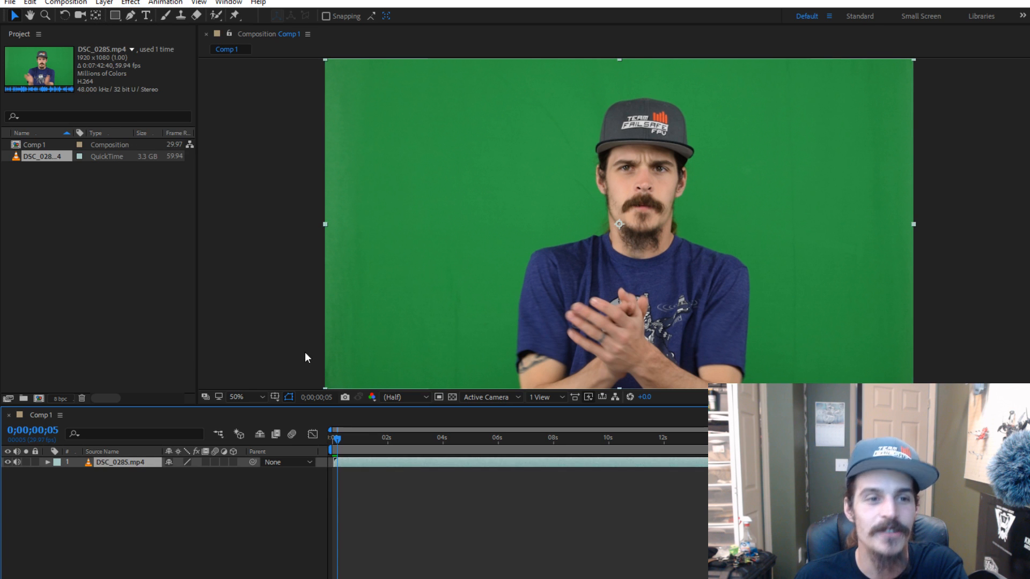
{"action": "left_click", "coordinate": [130, 2]}
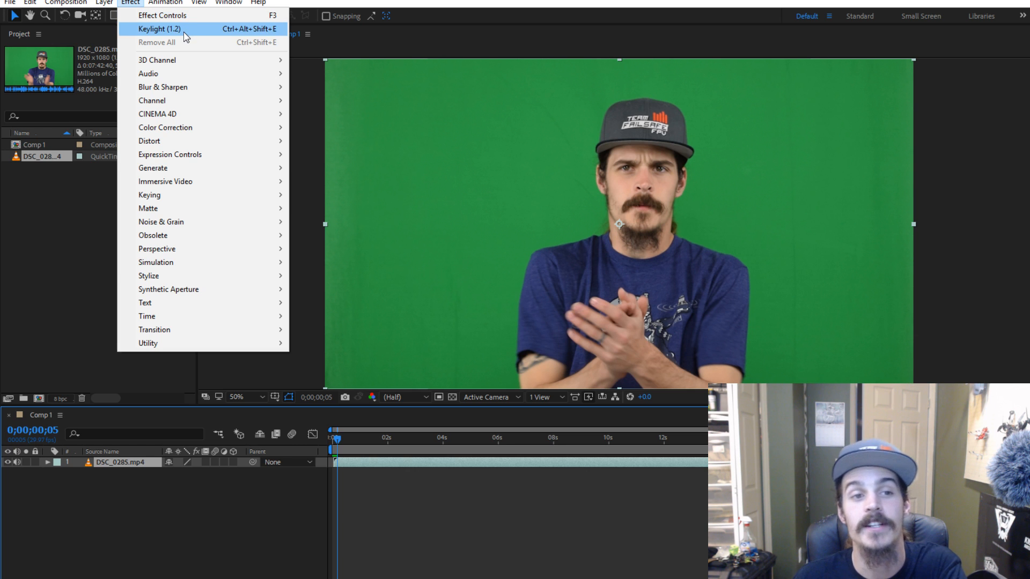
{"action": "left_click", "coordinate": [160, 29]}
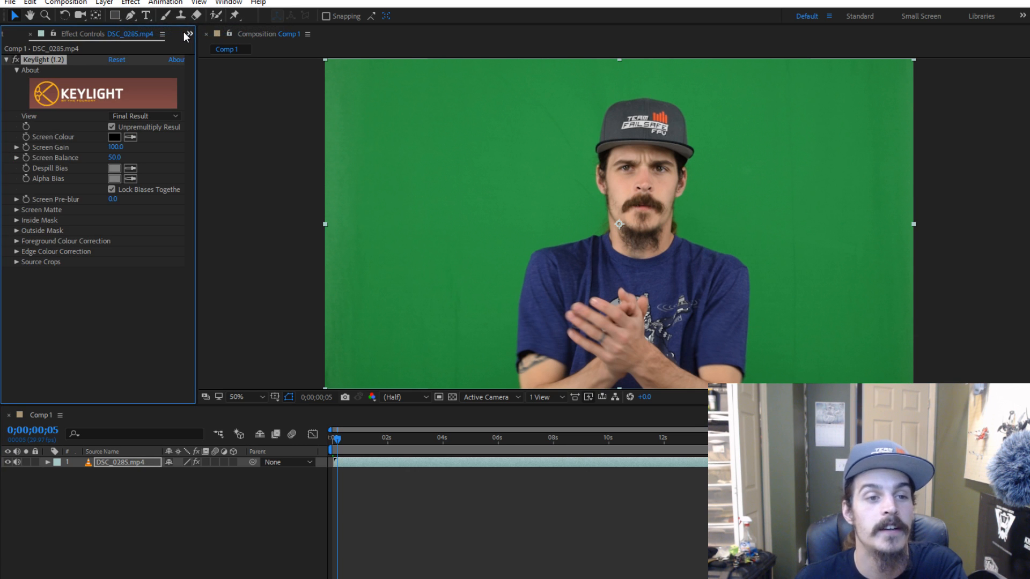
- Sample the green backdrop beside the man as Keylight's Screen Colour and set Screen Pre-blur to 3
{"action": "left_click", "coordinate": [133, 138]}
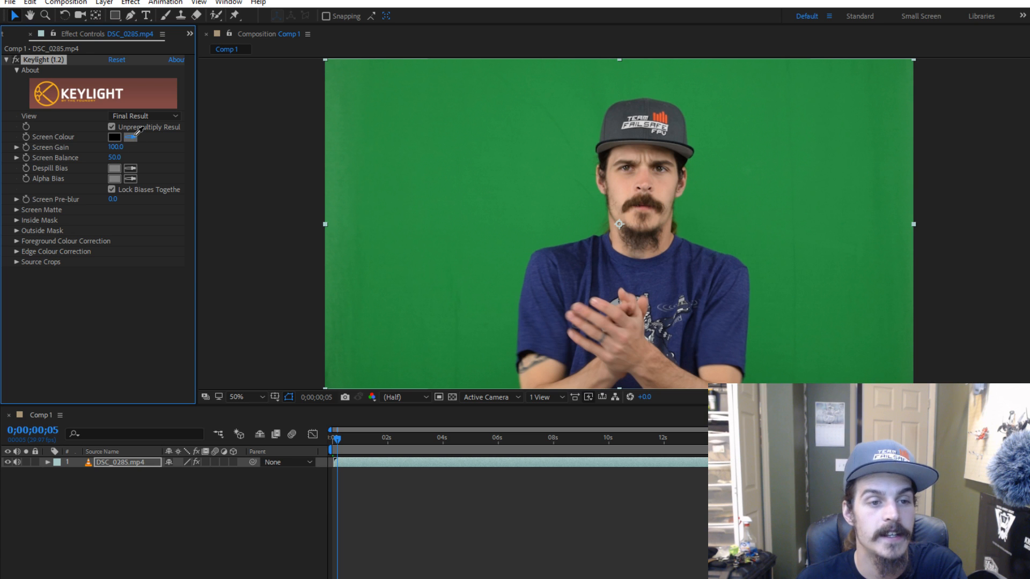
{"action": "left_click", "coordinate": [544, 139]}
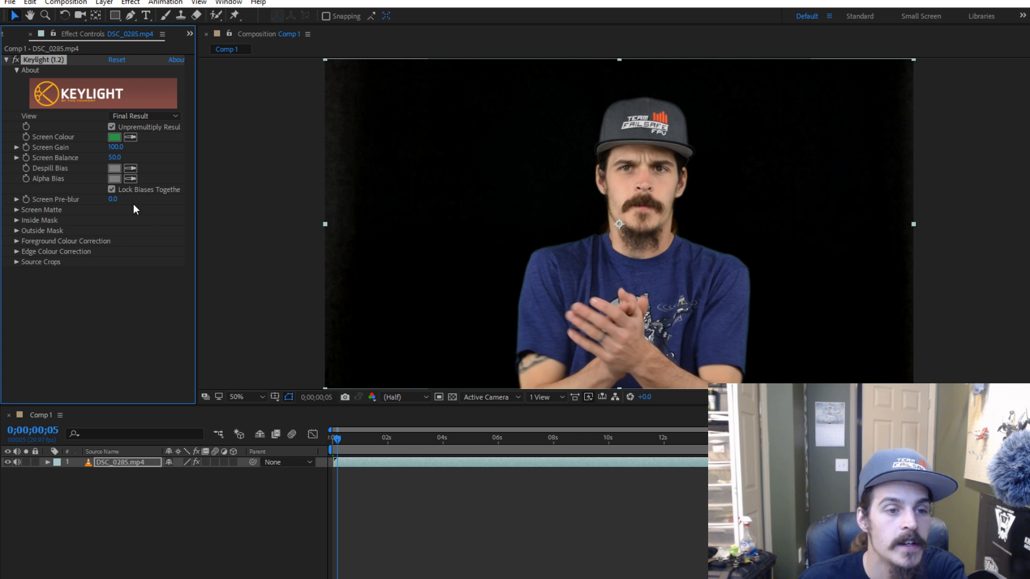
{"action": "left_click", "coordinate": [113, 199]}
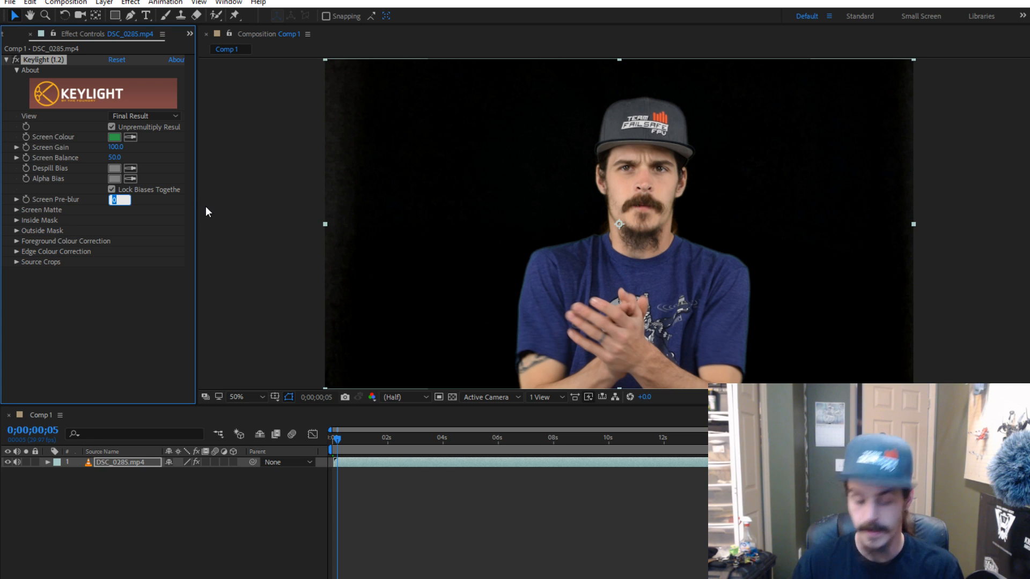
{"action": "type", "text": "3"}
{"action": "key", "text": "Return"}
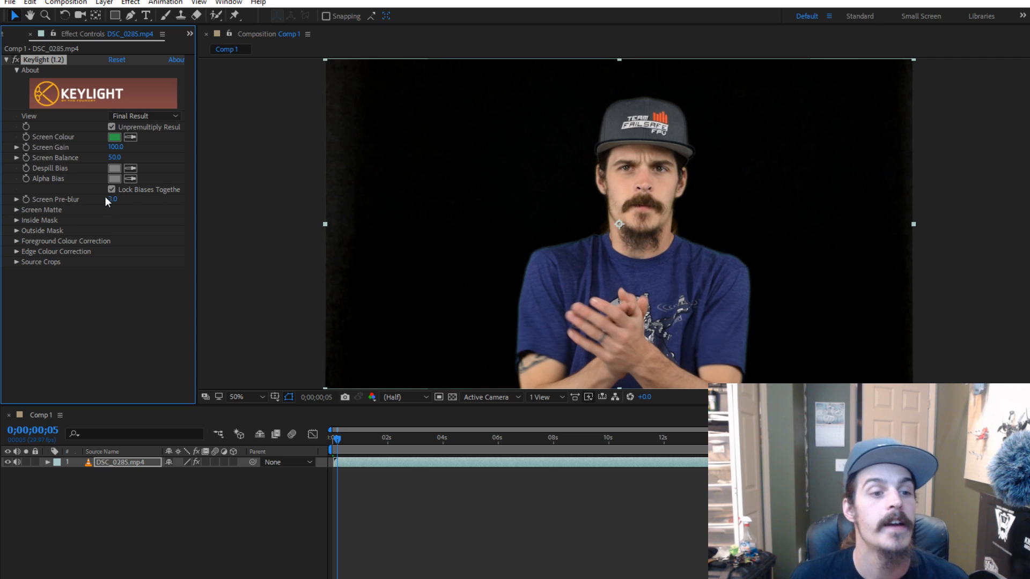
- Reveal Keylight's Screen Matte settings and set its view to Screen Matte, comparing it with Final Result
{"action": "left_click", "coordinate": [15, 210]}
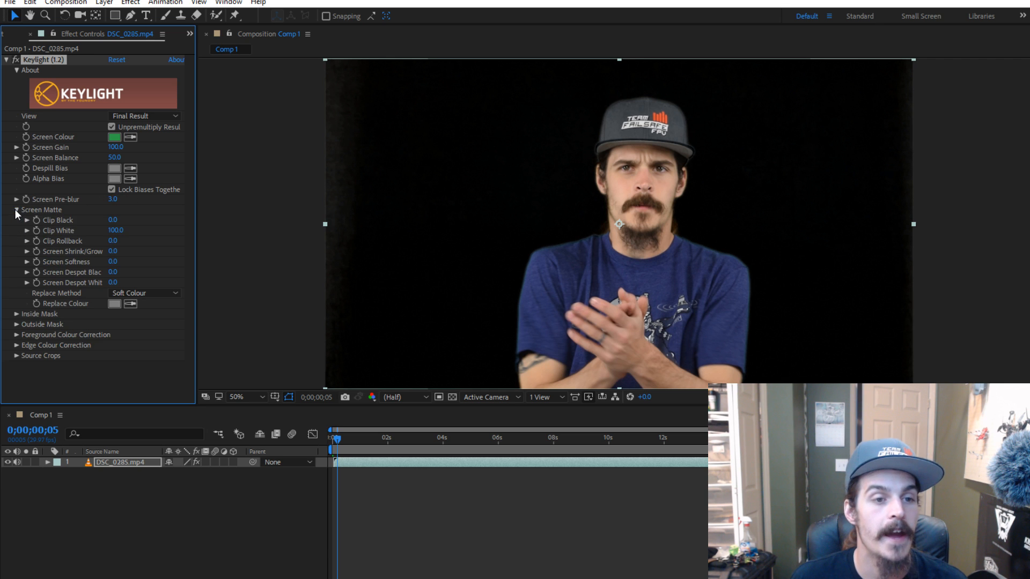
{"action": "left_click", "coordinate": [176, 116]}
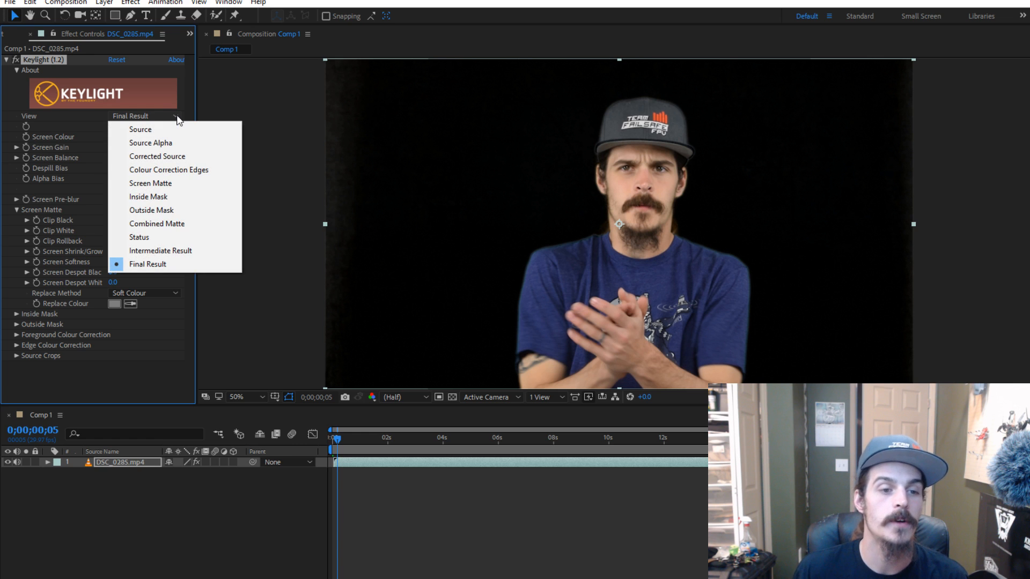
{"action": "left_click", "coordinate": [172, 183]}
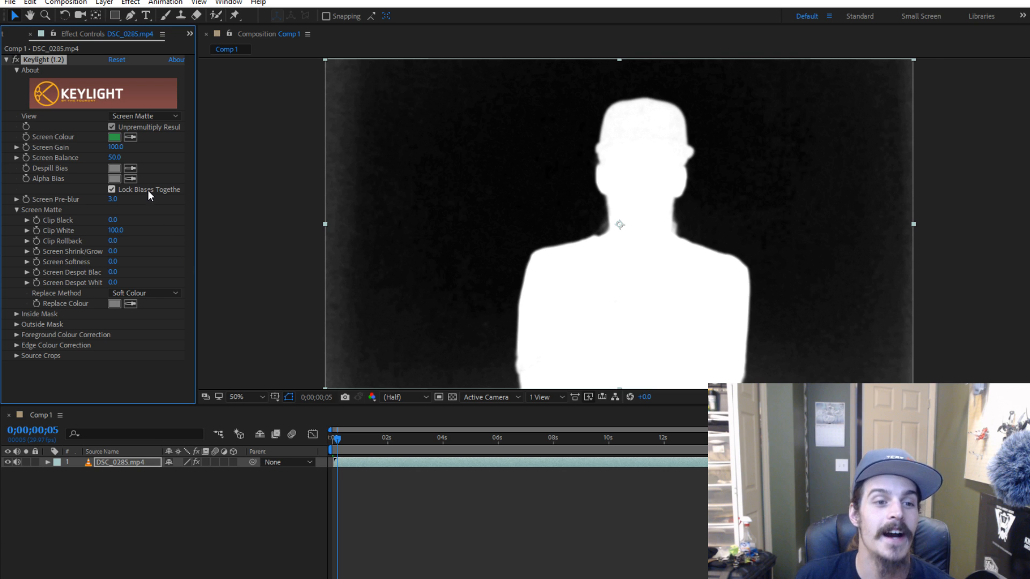
{"action": "left_click", "coordinate": [163, 117]}
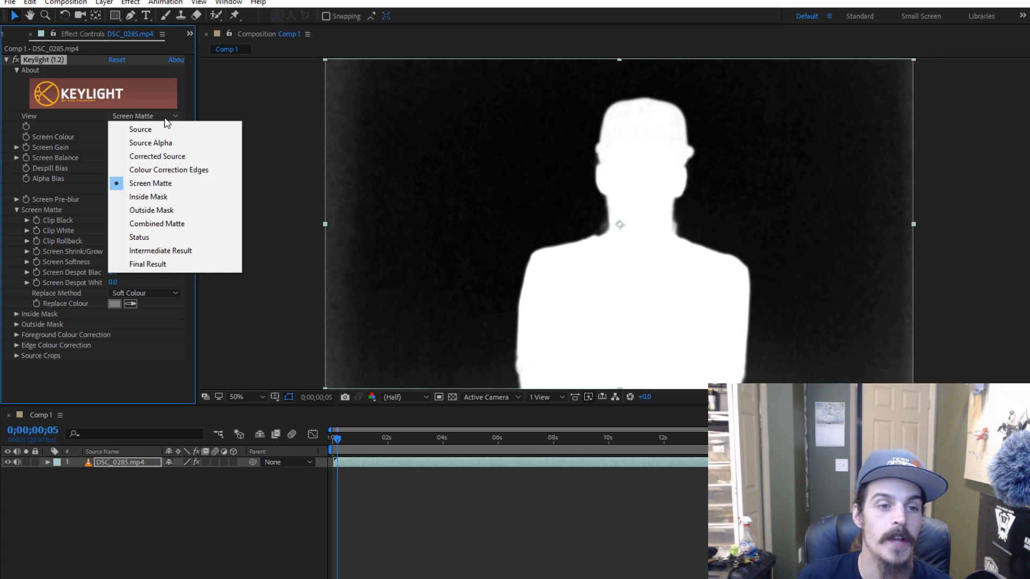
{"action": "left_click", "coordinate": [150, 265]}
{"action": "left_click", "coordinate": [172, 117]}
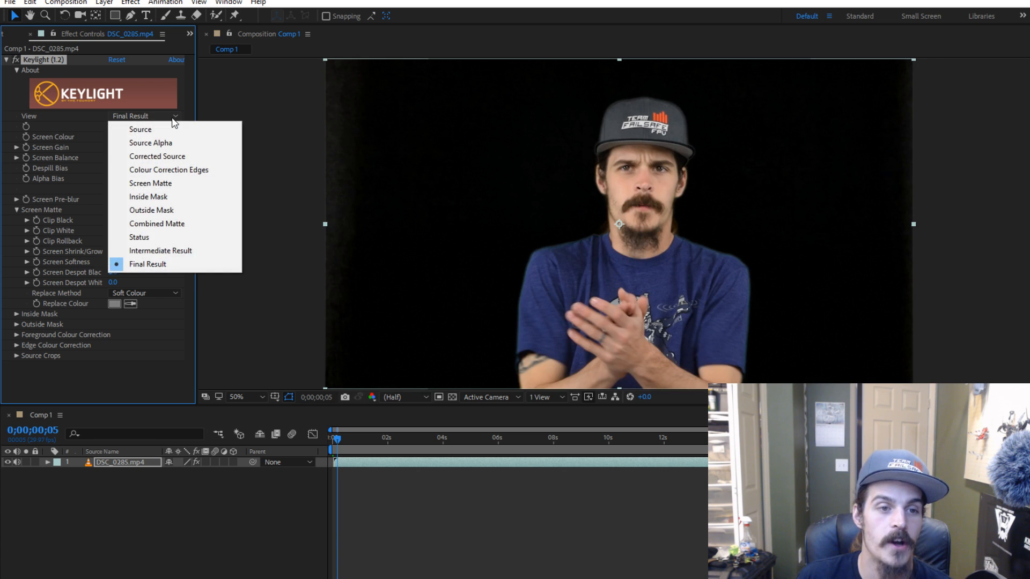
{"action": "left_click", "coordinate": [164, 183]}
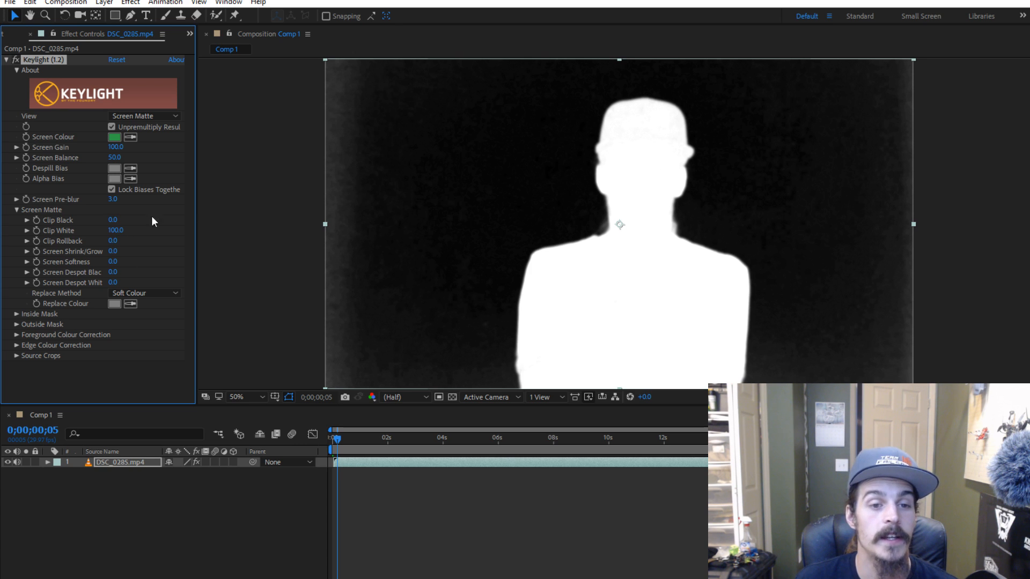
- Set Clip Black to 35 and Clip White to 68, and scrub the clip to 0;00;17;09 to check the matte
{"action": "left_click_drag", "start_coordinate": [113, 220], "coordinate": [198, 223]}
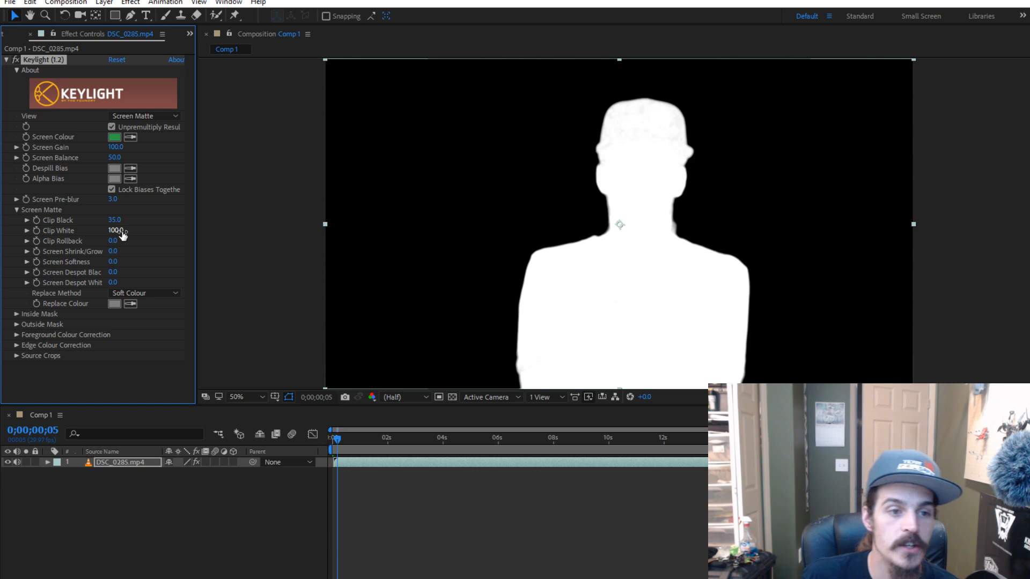
{"action": "mouse_move", "coordinate": [116, 230]}
{"action": "left_mouse_down"}
{"action": "mouse_move", "coordinate": [86, 234]}
{"action": "mouse_move", "coordinate": [100, 240]}
{"action": "left_mouse_up"}
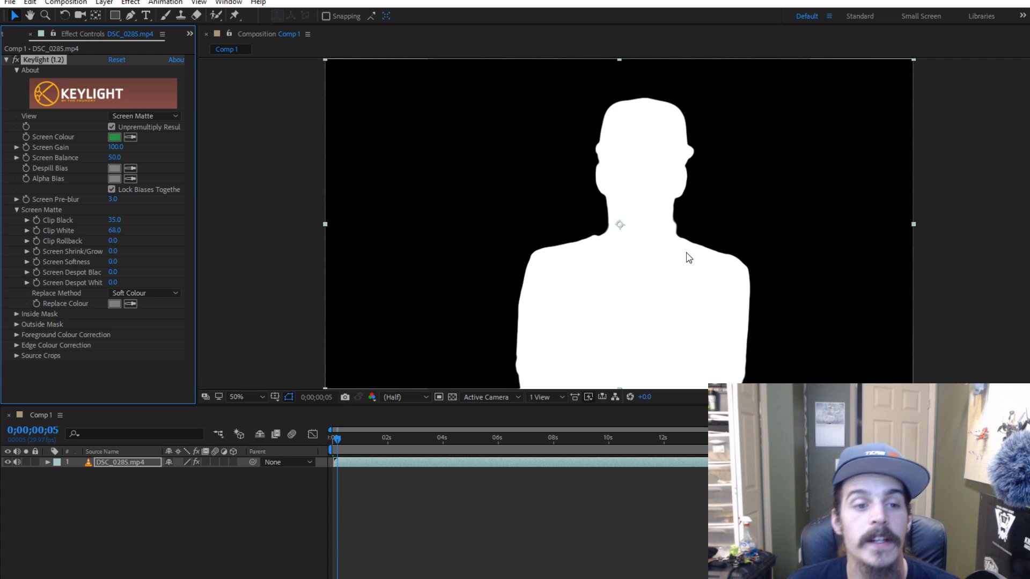
{"action": "left_click_drag", "start_coordinate": [337, 440], "coordinate": [384, 441]}
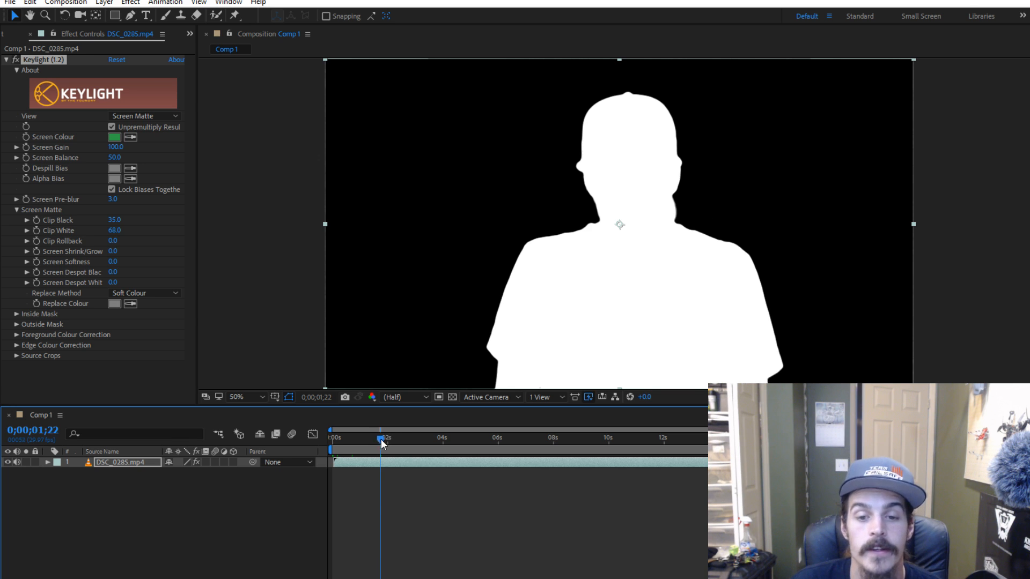
{"action": "left_click_drag", "start_coordinate": [381, 439], "coordinate": [1028, 450]}
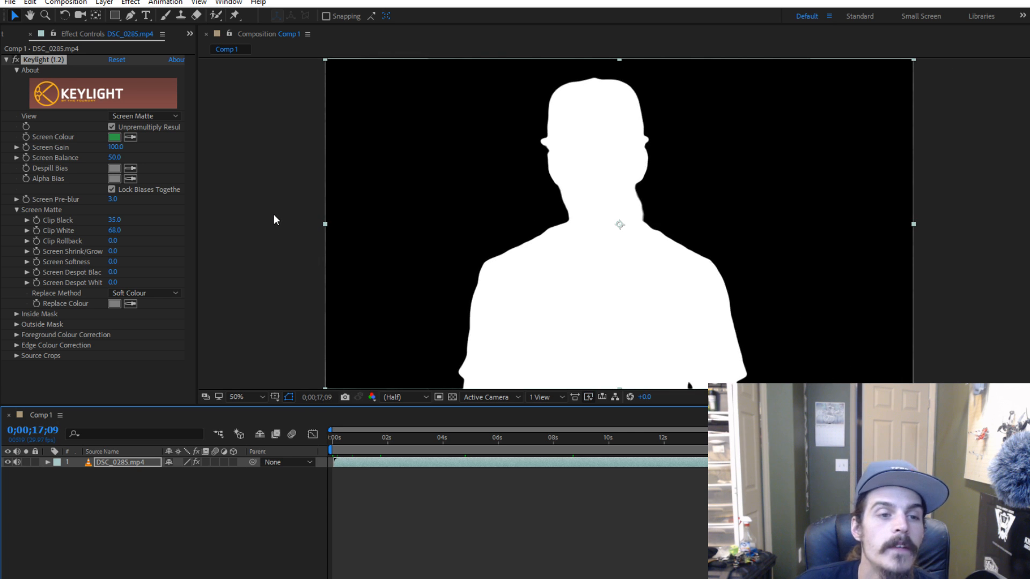
- Set the duration of Comp 1 to 0;08;30;00 in its composition settings
{"action": "left_click", "coordinate": [18, 37]}
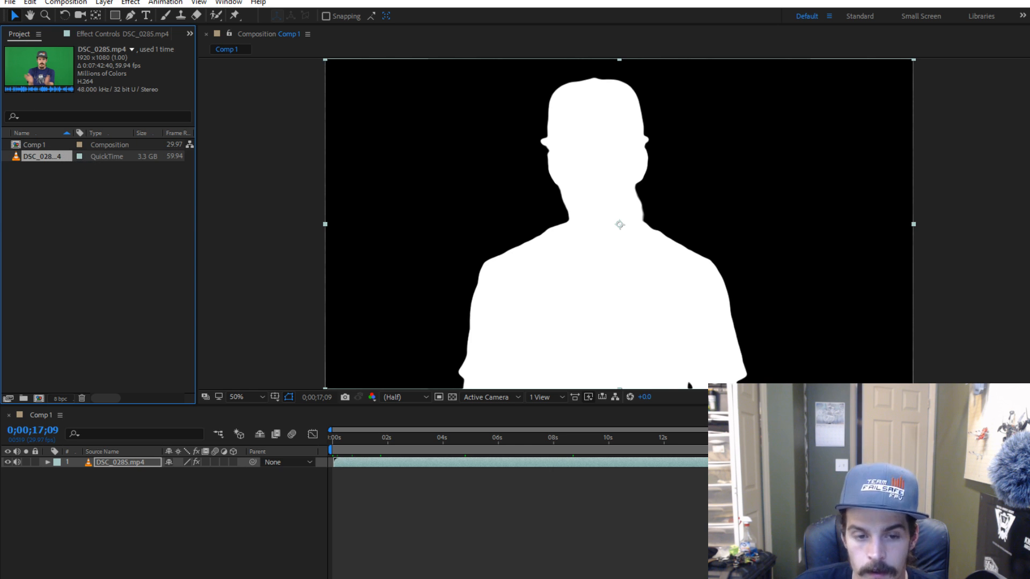
{"action": "left_click", "coordinate": [332, 430]}
{"action": "mouse_move", "coordinate": [332, 430]}
{"action": "left_mouse_down"}
{"action": "mouse_move", "coordinate": [558, 430]}
{"action": "mouse_move", "coordinate": [329, 429]}
{"action": "left_mouse_up"}
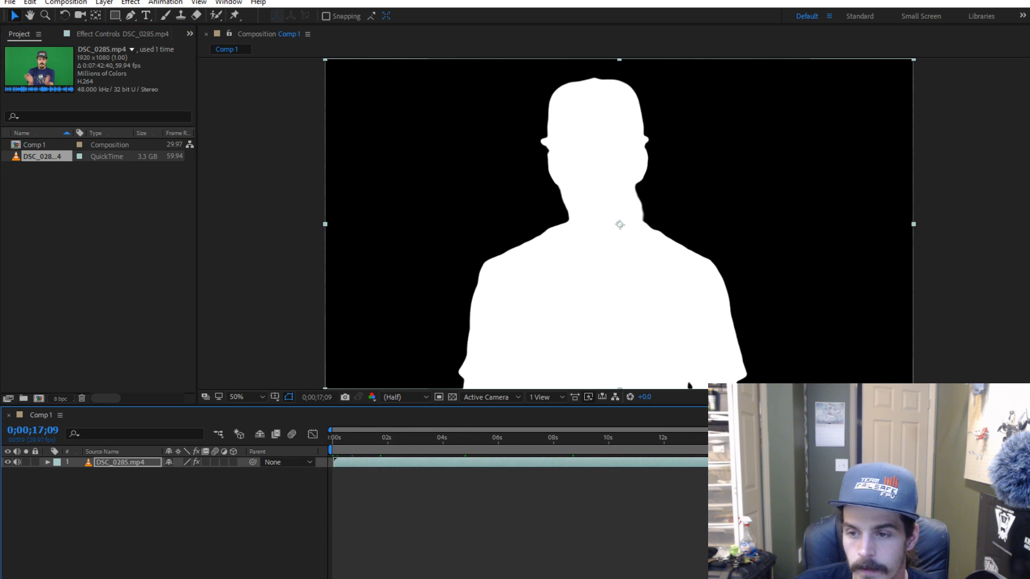
{"action": "mouse_move", "coordinate": [1024, 430]}
{"action": "left_mouse_down"}
{"action": "mouse_move", "coordinate": [970, 430]}
{"action": "mouse_move", "coordinate": [1009, 430]}
{"action": "left_mouse_up"}
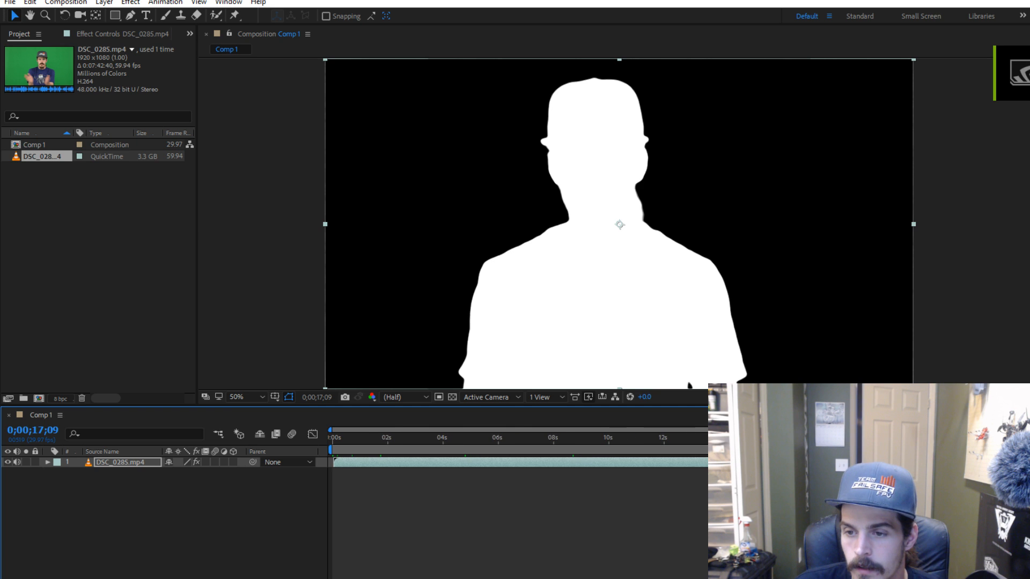
{"action": "left_click", "coordinate": [67, 4]}
{"action": "left_click", "coordinate": [78, 33]}
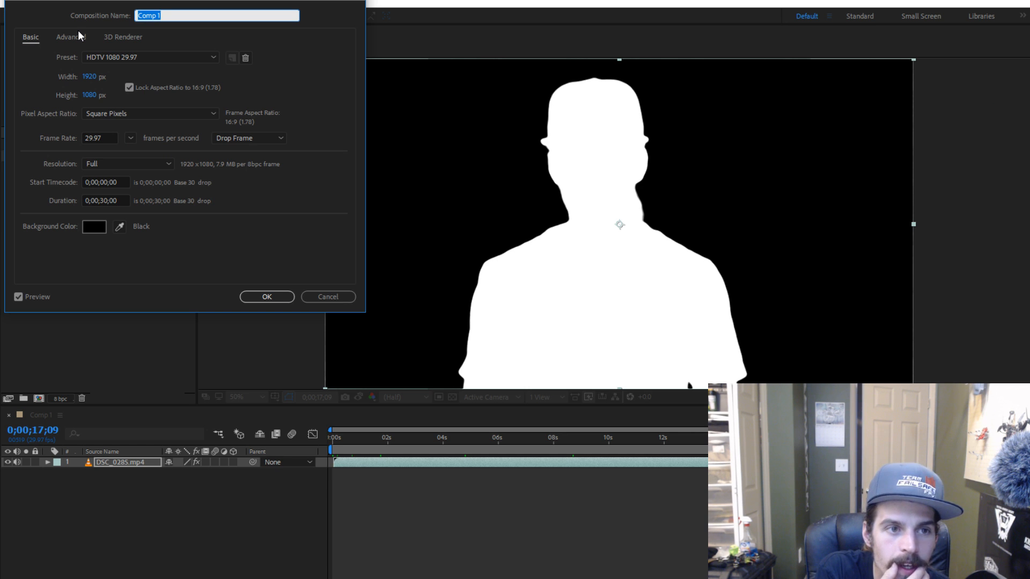
{"action": "left_click", "coordinate": [110, 200]}
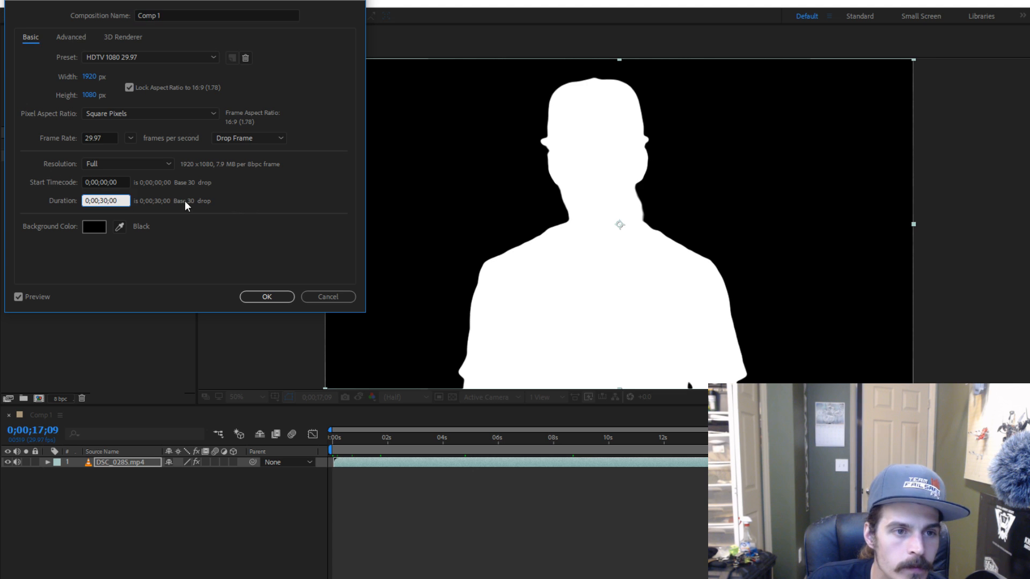
{"action": "left_click_drag", "start_coordinate": [109, 201], "coordinate": [112, 201]}
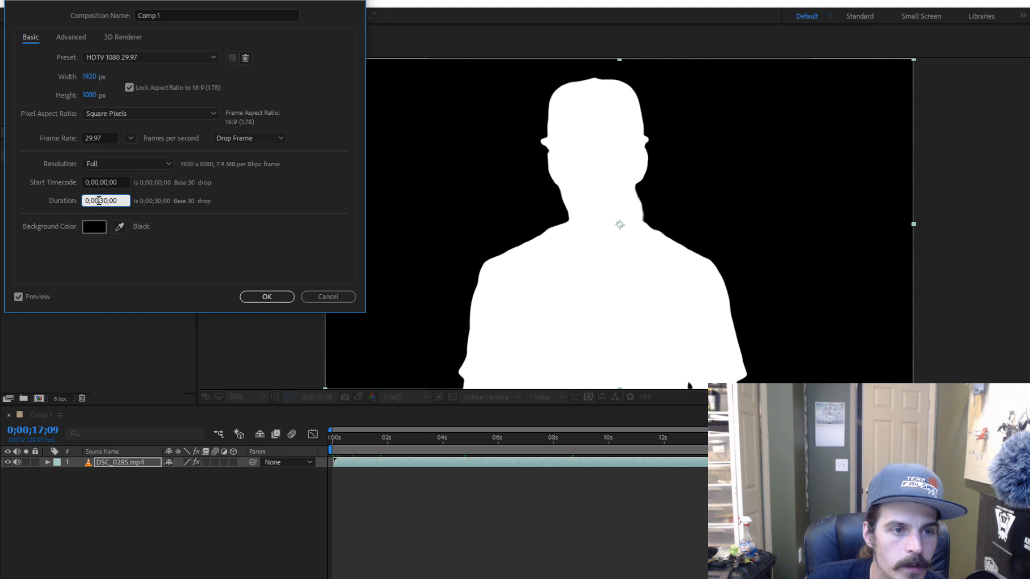
{"action": "key", "text": "BackSpace"}
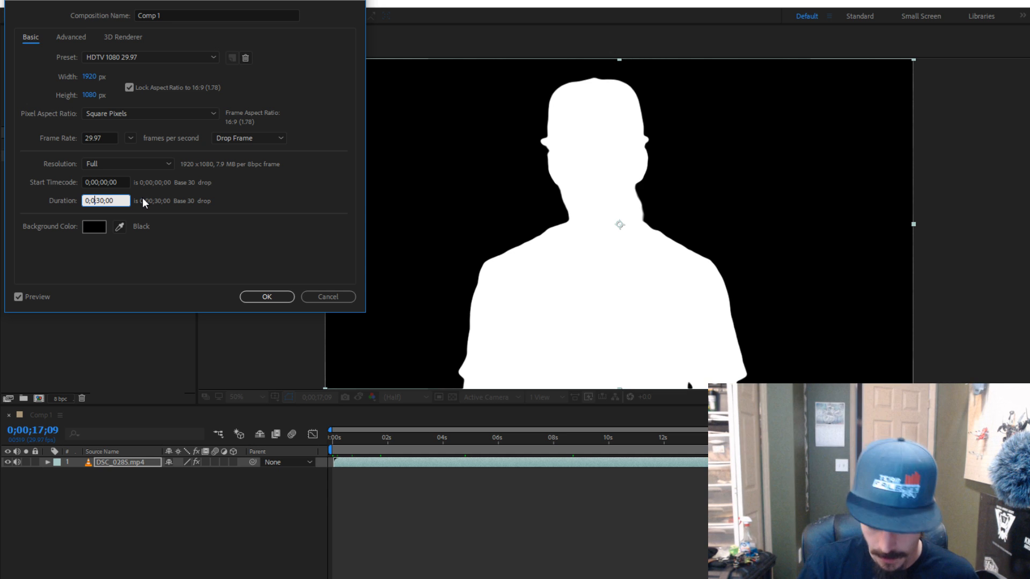
{"action": "type", "text": "8"}
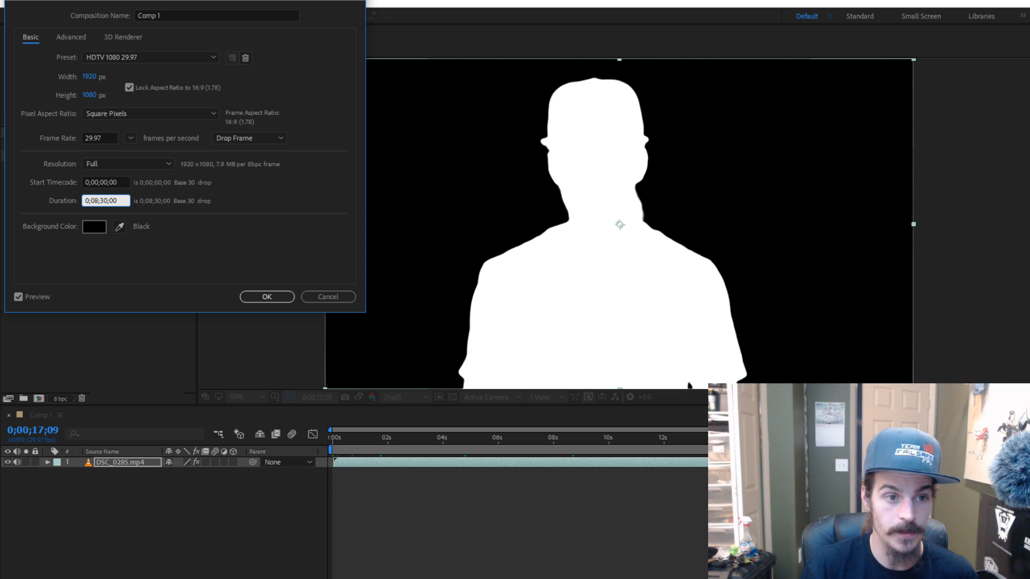
{"action": "left_click", "coordinate": [293, 297]}
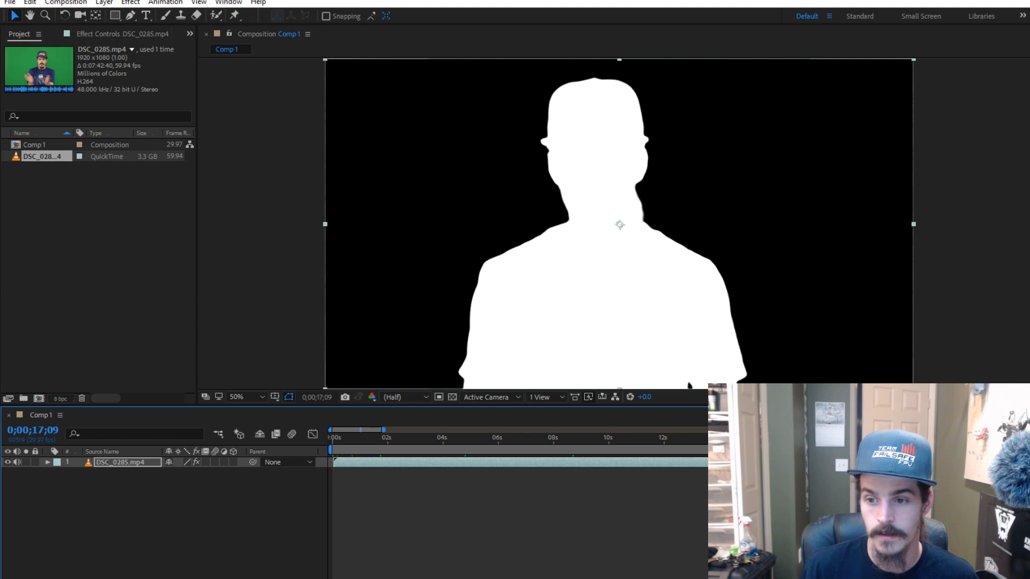
- Widen the visible timeline range of Comp 1 and scrub to 0;01;06;12 to check the screen matte
{"action": "left_click_drag", "start_coordinate": [796, 438], "coordinate": [497, 433]}
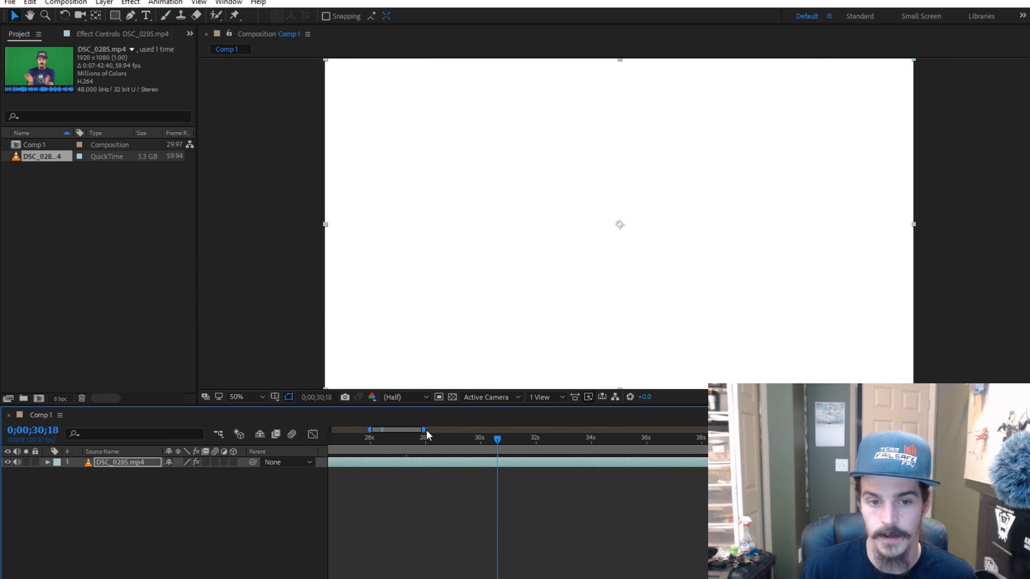
{"action": "left_click_drag", "start_coordinate": [426, 430], "coordinate": [1019, 429]}
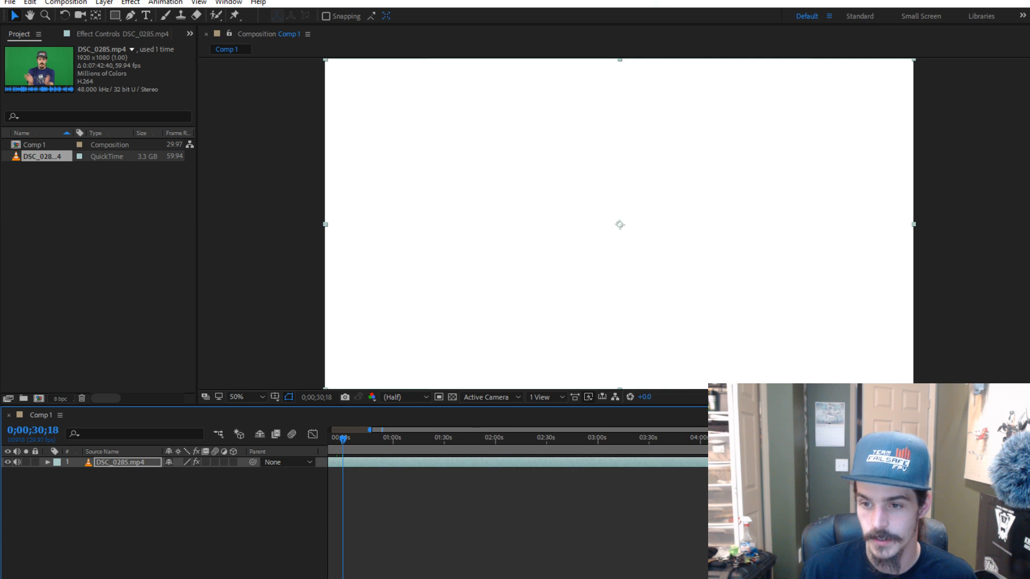
{"action": "left_click_drag", "start_coordinate": [371, 429], "coordinate": [298, 424]}
{"action": "left_click_drag", "start_coordinate": [381, 439], "coordinate": [345, 440]}
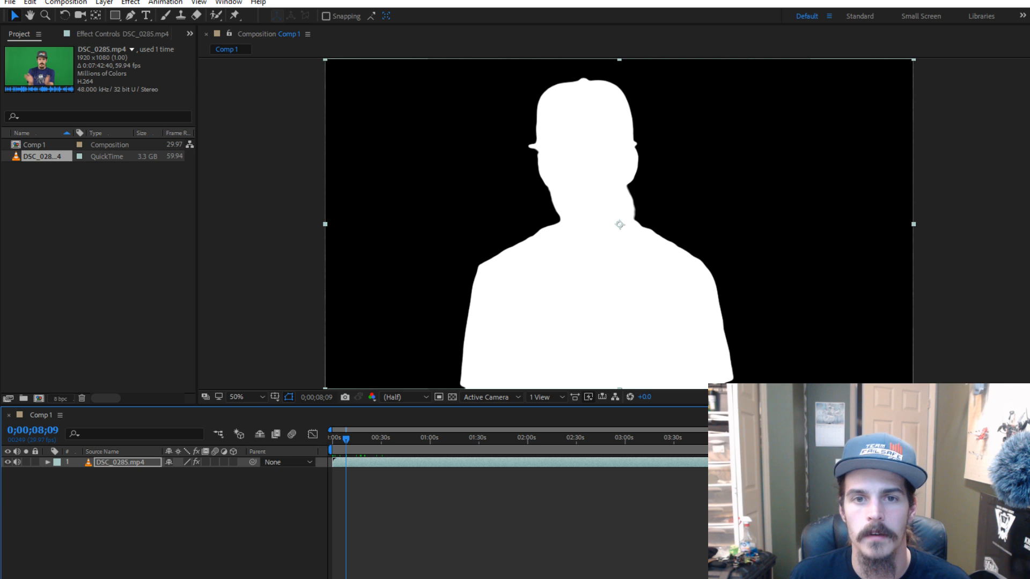
{"action": "left_click_drag", "start_coordinate": [346, 437], "coordinate": [441, 446]}
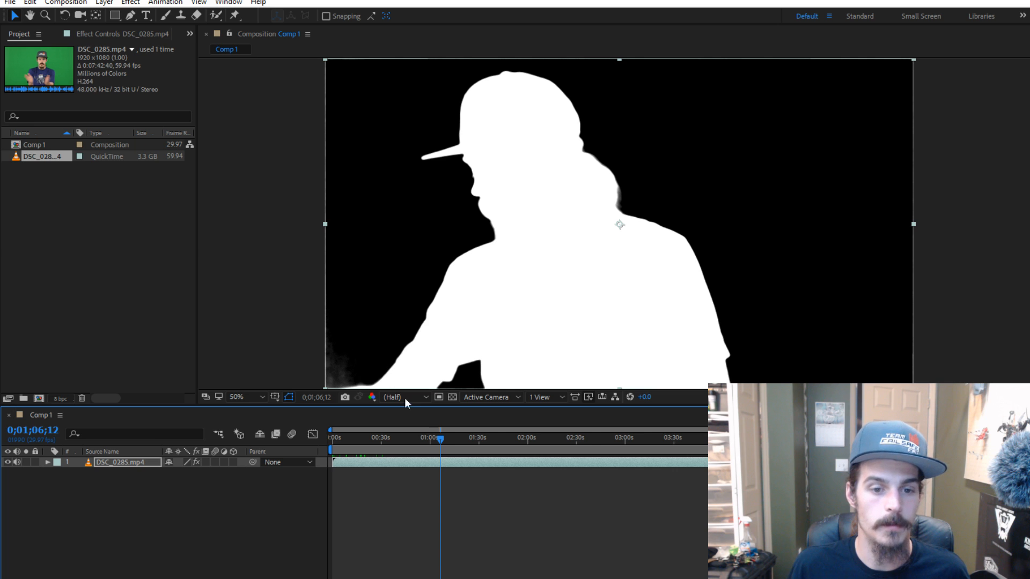
- Set Keylight's Clip White to 86 and Clip Black to 51 on the DSC_0285.mp4 layer
{"action": "left_click", "coordinate": [378, 464]}
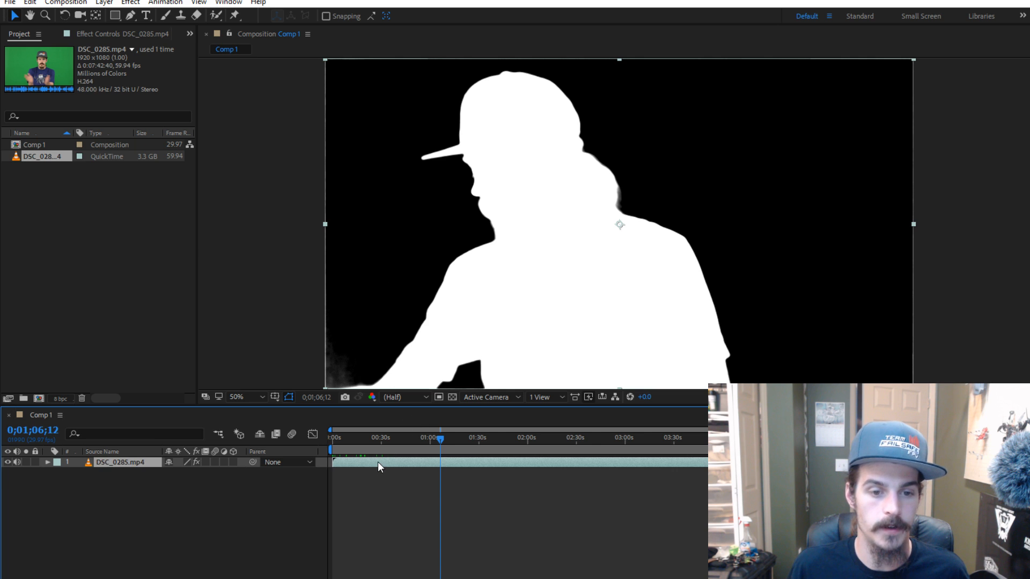
{"action": "left_click", "coordinate": [100, 34]}
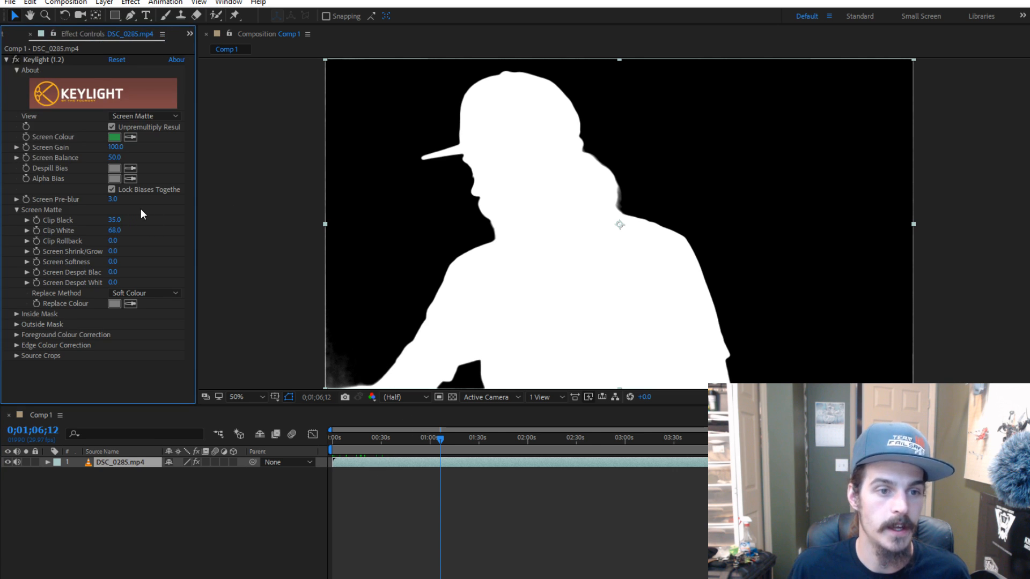
{"action": "left_click_drag", "start_coordinate": [114, 231], "coordinate": [140, 231]}
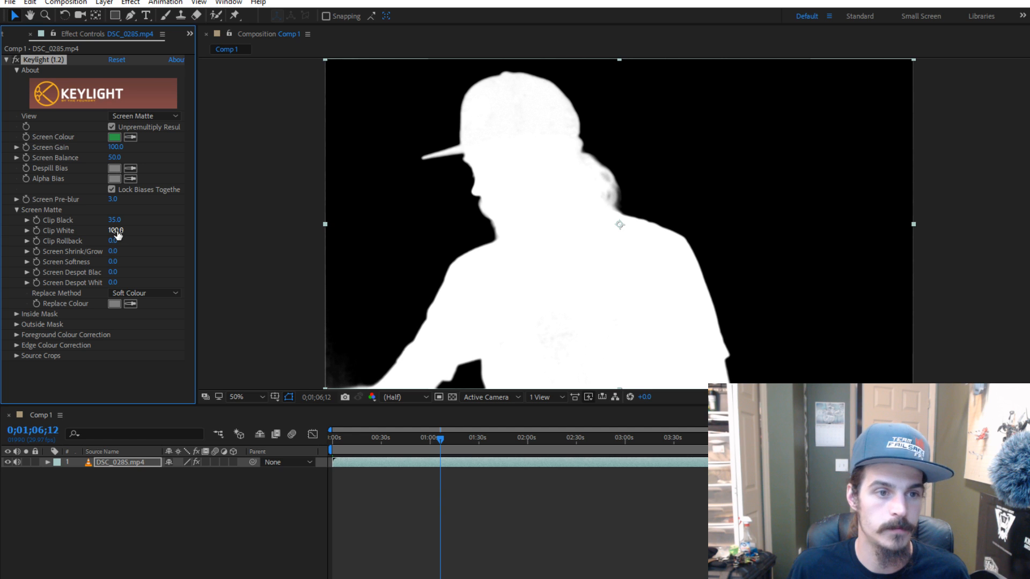
{"action": "left_click_drag", "start_coordinate": [117, 234], "coordinate": [126, 222]}
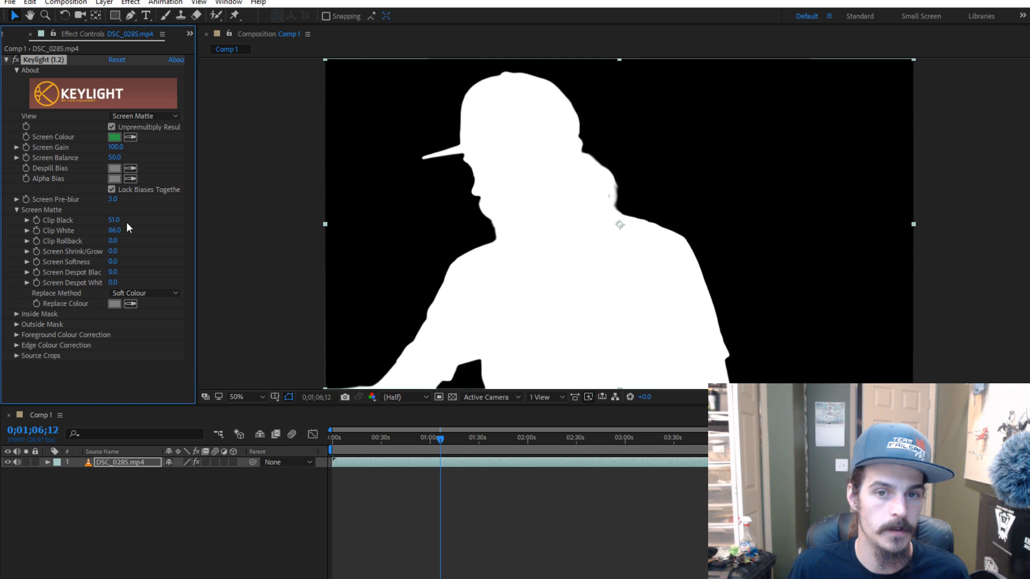
- Scrub through the rest of the clip to 0;04;56;14 to check the matte for holes and edge noise
{"action": "left_click_drag", "start_coordinate": [439, 437], "coordinate": [740, 439]}
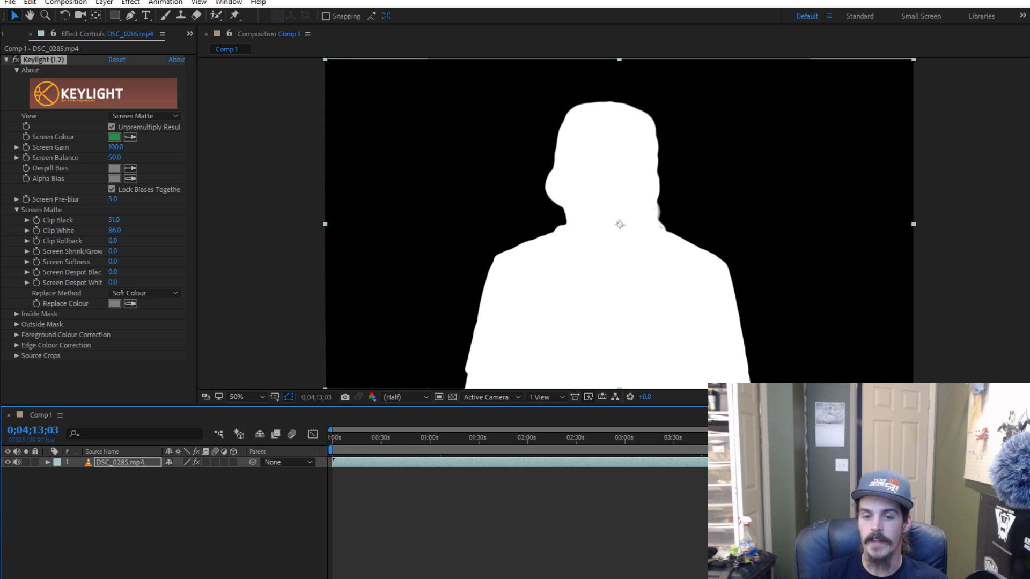
{"action": "left_click_drag", "start_coordinate": [744, 439], "coordinate": [779, 438]}
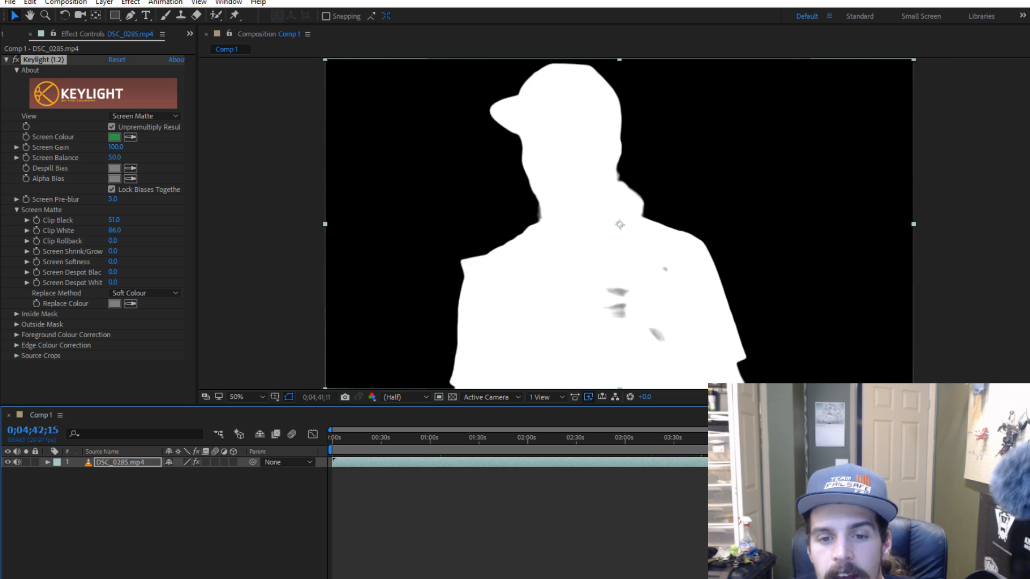
{"action": "left_click_drag", "start_coordinate": [779, 438], "coordinate": [802, 439]}
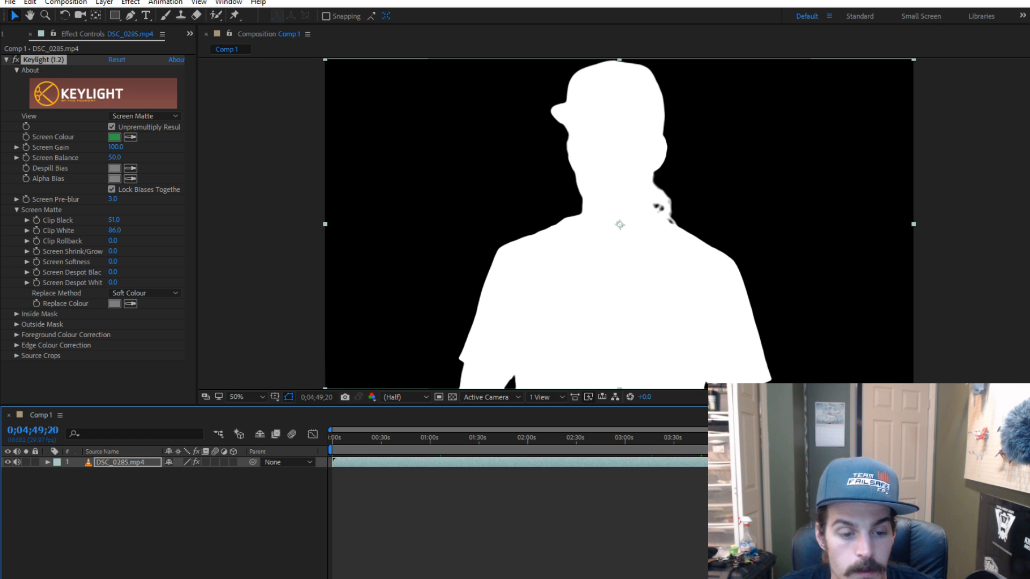
{"action": "mouse_move", "coordinate": [257, 578]}
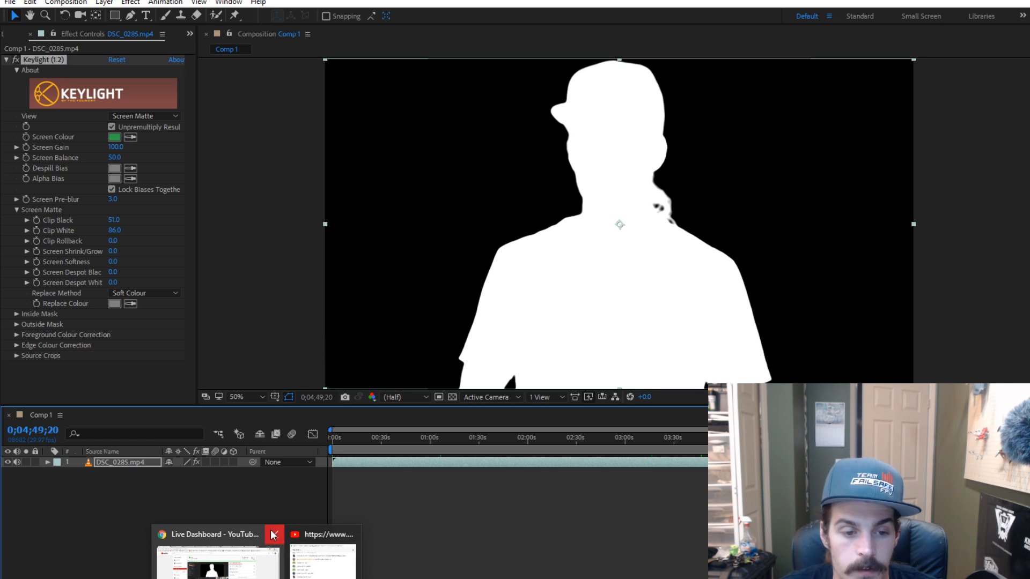
{"action": "mouse_move", "coordinate": [250, 535]}
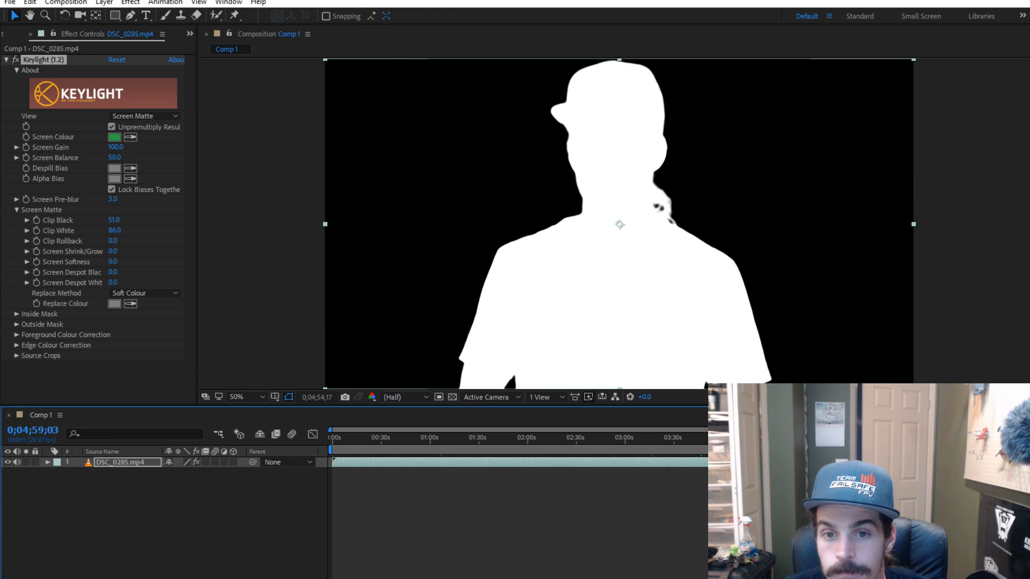
{"action": "mouse_move", "coordinate": [817, 438]}
{"action": "left_mouse_down"}
{"action": "mouse_move", "coordinate": [1029, 438]}
{"action": "mouse_move", "coordinate": [809, 438]}
{"action": "left_mouse_up"}
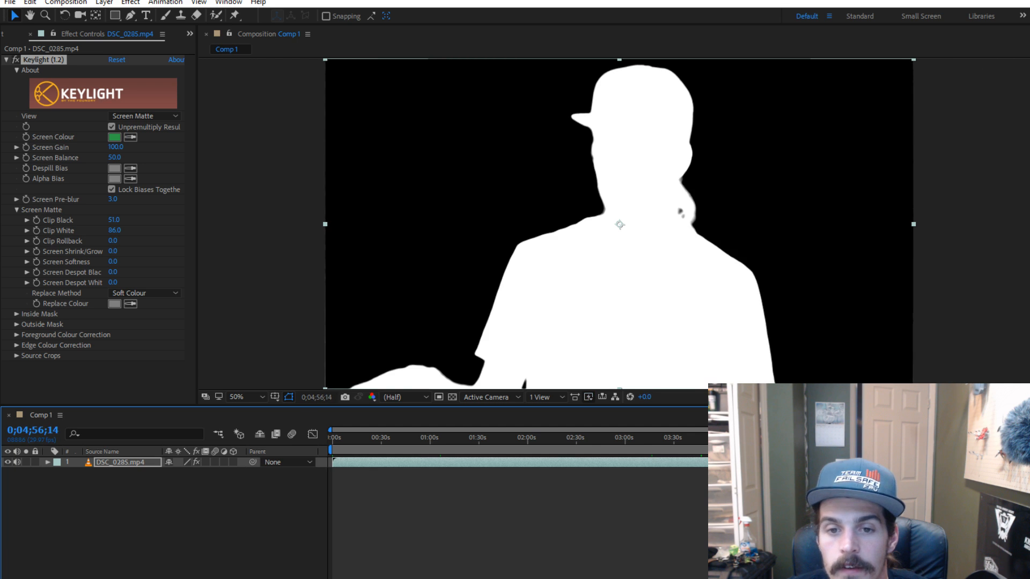
- Set Keylight's view to Final Result and scrub back to the start of the composition to check the key
{"action": "left_click", "coordinate": [167, 119]}
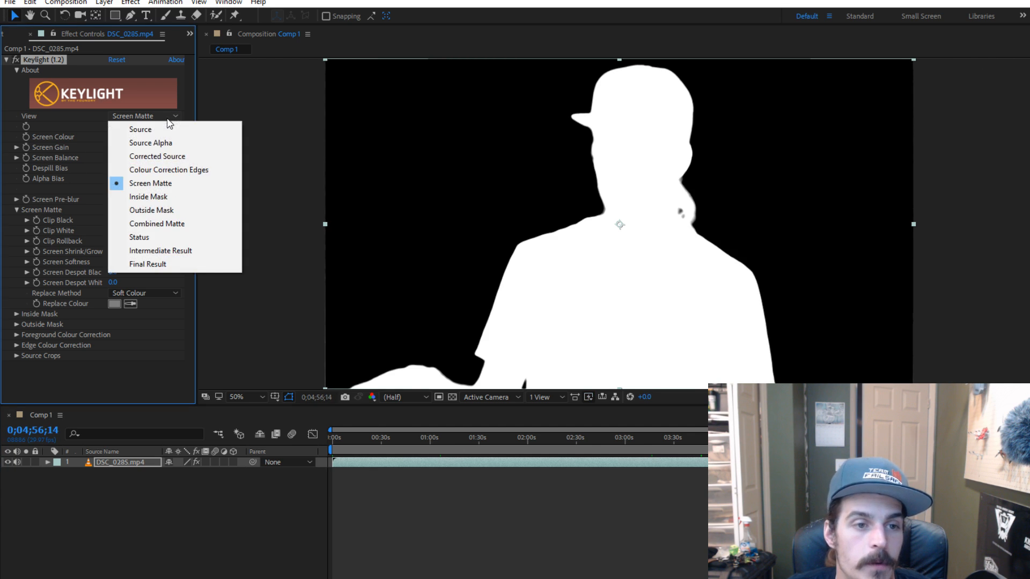
{"action": "left_click", "coordinate": [147, 265]}
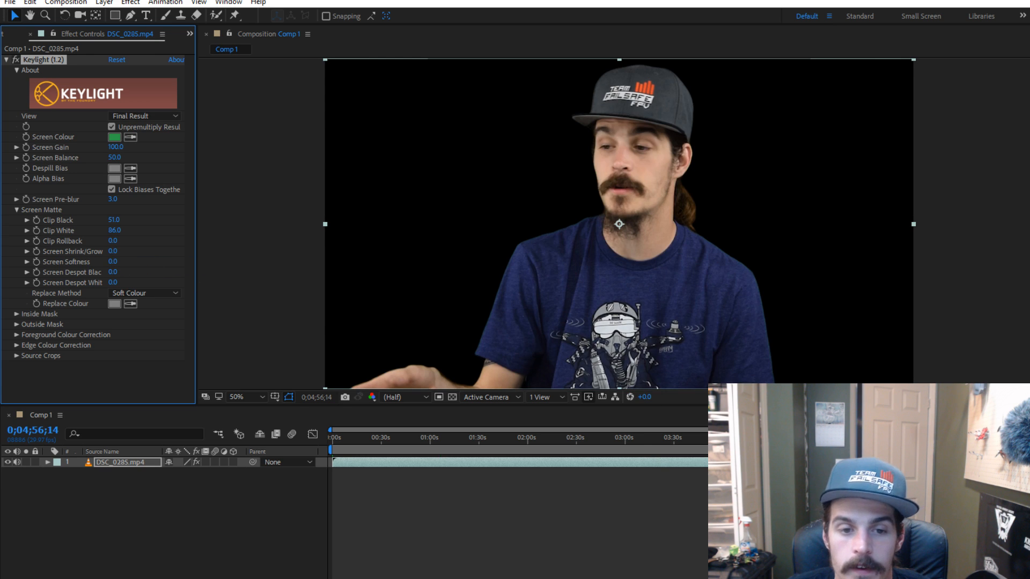
{"action": "left_click_drag", "start_coordinate": [812, 438], "coordinate": [330, 440]}
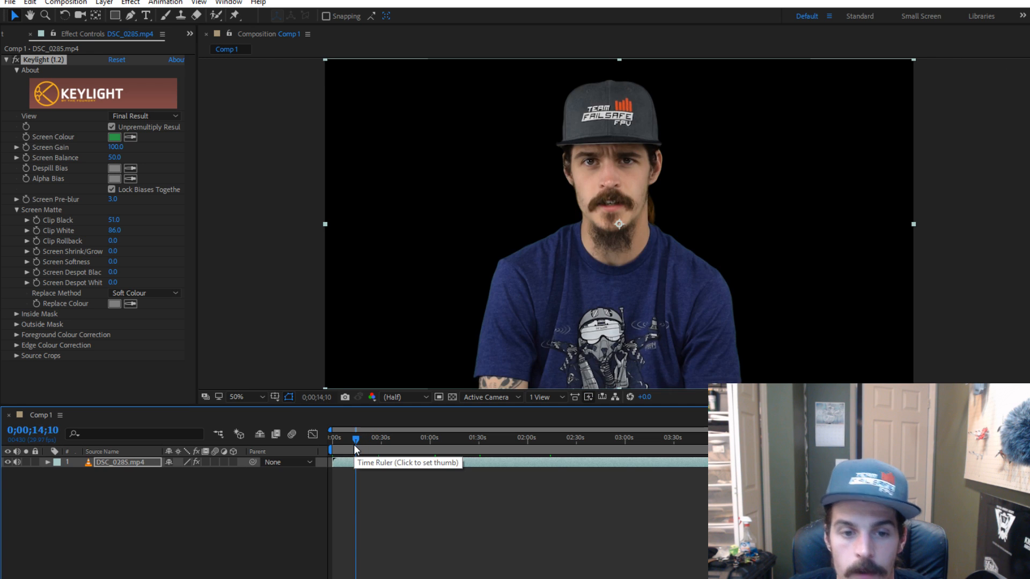
{"action": "left_click", "coordinate": [358, 435]}
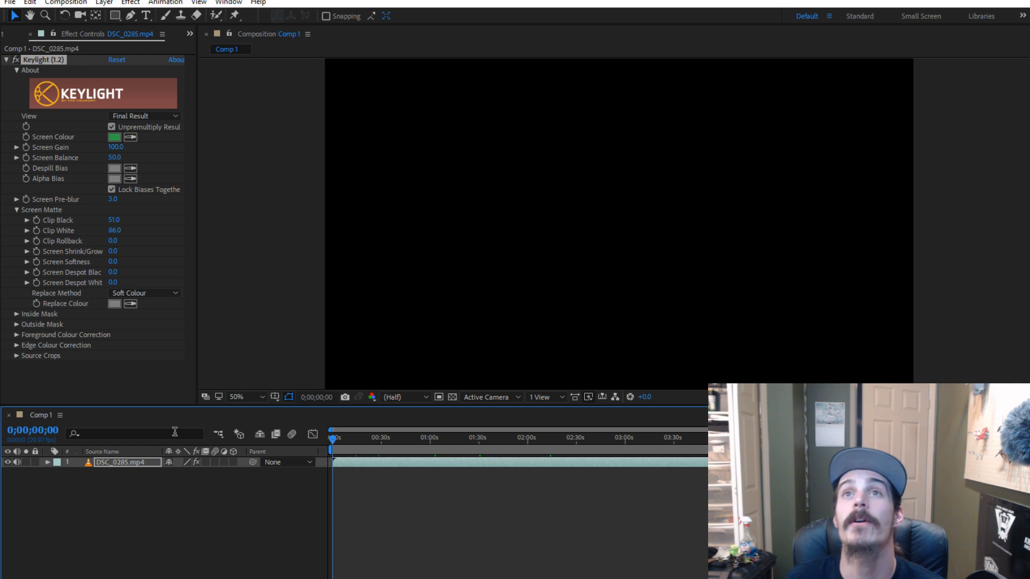
- Import the still image DJI_0004.MOV.00_01_43_27.Still001 from the jan18kwadswag folder inside FPV talks as footage
{"action": "left_click", "coordinate": [70, 34]}
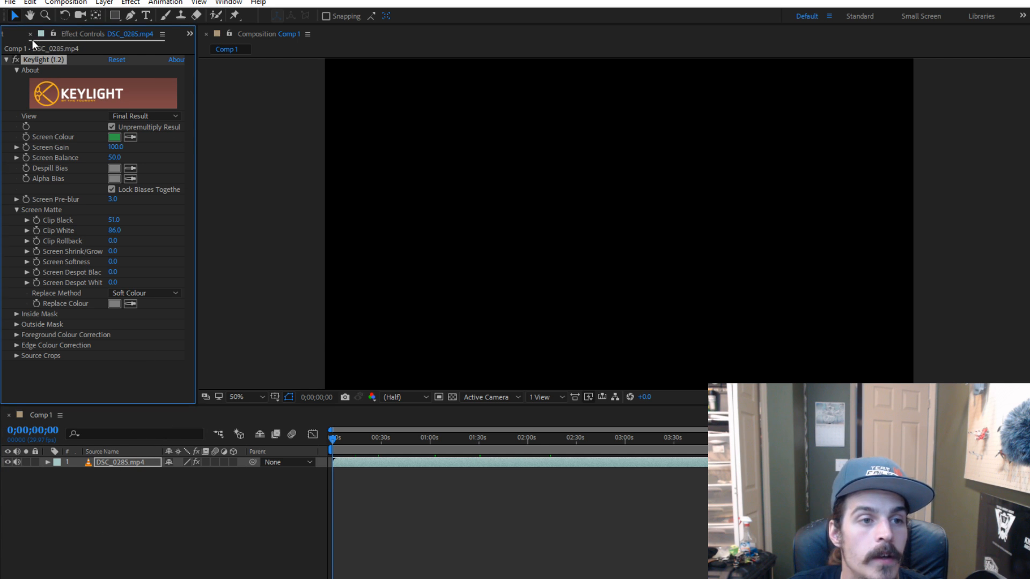
{"action": "left_click", "coordinate": [5, 33]}
{"action": "double_click", "coordinate": [82, 265]}
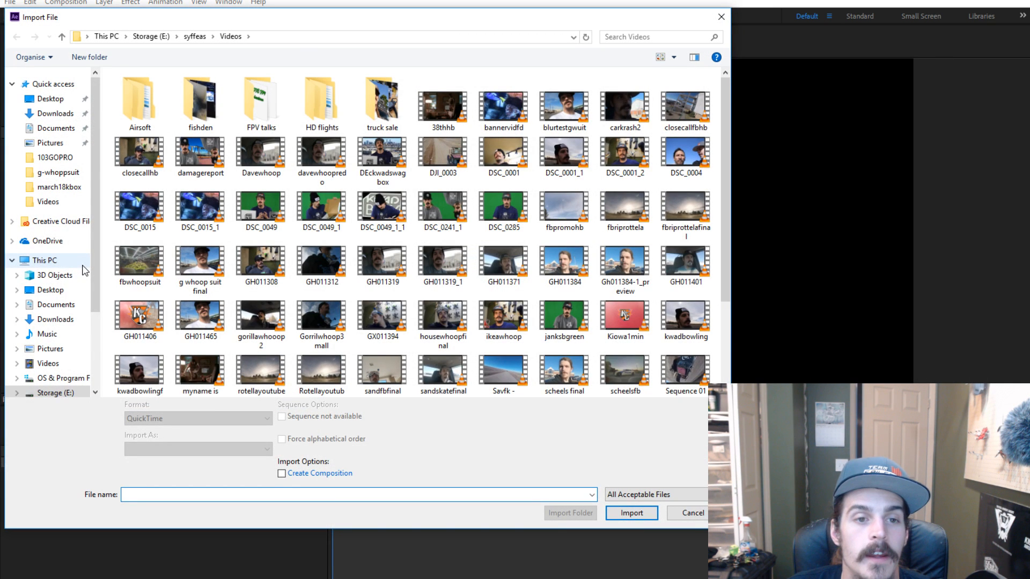
{"action": "double_click", "coordinate": [252, 115]}
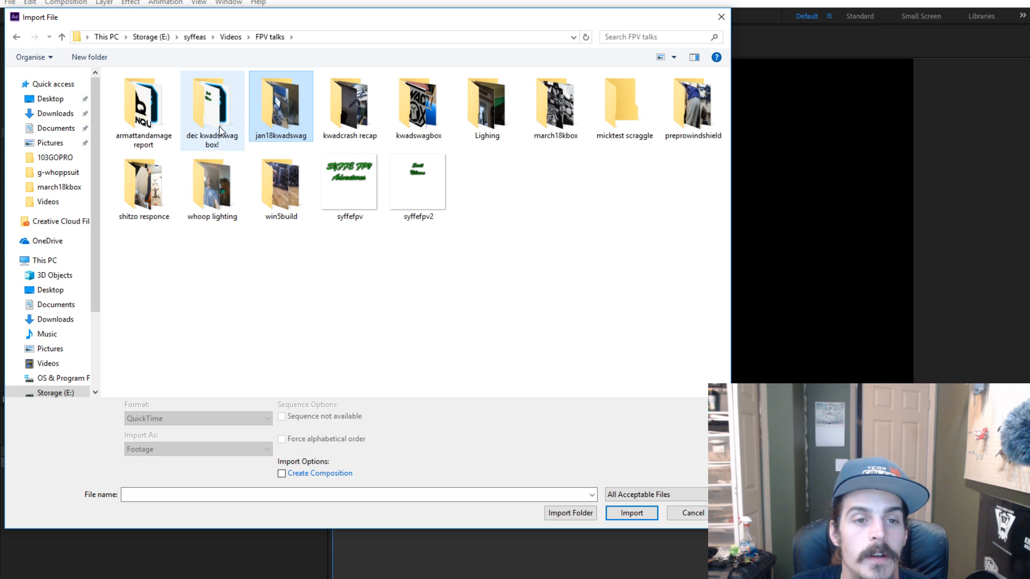
{"action": "double_click", "coordinate": [267, 121]}
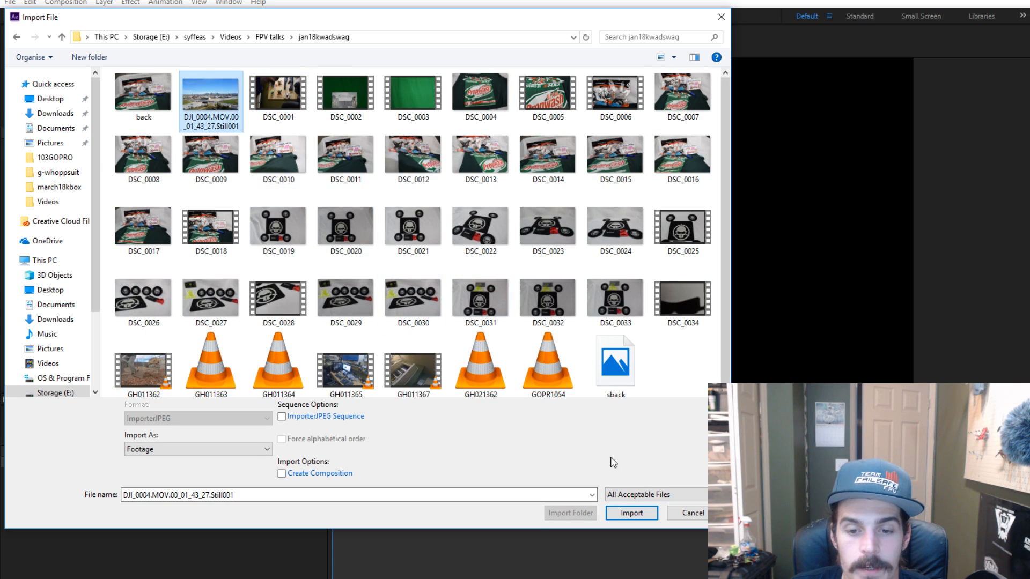
{"action": "left_click", "coordinate": [632, 513]}
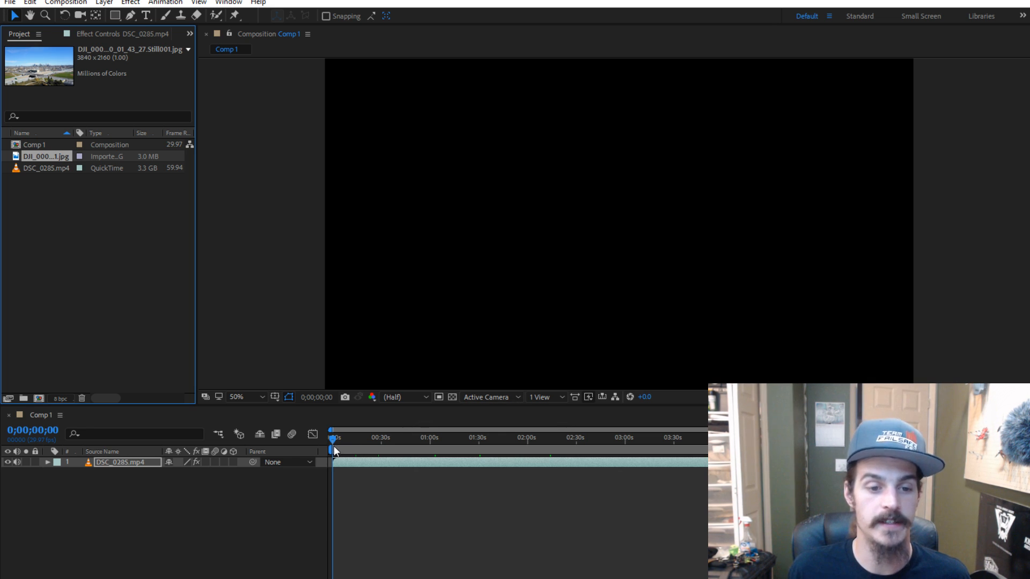
- Move the current time to 0;00;08;09 and set Keylight's Replace Method to Hard Colour
{"action": "mouse_move", "coordinate": [330, 439]}
{"action": "left_mouse_down"}
{"action": "mouse_move", "coordinate": [356, 438]}
{"action": "mouse_move", "coordinate": [328, 443]}
{"action": "mouse_move", "coordinate": [345, 448]}
{"action": "left_mouse_up"}
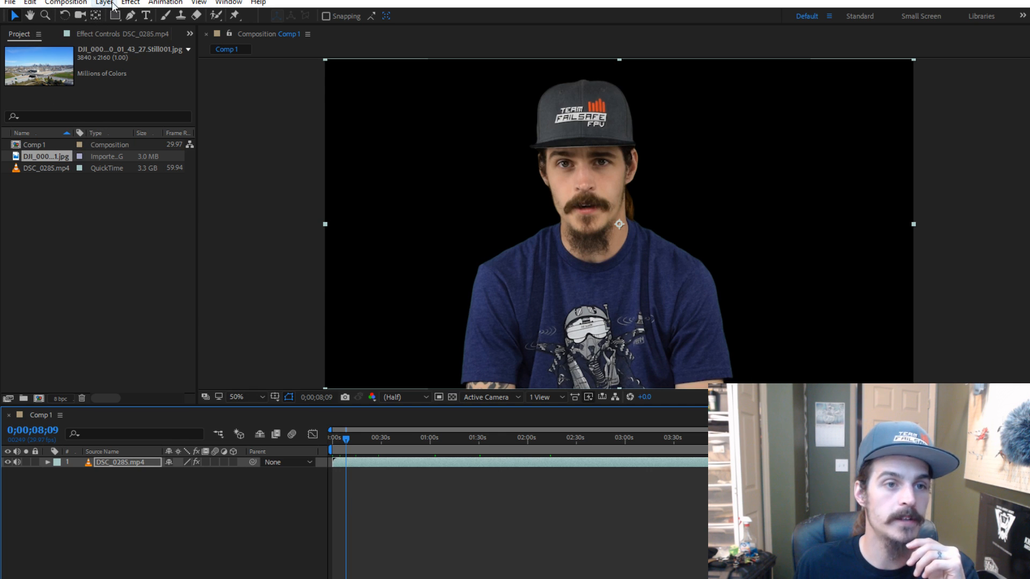
{"action": "left_click", "coordinate": [107, 34]}
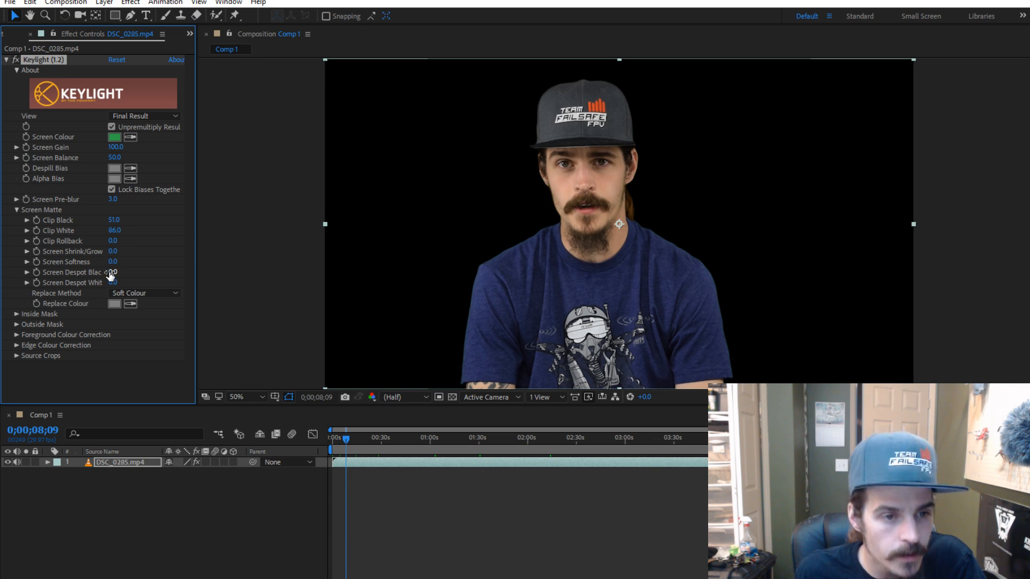
{"action": "left_click", "coordinate": [173, 293]}
{"action": "left_click", "coordinate": [166, 333]}
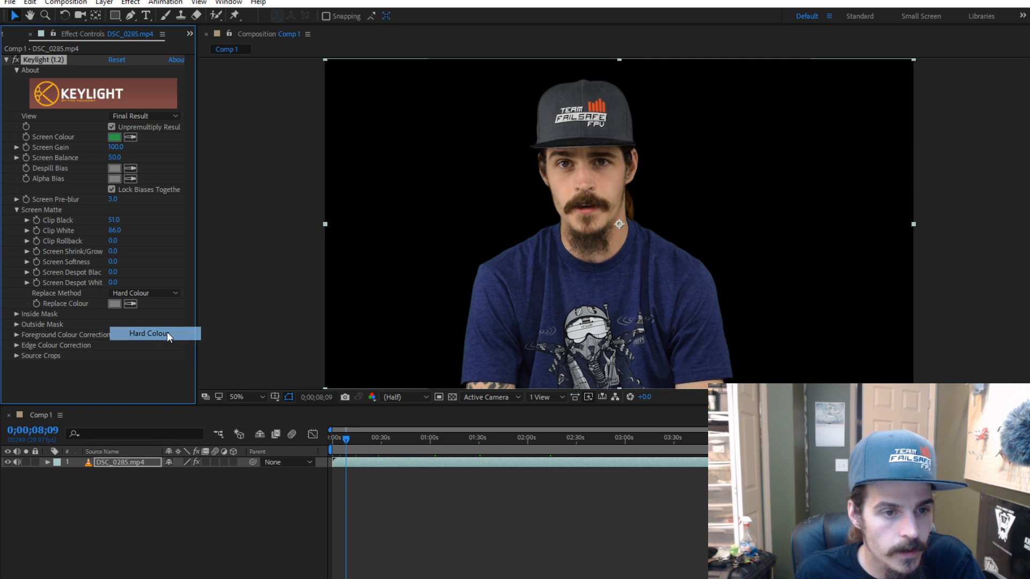
- Set Keylight's Replace Colour to the near-white FEF8F8
{"action": "left_click", "coordinate": [114, 304]}
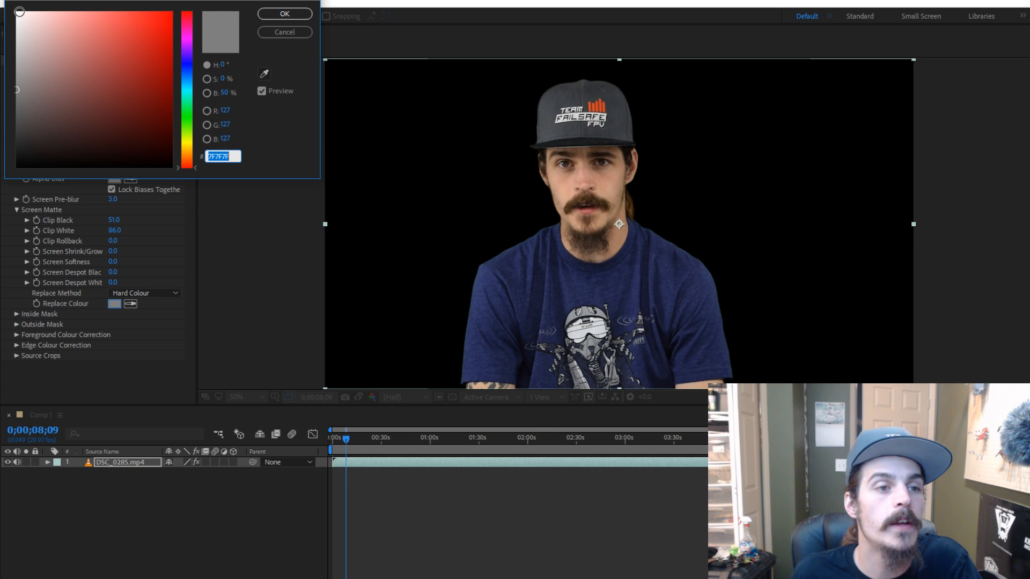
{"action": "left_click", "coordinate": [18, 13]}
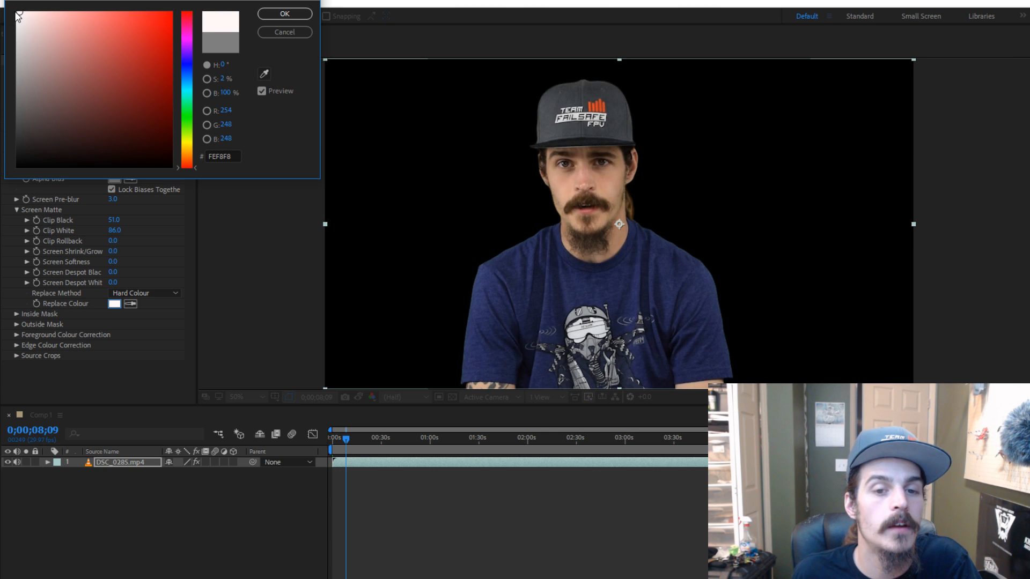
{"action": "left_click", "coordinate": [275, 16]}
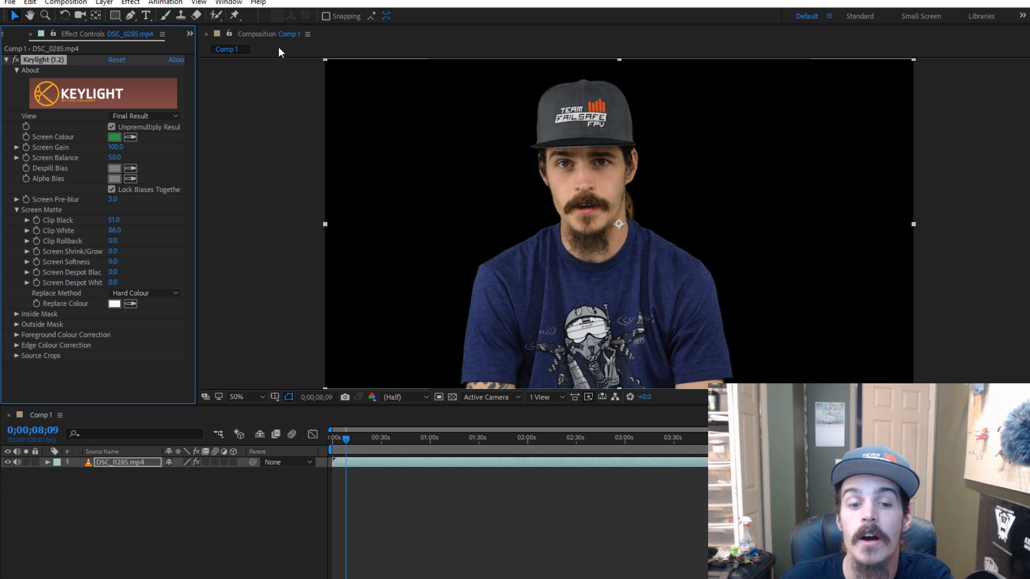
- Return to the start of the composition and add the DJI_0004 still to Comp 1 as the layer beneath DSC_0285.mp4
{"action": "left_click_drag", "start_coordinate": [343, 439], "coordinate": [330, 440]}
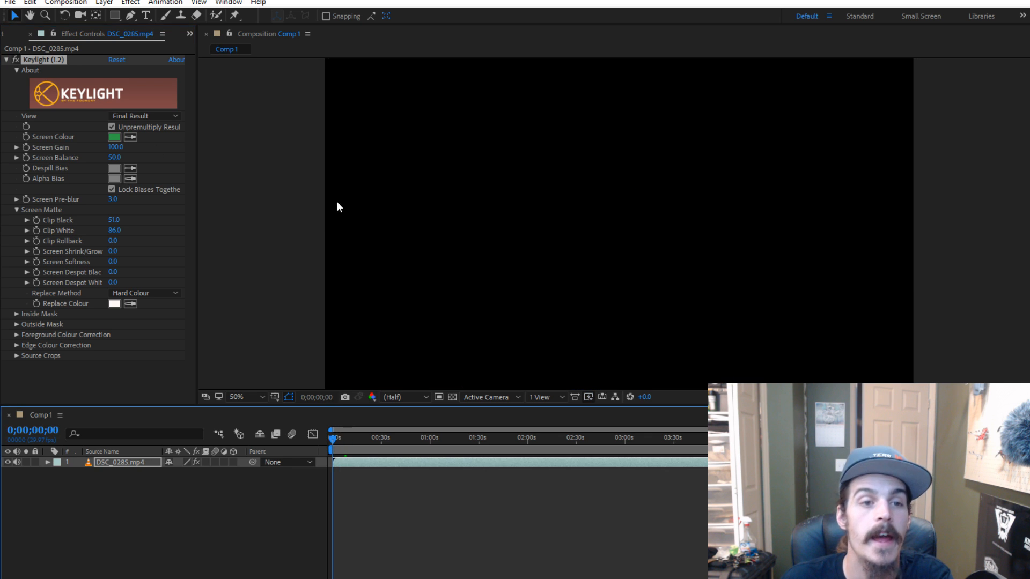
{"action": "left_click", "coordinate": [7, 36]}
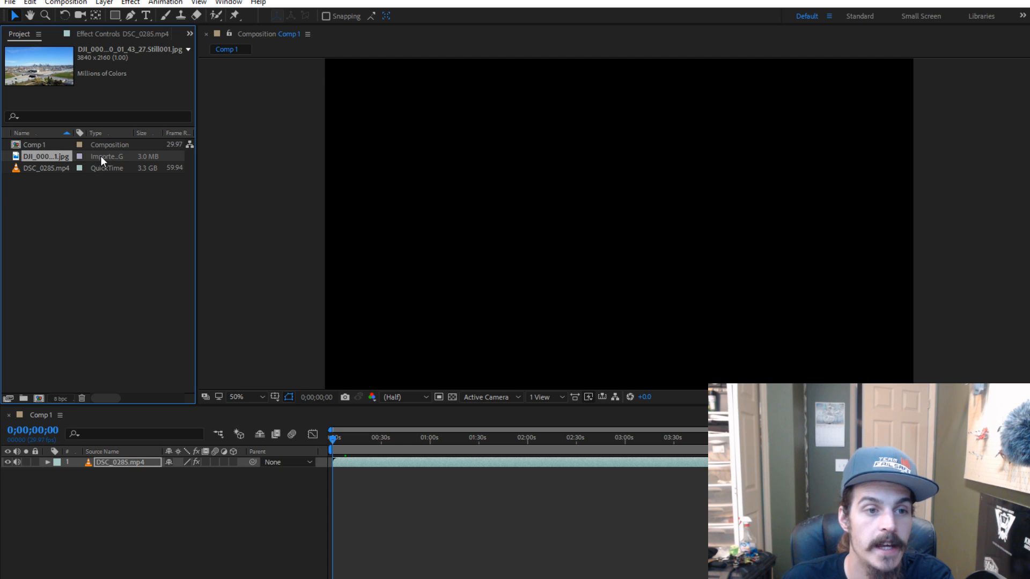
{"action": "left_click_drag", "start_coordinate": [101, 156], "coordinate": [254, 473]}
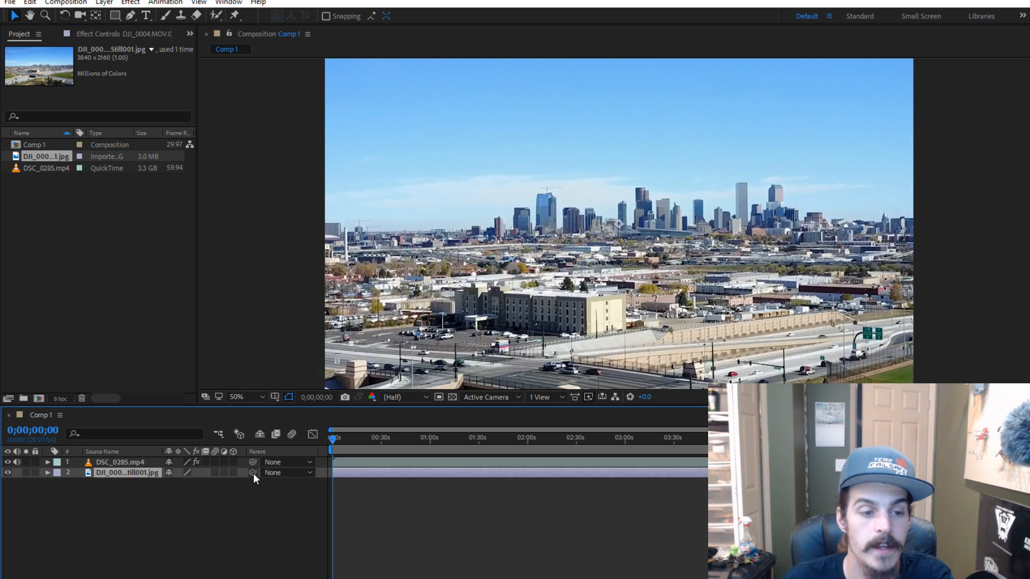
- Scrub the first few seconds of the composition to check the keyed subject against the skyline background
{"action": "mouse_move", "coordinate": [340, 443]}
{"action": "left_mouse_down"}
{"action": "mouse_move", "coordinate": [352, 438]}
{"action": "mouse_move", "coordinate": [332, 440]}
{"action": "left_mouse_up"}
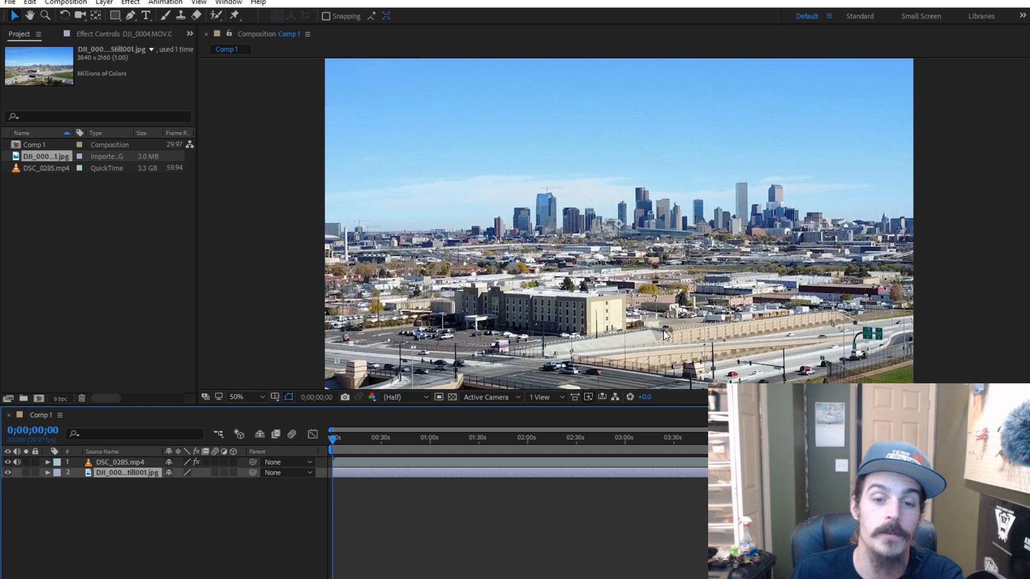
{"action": "left_click_drag", "start_coordinate": [334, 439], "coordinate": [340, 442]}
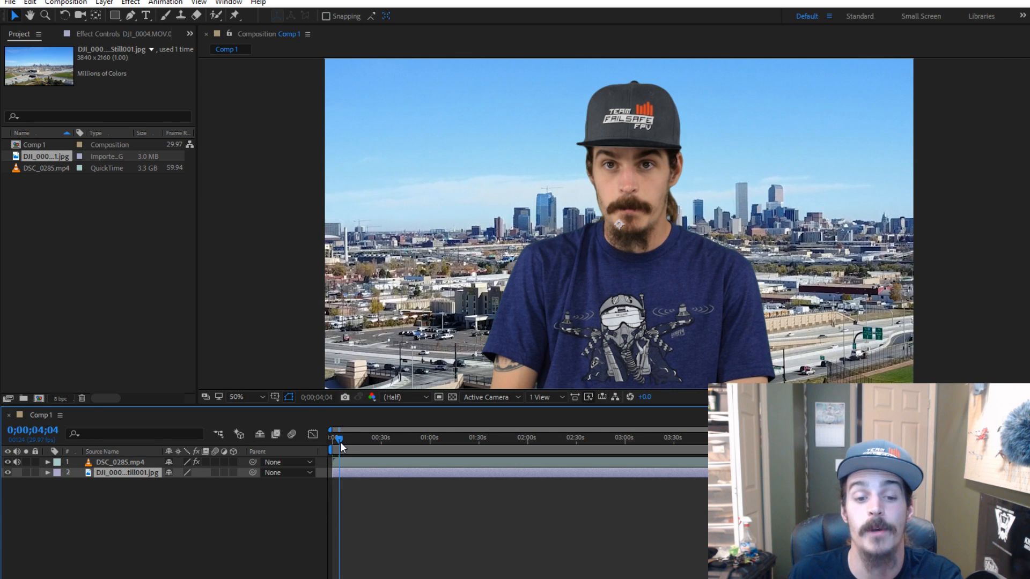
{"action": "mouse_move", "coordinate": [340, 443]}
{"action": "left_mouse_down"}
{"action": "mouse_move", "coordinate": [329, 442]}
{"action": "mouse_move", "coordinate": [723, 465]}
{"action": "mouse_move", "coordinate": [378, 459]}
{"action": "mouse_move", "coordinate": [398, 439]}
{"action": "mouse_move", "coordinate": [323, 442]}
{"action": "left_mouse_up"}
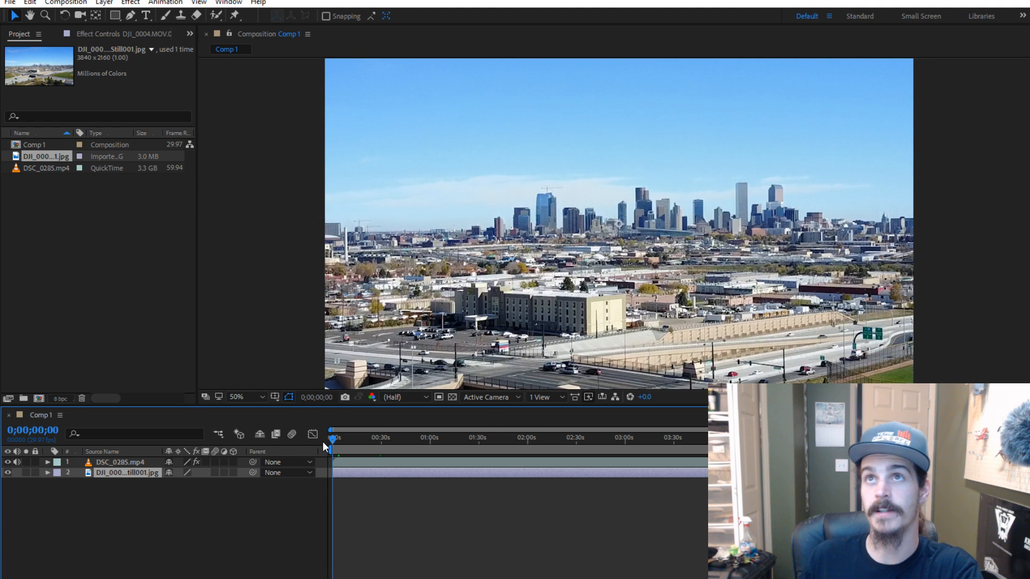
{"action": "mouse_move", "coordinate": [323, 442]}
{"action": "left_mouse_down"}
{"action": "mouse_move", "coordinate": [378, 443]}
{"action": "mouse_move", "coordinate": [338, 439]}
{"action": "left_mouse_up"}
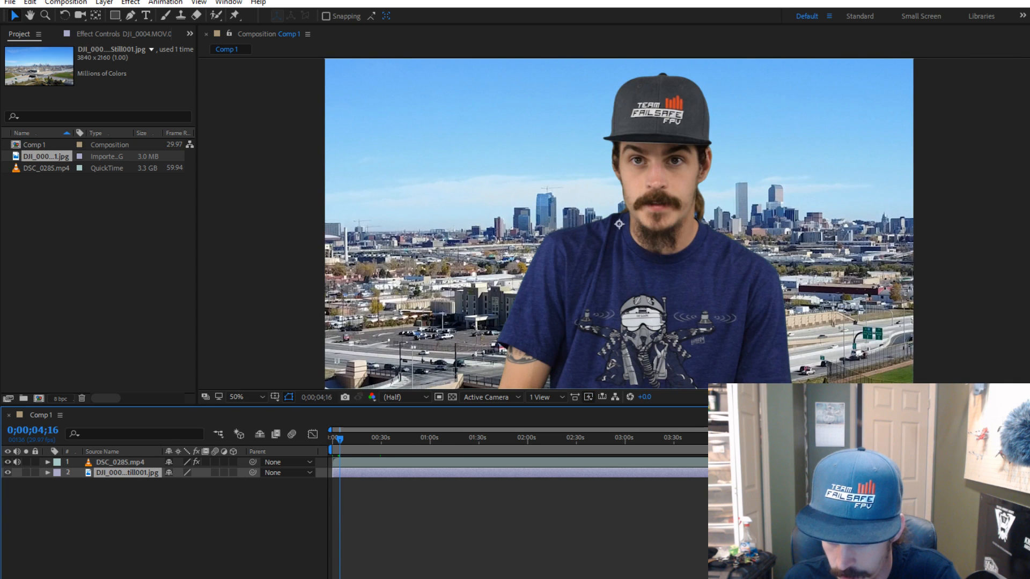
- Trim the end of the still layer to 0;00;30;16 and move the current time back to 0;00;03;00
{"action": "left_click_drag", "start_coordinate": [714, 489], "coordinate": [406, 489]}
{"action": "left_click_drag", "start_coordinate": [346, 439], "coordinate": [382, 439]}
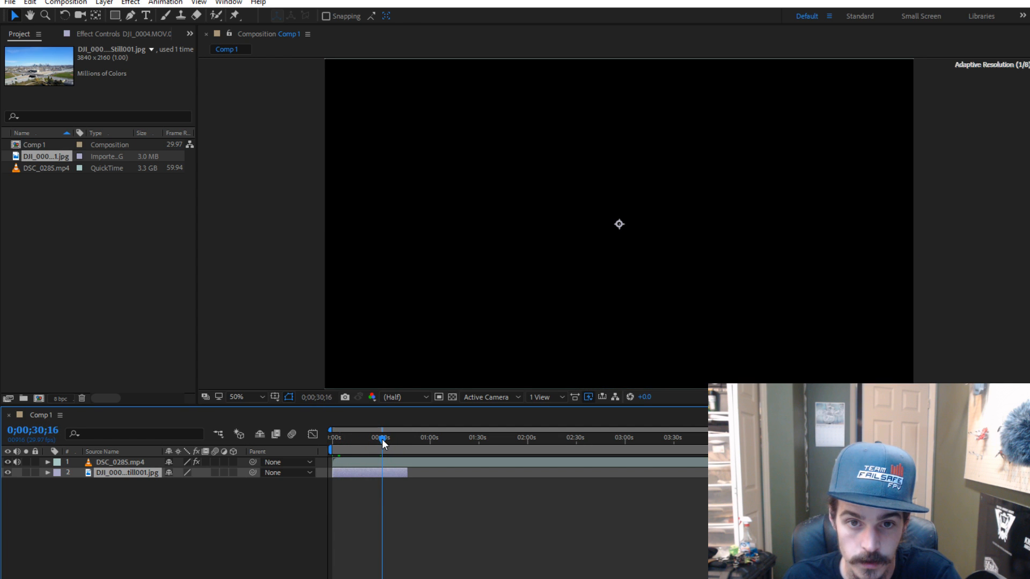
{"action": "left_click_drag", "start_coordinate": [407, 476], "coordinate": [382, 473]}
{"action": "left_click_drag", "start_coordinate": [382, 436], "coordinate": [337, 446]}
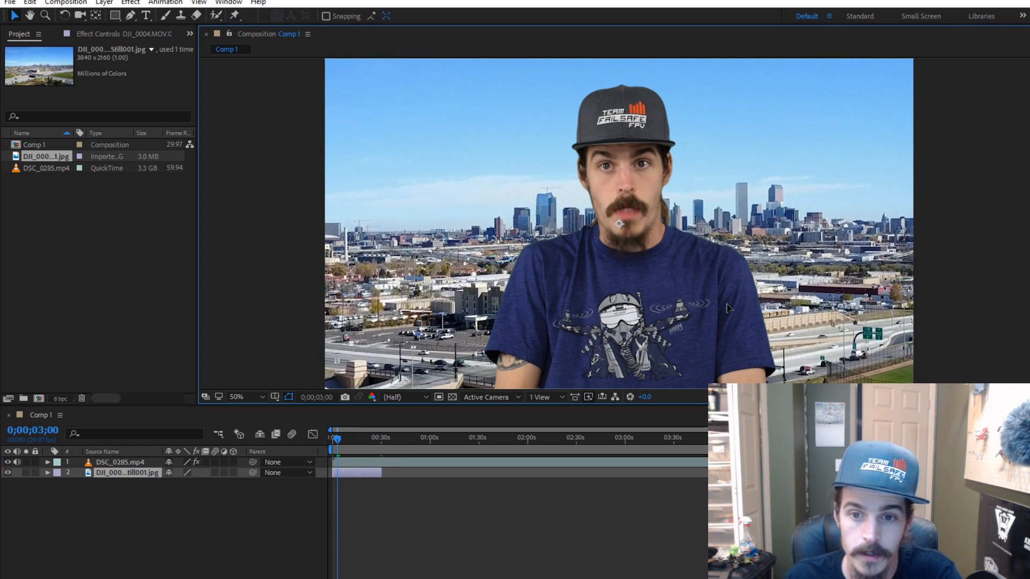
- At the start of Comp 1, scale the skyline still down to slightly narrower than the frame and reposition it
{"action": "double_click", "coordinate": [368, 476]}
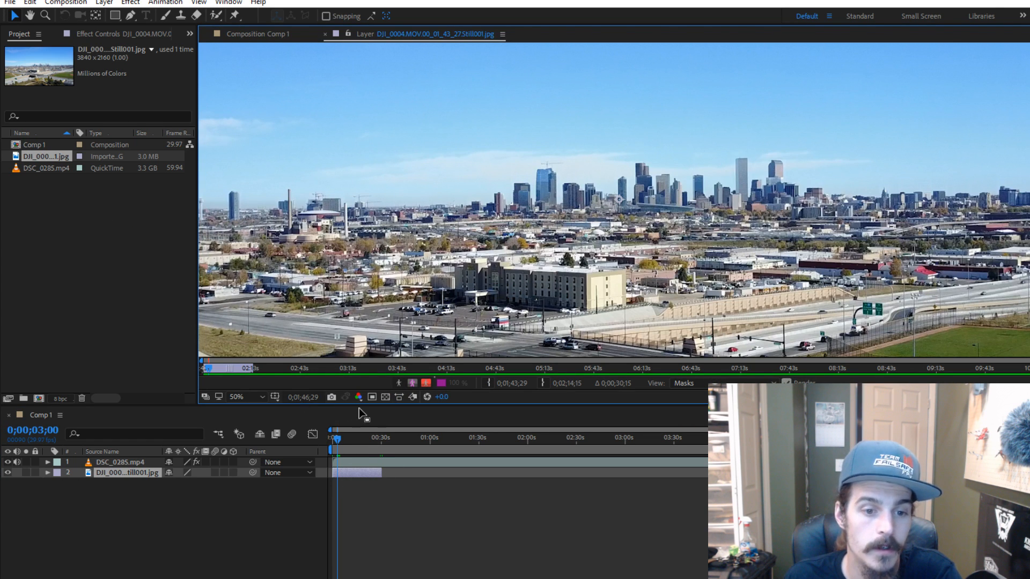
{"action": "left_click", "coordinate": [334, 439]}
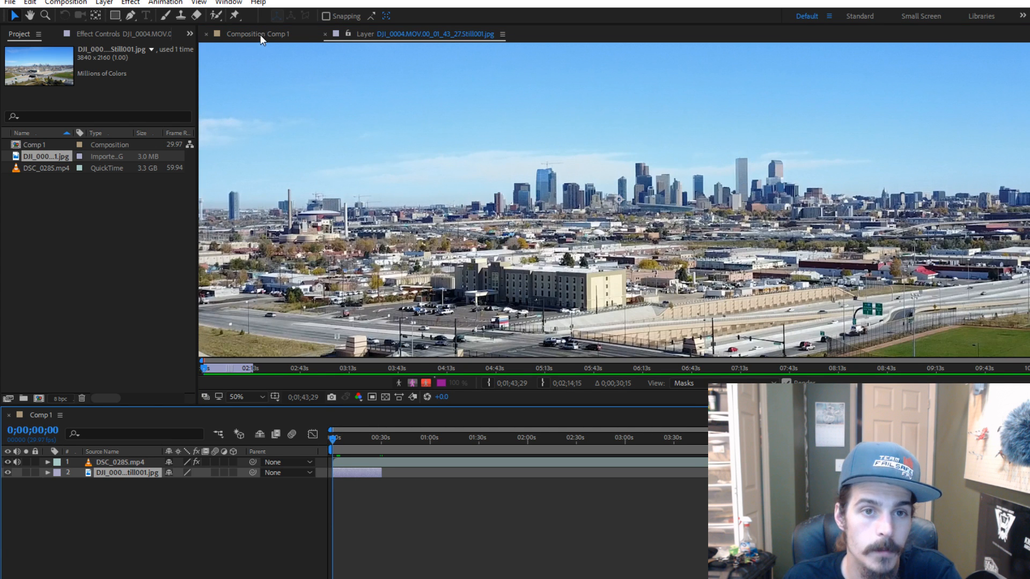
{"action": "left_click", "coordinate": [260, 34]}
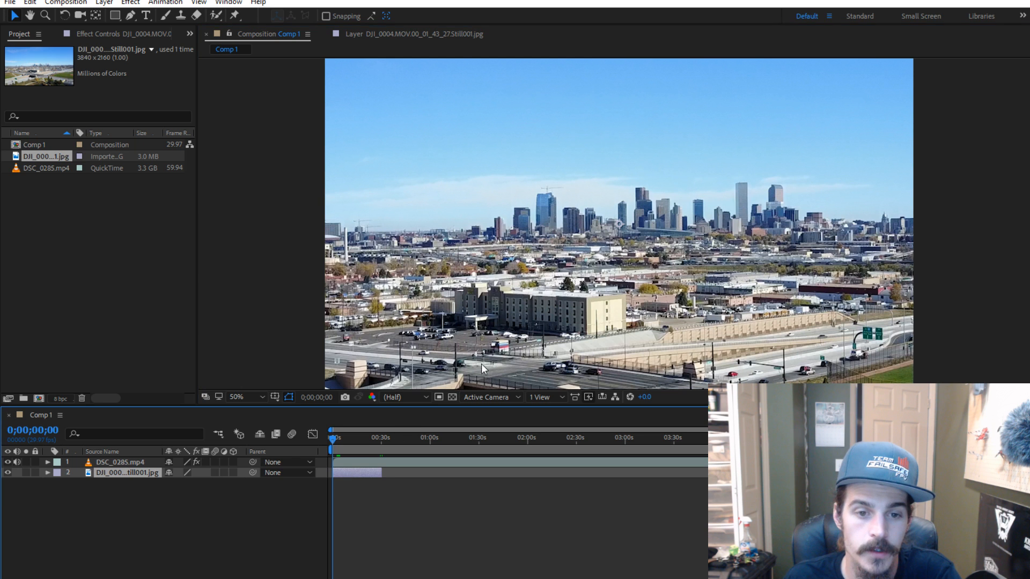
{"action": "left_click_drag", "start_coordinate": [609, 242], "coordinate": [890, 160]}
{"action": "left_click_drag", "start_coordinate": [1000, 123], "coordinate": [694, 270]}
{"action": "left_click_drag", "start_coordinate": [615, 290], "coordinate": [814, 81]}
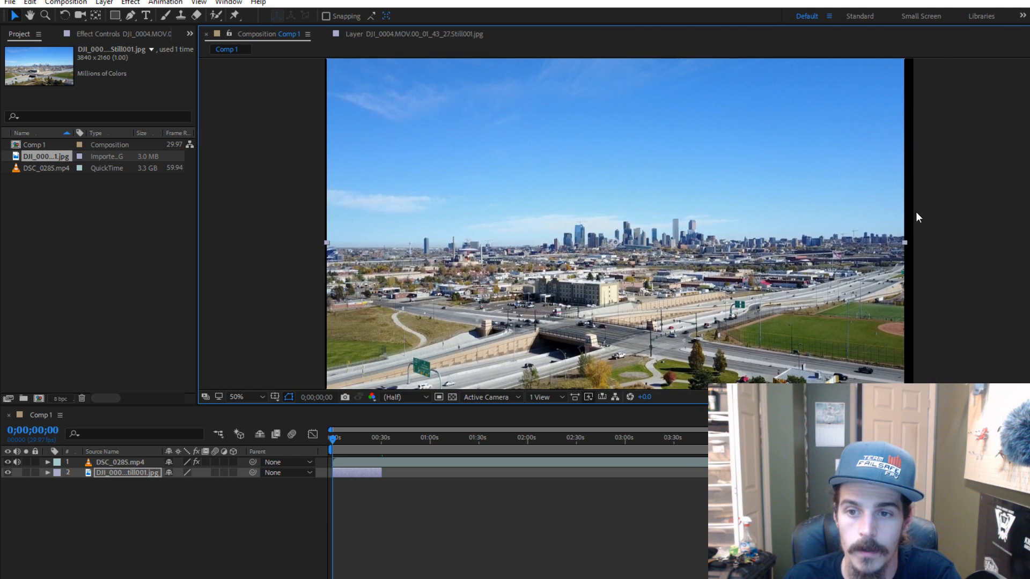
{"action": "left_click_drag", "start_coordinate": [885, 293], "coordinate": [866, 231]}
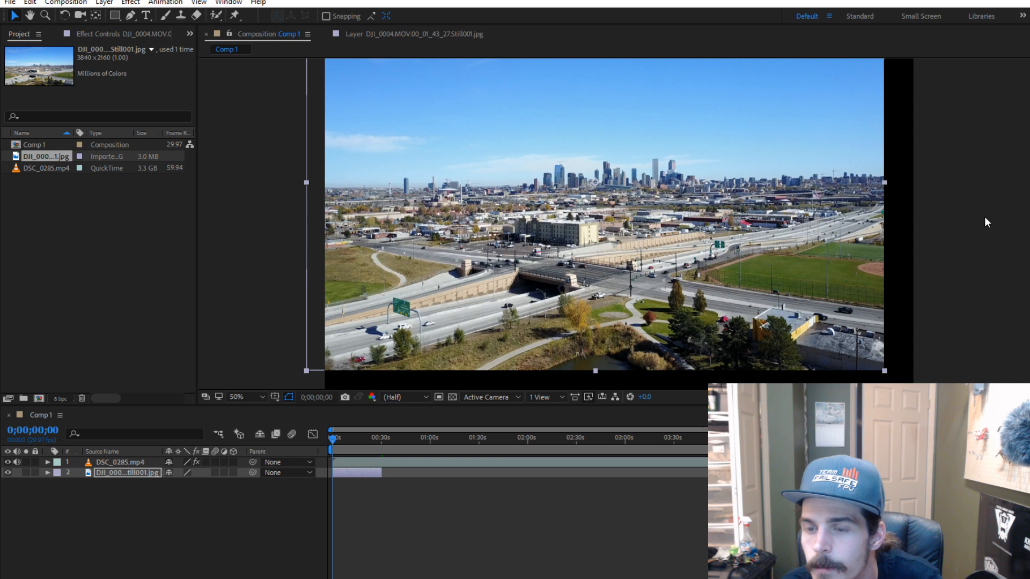
- Enlarge the still until it fills the frame, place the skyline in the upper half, and scrub to 0;00;27;04 and back to check
{"action": "left_click_drag", "start_coordinate": [885, 372], "coordinate": [1029, 502]}
{"action": "left_click_drag", "start_coordinate": [720, 152], "coordinate": [499, 70]}
{"action": "left_click_drag", "start_coordinate": [609, 191], "coordinate": [650, 46]}
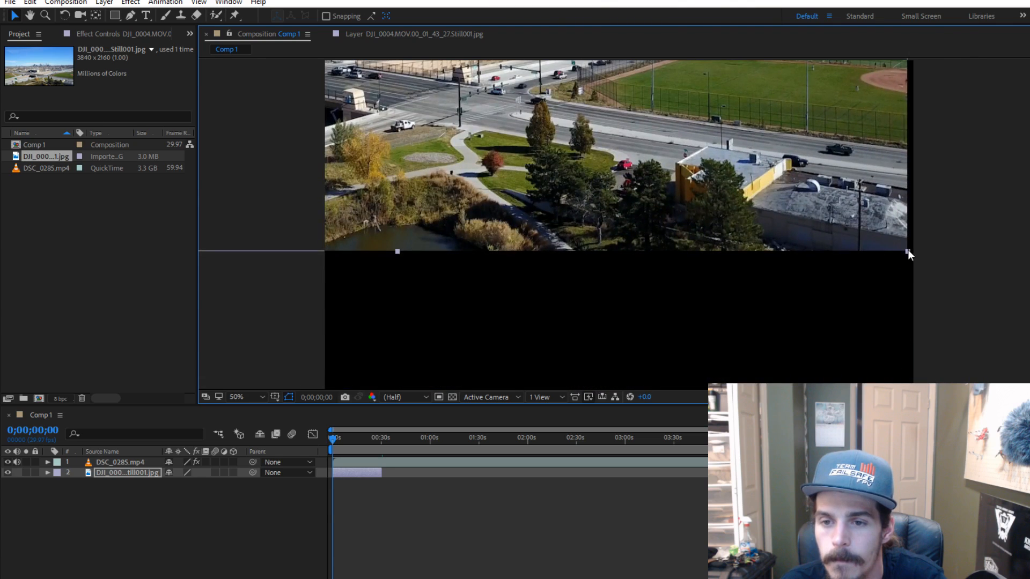
{"action": "left_click_drag", "start_coordinate": [908, 249], "coordinate": [960, 311]}
{"action": "left_click_drag", "start_coordinate": [633, 102], "coordinate": [691, 242]}
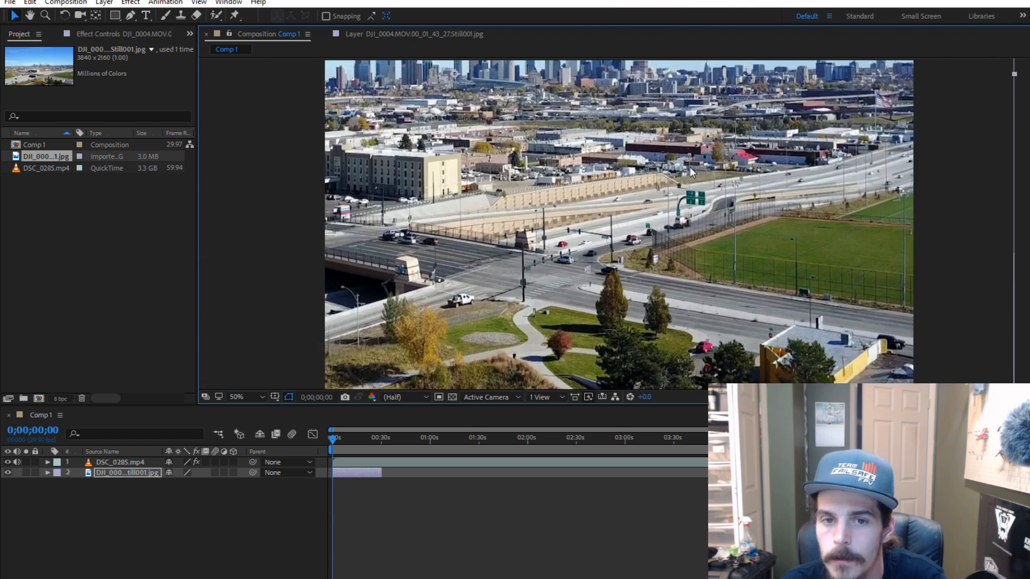
{"action": "left_click_drag", "start_coordinate": [687, 72], "coordinate": [769, 168]}
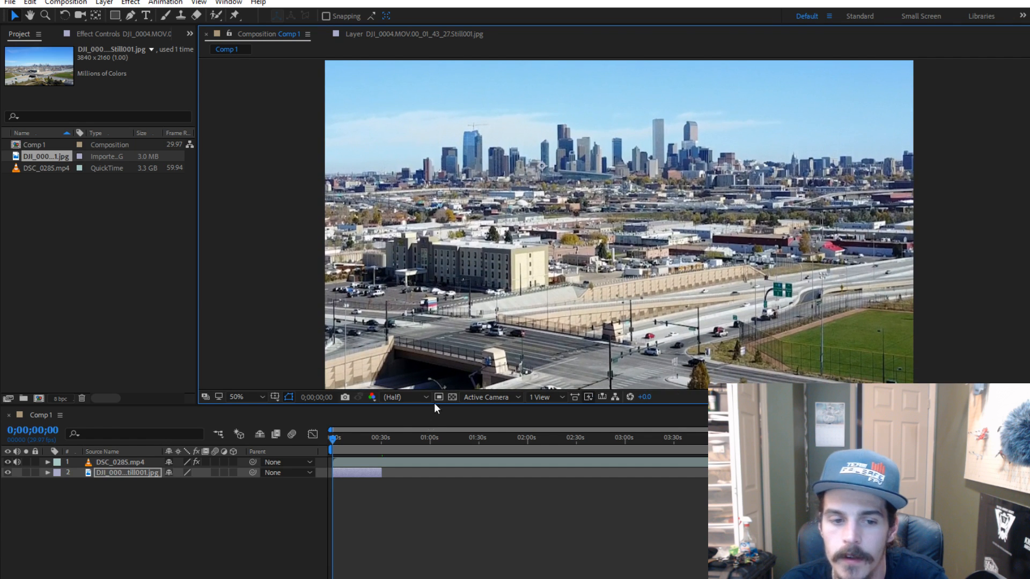
{"action": "left_click_drag", "start_coordinate": [334, 433], "coordinate": [377, 438]}
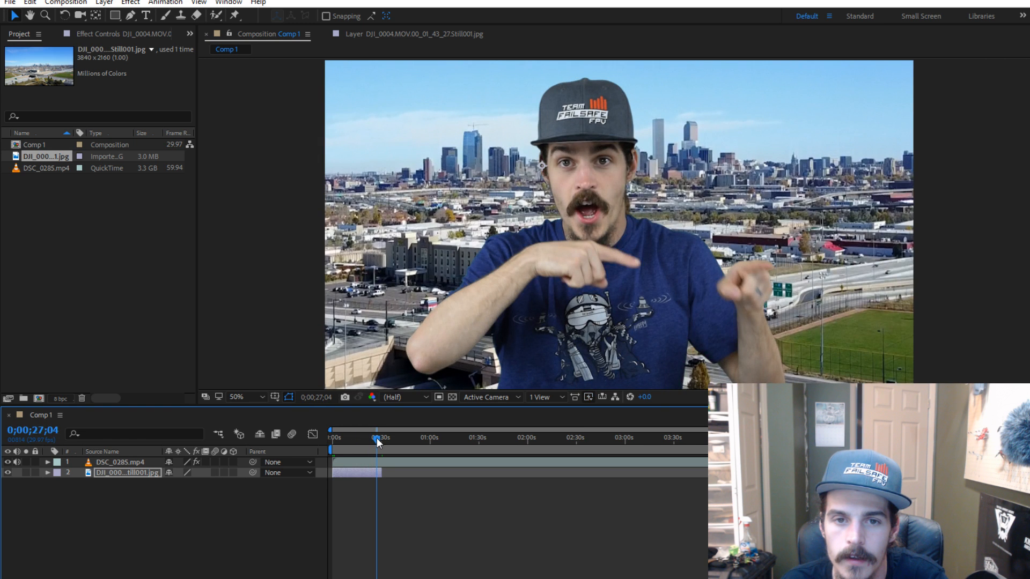
{"action": "left_click_drag", "start_coordinate": [376, 438], "coordinate": [314, 442]}
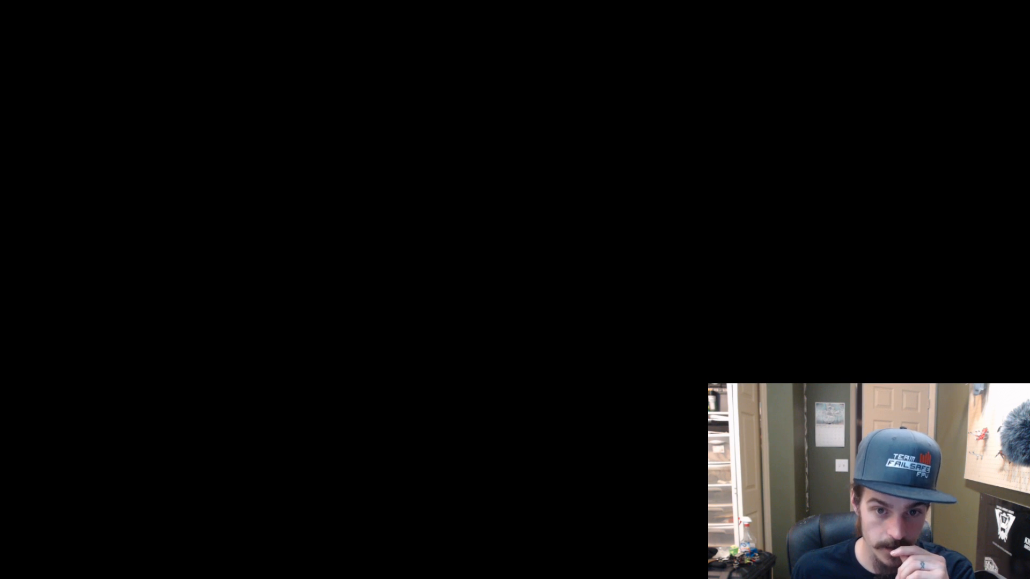
- Open Piriform Speccy and Resource Monitor to examine the computer's hardware and its CPU and memory usage, and minimize both
{"action": "left_click", "coordinate": [378, 486]}
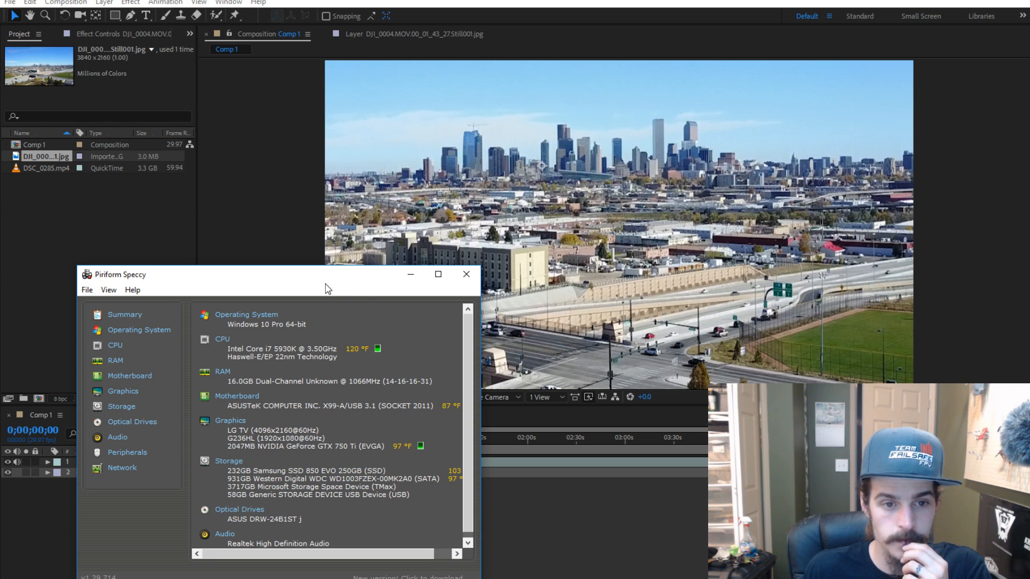
{"action": "left_click_drag", "start_coordinate": [325, 284], "coordinate": [362, 232]}
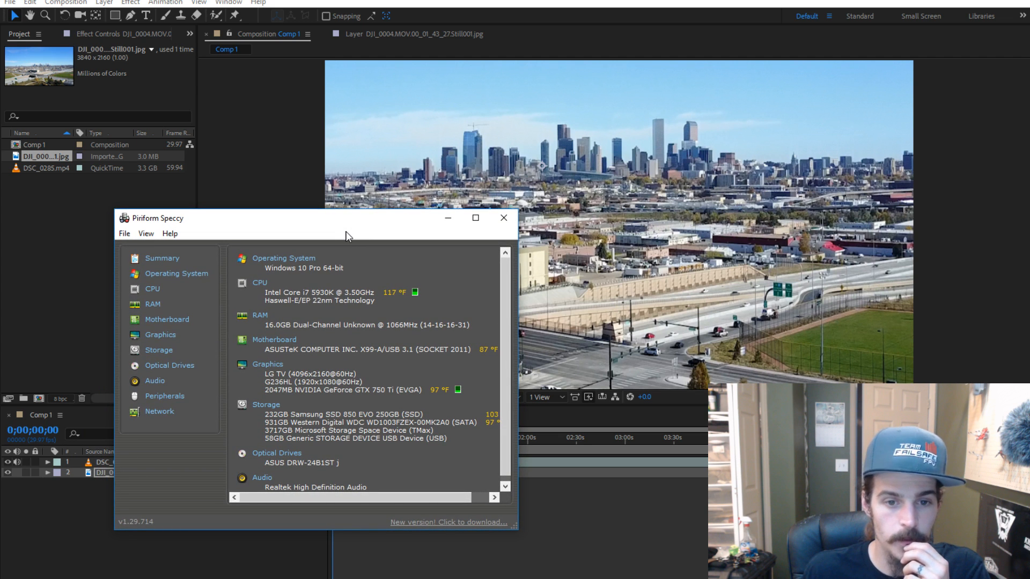
{"action": "left_click", "coordinate": [399, 578]}
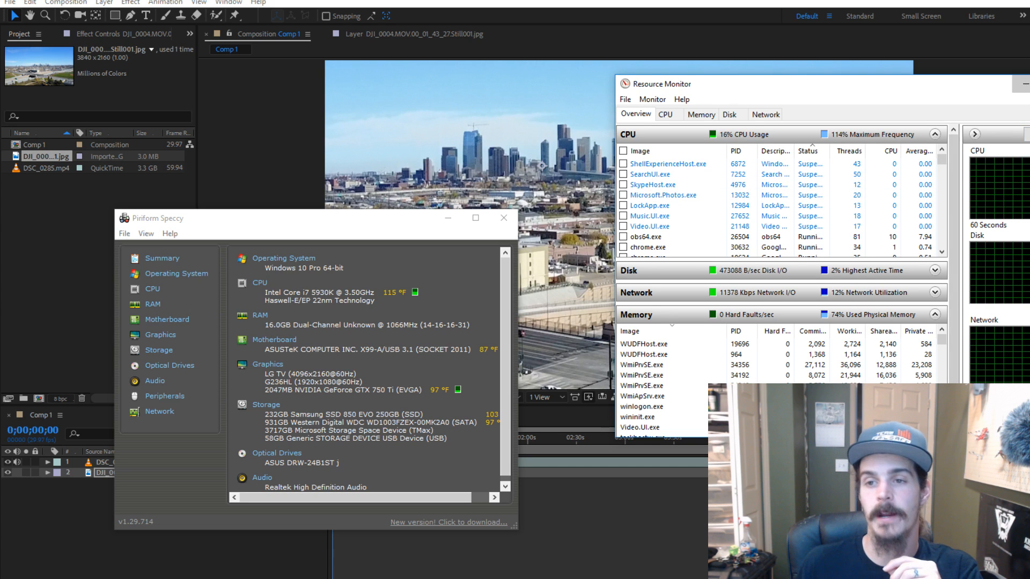
{"action": "left_click", "coordinate": [1026, 84]}
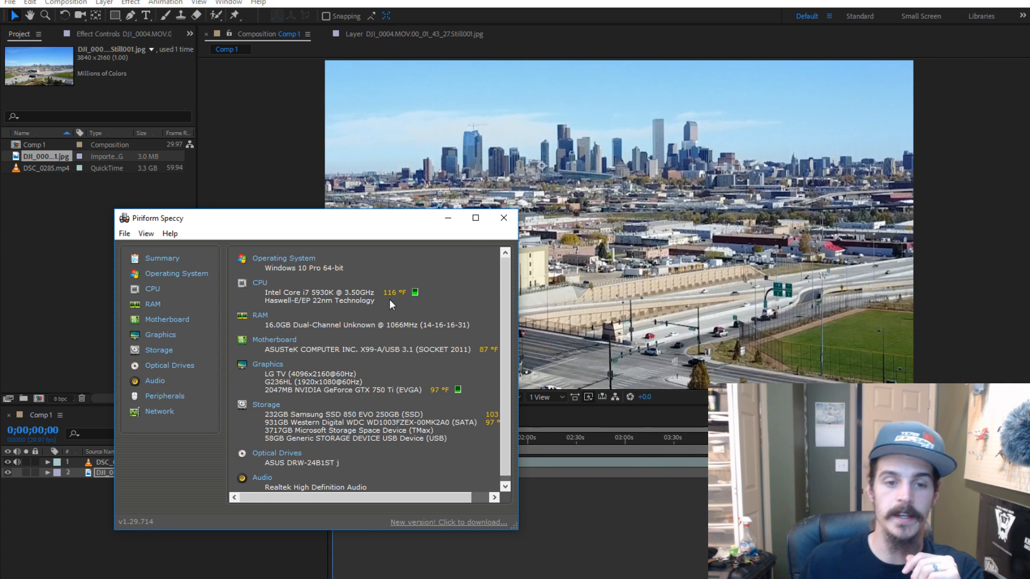
{"action": "left_click", "coordinate": [449, 220]}
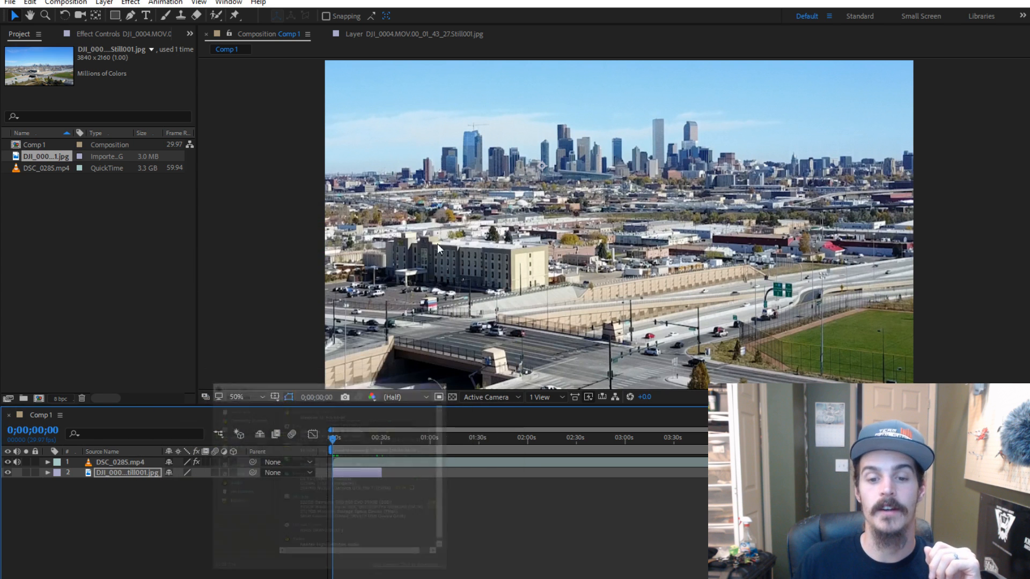
- Move the current time just past the end of the still layer and open the march18kbox folder inside FPV talks for importing
{"action": "left_click_drag", "start_coordinate": [333, 441], "coordinate": [386, 449]}
{"action": "double_click", "coordinate": [126, 283]}
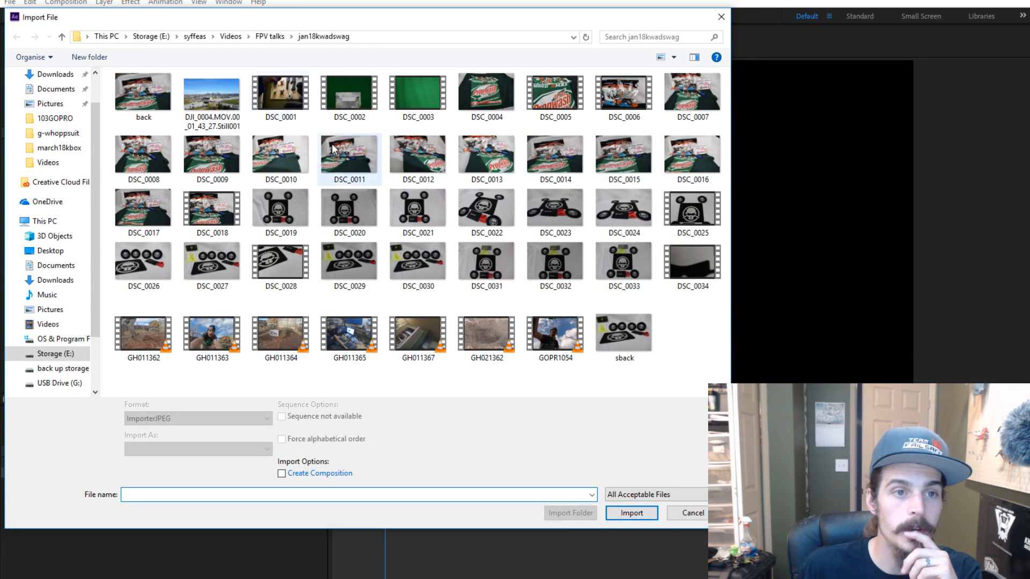
{"action": "left_click", "coordinate": [270, 37]}
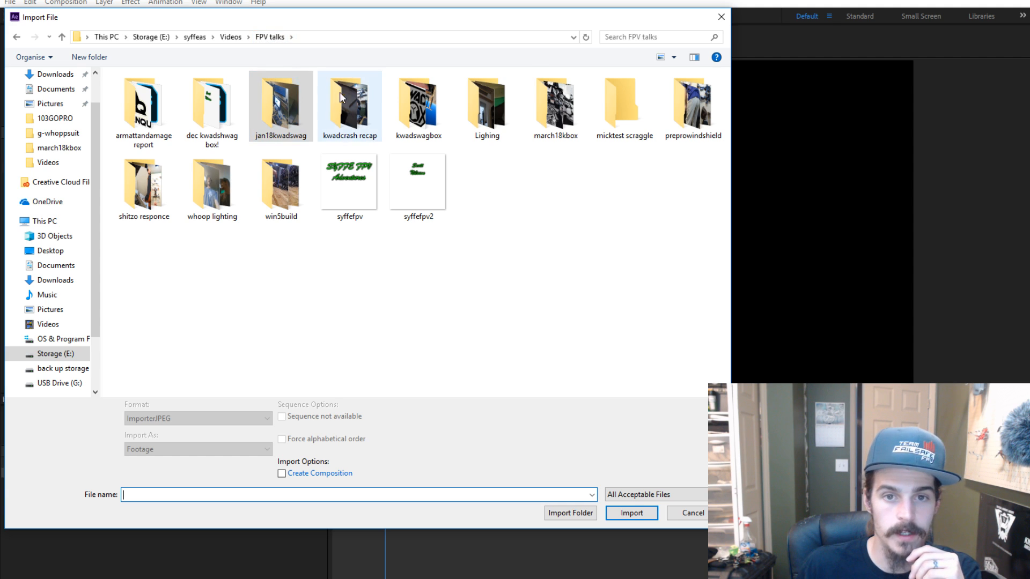
{"action": "double_click", "coordinate": [537, 122]}
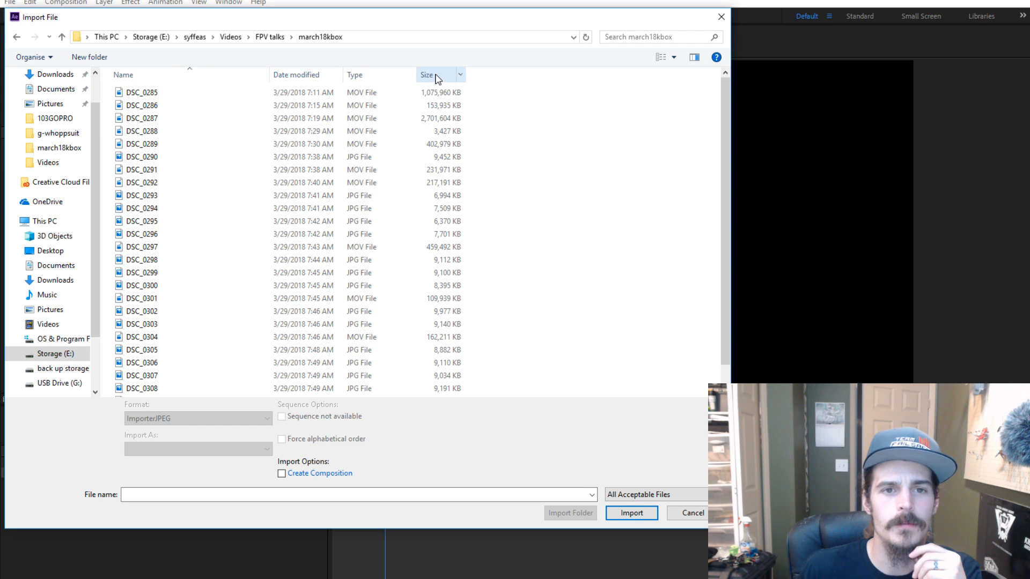
- Show the march18kbox files in the import dialog as large thumbnail icons
{"action": "left_click", "coordinate": [265, 78]}
{"action": "left_click", "coordinate": [265, 78]}
{"action": "left_click", "coordinate": [265, 78]}
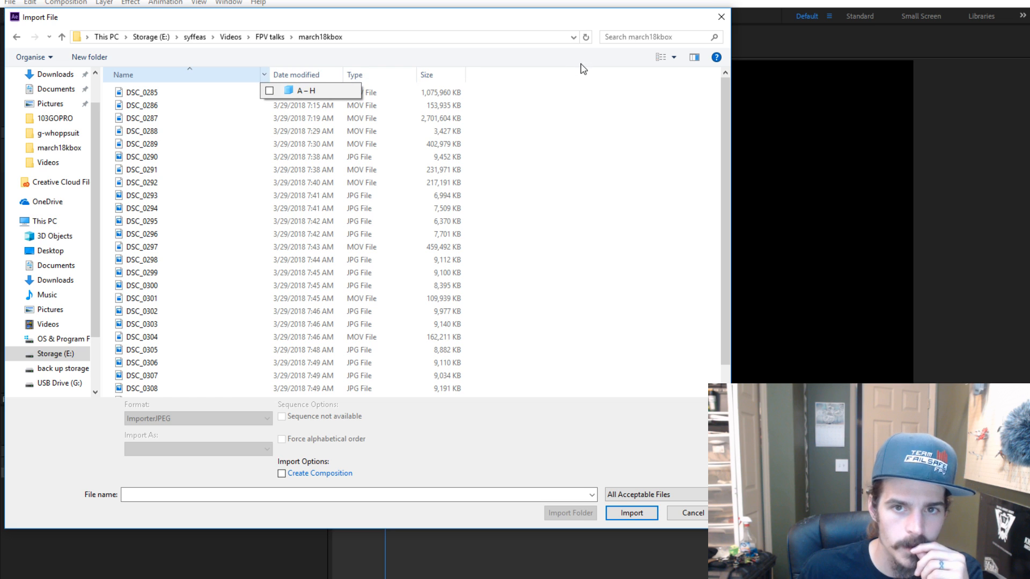
{"action": "left_click", "coordinate": [660, 57]}
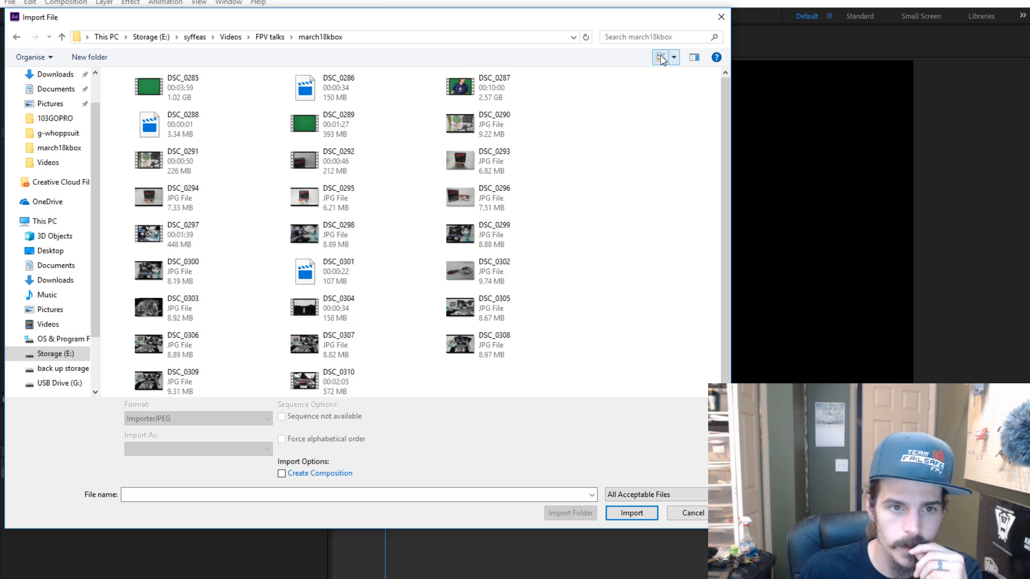
{"action": "left_click", "coordinate": [674, 58]}
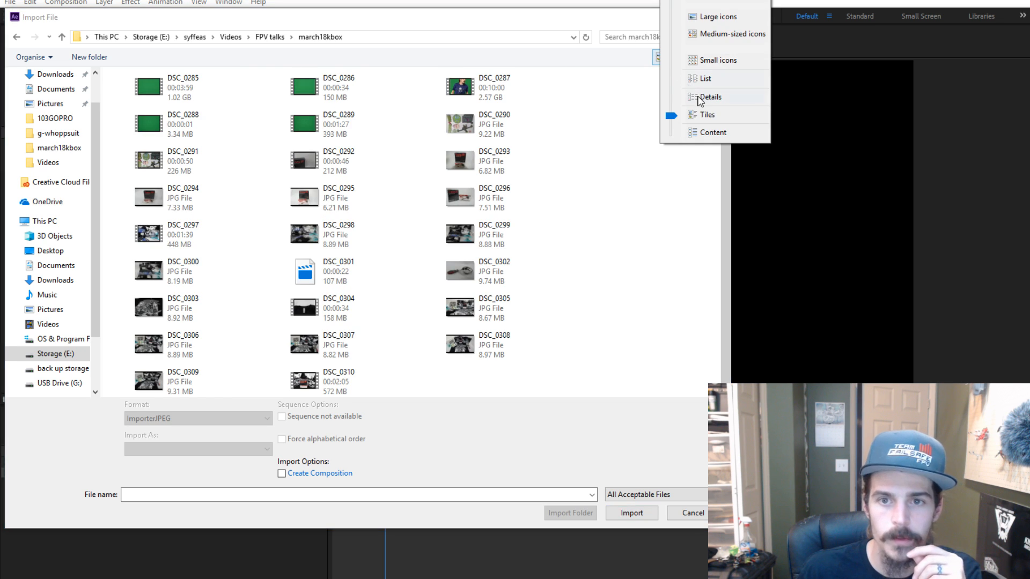
{"action": "left_click", "coordinate": [711, 38]}
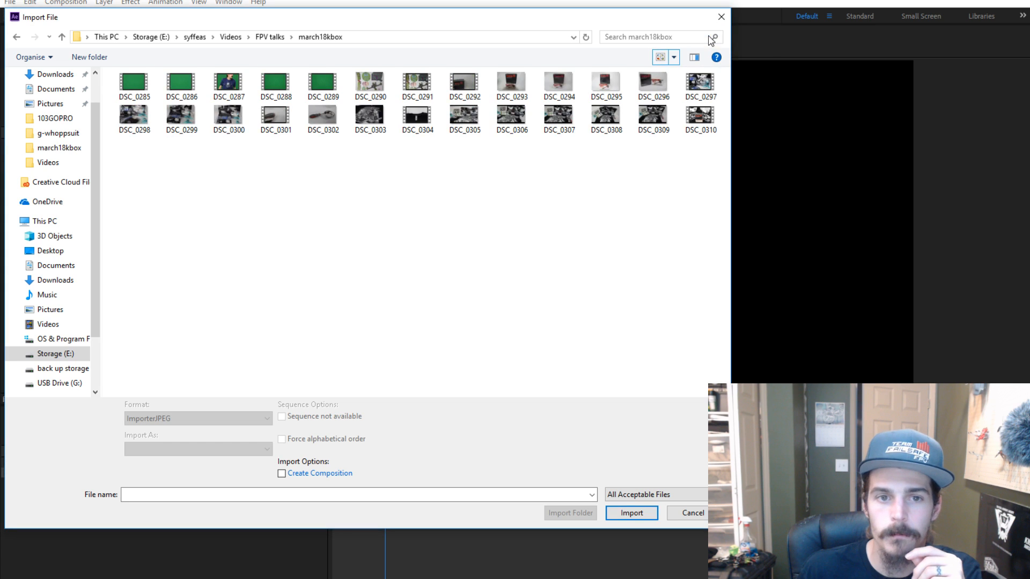
{"action": "left_click", "coordinate": [673, 57]}
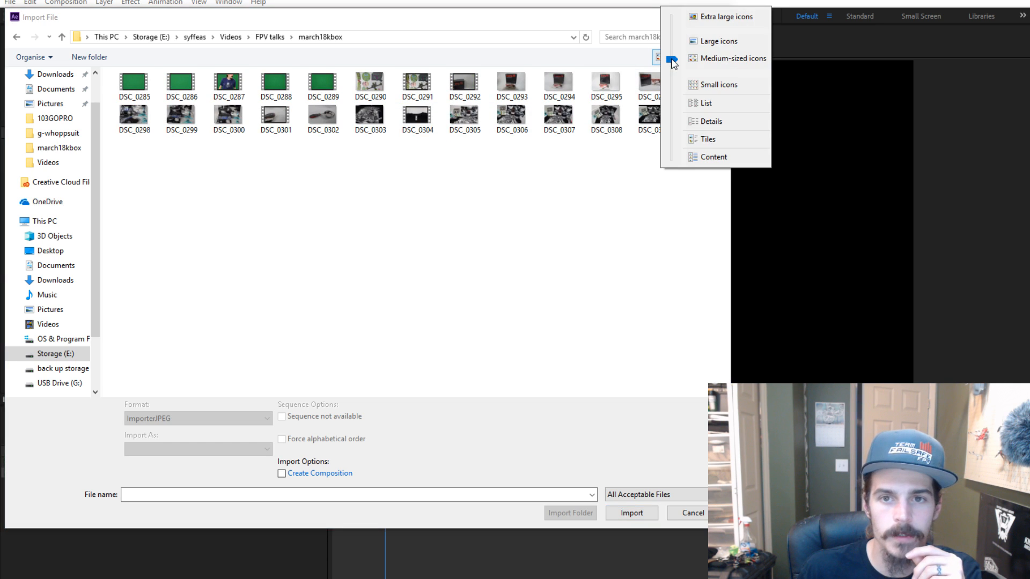
{"action": "left_click", "coordinate": [712, 45]}
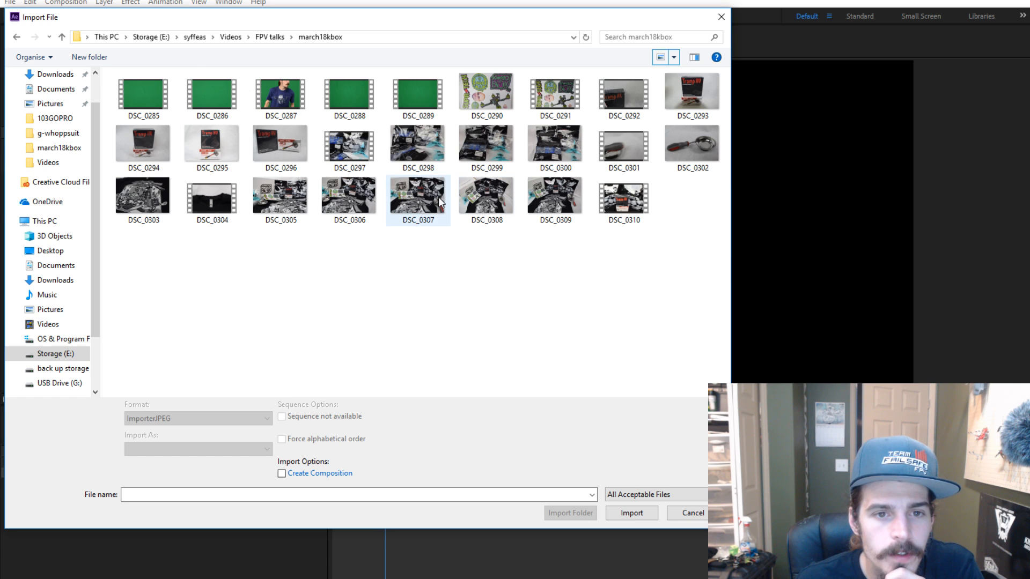
- Import DSC_0308 from the march18kbox folder as a JPEG image sequence
{"action": "left_click", "coordinate": [487, 206]}
{"action": "double_click", "coordinate": [487, 207]}
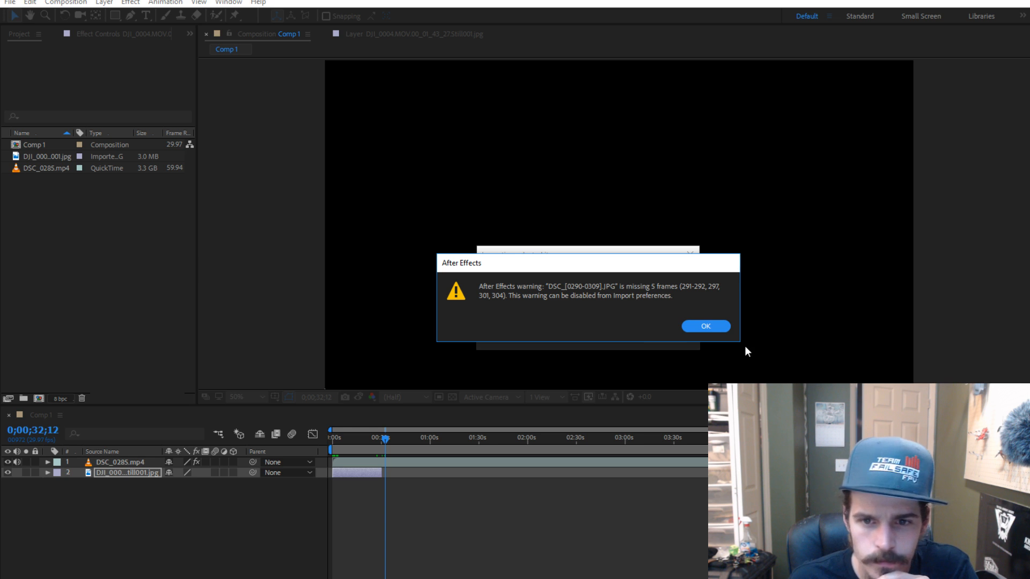
{"action": "left_click", "coordinate": [722, 327]}
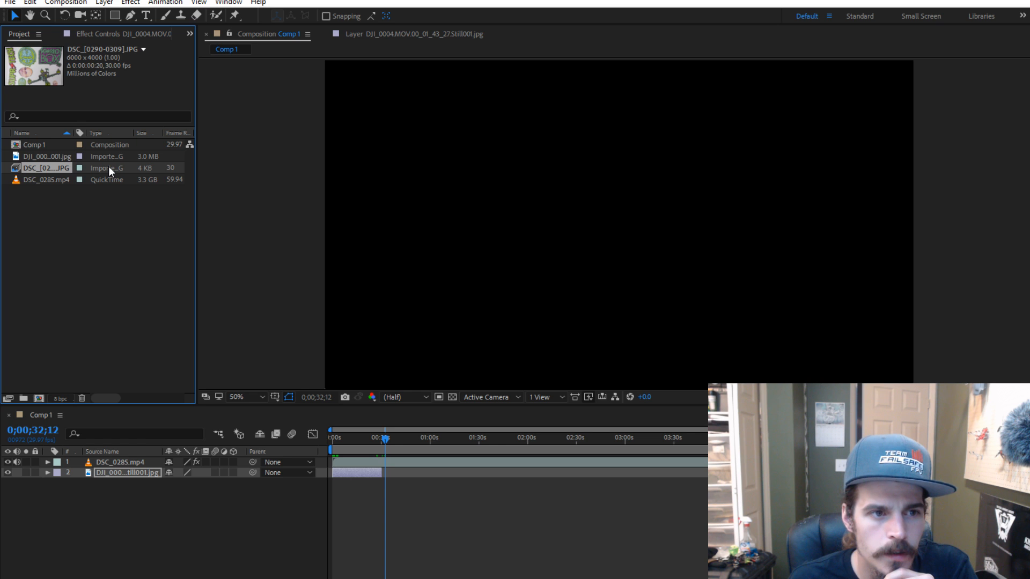
- Try the imported JPEG sequence as the bottom layer of Comp 1, scrub to 0;00;51;07, and delete the layer
{"action": "left_click_drag", "start_coordinate": [109, 166], "coordinate": [456, 492]}
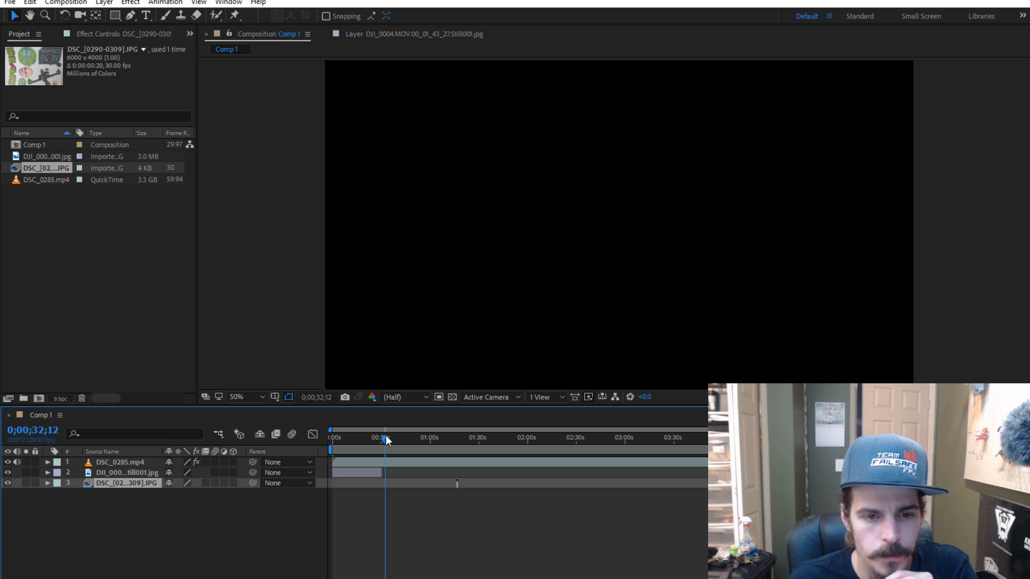
{"action": "left_click_drag", "start_coordinate": [386, 438], "coordinate": [415, 462]}
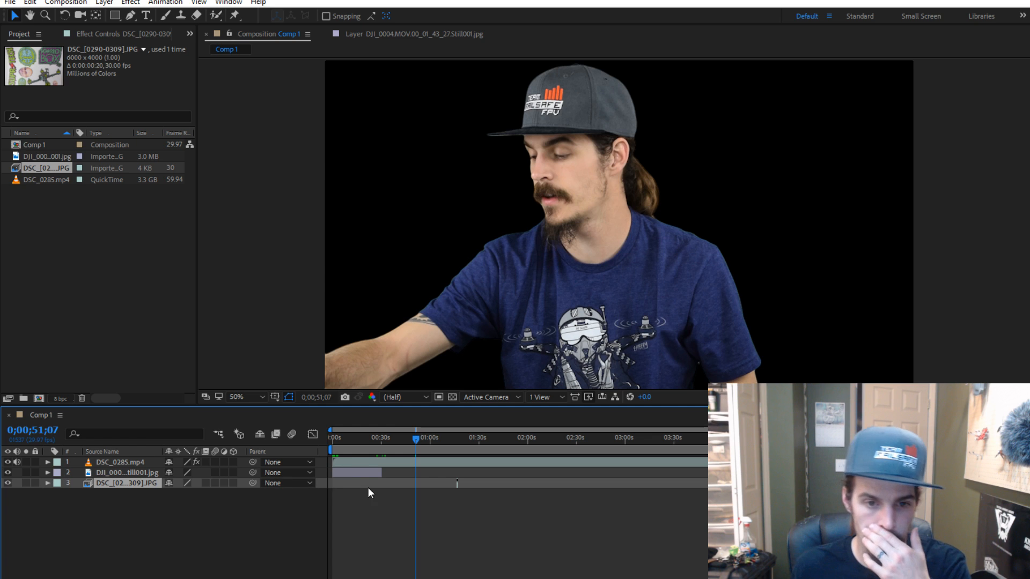
{"action": "left_click", "coordinate": [240, 484]}
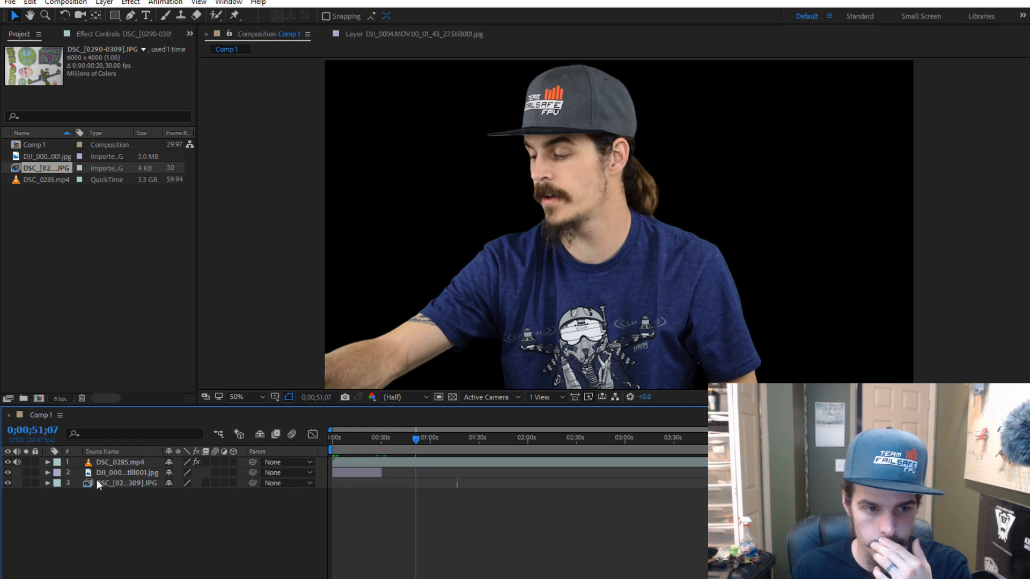
{"action": "left_click", "coordinate": [454, 484]}
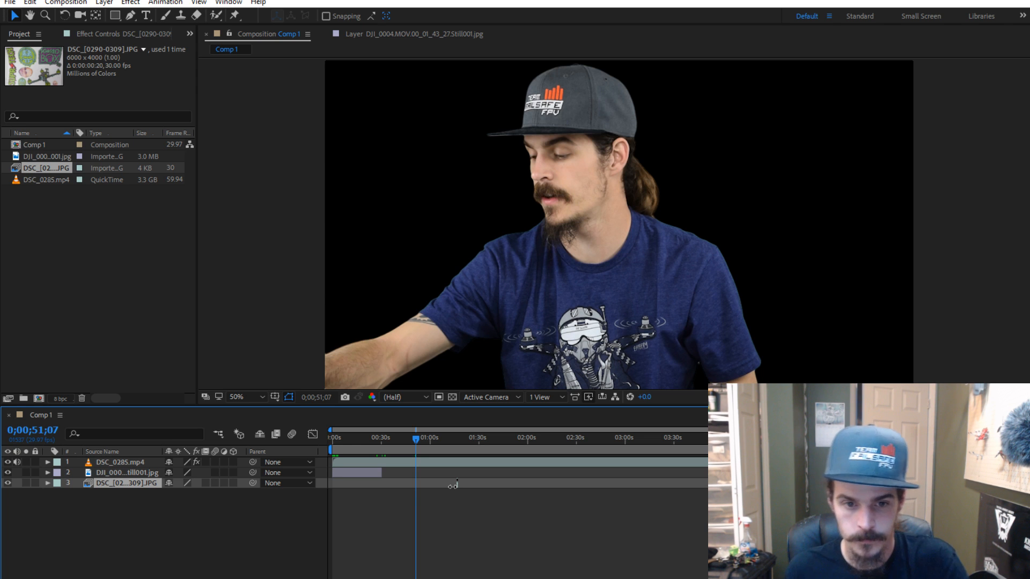
{"action": "key", "text": "Delete"}
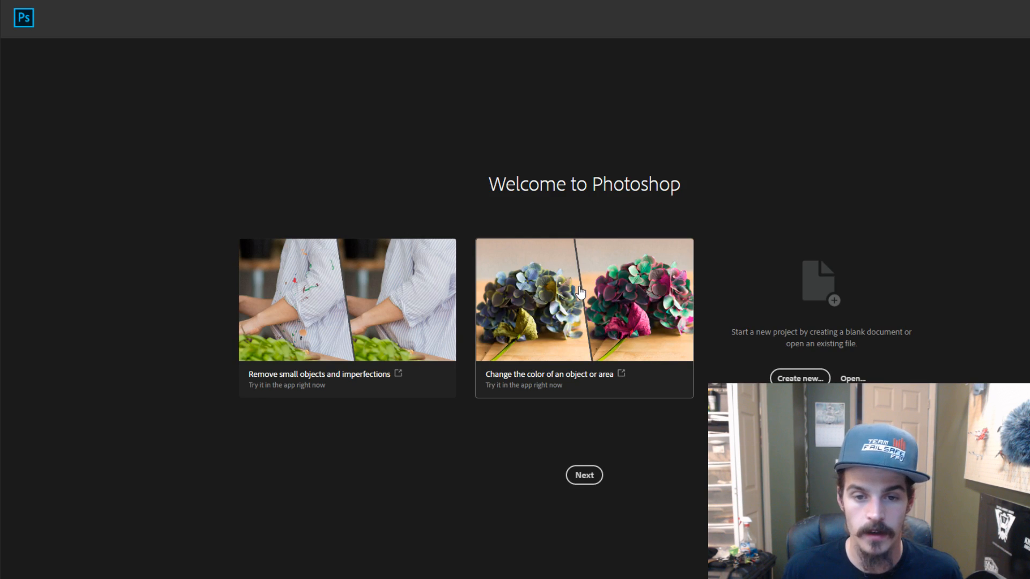
- Switch to Photoshop and open the photo DSC_0308 from the march18kbox folder inside FPV talks
{"action": "left_click", "coordinate": [803, 380]}
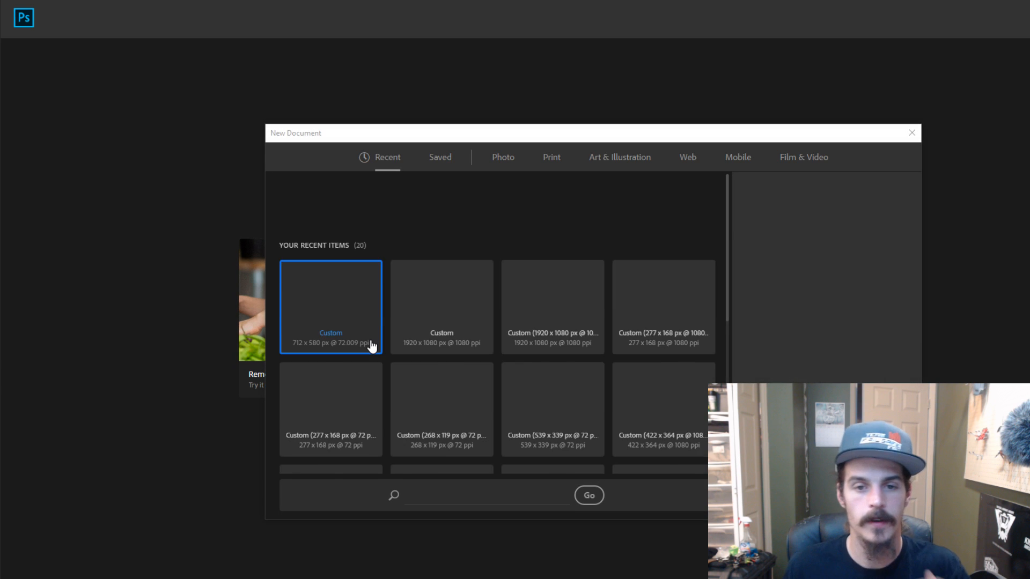
{"action": "left_click", "coordinate": [912, 133]}
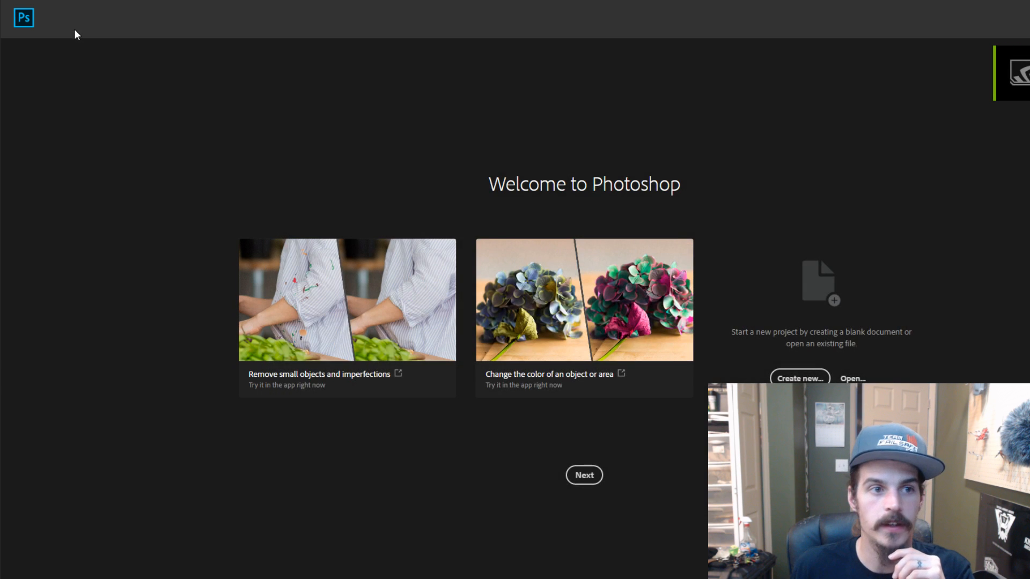
{"action": "left_click", "coordinate": [42, 2]}
{"action": "left_click", "coordinate": [48, 15]}
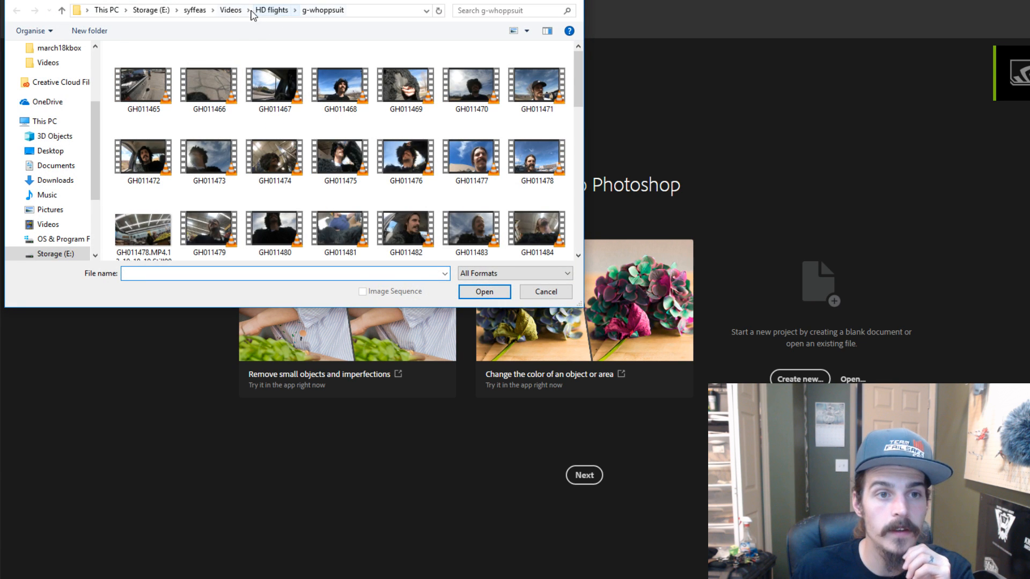
{"action": "left_click", "coordinate": [232, 10]}
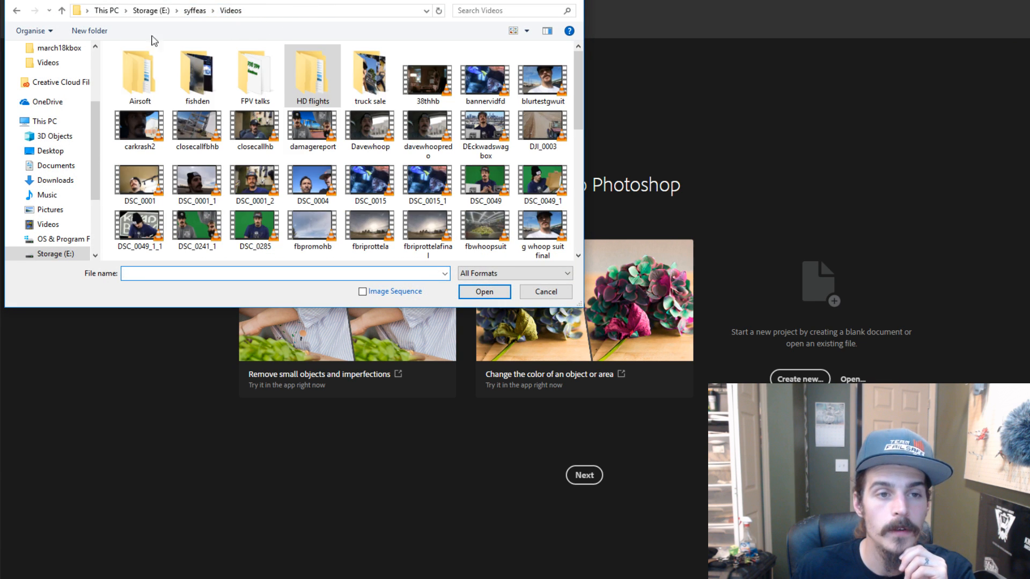
{"action": "double_click", "coordinate": [255, 81]}
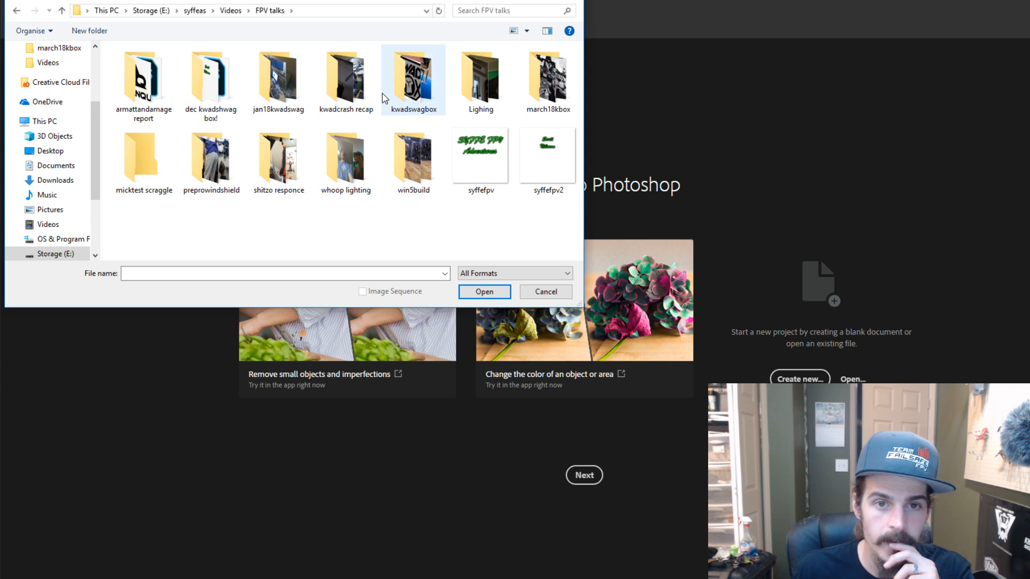
{"action": "double_click", "coordinate": [547, 78]}
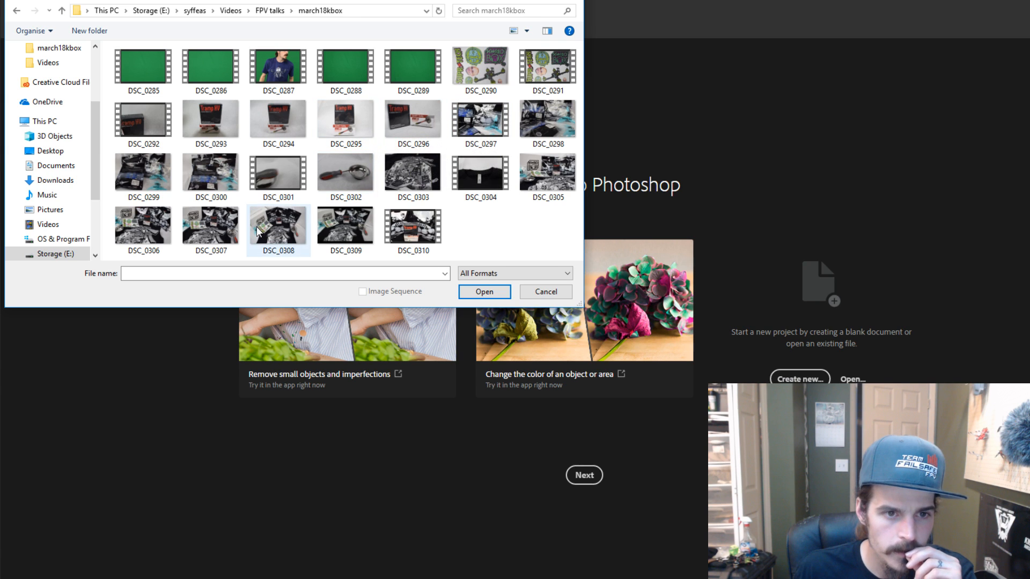
{"action": "left_click", "coordinate": [280, 232]}
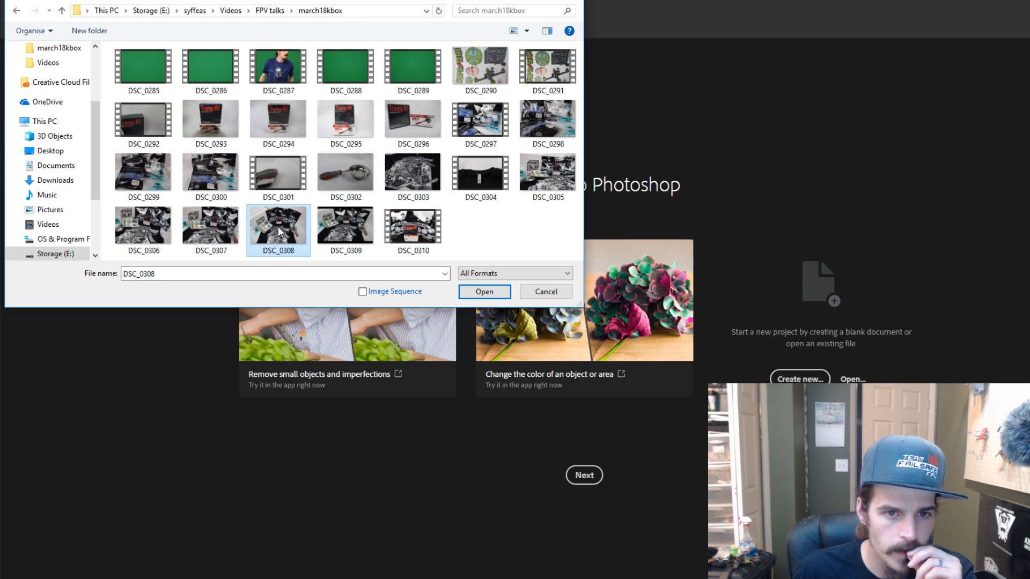
{"action": "left_click", "coordinate": [485, 292]}
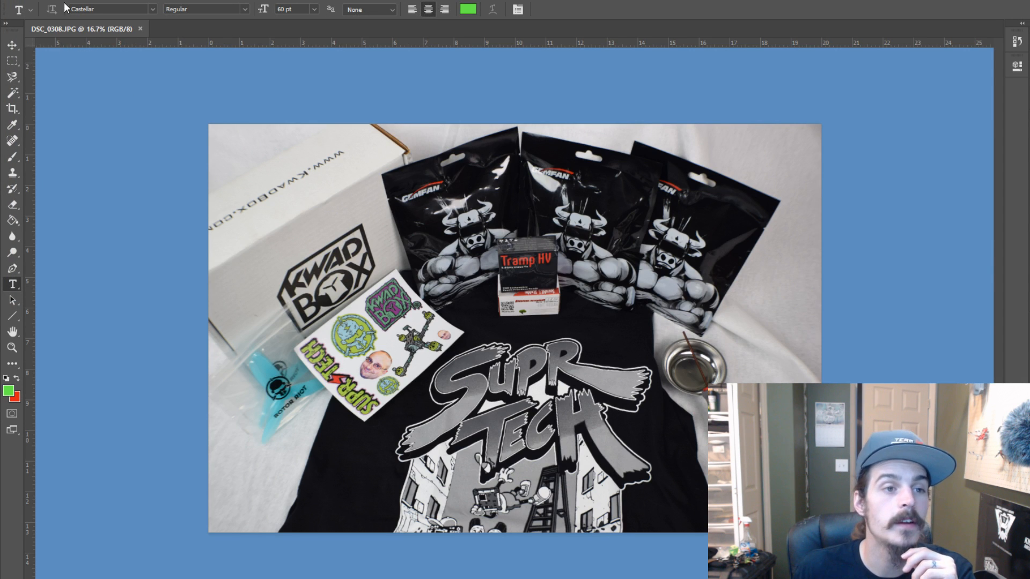
- Save the photo under the new name kbackground as a JPEG in march18kbox, with maximum quality 12 and Baseline ("Standard") format
{"action": "left_click", "coordinate": [31, 1]}
{"action": "left_click", "coordinate": [82, 125]}
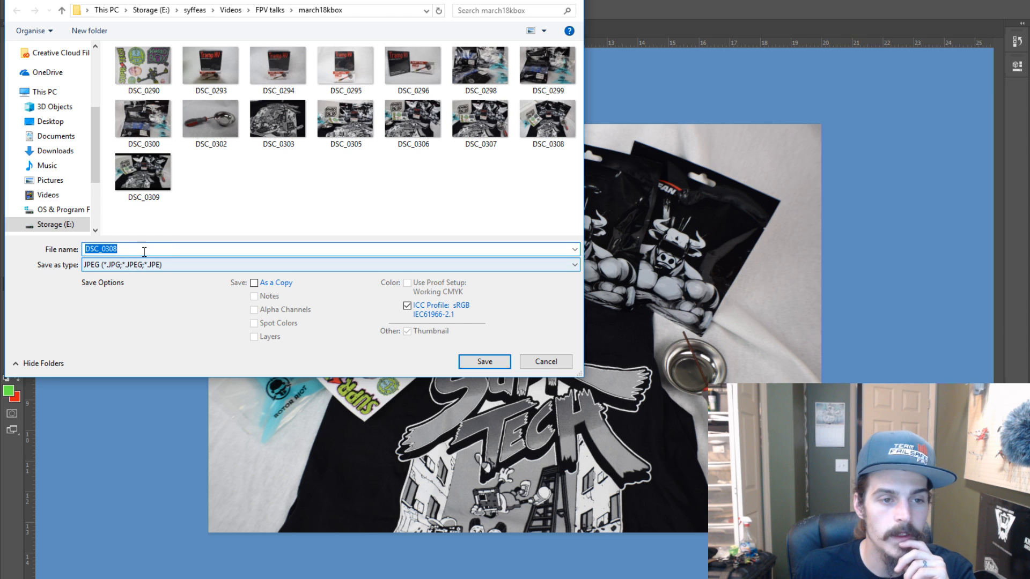
{"action": "left_click", "coordinate": [140, 251]}
{"action": "double_click", "coordinate": [130, 251]}
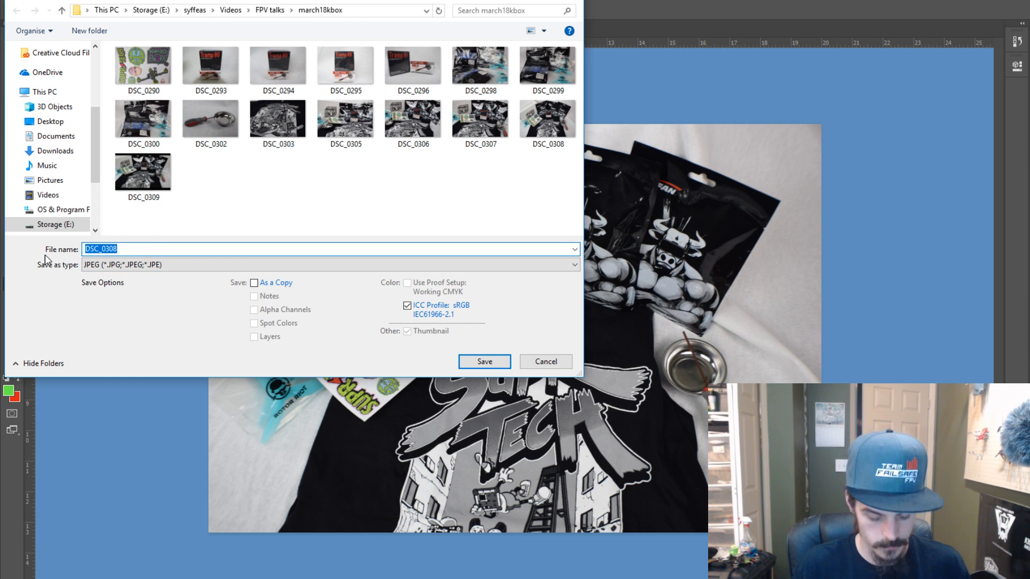
{"action": "type", "text": "k"}
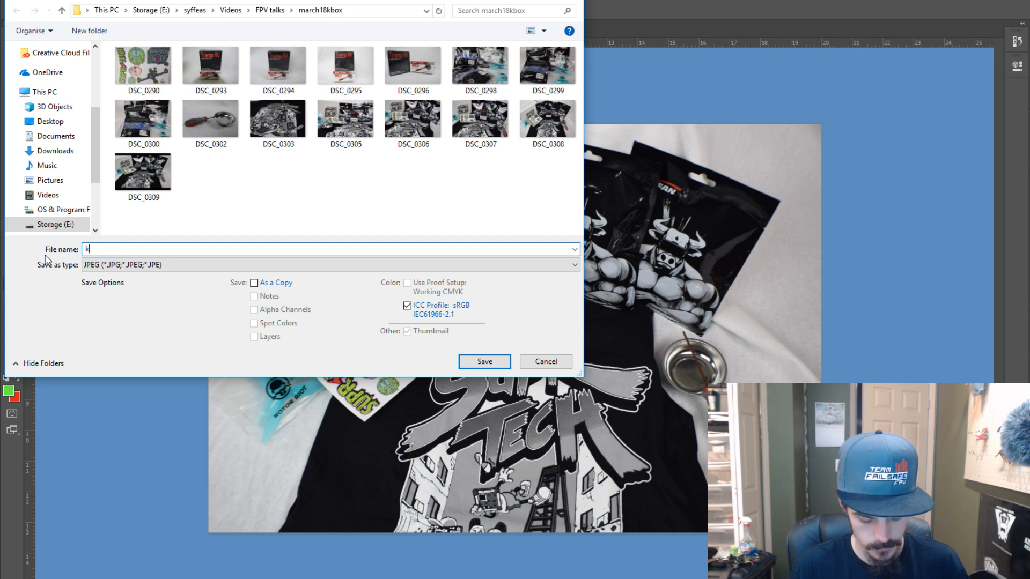
{"action": "type", "text": "background"}
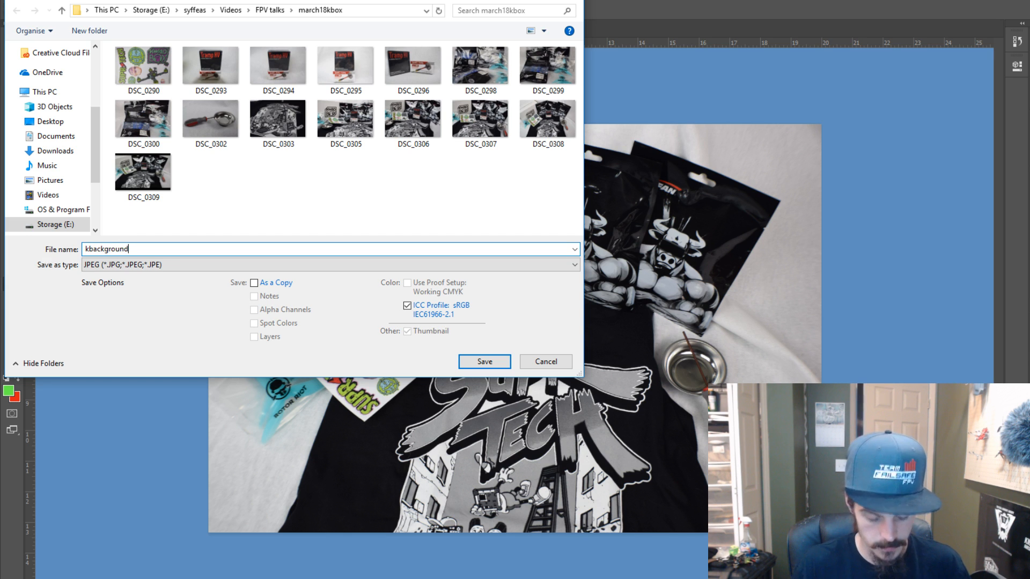
{"action": "key", "text": "Return"}
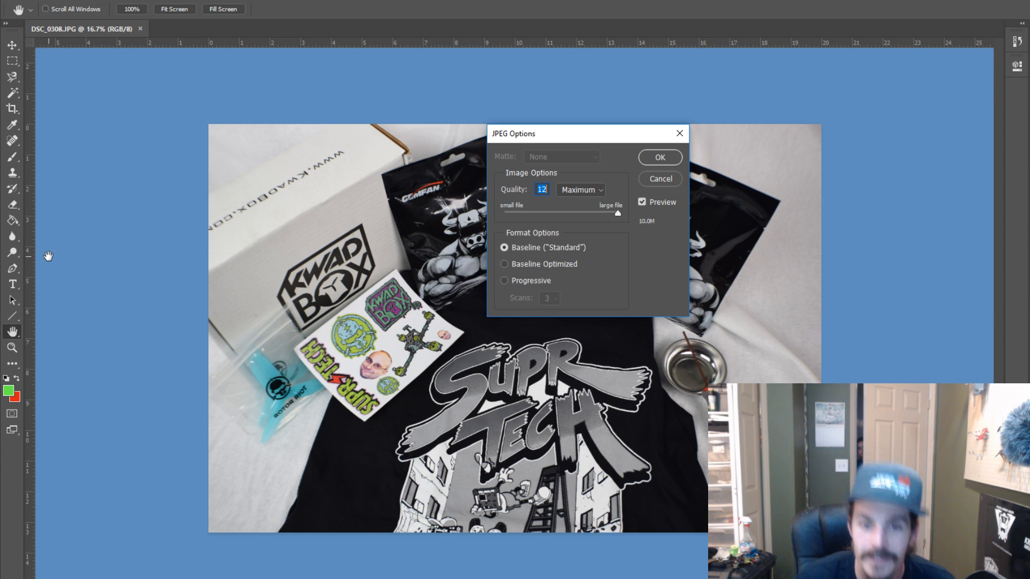
{"action": "left_click", "coordinate": [668, 160]}
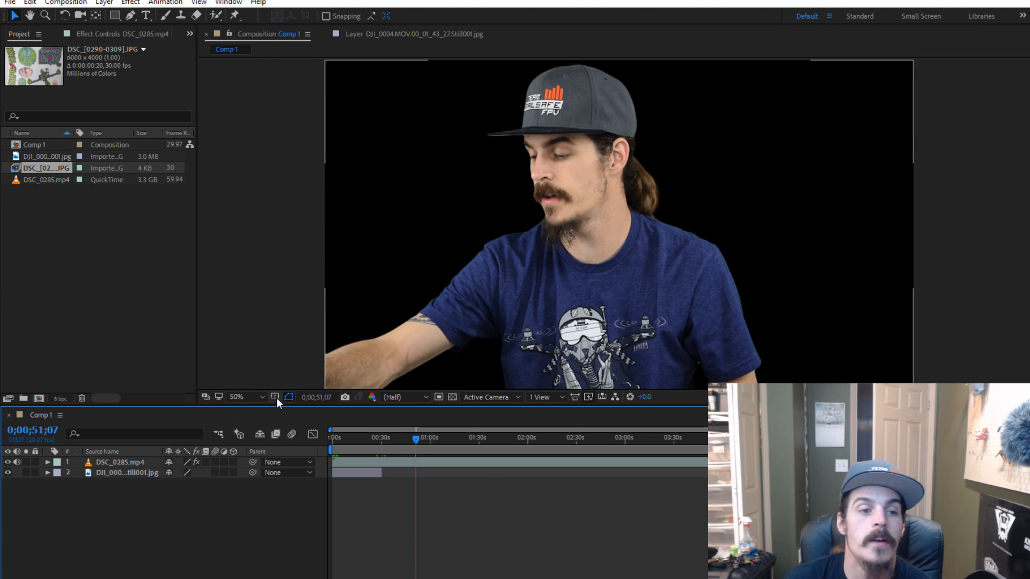
- Switch back to After Effects, import kbackground.jpg, and place it as Comp 1's bottom layer starting where the skyline still ends
{"action": "double_click", "coordinate": [131, 268]}
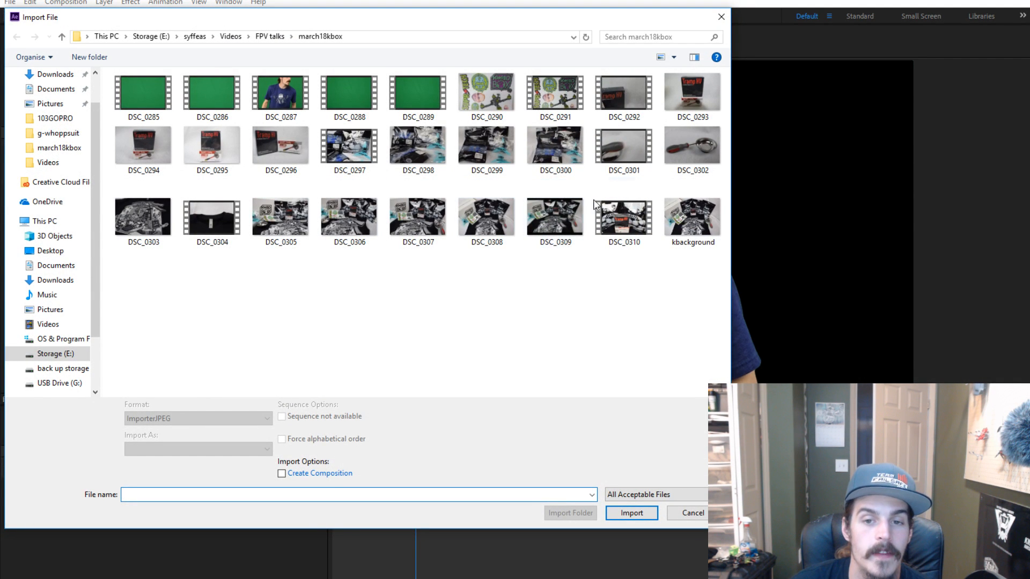
{"action": "left_click", "coordinate": [692, 216]}
{"action": "left_click", "coordinate": [631, 513]}
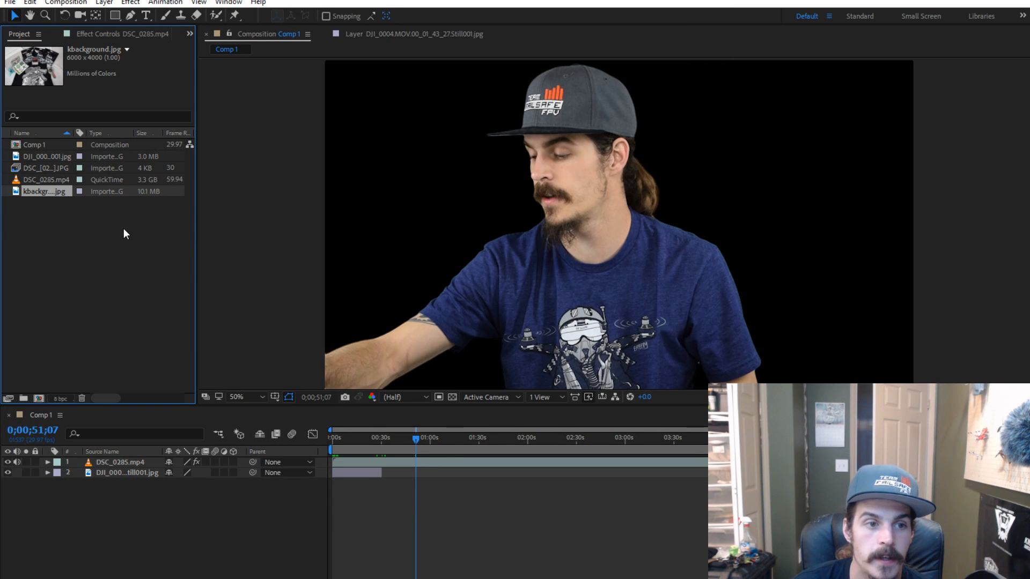
{"action": "left_click_drag", "start_coordinate": [120, 189], "coordinate": [459, 499]}
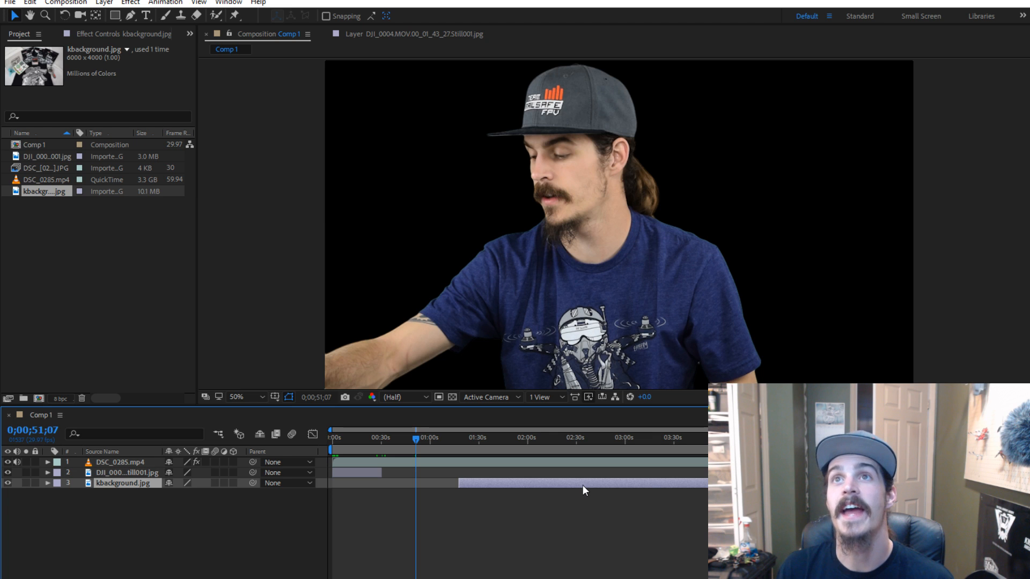
{"action": "left_click_drag", "start_coordinate": [603, 484], "coordinate": [527, 492]}
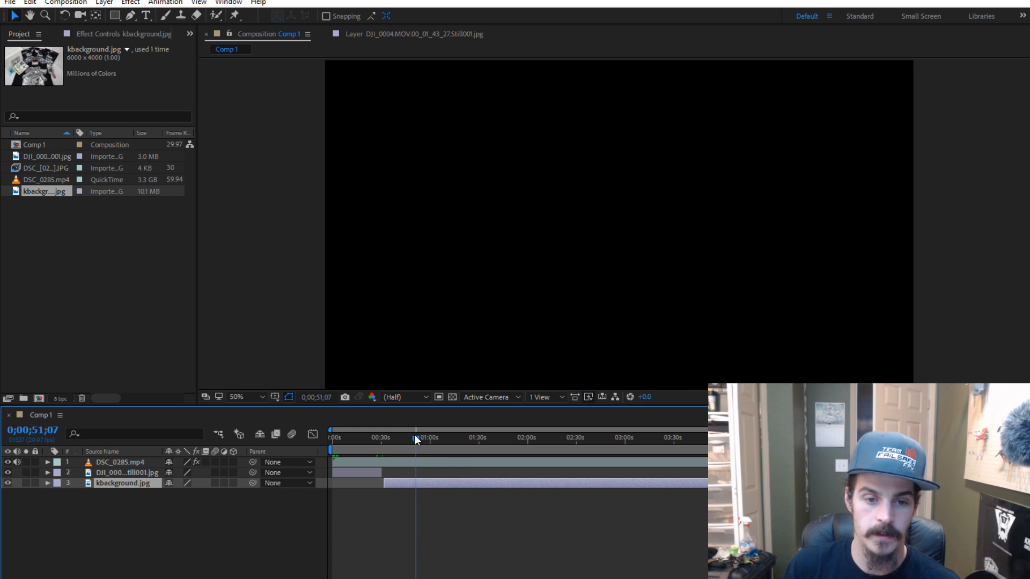
- Reveal the Transform properties of the kbackground.jpg layer and set its Scale to 50%
{"action": "mouse_move", "coordinate": [414, 435]}
{"action": "left_mouse_down"}
{"action": "mouse_move", "coordinate": [383, 440]}
{"action": "mouse_move", "coordinate": [407, 440]}
{"action": "left_mouse_up"}
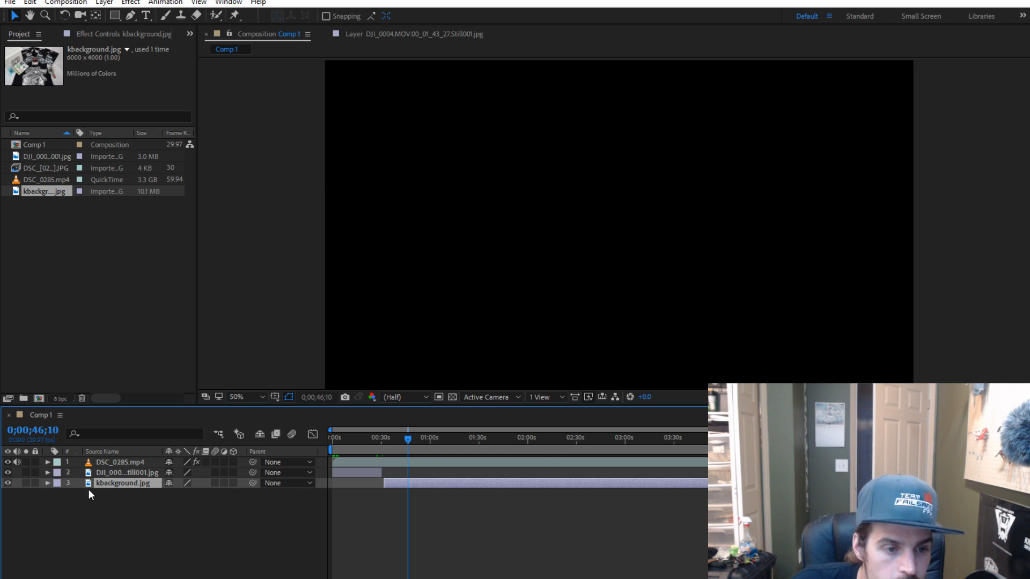
{"action": "left_click", "coordinate": [47, 483]}
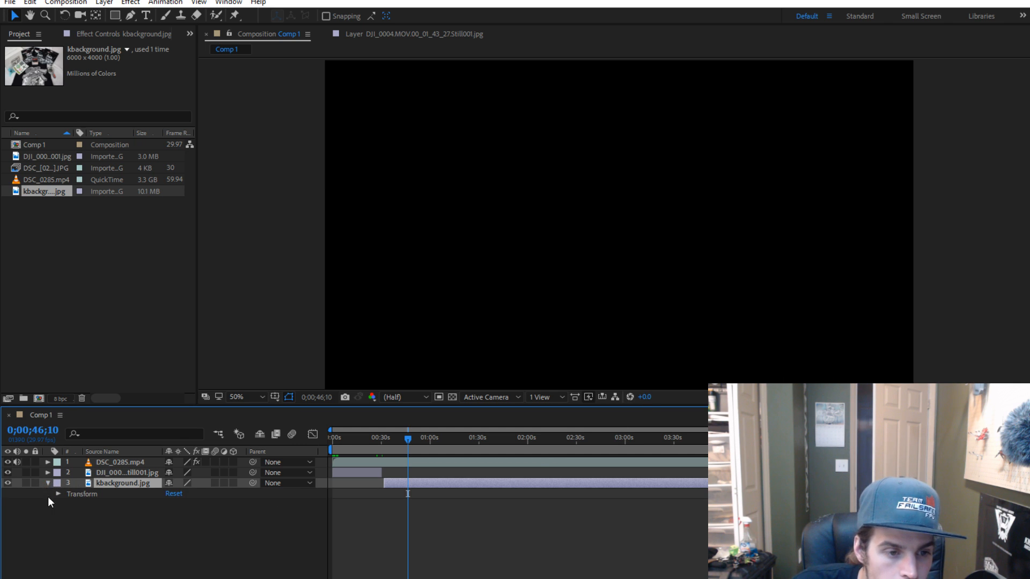
{"action": "left_click", "coordinate": [58, 493]}
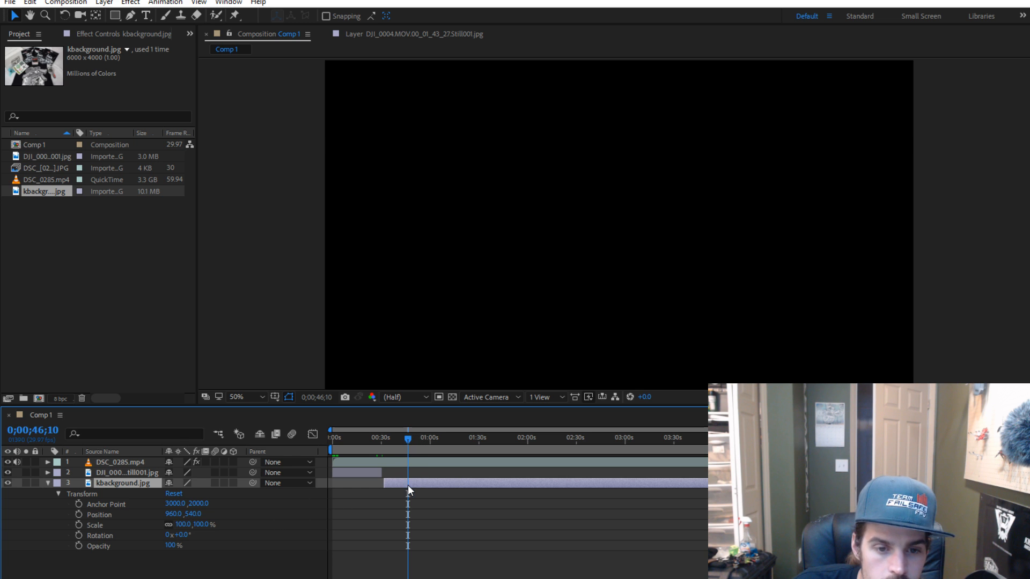
{"action": "left_click_drag", "start_coordinate": [407, 438], "coordinate": [390, 439]}
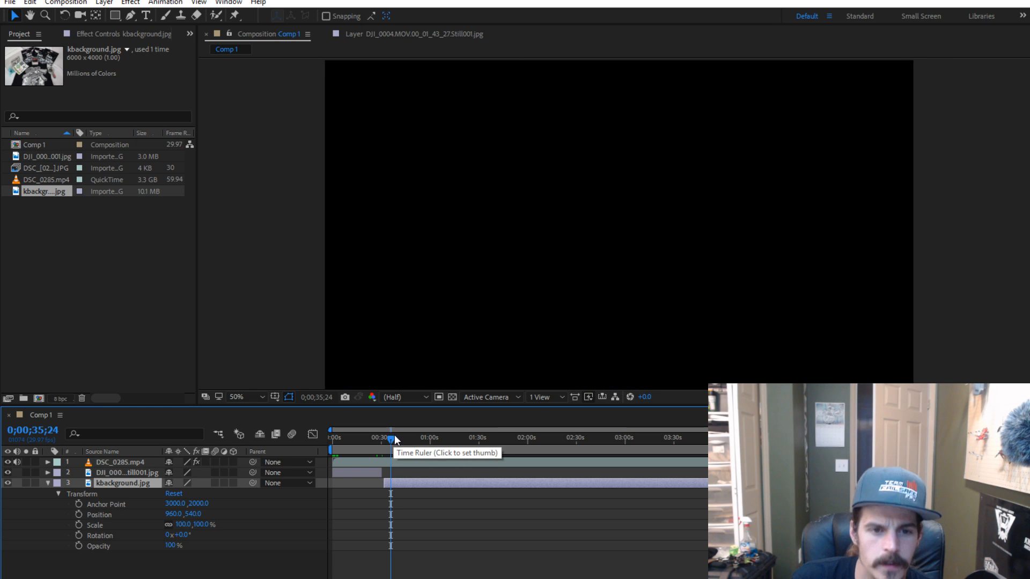
{"action": "left_click", "coordinate": [196, 524]}
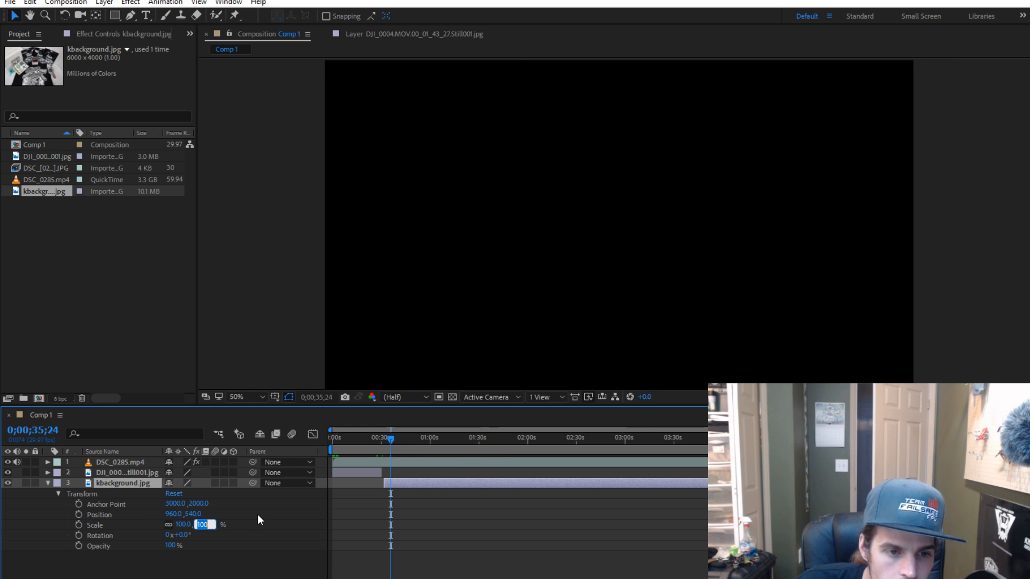
{"action": "type", "text": "50"}
{"action": "key", "text": "Return"}
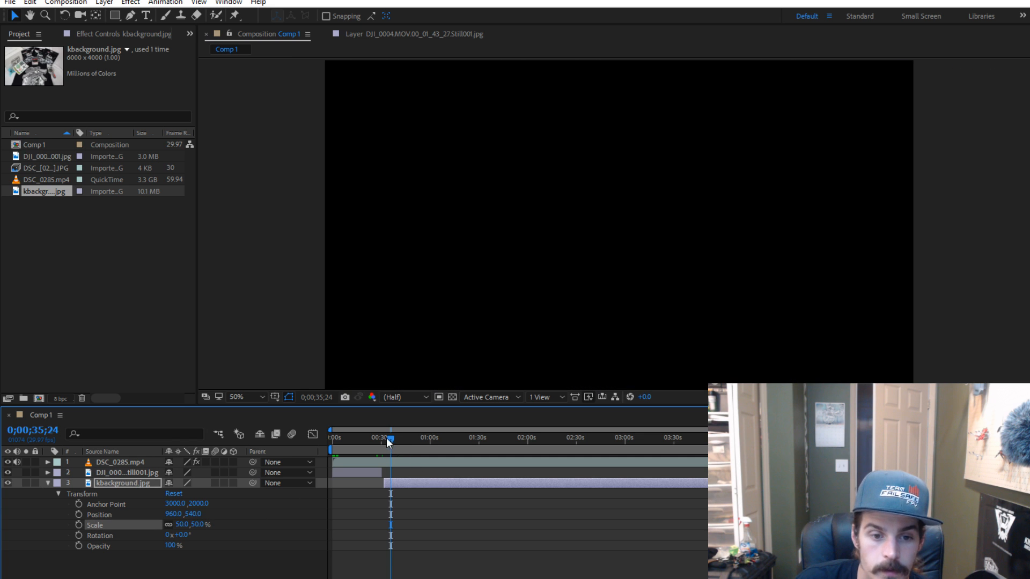
- Set the kbackground.jpg layer's Scale to 35%, check the frame around 0;00;34;09, and collapse the layer's properties
{"action": "mouse_move", "coordinate": [387, 438]}
{"action": "left_mouse_down"}
{"action": "mouse_move", "coordinate": [379, 438]}
{"action": "mouse_move", "coordinate": [392, 443]}
{"action": "left_mouse_up"}
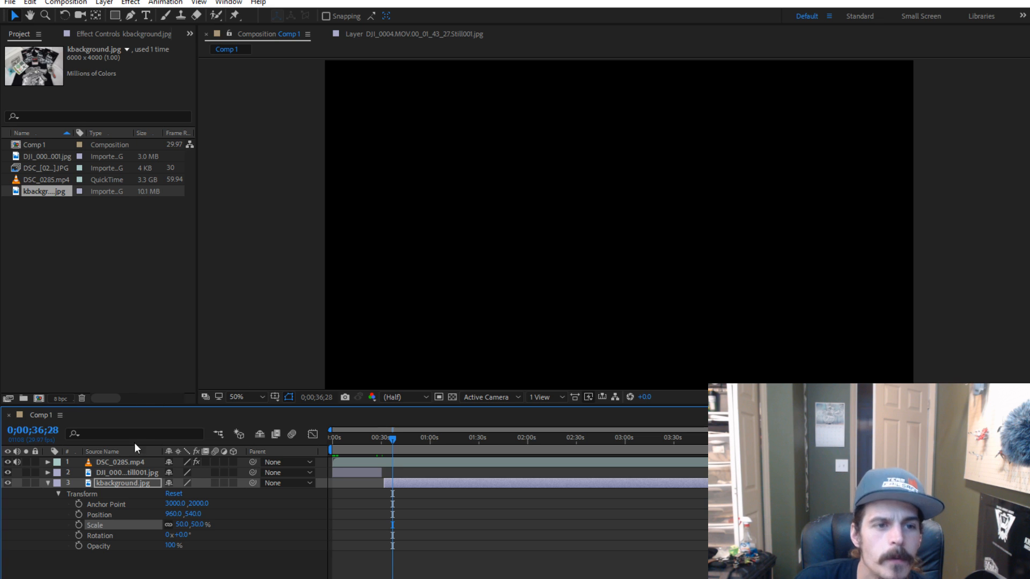
{"action": "left_click", "coordinate": [197, 525]}
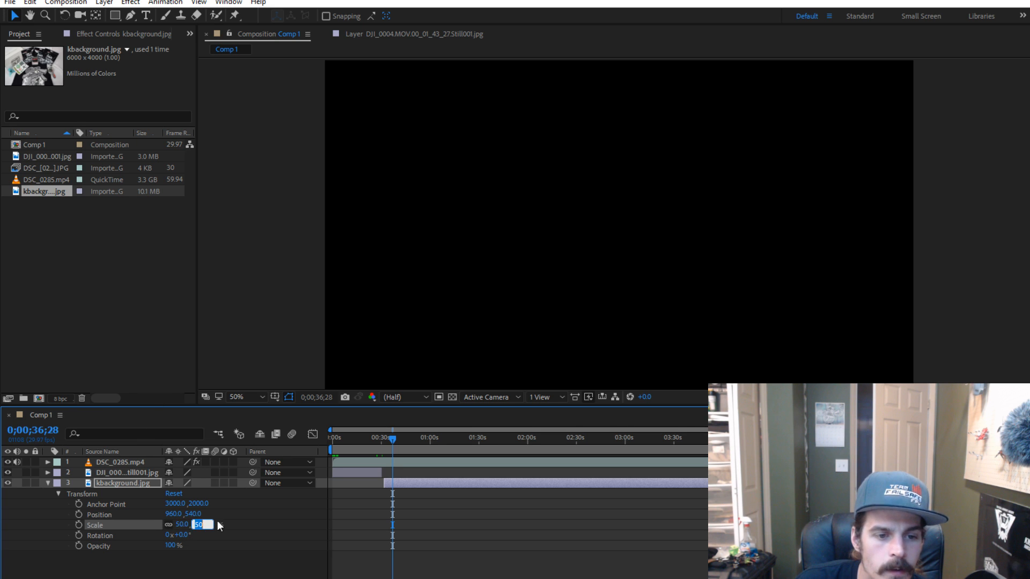
{"action": "type", "text": "35"}
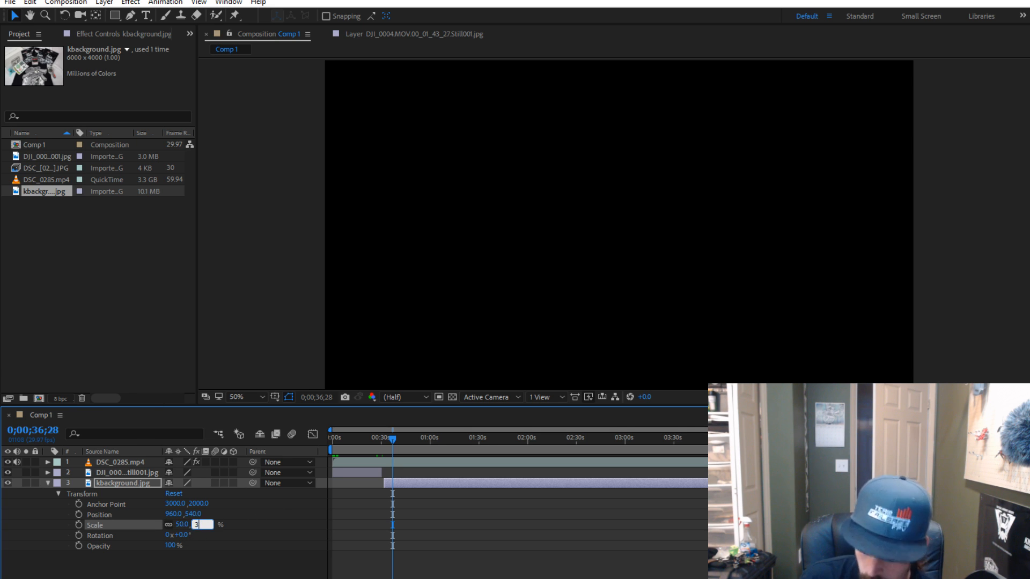
{"action": "key", "text": "Return"}
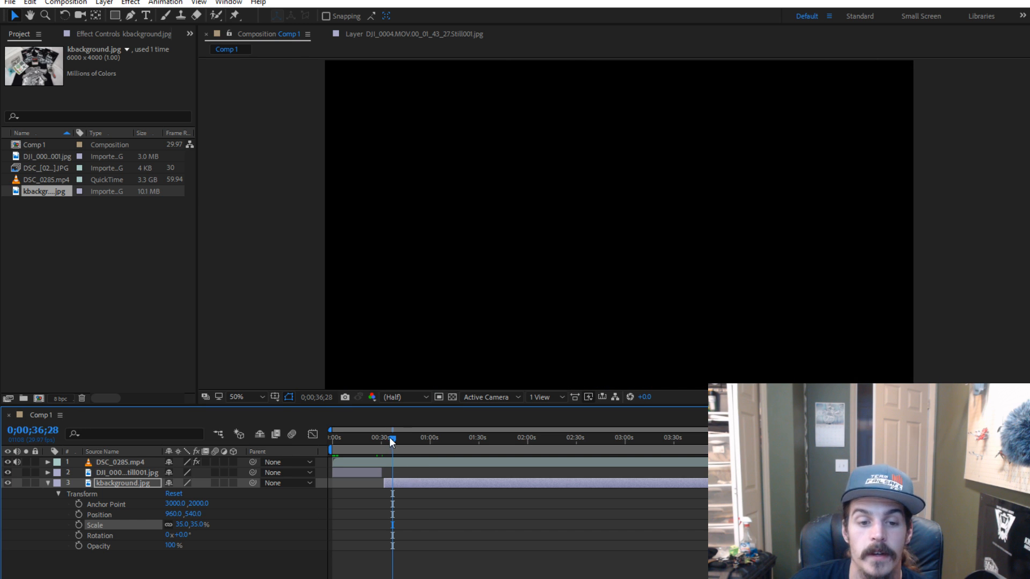
{"action": "left_click_drag", "start_coordinate": [389, 437], "coordinate": [384, 437]}
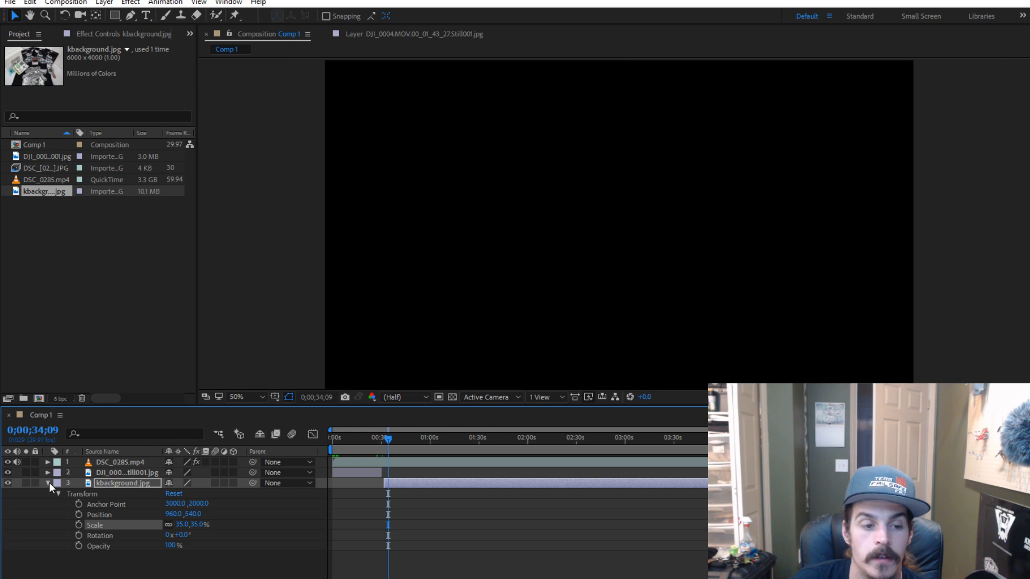
{"action": "left_click", "coordinate": [48, 483]}
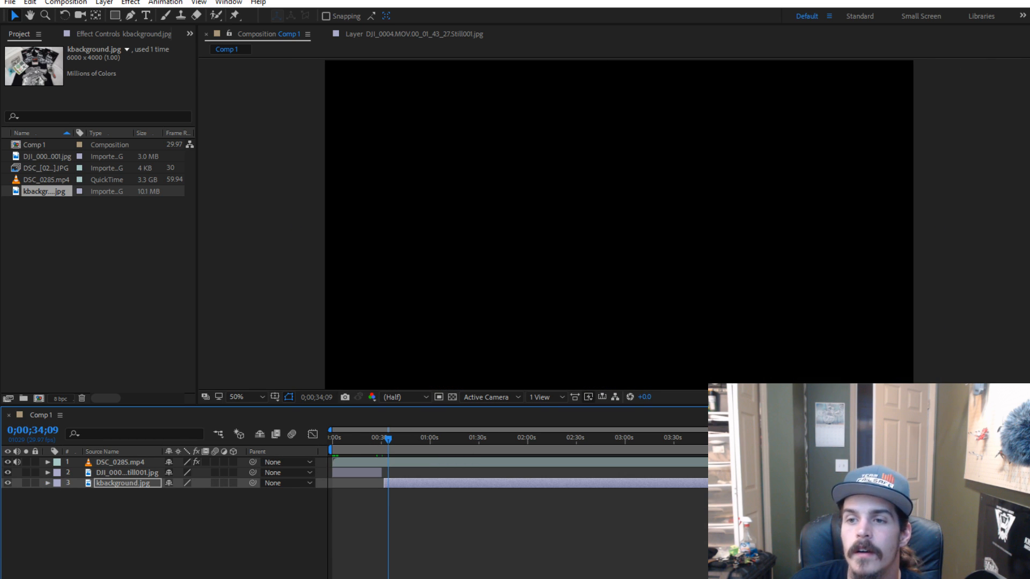
- Close the Effects & Presets panel group beside the composition viewer
{"action": "left_click", "coordinate": [1029, 80]}
{"action": "mouse_move", "coordinate": [1021, 133]}
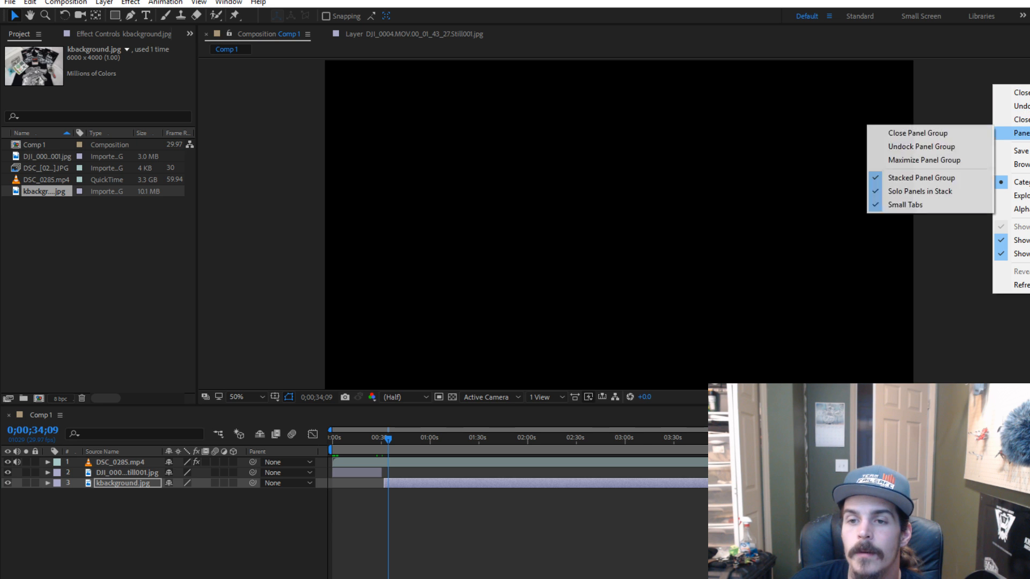
{"action": "left_click", "coordinate": [920, 133]}
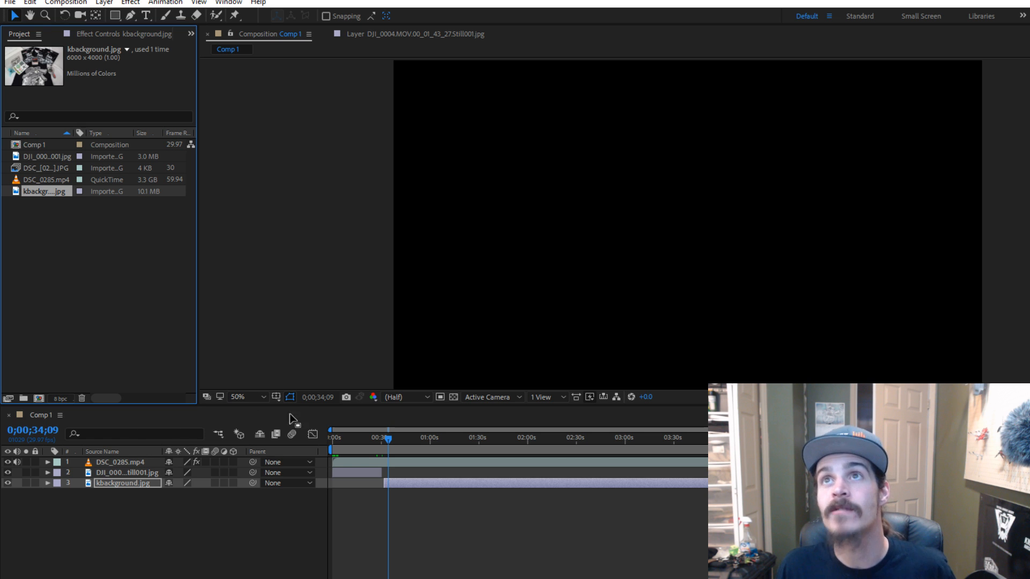
- Scrub Comp 1 to 0;00;55;12 and back to 0;00;38;24, and check the effect controls of the kbackground.jpg layer
{"action": "left_click_drag", "start_coordinate": [386, 437], "coordinate": [423, 444]}
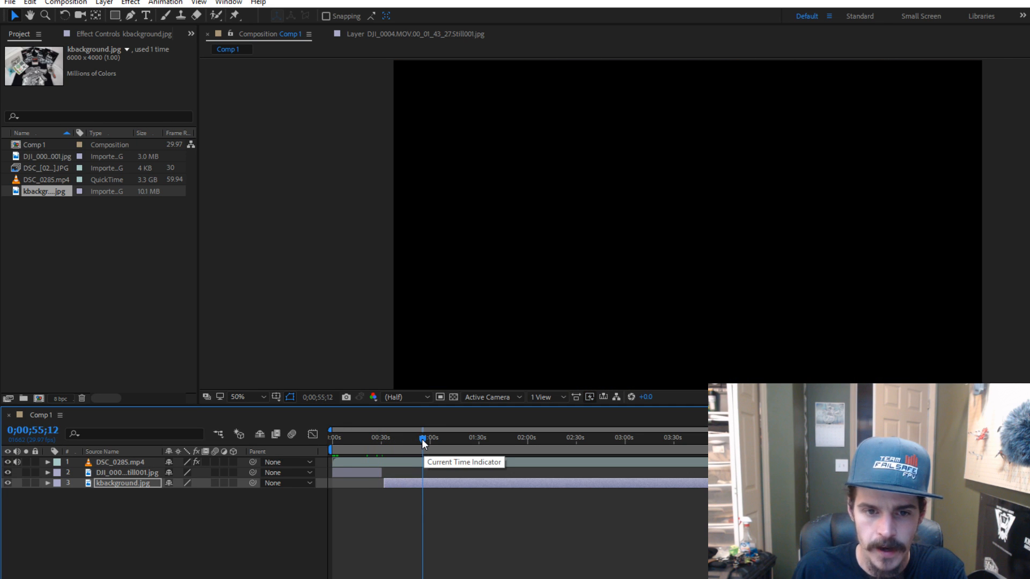
{"action": "left_click_drag", "start_coordinate": [422, 437], "coordinate": [395, 439]}
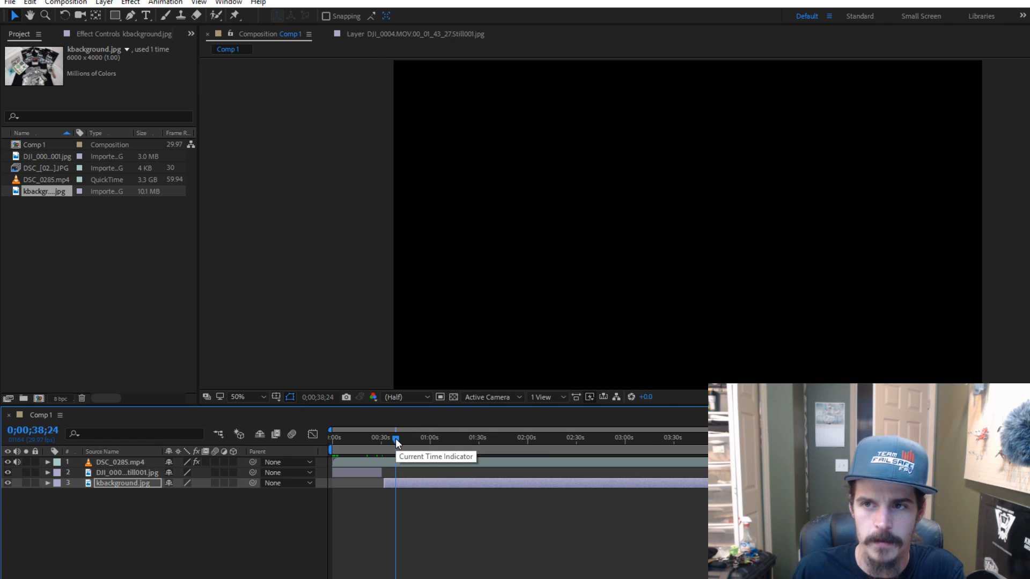
{"action": "left_click", "coordinate": [443, 483]}
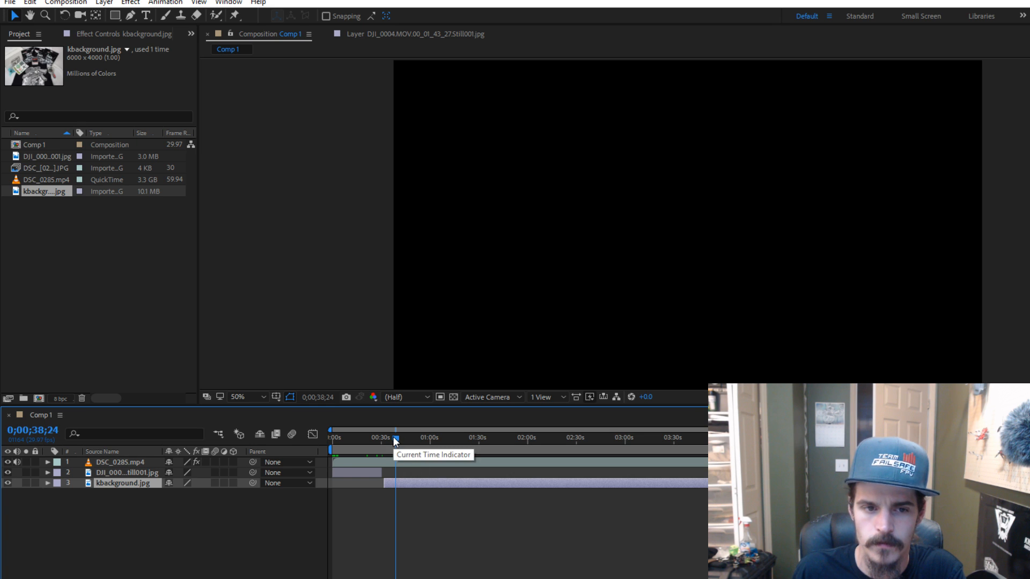
{"action": "left_click", "coordinate": [262, 34]}
{"action": "left_click", "coordinate": [104, 33]}
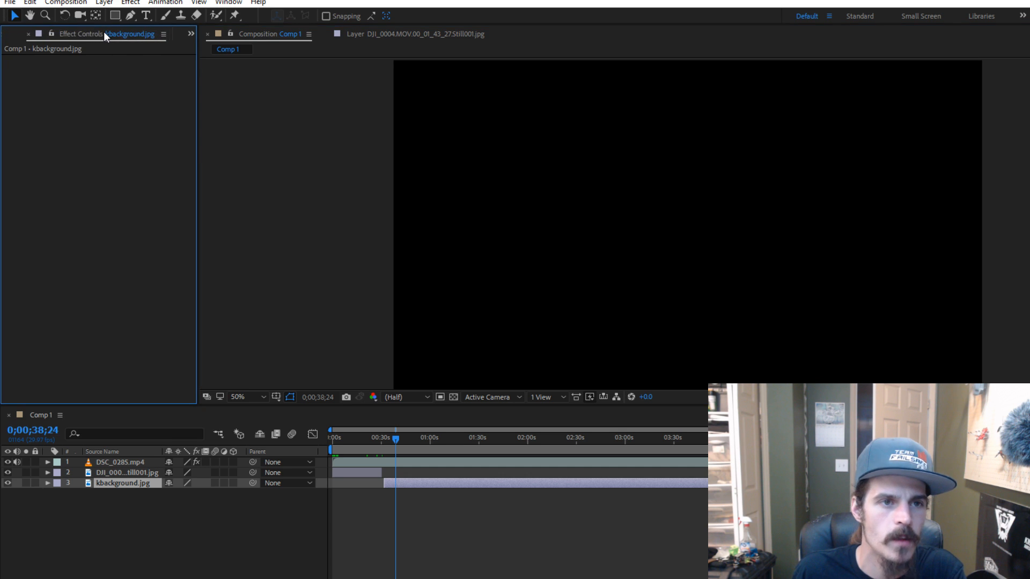
- Check each layer's effect controls and compare the composite at 0;00;20;22, 0;00;39;06 and 0;02;57;19
{"action": "left_click", "coordinate": [451, 463]}
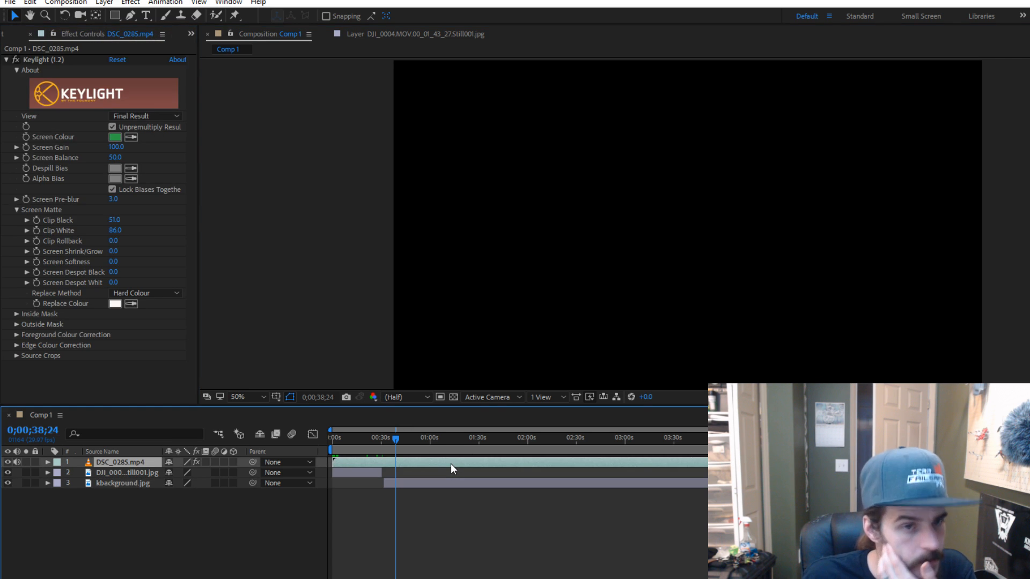
{"action": "left_click", "coordinate": [357, 473]}
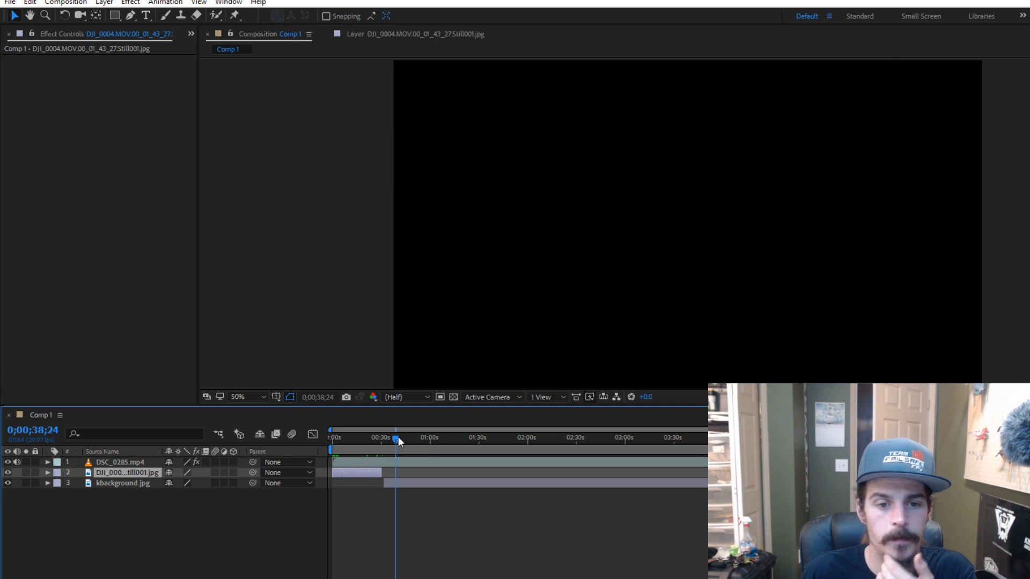
{"action": "left_click_drag", "start_coordinate": [398, 436], "coordinate": [368, 436]}
{"action": "left_click", "coordinate": [400, 462]}
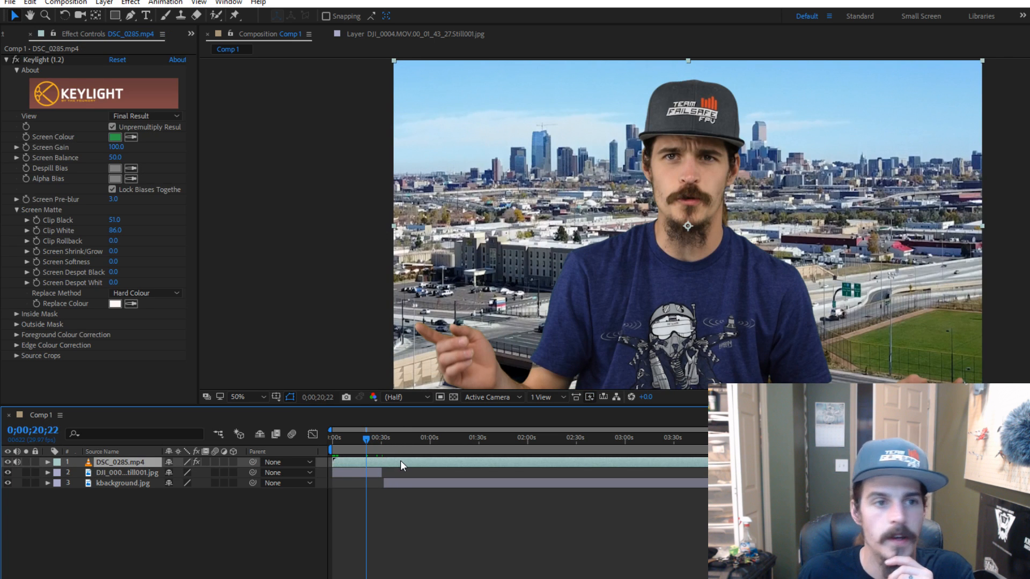
{"action": "left_click_drag", "start_coordinate": [367, 438], "coordinate": [395, 435]}
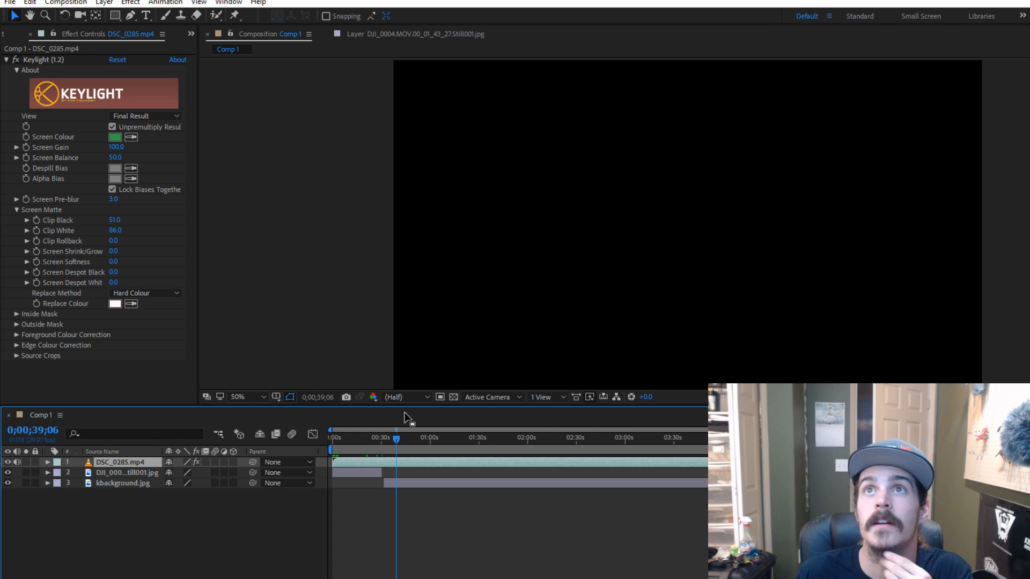
{"action": "left_click", "coordinate": [482, 484]}
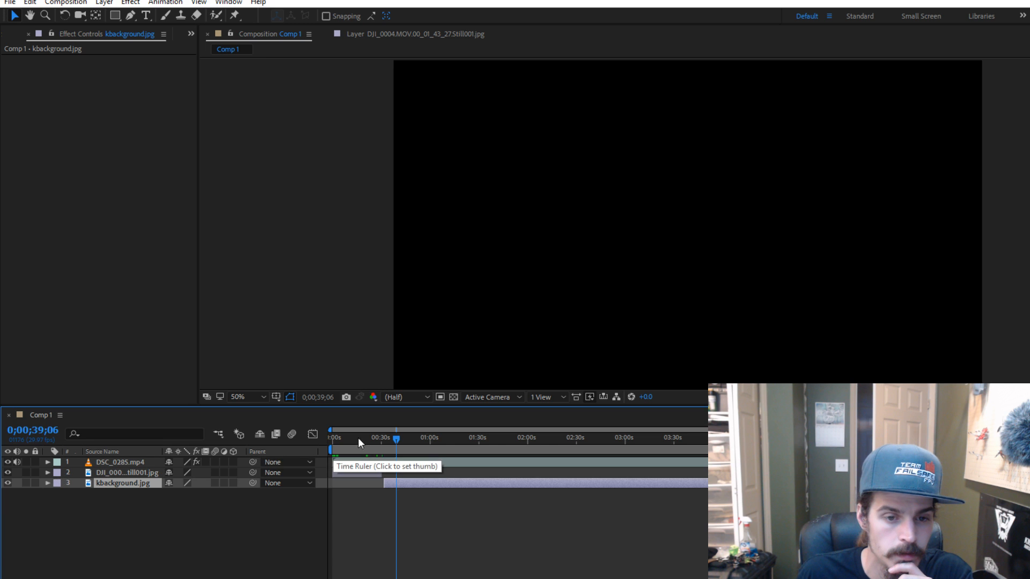
{"action": "left_click_drag", "start_coordinate": [398, 438], "coordinate": [621, 437]}
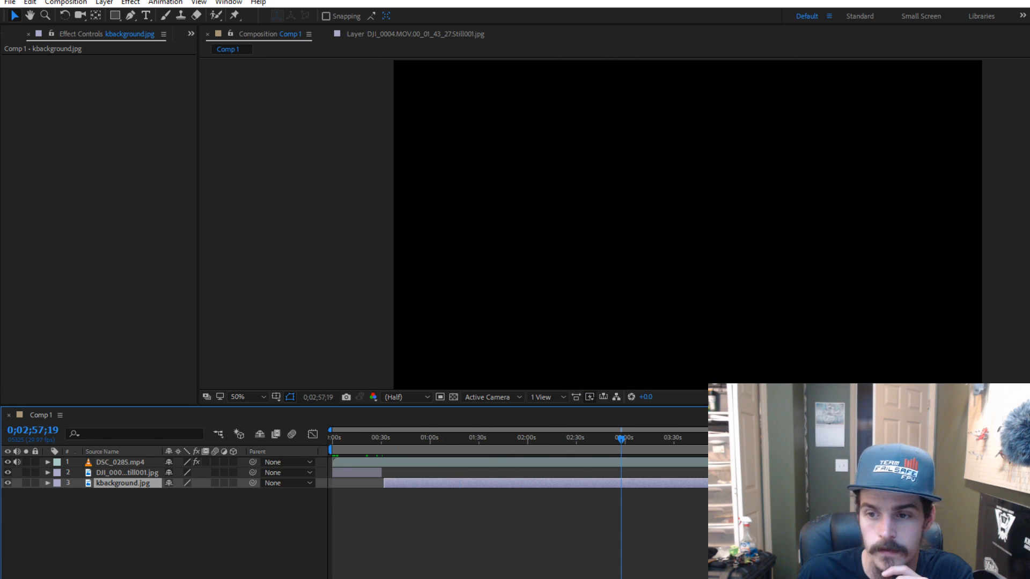
- Try kbackground.jpg from the comp's start, return its beginning to the skyline still's end, and check the frame at 0;00;29;12
{"action": "left_click_drag", "start_coordinate": [384, 483], "coordinate": [327, 483]}
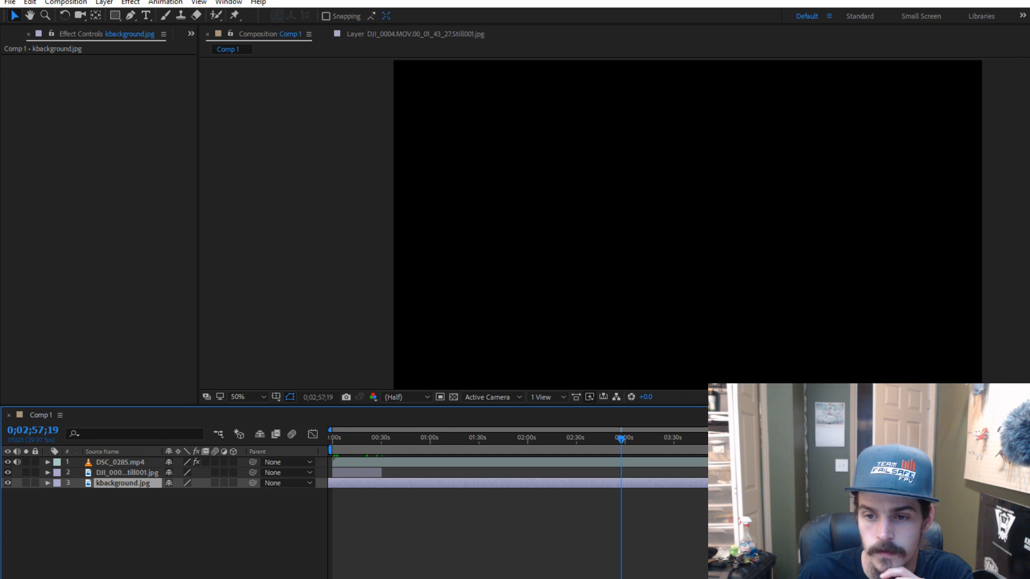
{"action": "left_click_drag", "start_coordinate": [724, 484], "coordinate": [786, 483]}
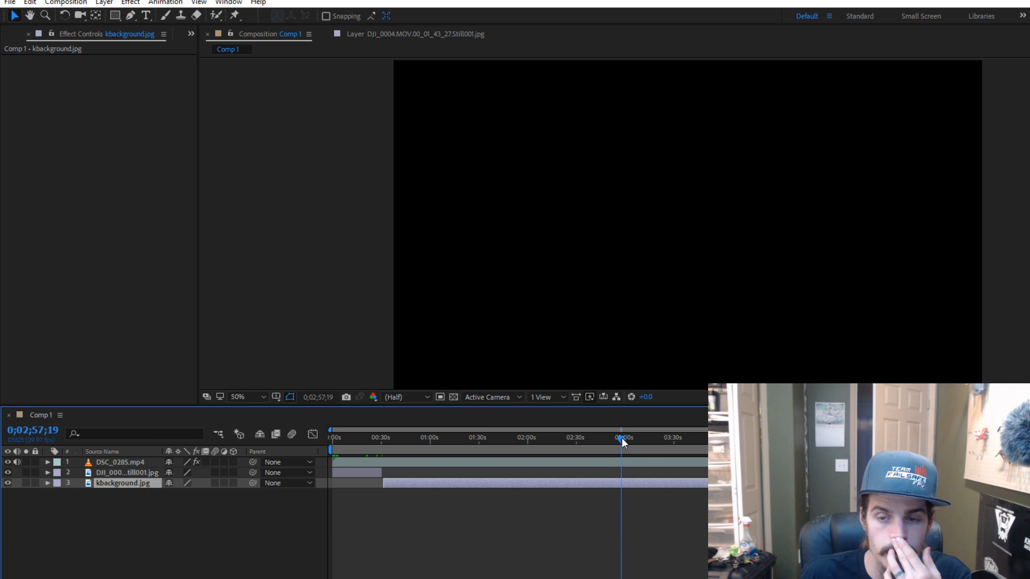
{"action": "left_click", "coordinate": [701, 470]}
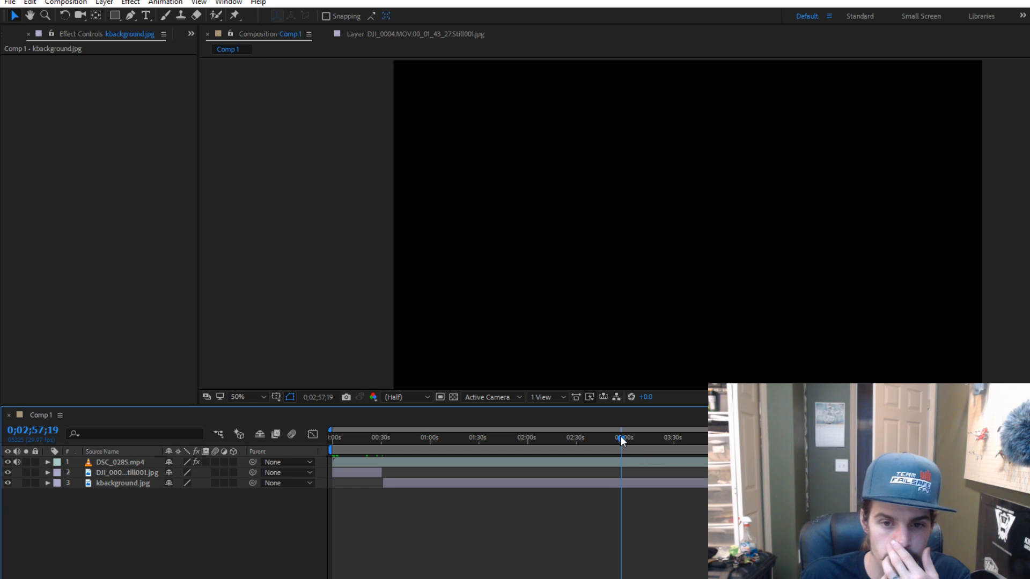
{"action": "left_click_drag", "start_coordinate": [620, 438], "coordinate": [378, 471]}
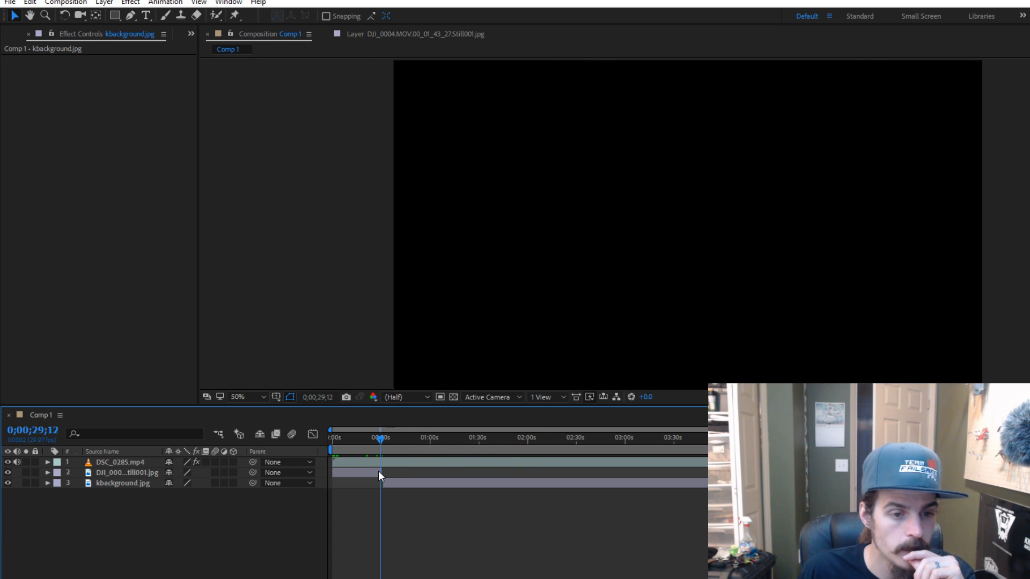
{"action": "left_click", "coordinate": [133, 480]}
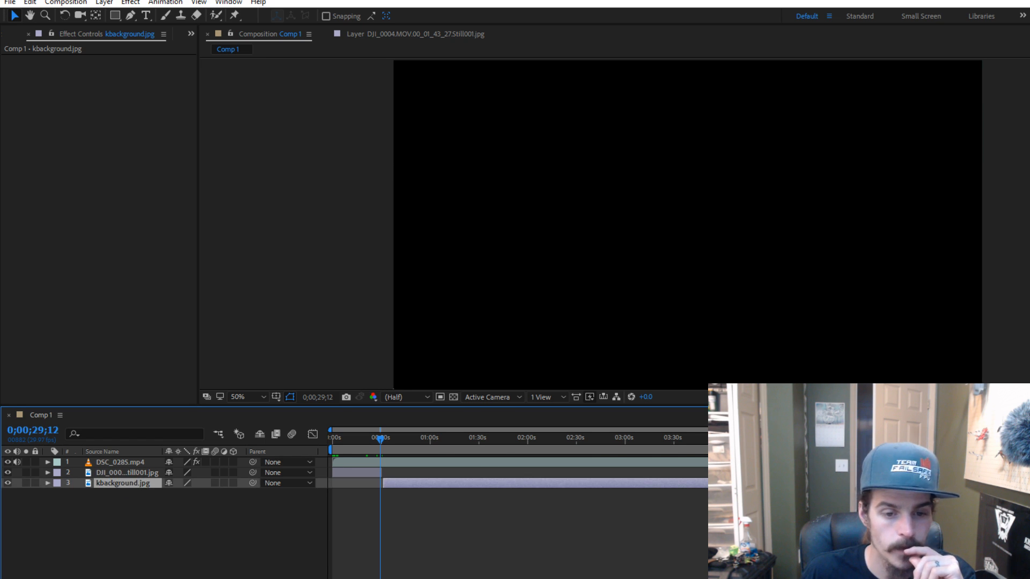
- Switch to Photoshop and save kbackground as a PNG in the march18kbox folder, using the large file size option
{"action": "key", "text": "alt+Tab"}
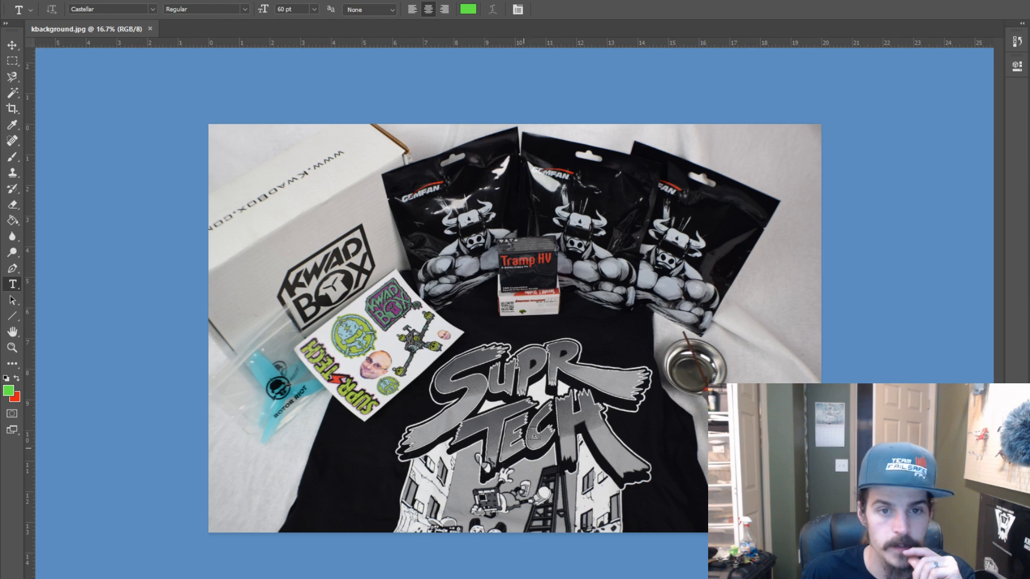
{"action": "left_click", "coordinate": [29, 3]}
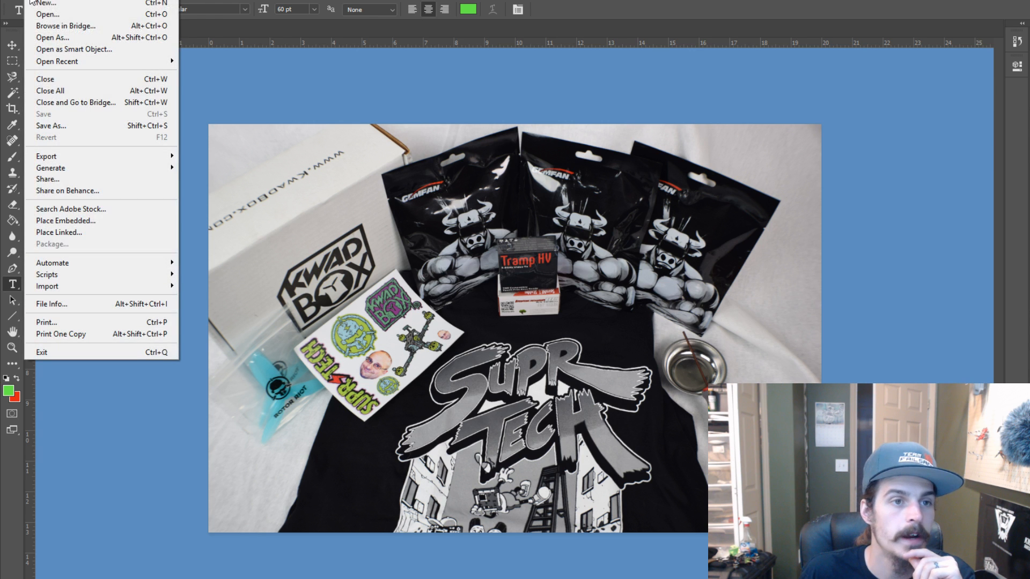
{"action": "left_click", "coordinate": [95, 125]}
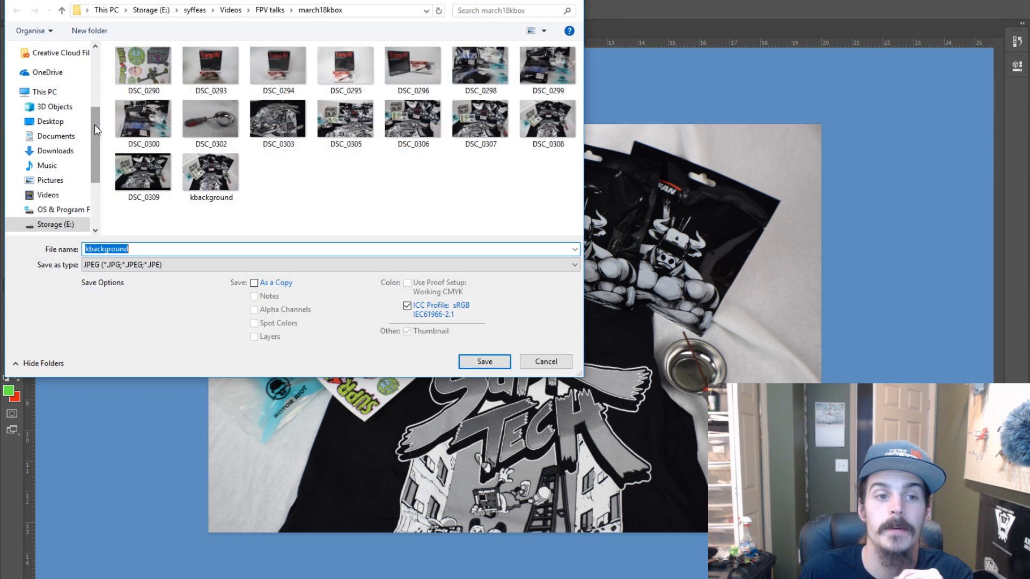
{"action": "left_click", "coordinate": [182, 265]}
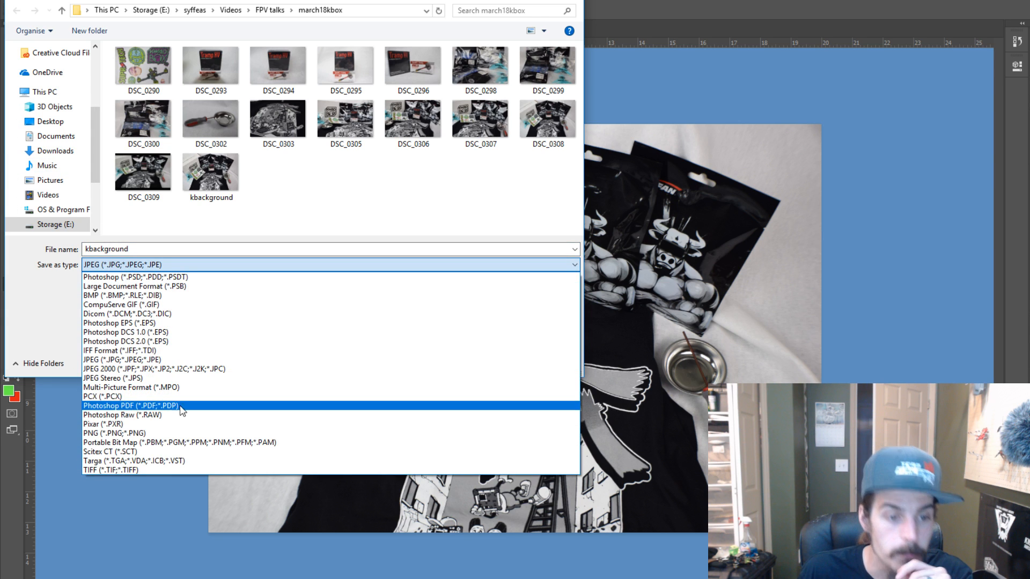
{"action": "left_click", "coordinate": [182, 433]}
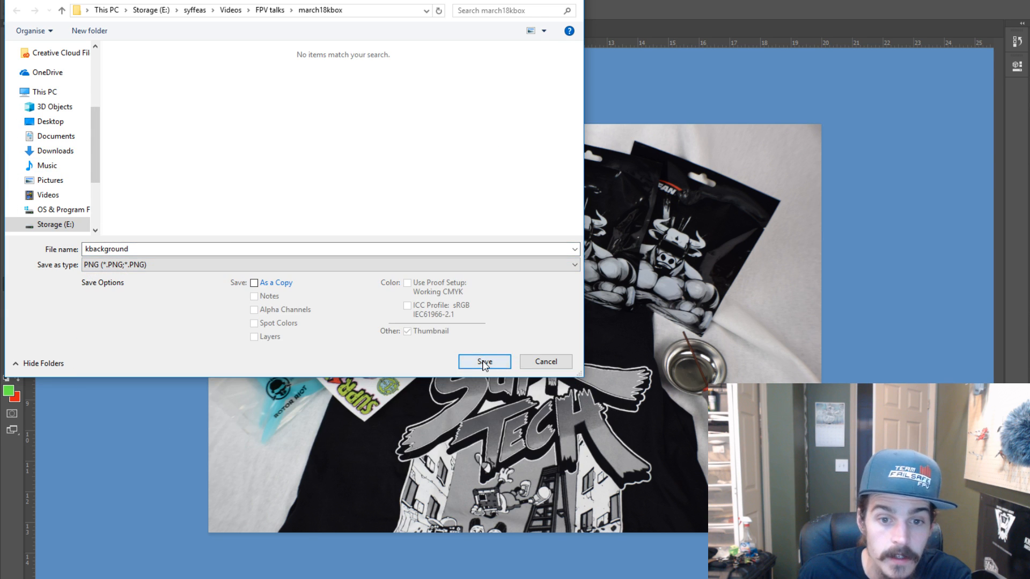
{"action": "left_click", "coordinate": [485, 363]}
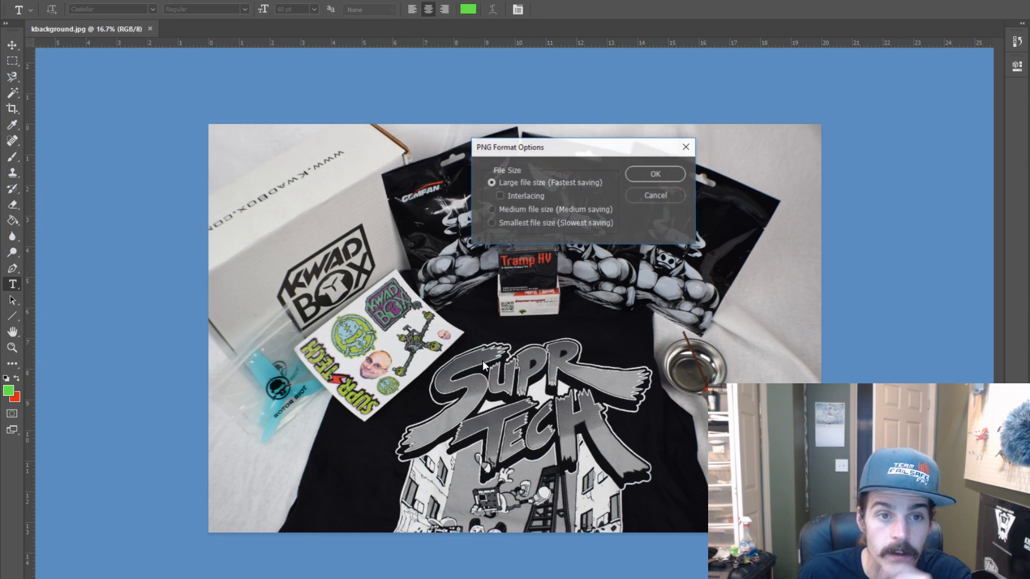
{"action": "left_click", "coordinate": [656, 175]}
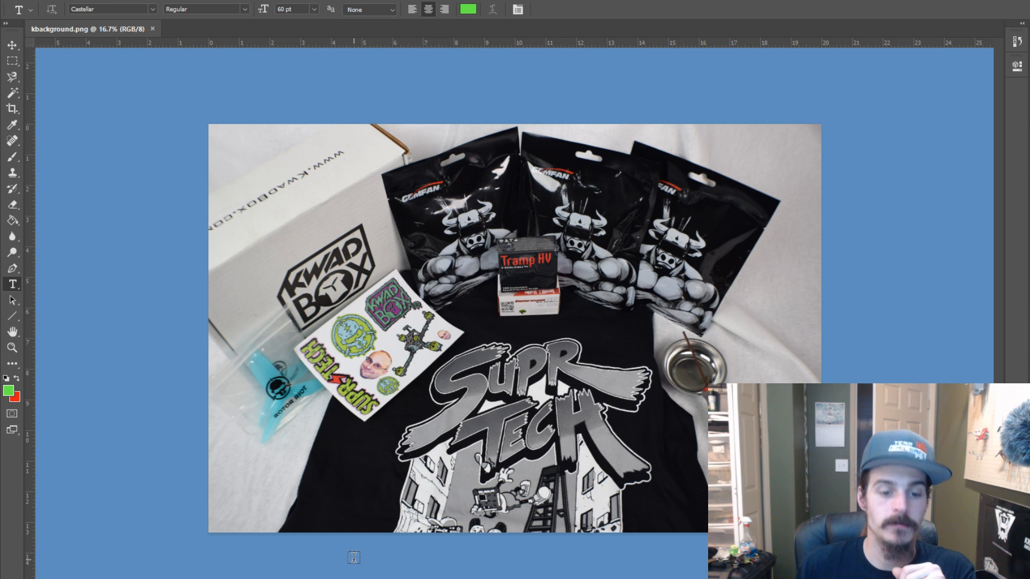
- Return to After Effects and delete kbackground.jpg from Comp 1 and from the project
{"action": "mouse_move", "coordinate": [437, 578]}
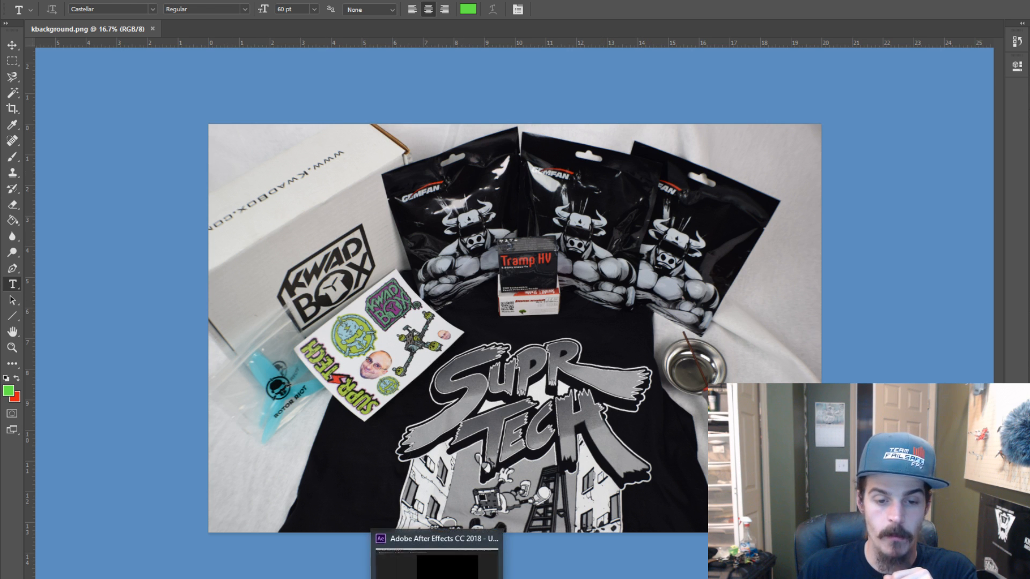
{"action": "left_click", "coordinate": [437, 558]}
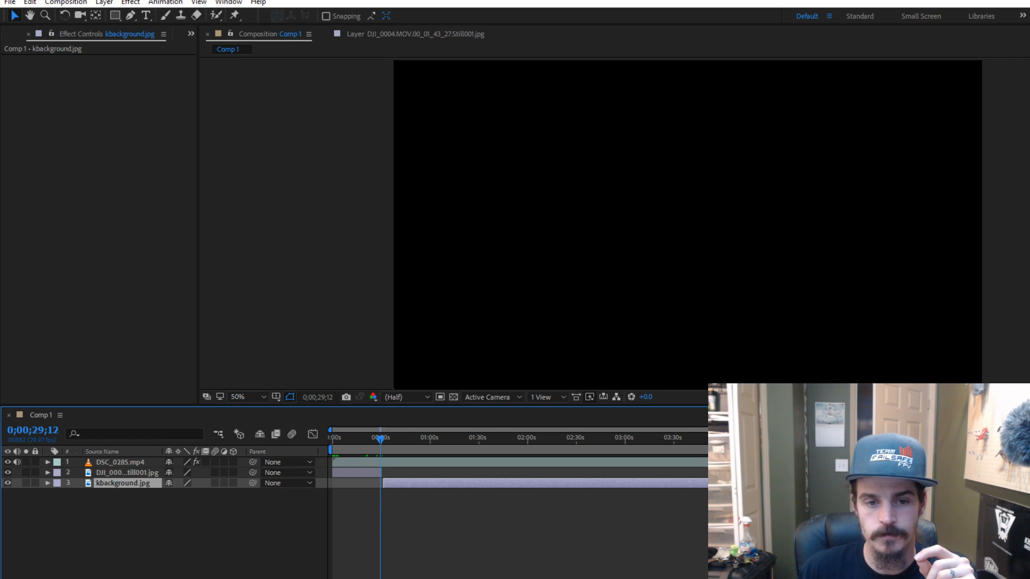
{"action": "key", "text": "Delete"}
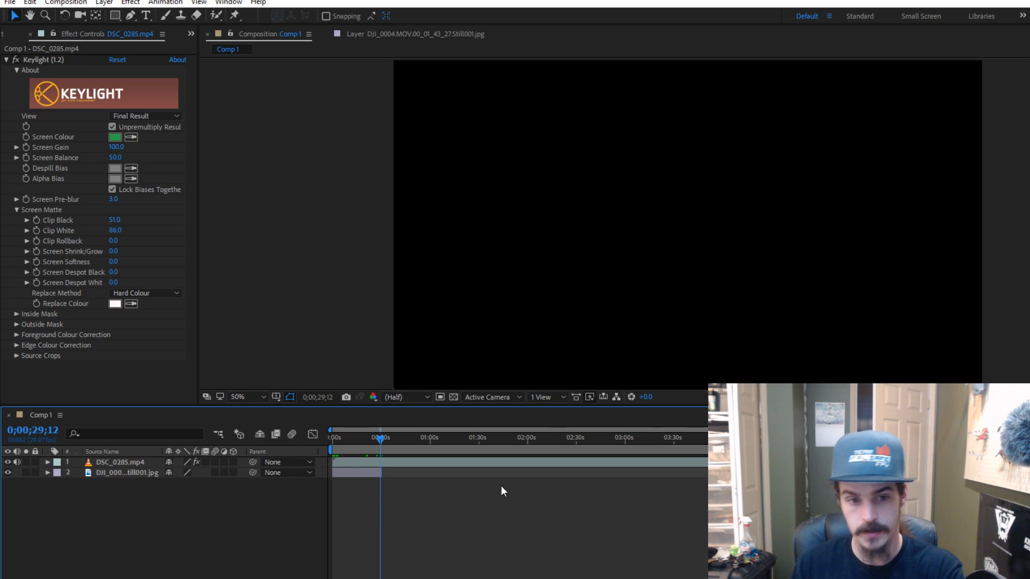
{"action": "left_click", "coordinate": [3, 34]}
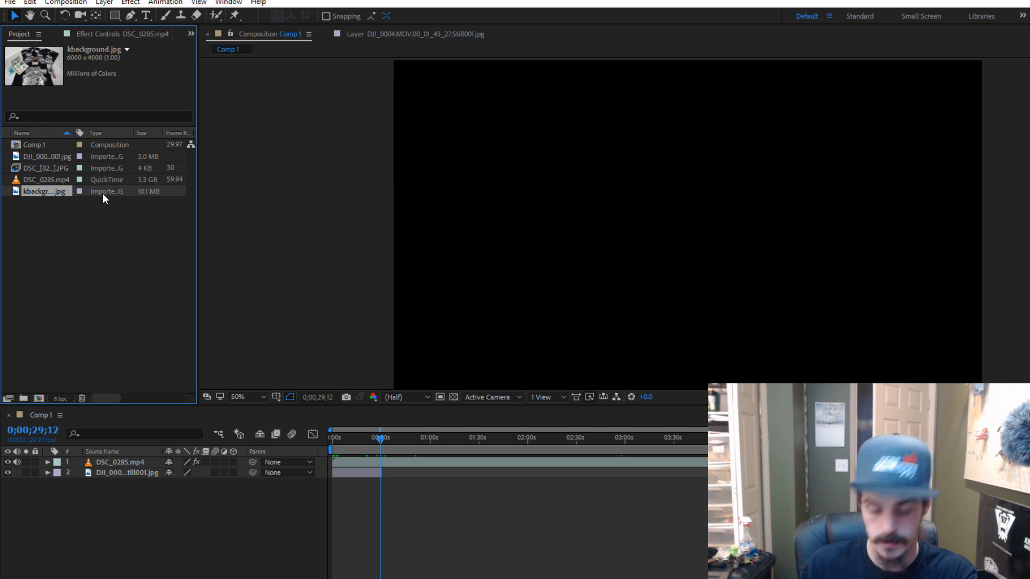
{"action": "key", "text": "Delete"}
- Import kbackground.png and add it to Comp 1 as the bottom layer, starting just after the skyline still's end
{"action": "double_click", "coordinate": [100, 232]}
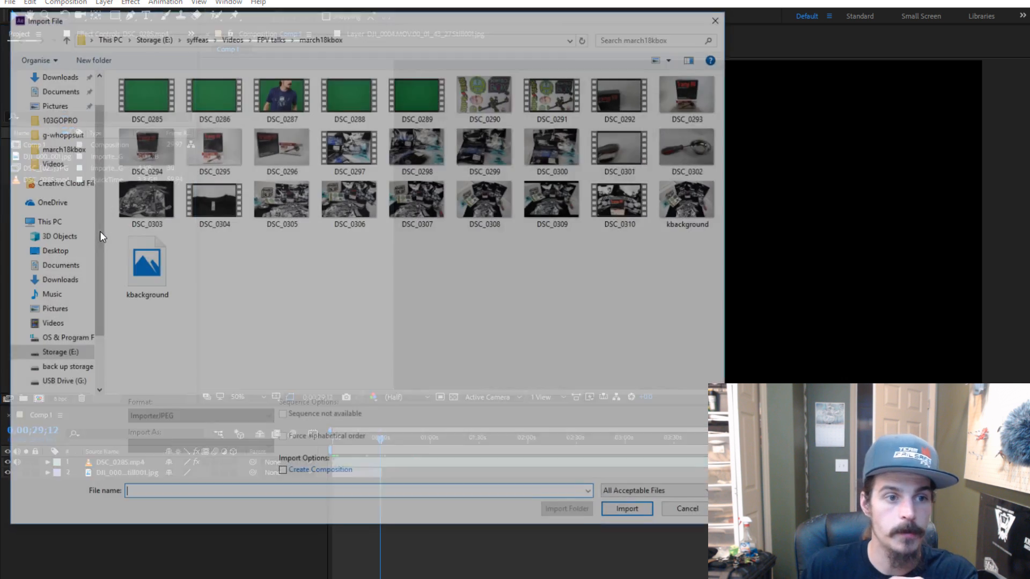
{"action": "double_click", "coordinate": [148, 278]}
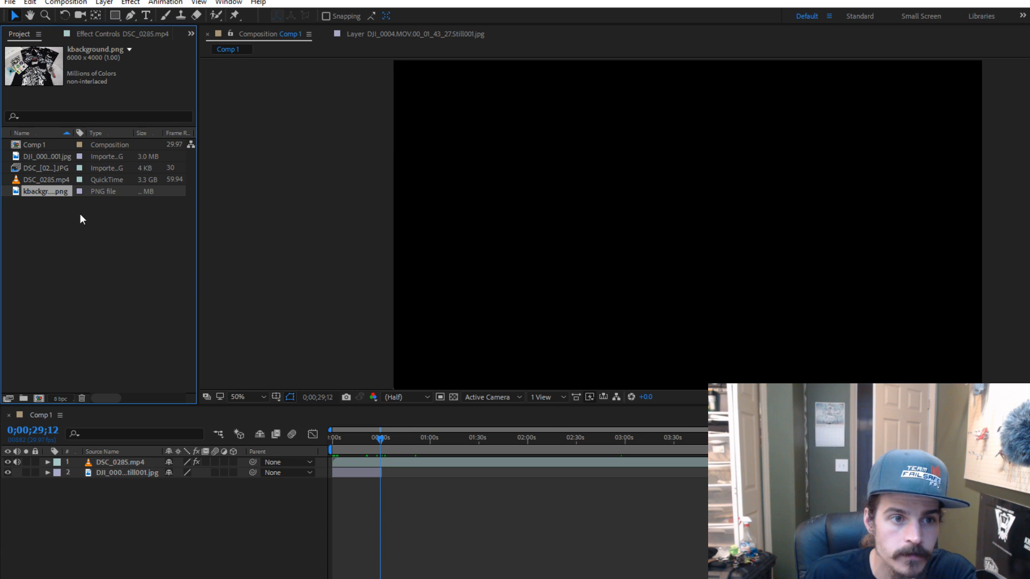
{"action": "left_click_drag", "start_coordinate": [93, 191], "coordinate": [298, 505]}
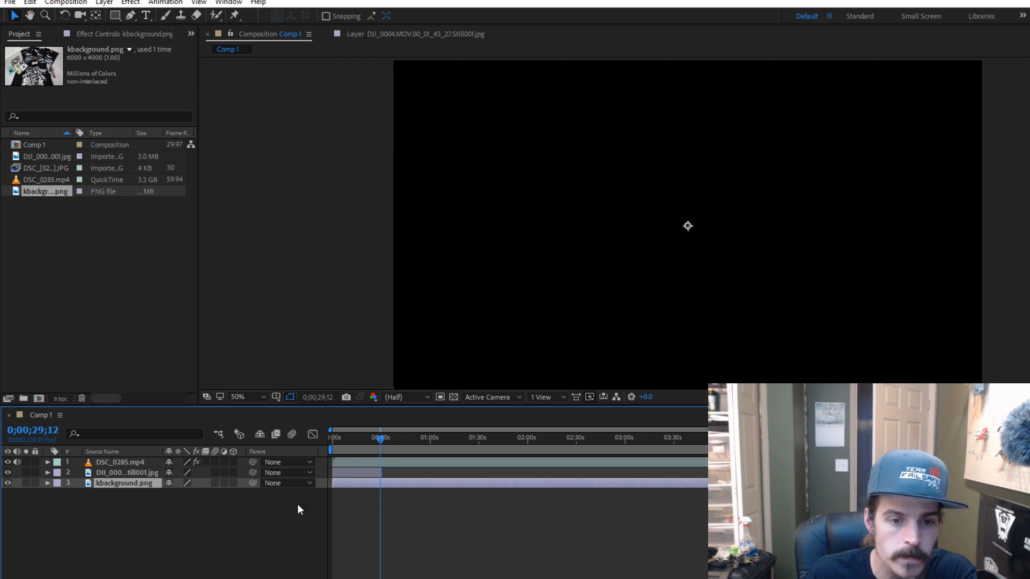
{"action": "left_click_drag", "start_coordinate": [435, 485], "coordinate": [485, 472]}
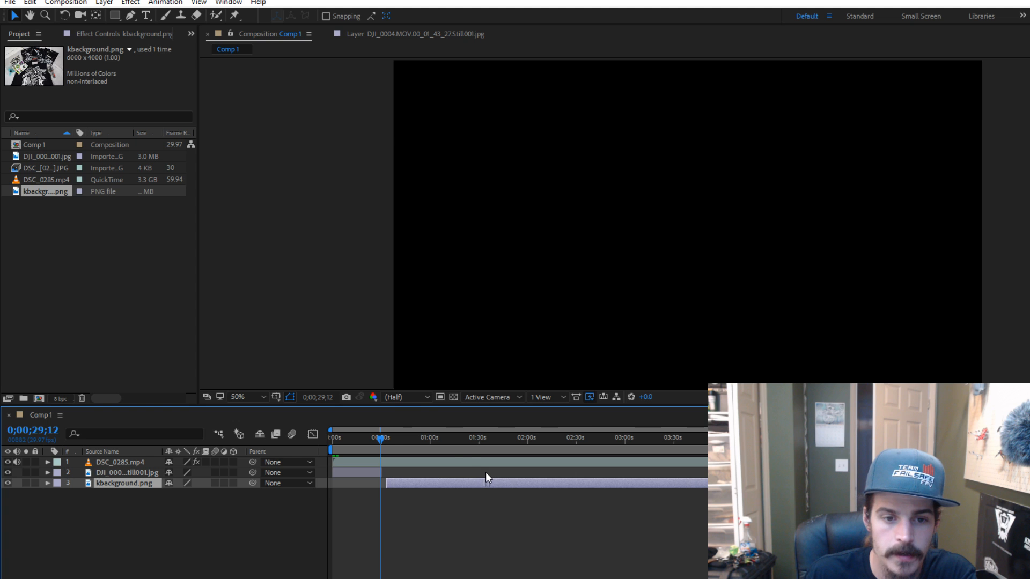
- Check the composite over kbackground.png at 0;00;35;01 and 0;00;52;11
{"action": "left_click", "coordinate": [383, 439]}
{"action": "left_click_drag", "start_coordinate": [383, 439], "coordinate": [388, 439]}
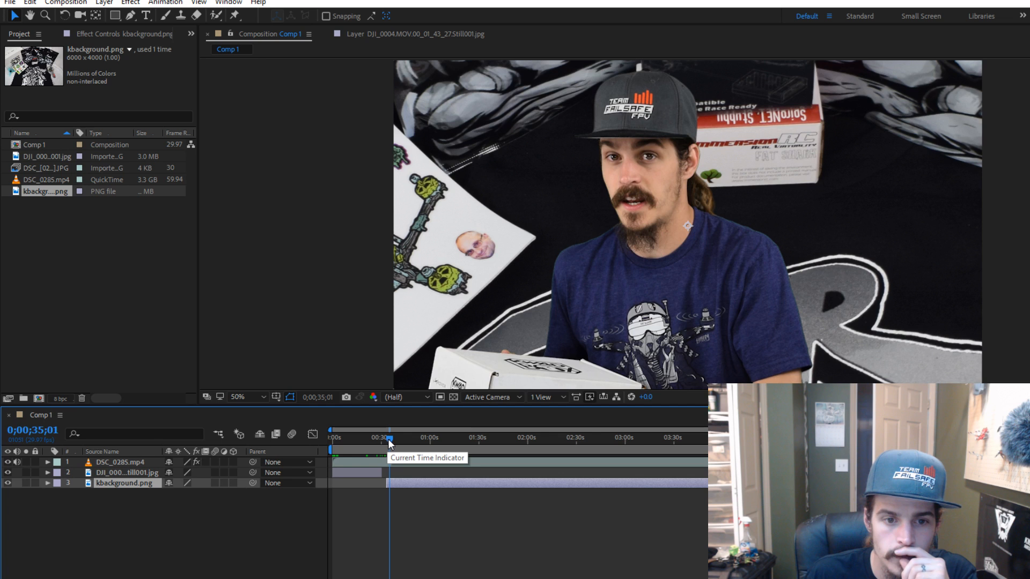
{"action": "left_click_drag", "start_coordinate": [388, 439], "coordinate": [416, 438]}
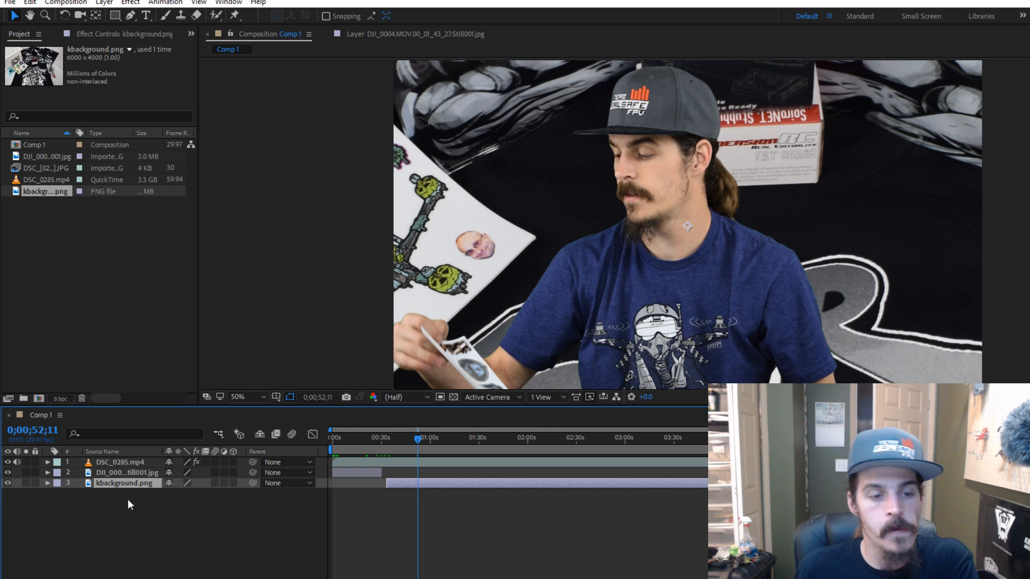
- Try scaling the kbackground.png layer to 35% and 28%, and settle on 32% to fill the frame width
{"action": "left_click", "coordinate": [47, 483]}
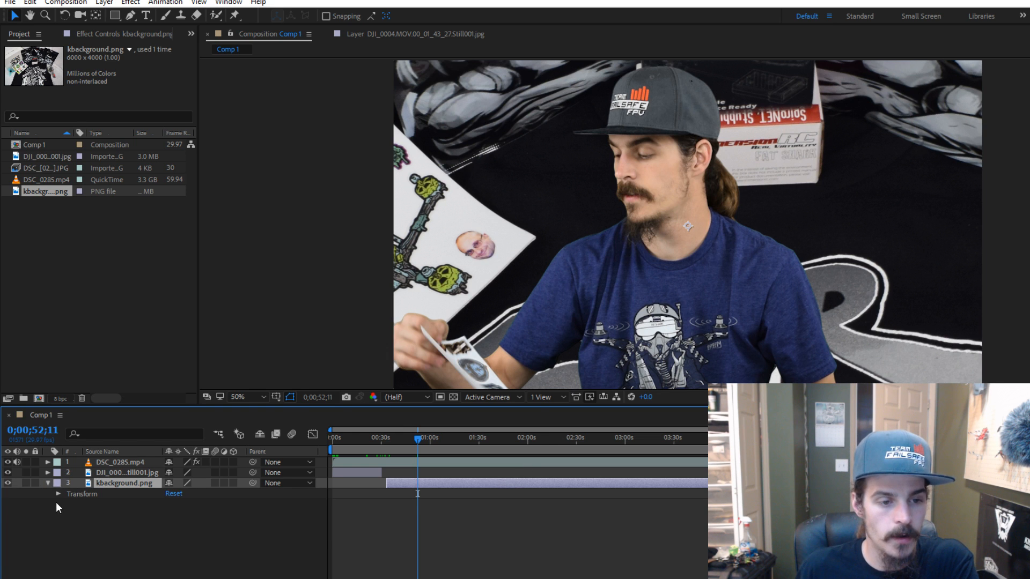
{"action": "left_click", "coordinate": [58, 494]}
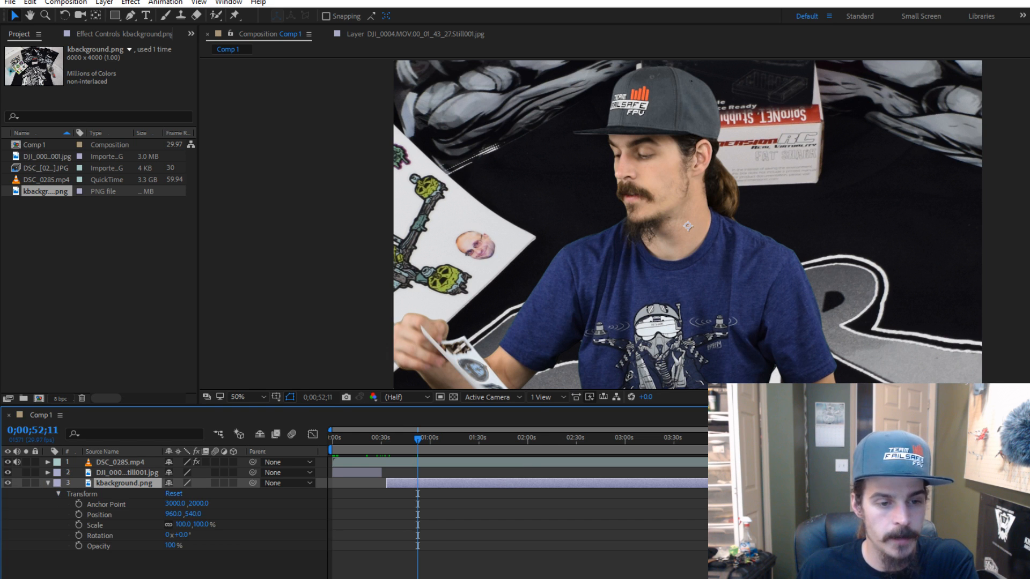
{"action": "left_click", "coordinate": [201, 524]}
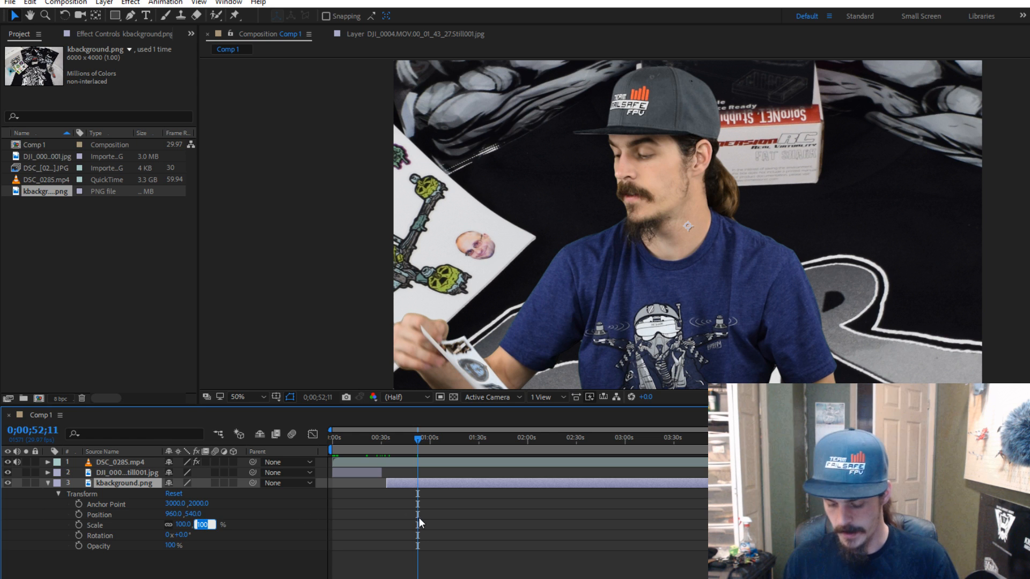
{"action": "type", "text": "35"}
{"action": "key", "text": "Return"}
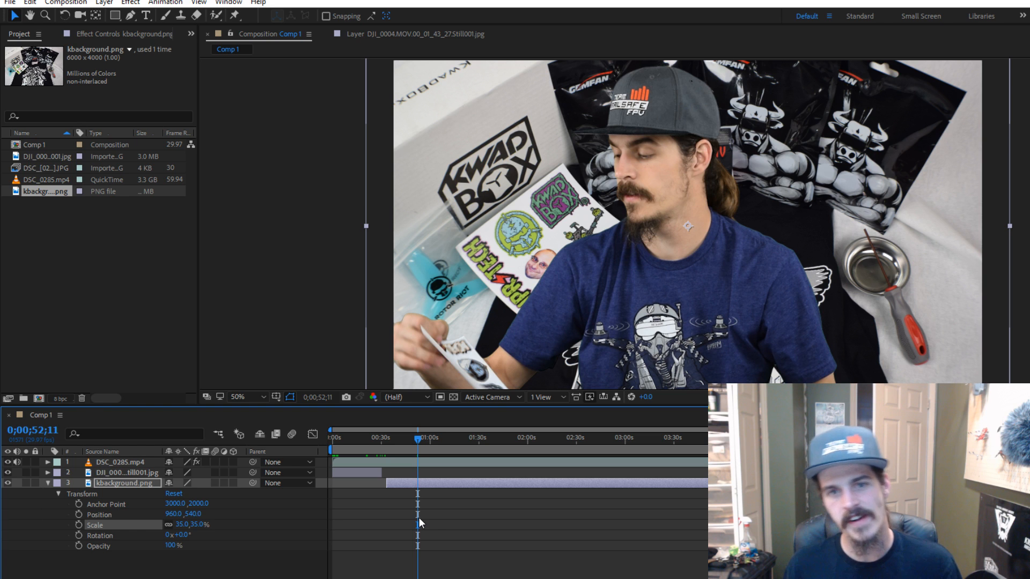
{"action": "left_click", "coordinate": [197, 525]}
{"action": "type", "text": "28"}
{"action": "key", "text": "Return"}
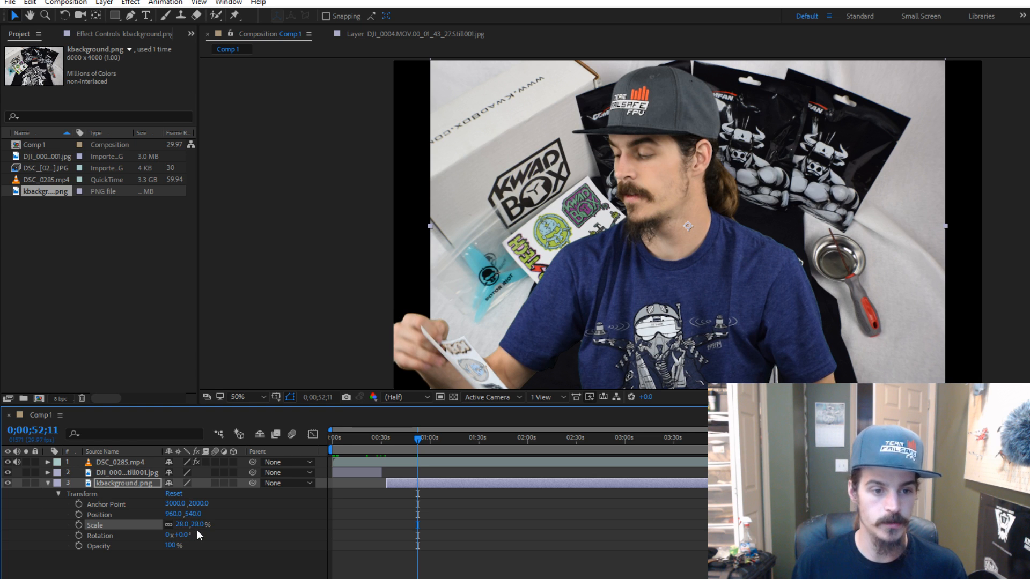
{"action": "left_click", "coordinate": [197, 524]}
{"action": "type", "text": "32"}
{"action": "key", "text": "Return"}
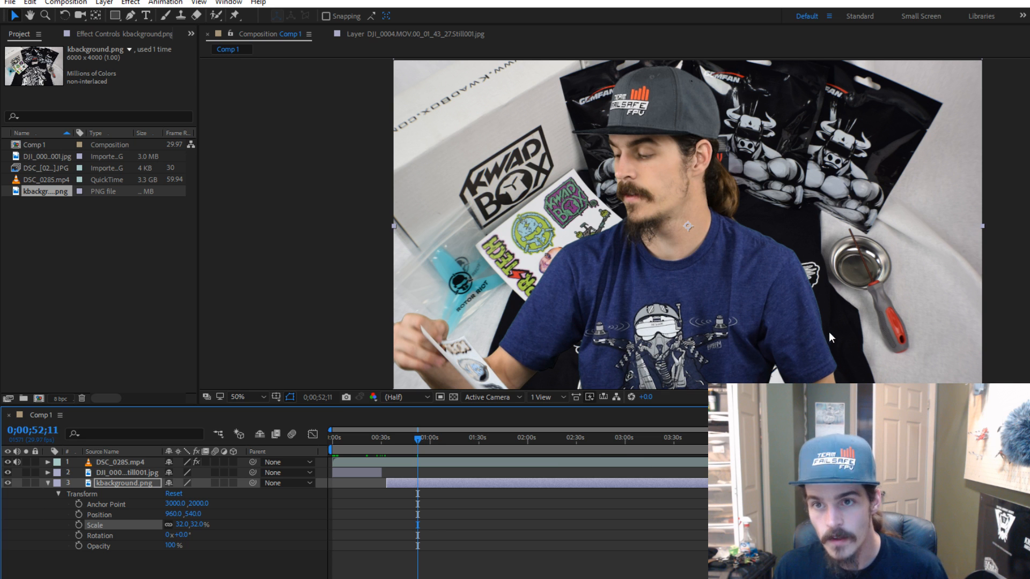
- Move the kbackground.png layer up to position 960, 460 and check the composite at 0;02;35;00
{"action": "left_click_drag", "start_coordinate": [874, 227], "coordinate": [870, 202]}
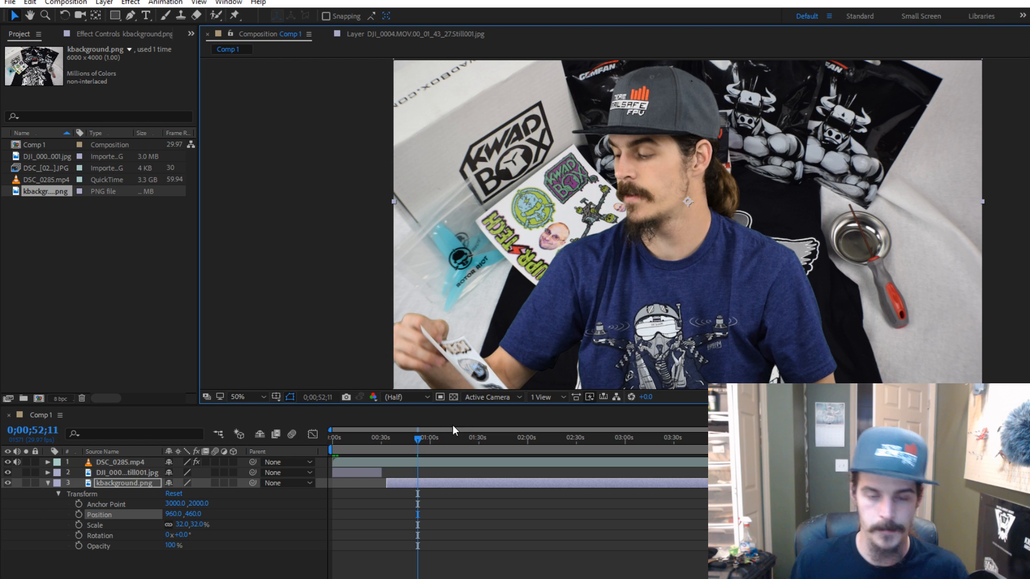
{"action": "left_click_drag", "start_coordinate": [426, 436], "coordinate": [588, 429]}
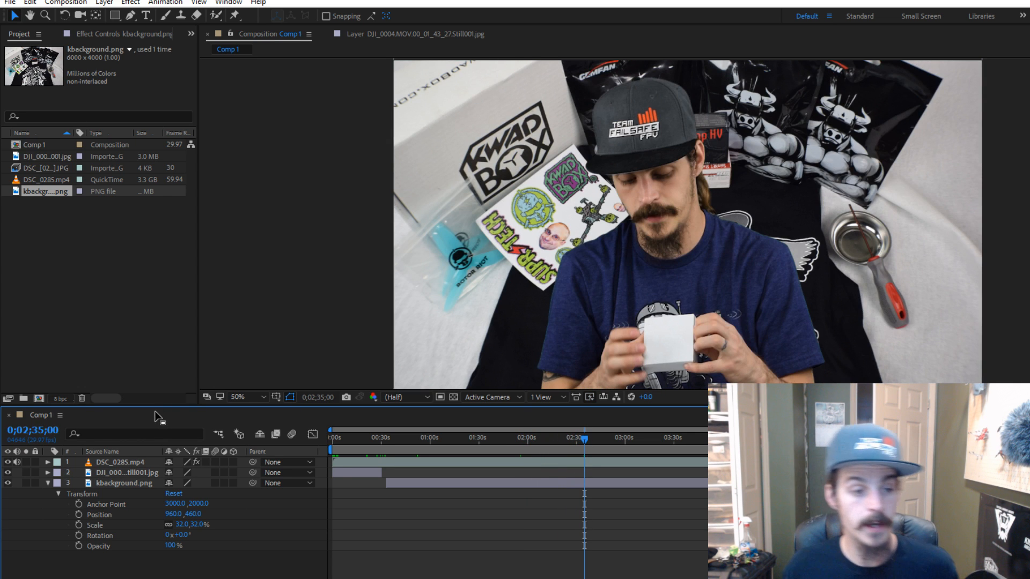
{"action": "left_click", "coordinate": [59, 493]}
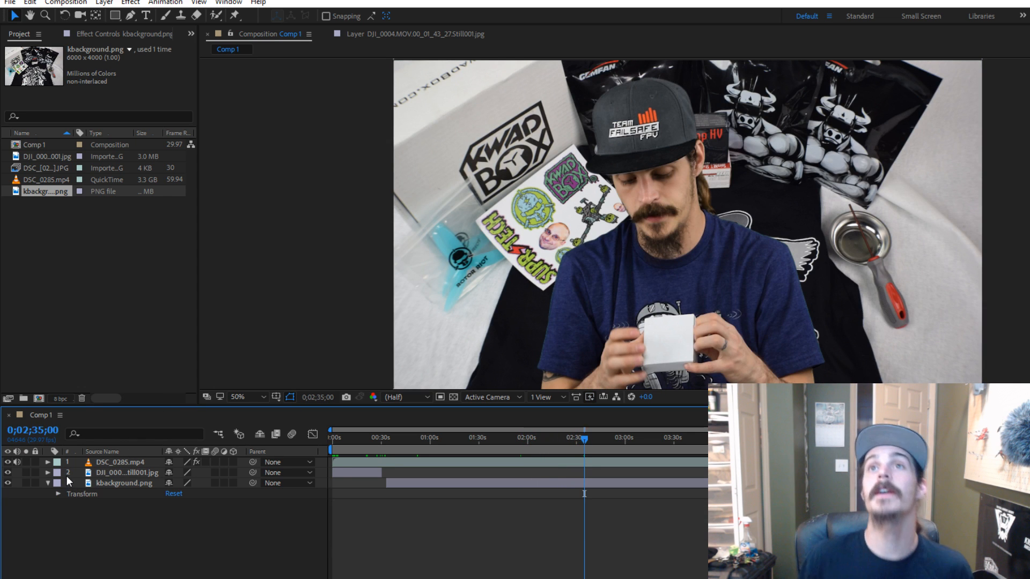
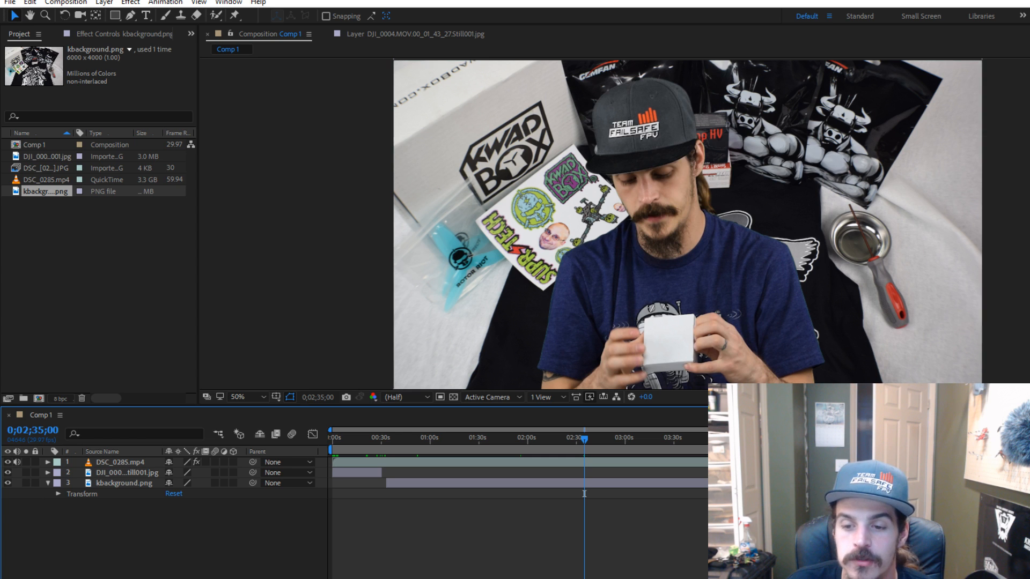
- Align the kbackground.png layer's start with the skyline still's end, adjust its end, and check the composite at 0;05;30;24 and 0;06;28;05
{"action": "left_click_drag", "start_coordinate": [912, 483], "coordinate": [597, 480]}
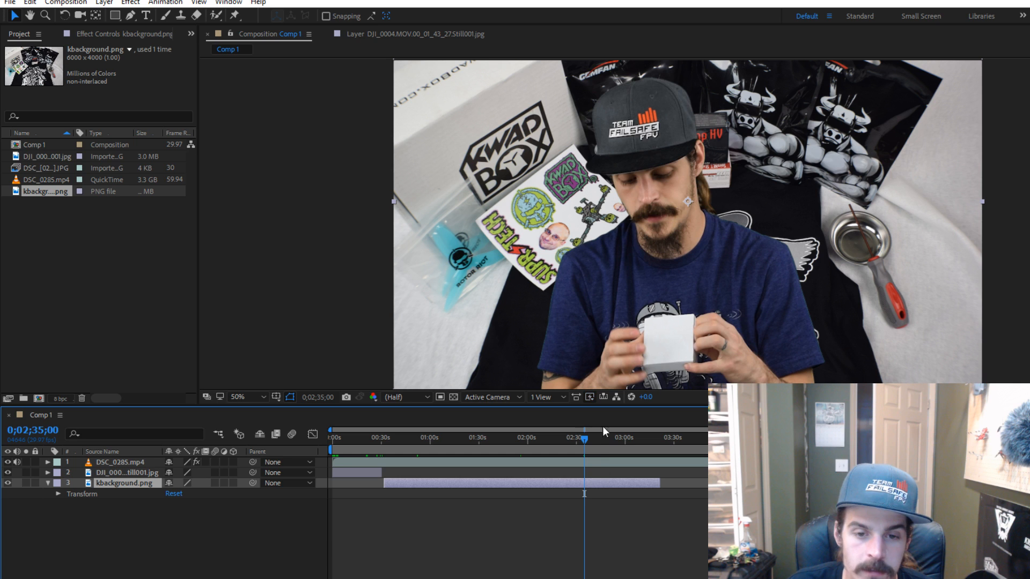
{"action": "left_click_drag", "start_coordinate": [584, 438], "coordinate": [740, 483]}
{"action": "key", "text": "space"}
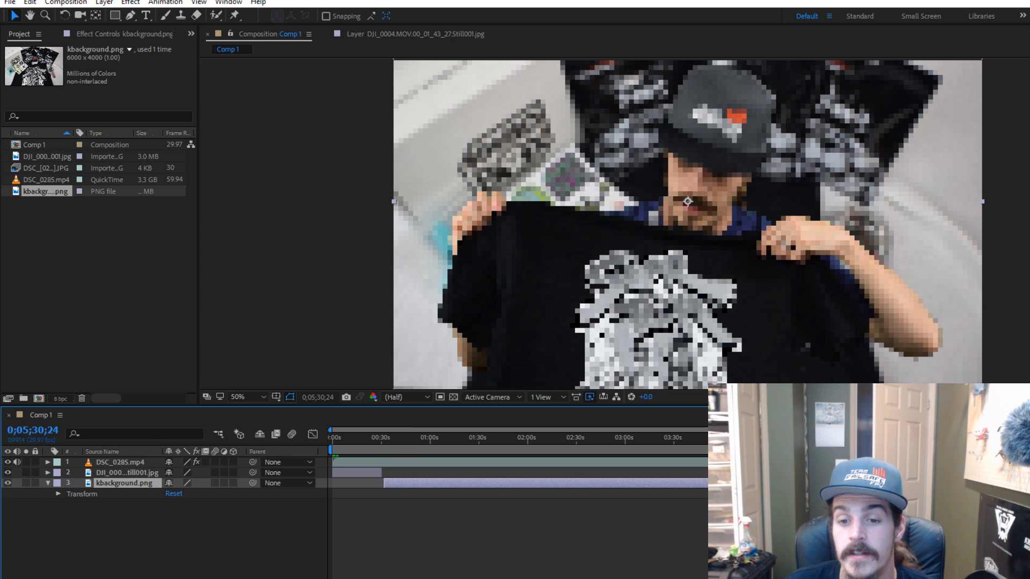
{"action": "key", "text": "space"}
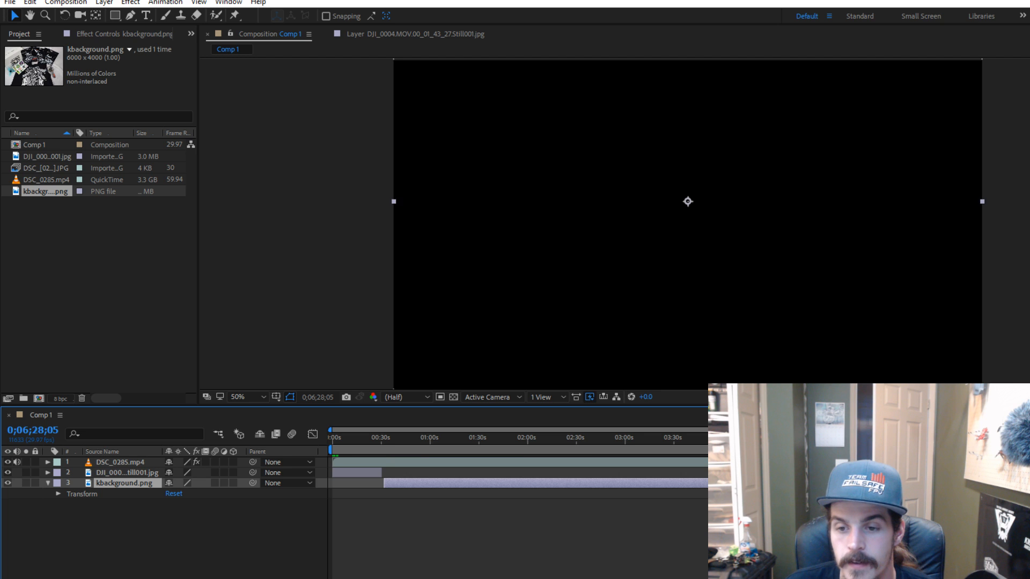
{"action": "left_click_drag", "start_coordinate": [962, 438], "coordinate": [968, 472]}
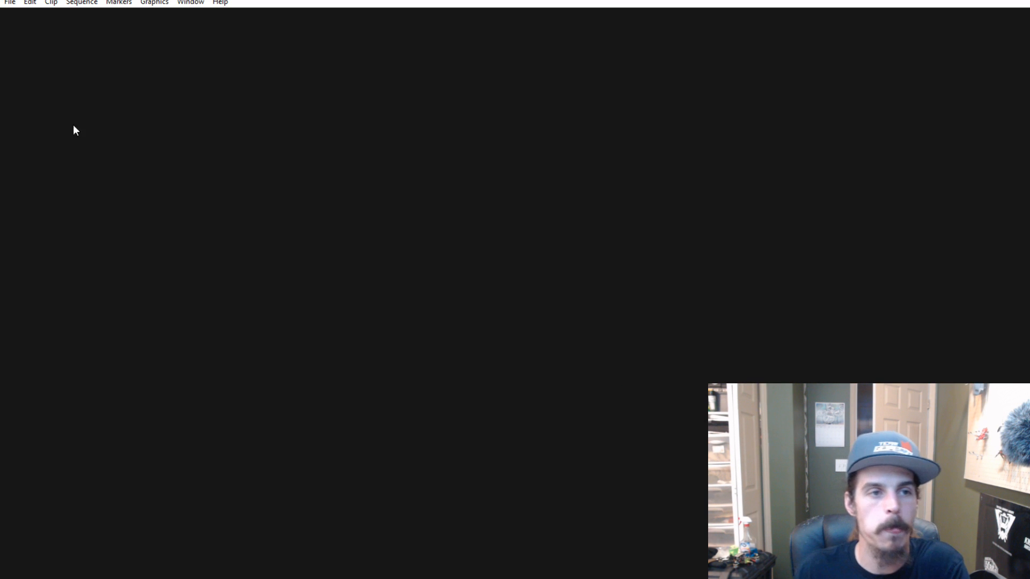
- Switch to Premiere Pro, open the marck k box project, and play the DSC_0285 sequence from 00:06:28:01 to 00:06:53:18
{"action": "left_click", "coordinate": [517, 234]}
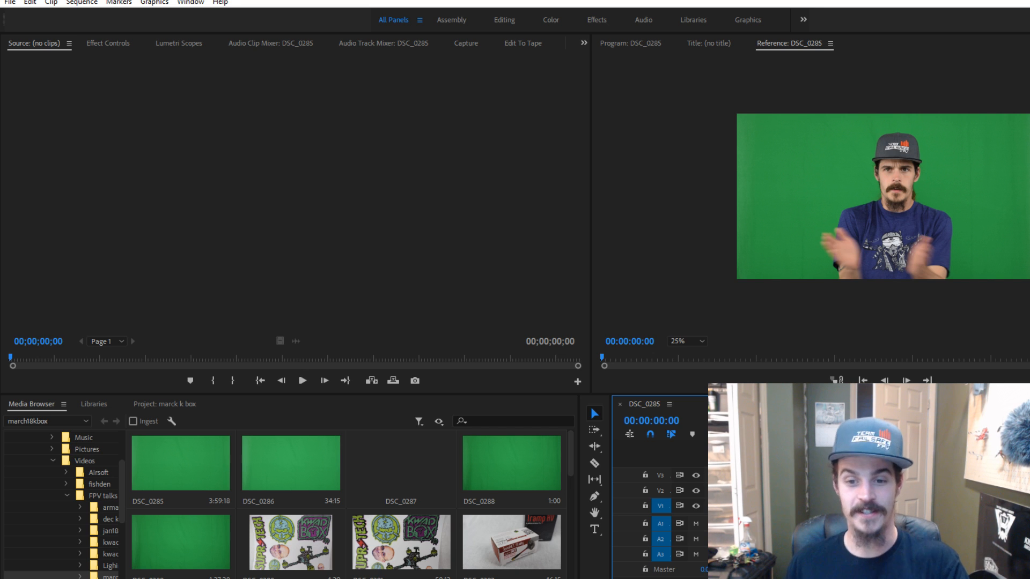
{"action": "left_click_drag", "start_coordinate": [719, 423], "coordinate": [904, 423]}
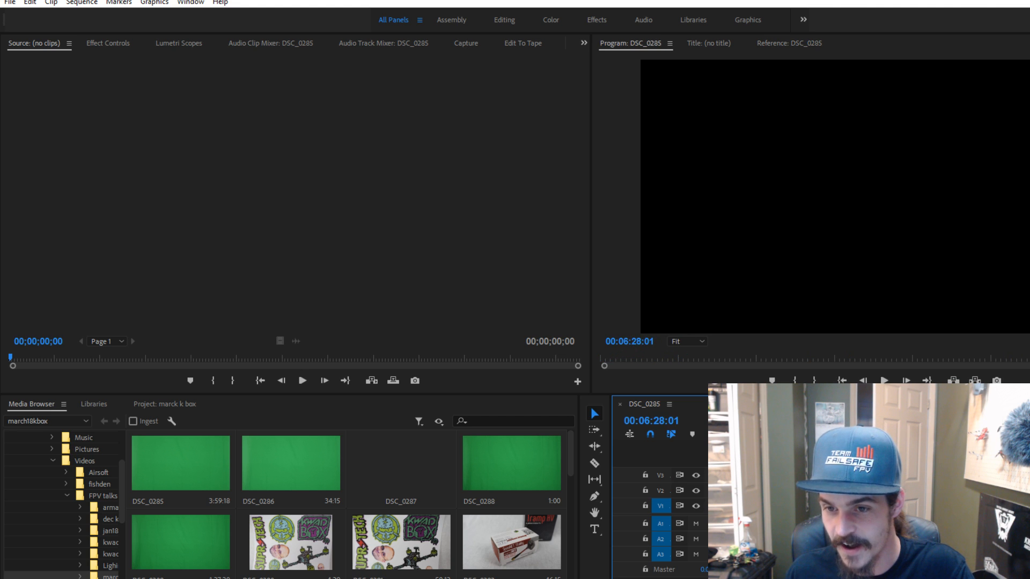
{"action": "key", "text": "space"}
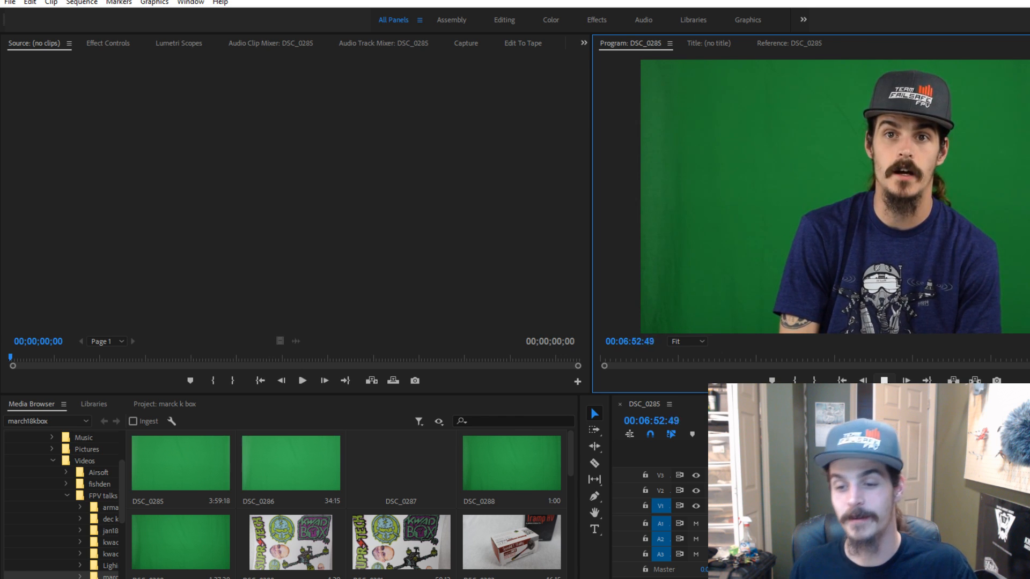
{"action": "left_click", "coordinate": [888, 376]}
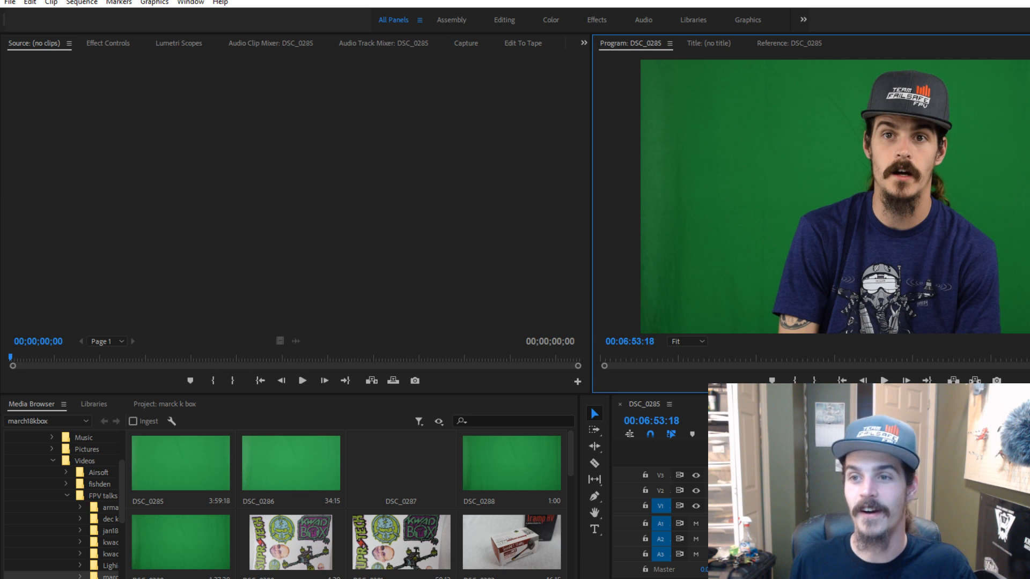
- Switch to After Effects, add the skyline still again as the bottom layer starting at kbackground.png's end, and preview the composite across that transition
{"action": "key", "text": "alt+Tab"}
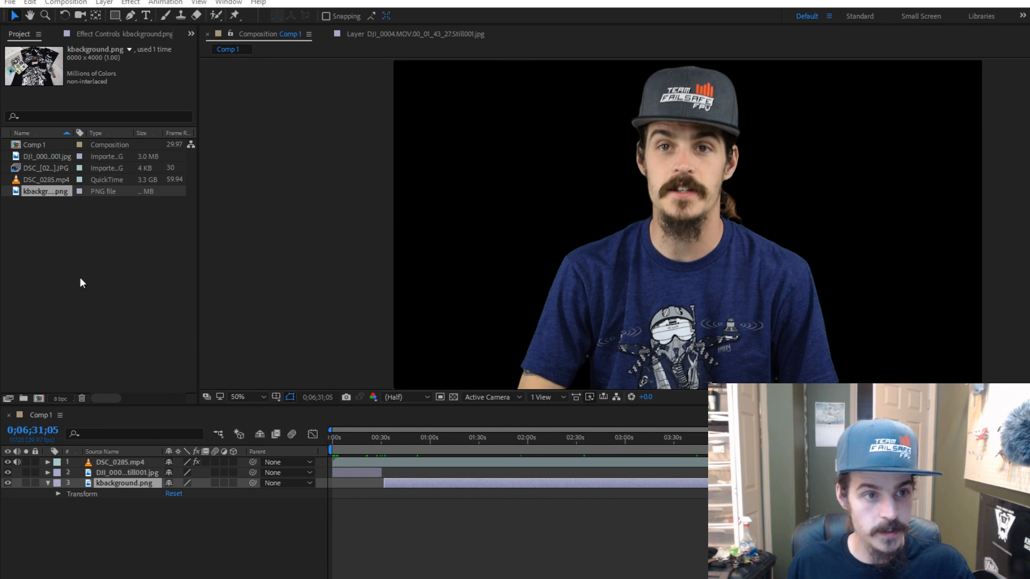
{"action": "left_click_drag", "start_coordinate": [54, 156], "coordinate": [191, 519]}
{"action": "left_click_drag", "start_coordinate": [637, 506], "coordinate": [723, 505]}
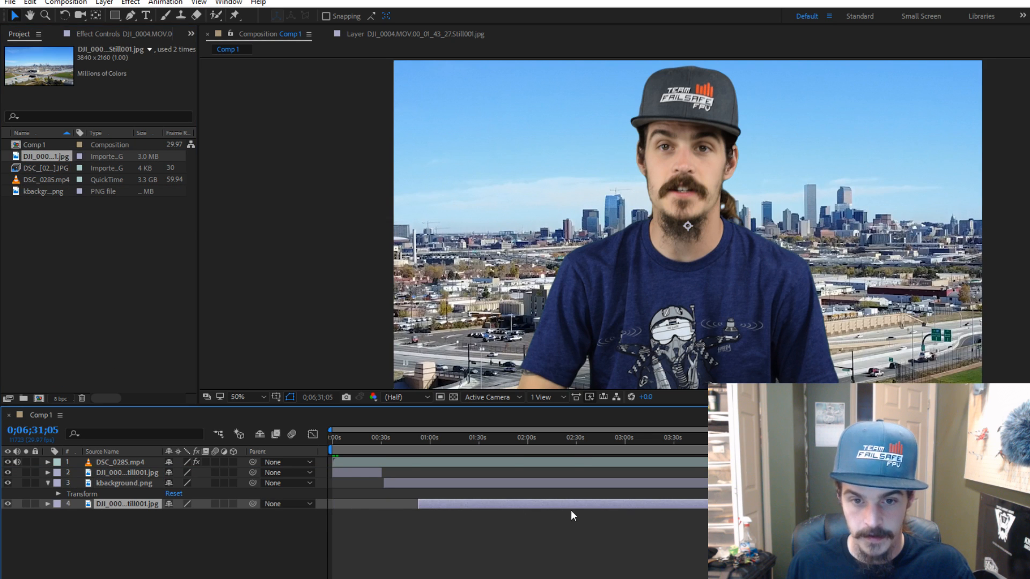
{"action": "left_click_drag", "start_coordinate": [420, 503], "coordinate": [967, 507]}
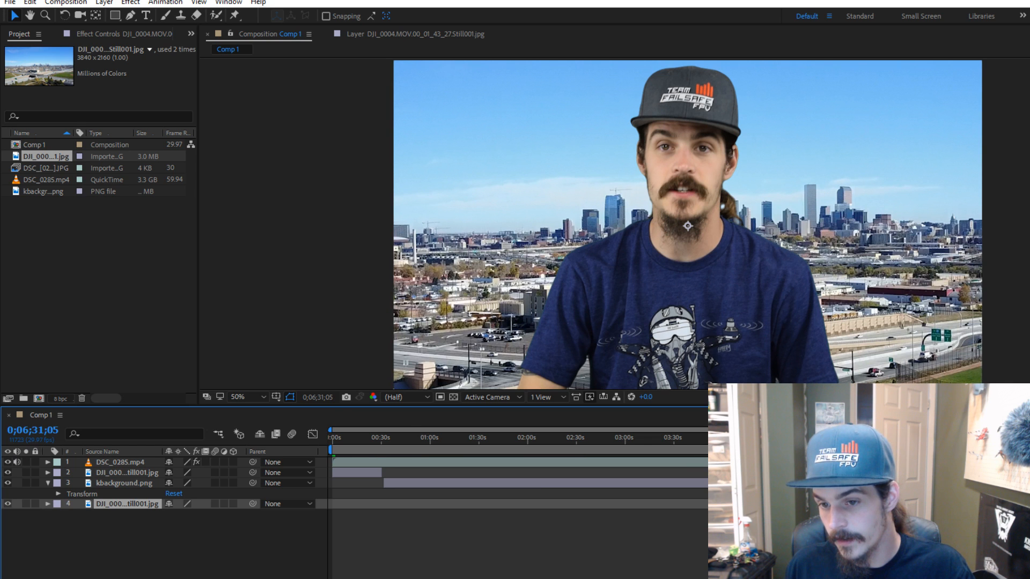
{"action": "left_click_drag", "start_coordinate": [1020, 504], "coordinate": [963, 505]}
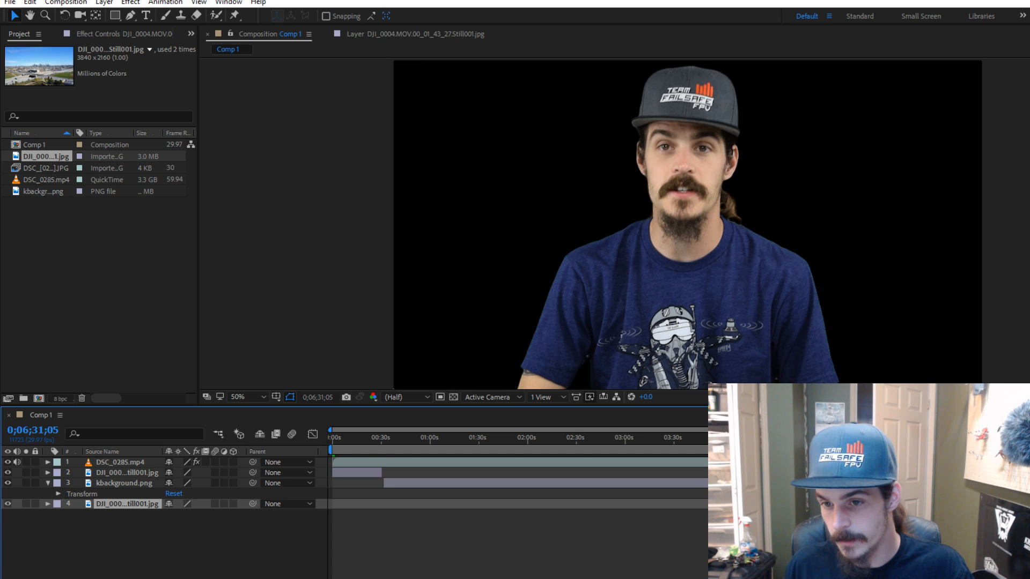
{"action": "left_click_drag", "start_coordinate": [966, 438], "coordinate": [963, 438]}
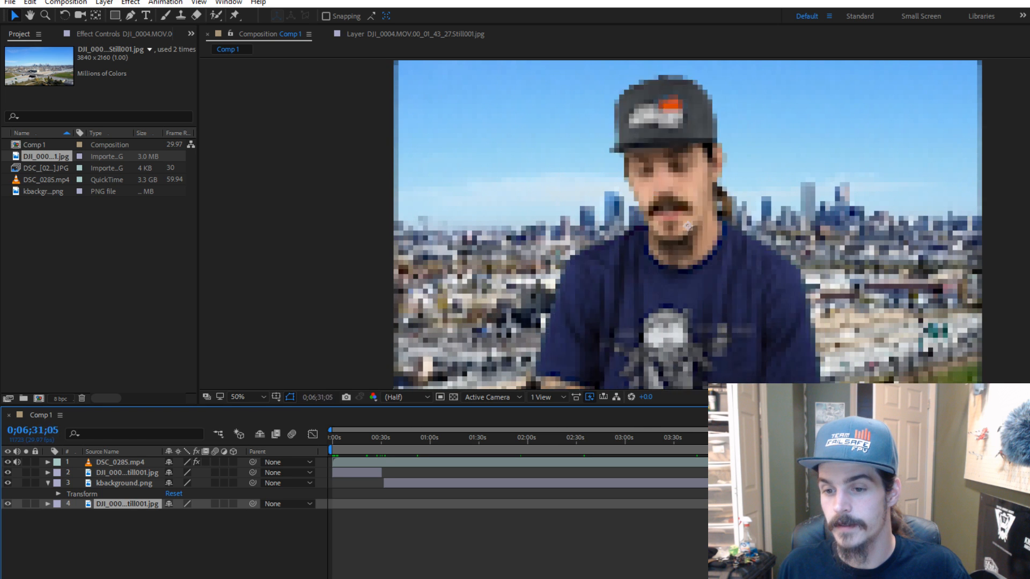
{"action": "key", "text": "space"}
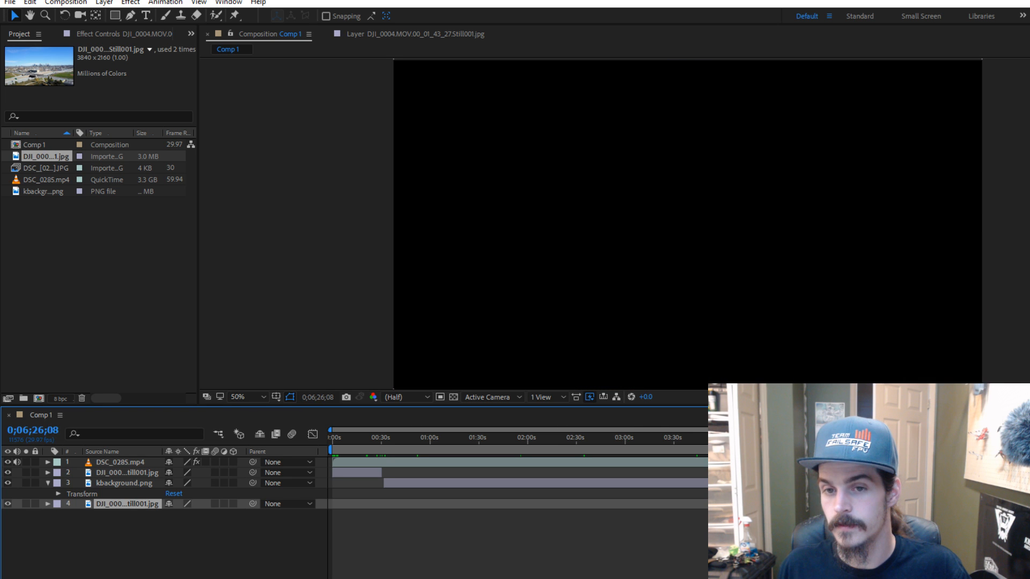
{"action": "key", "text": "space"}
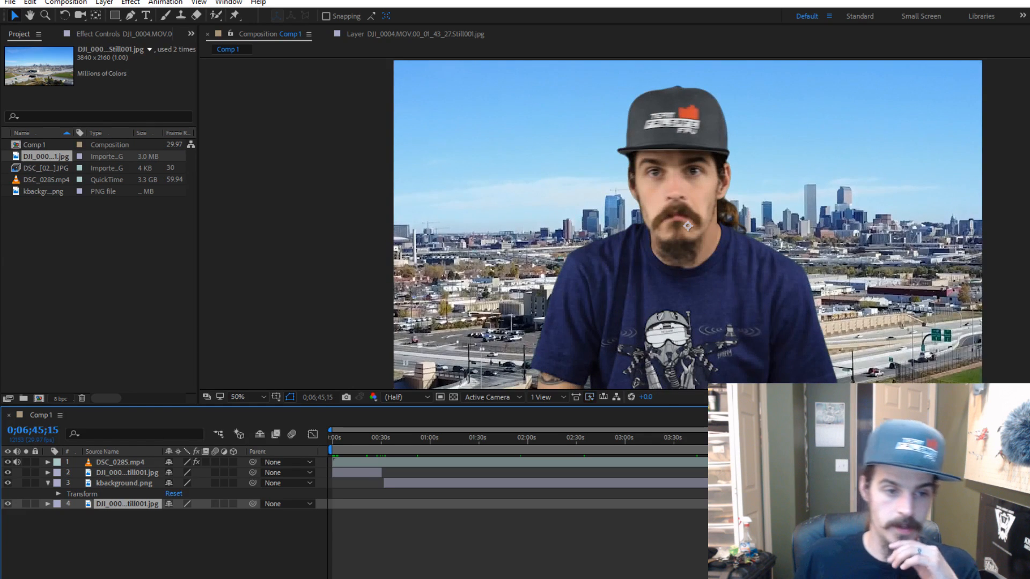
{"action": "left_click", "coordinate": [986, 438]}
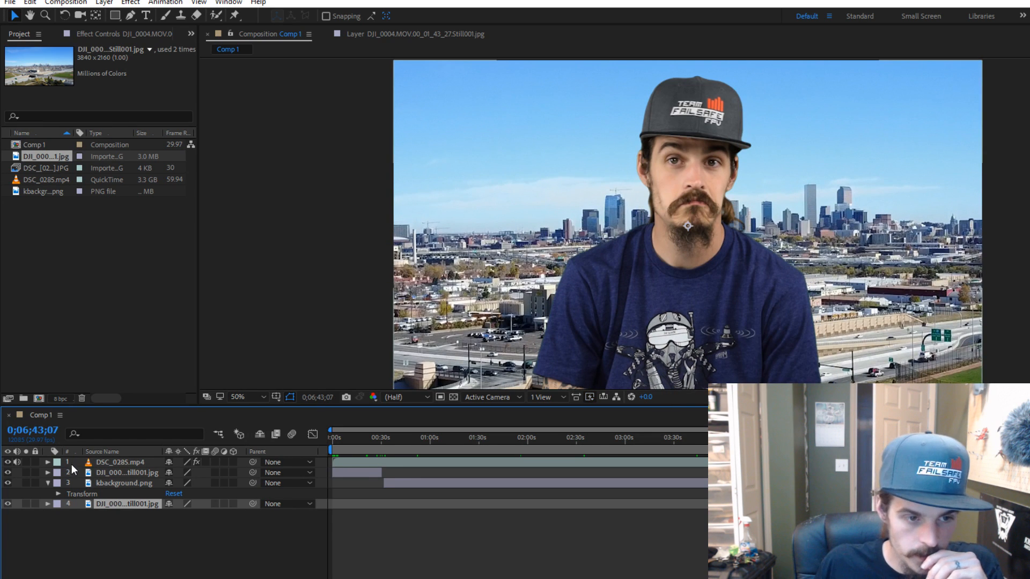
- Enlarge the opening skyline still proportionally, trying a vertical scale of 150% and settling on 180% while viewing the composite at 0;00;07;27
{"action": "left_click", "coordinate": [122, 474]}
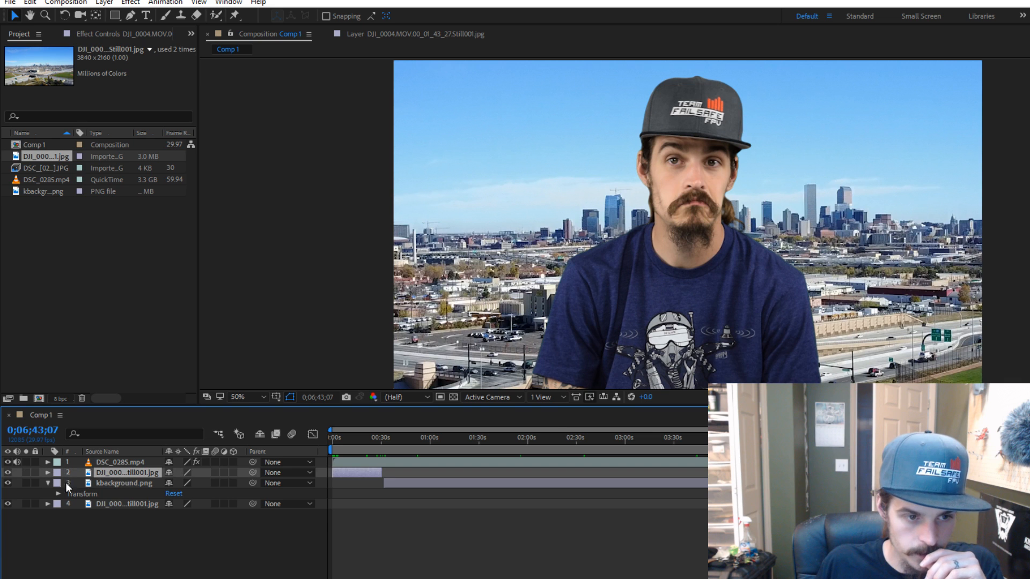
{"action": "left_click", "coordinate": [47, 473]}
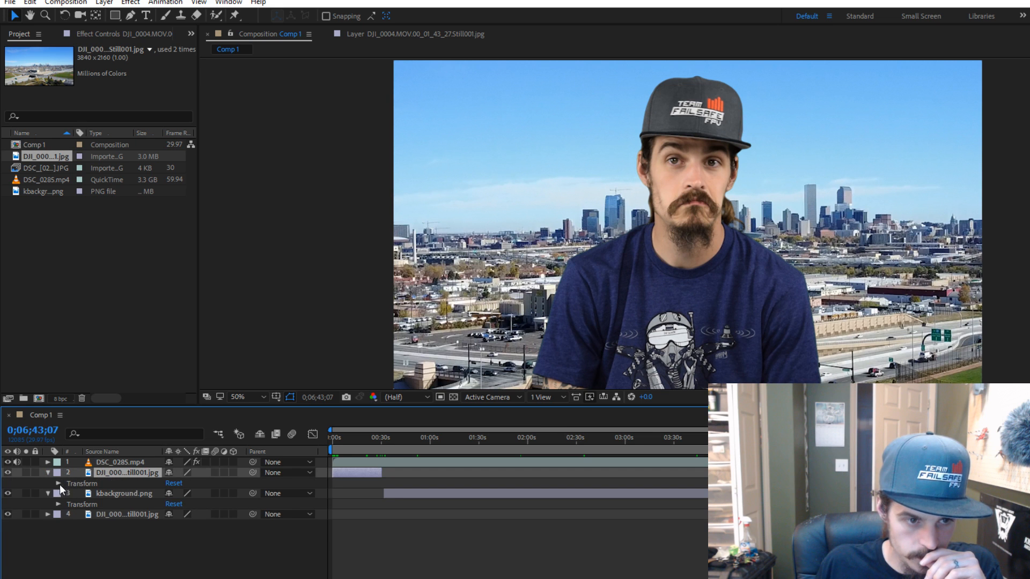
{"action": "left_click", "coordinate": [58, 484]}
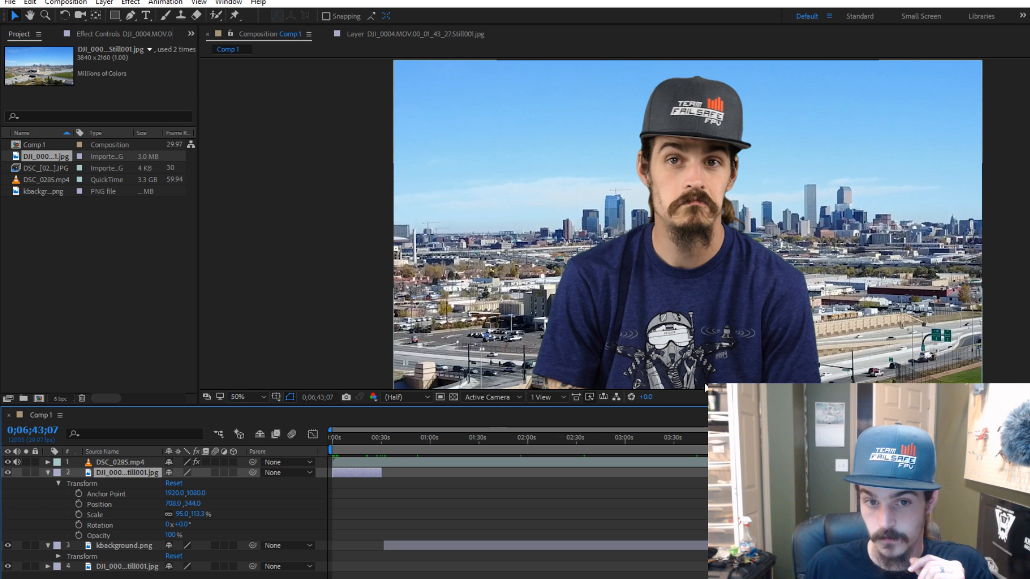
{"action": "left_click", "coordinate": [183, 514]}
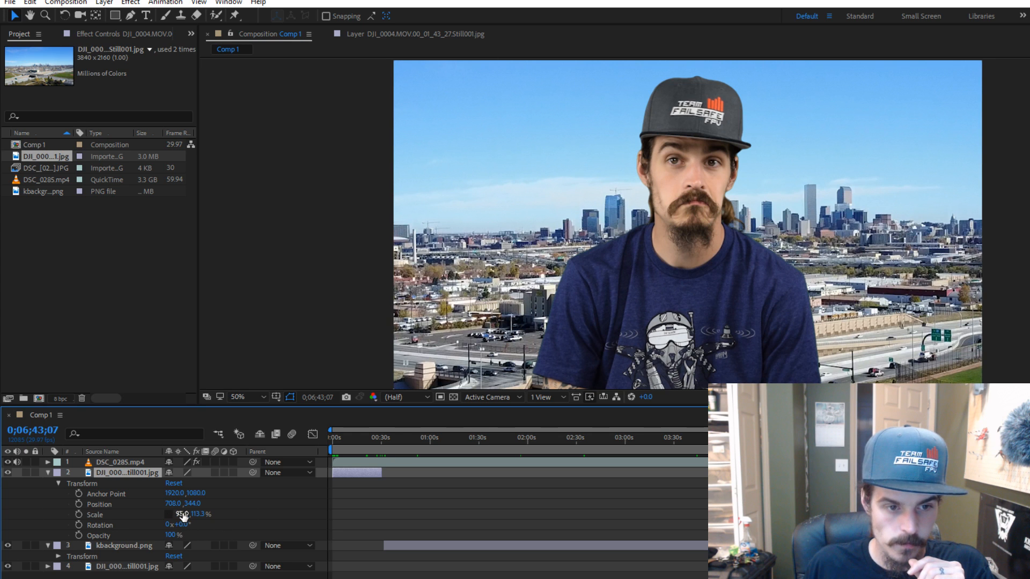
{"action": "left_click", "coordinate": [204, 514]}
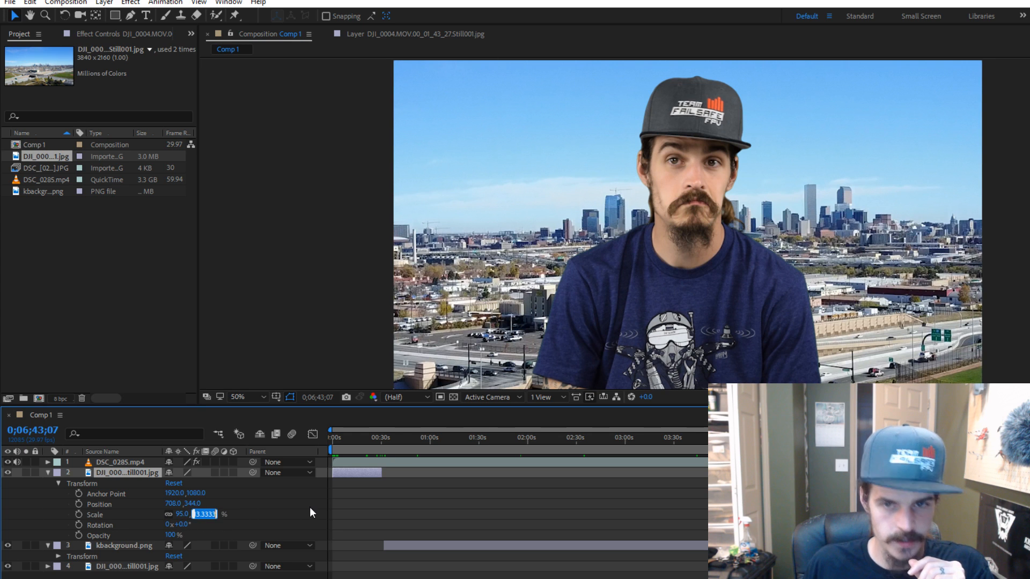
{"action": "type", "text": "150"}
{"action": "key", "text": "Return"}
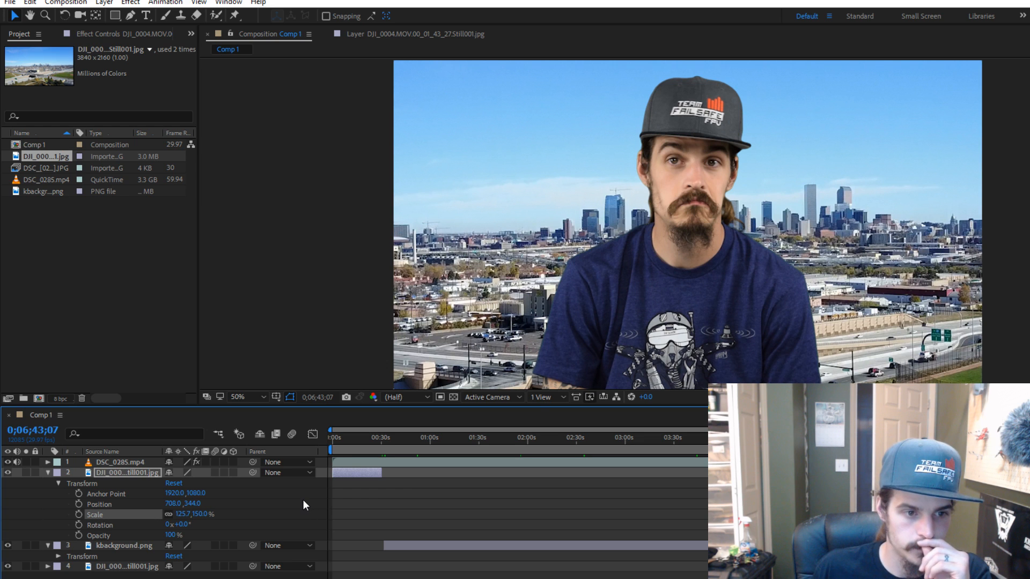
{"action": "left_click", "coordinate": [582, 465]}
{"action": "left_click_drag", "start_coordinate": [986, 439], "coordinate": [345, 486]}
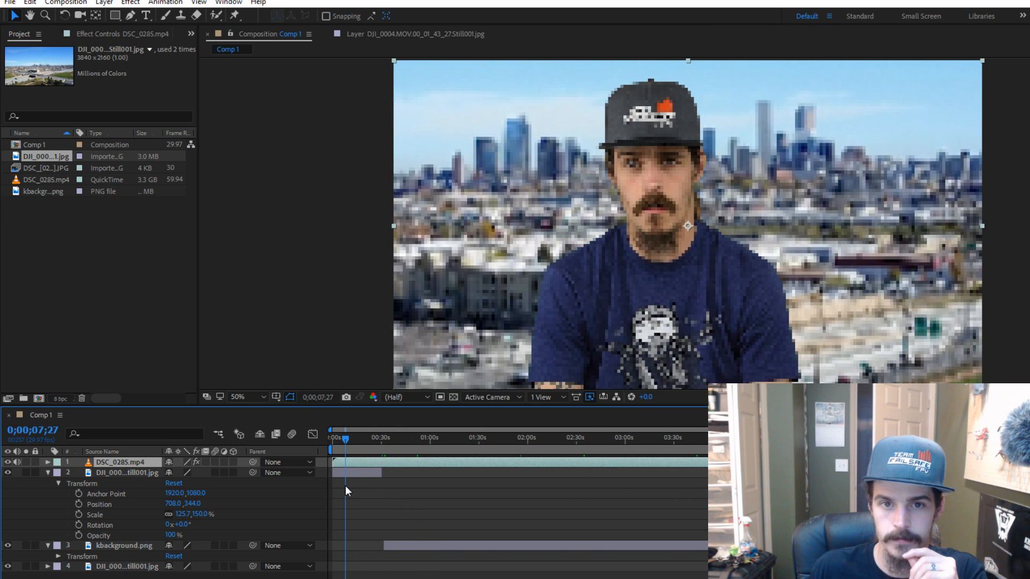
{"action": "left_click", "coordinate": [200, 514]}
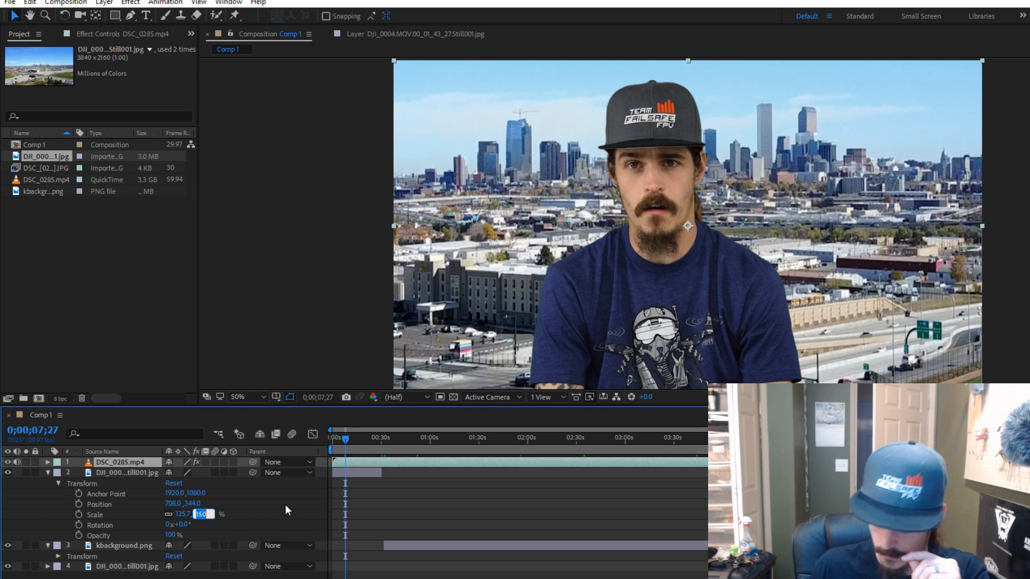
{"action": "type", "text": "180"}
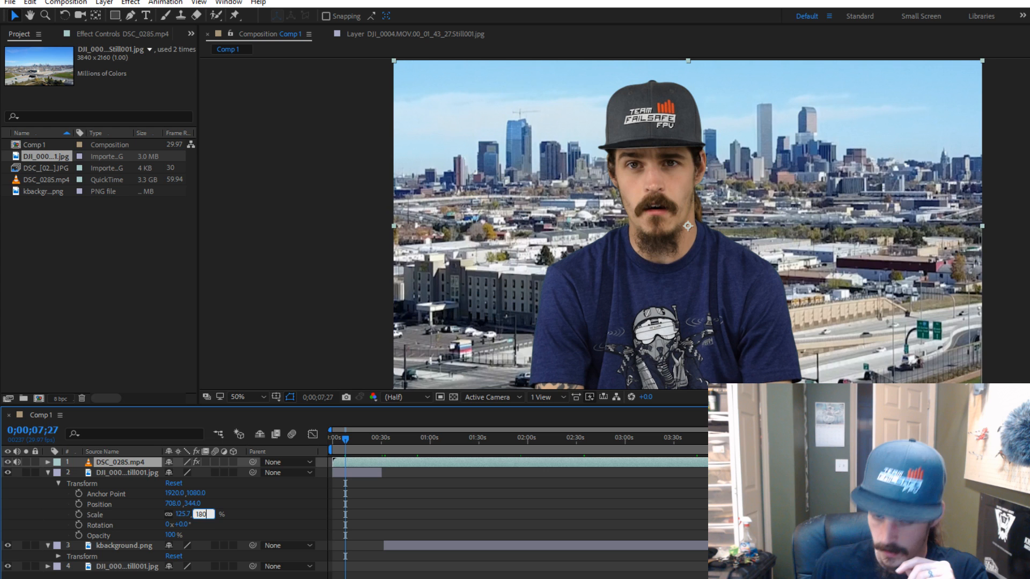
{"action": "key", "text": "Return"}
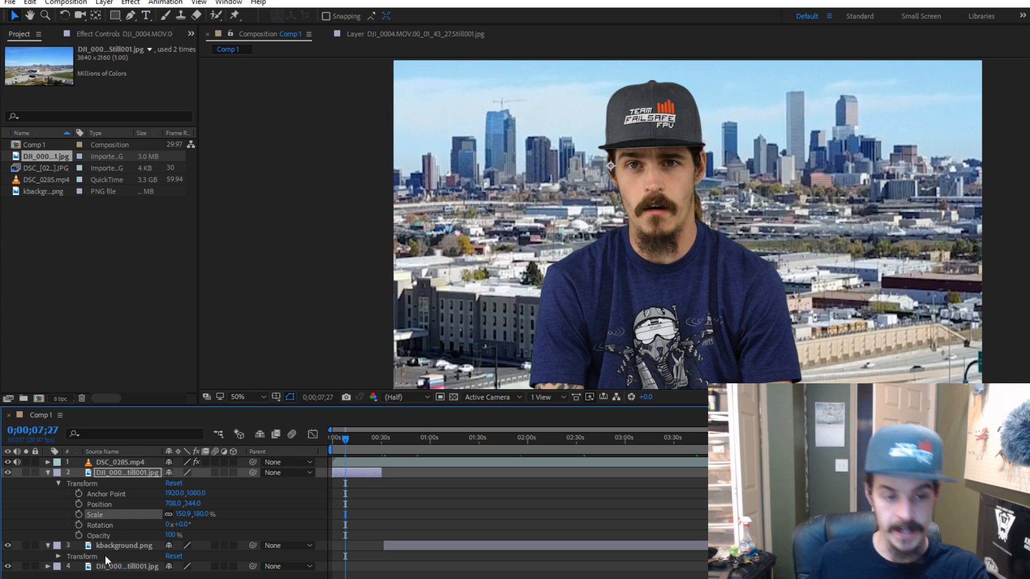
- Scale the bottom skyline still layer proportionally to a horizontal 150.9% to match the opening skyline still
{"action": "left_click", "coordinate": [48, 567]}
{"action": "scroll", "coordinate": [58, 575], "scroll_direction": "down", "scroll_amount": 1}
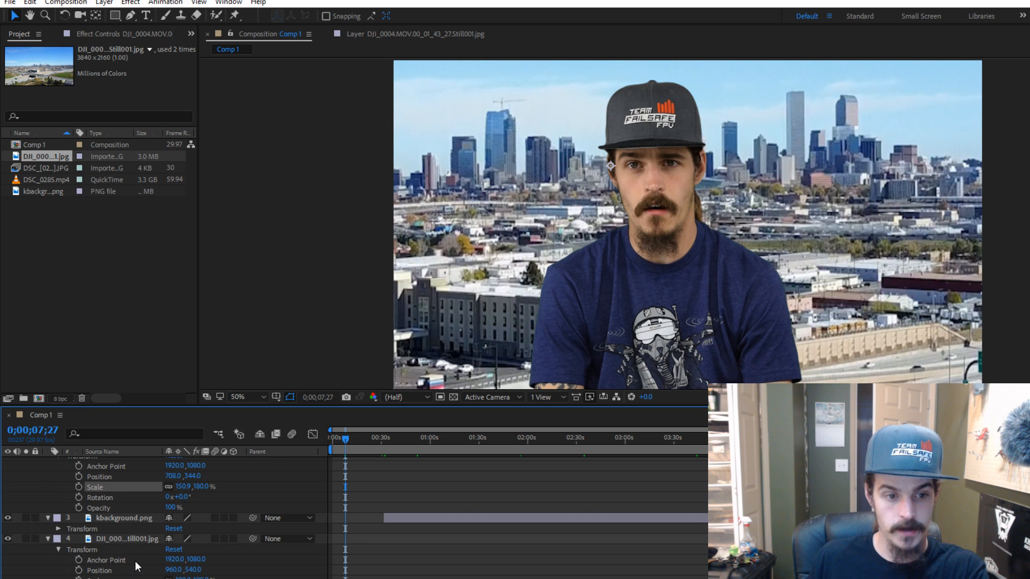
{"action": "left_click", "coordinate": [199, 578]}
{"action": "type", "text": "10"}
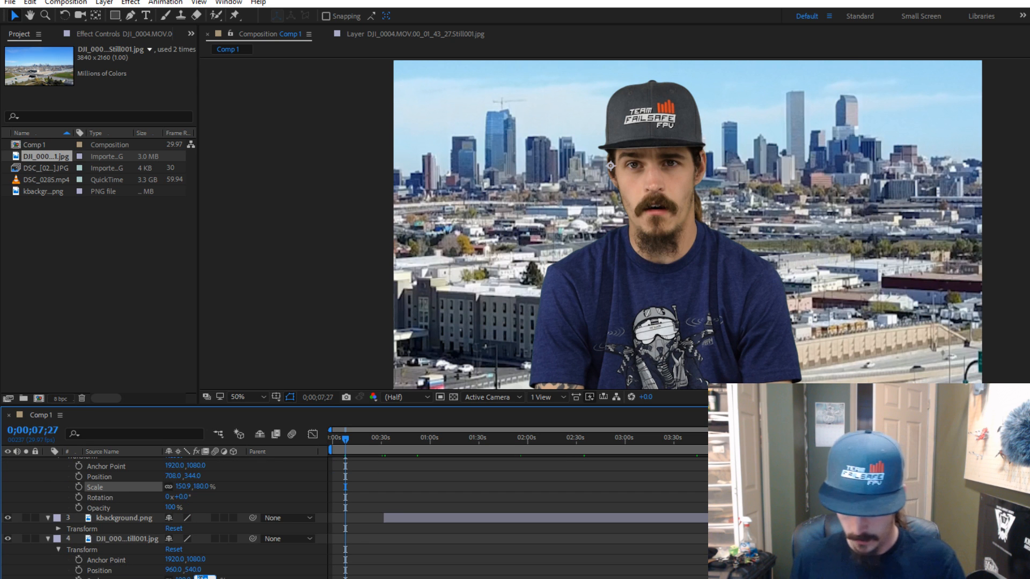
{"action": "key", "text": "Return"}
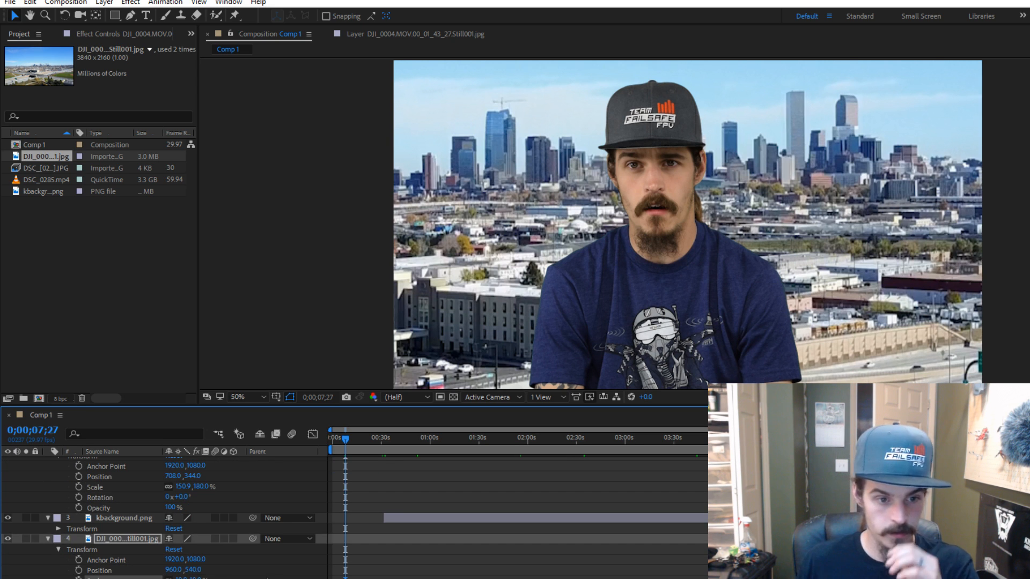
{"action": "left_click", "coordinate": [197, 578]}
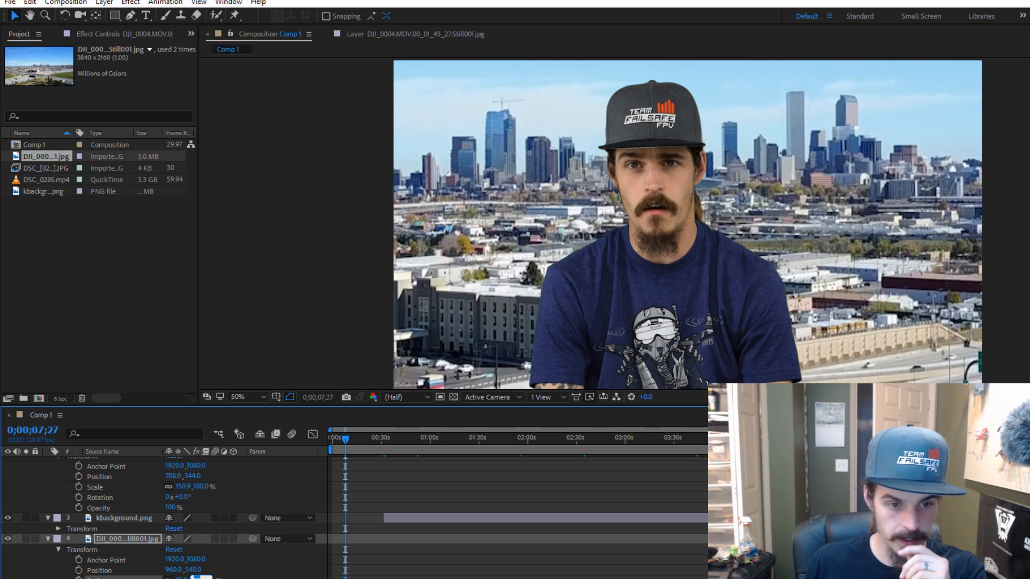
{"action": "type", "text": "10"}
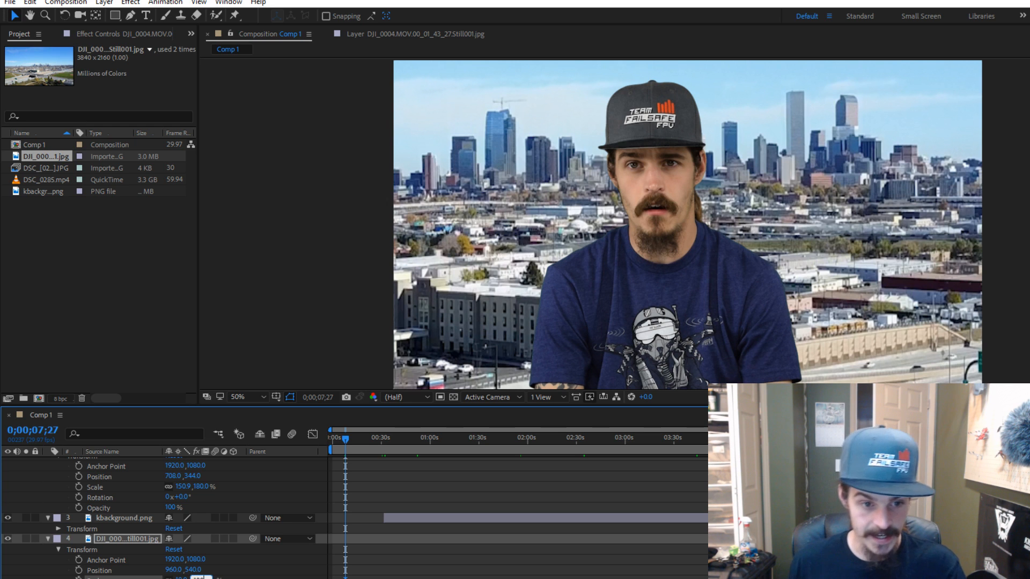
{"action": "key", "text": "Return"}
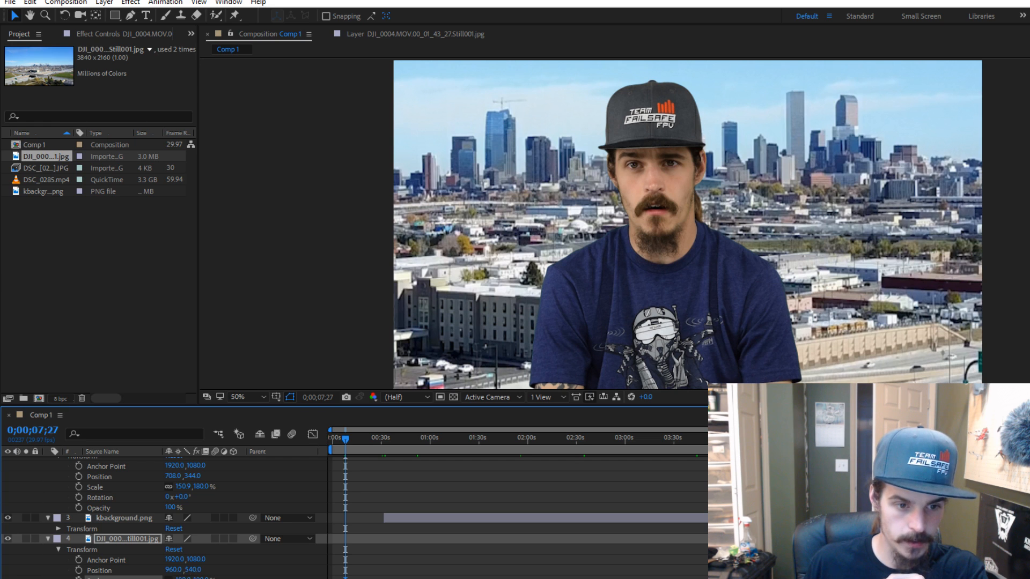
{"action": "left_click", "coordinate": [185, 578]}
{"action": "type", "text": "150.9"}
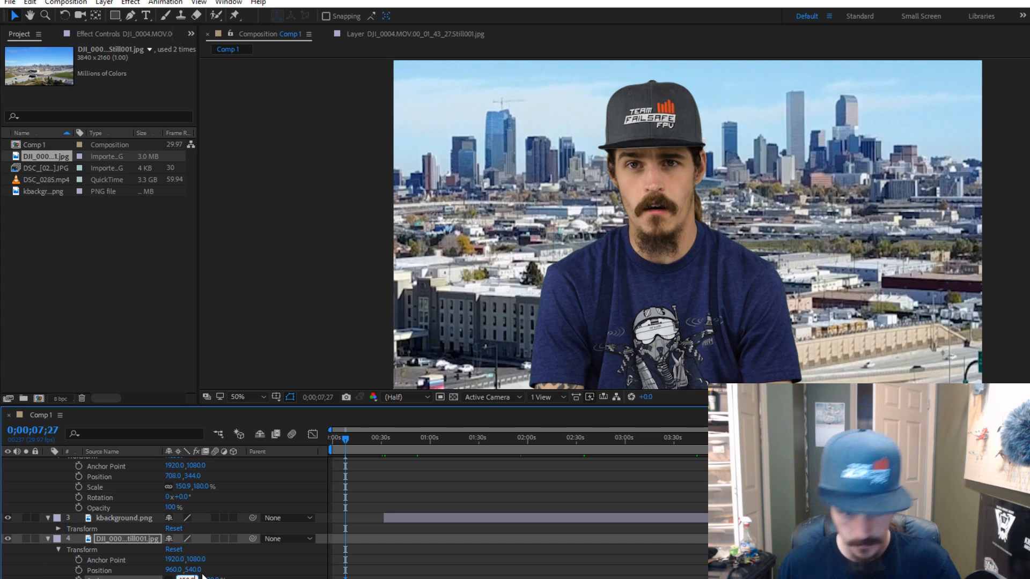
{"action": "key", "text": "Return"}
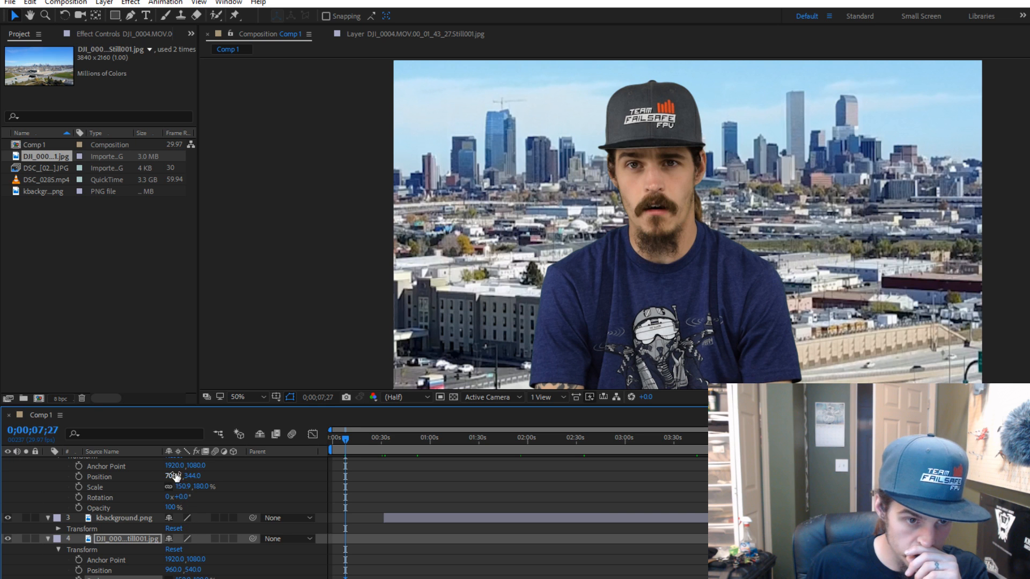
- Set the bottom skyline still layer's position to 708, 344 and check the composite around 0;06;29;08
{"action": "left_click", "coordinate": [174, 571]}
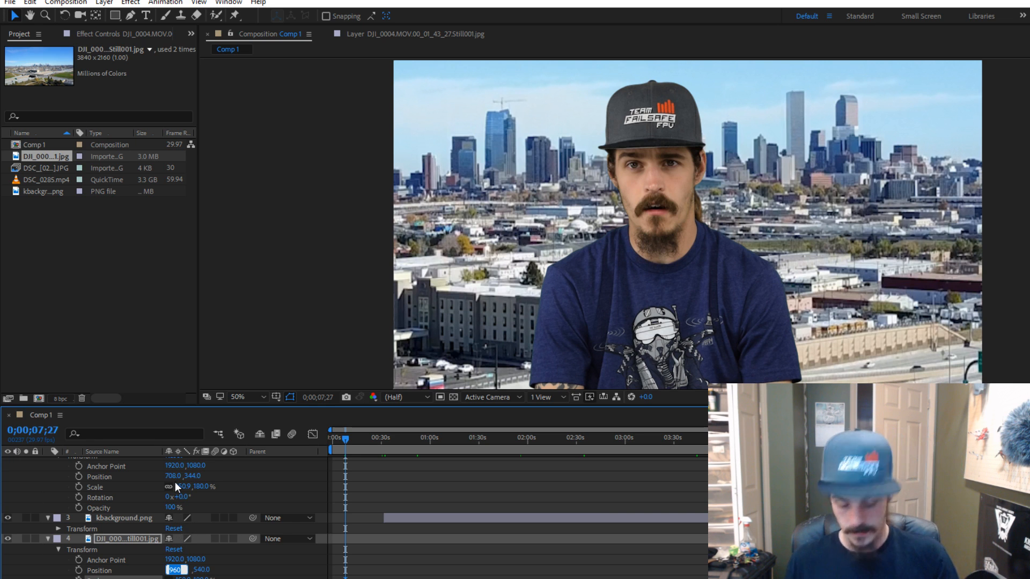
{"action": "type", "text": "708"}
{"action": "key", "text": "Return"}
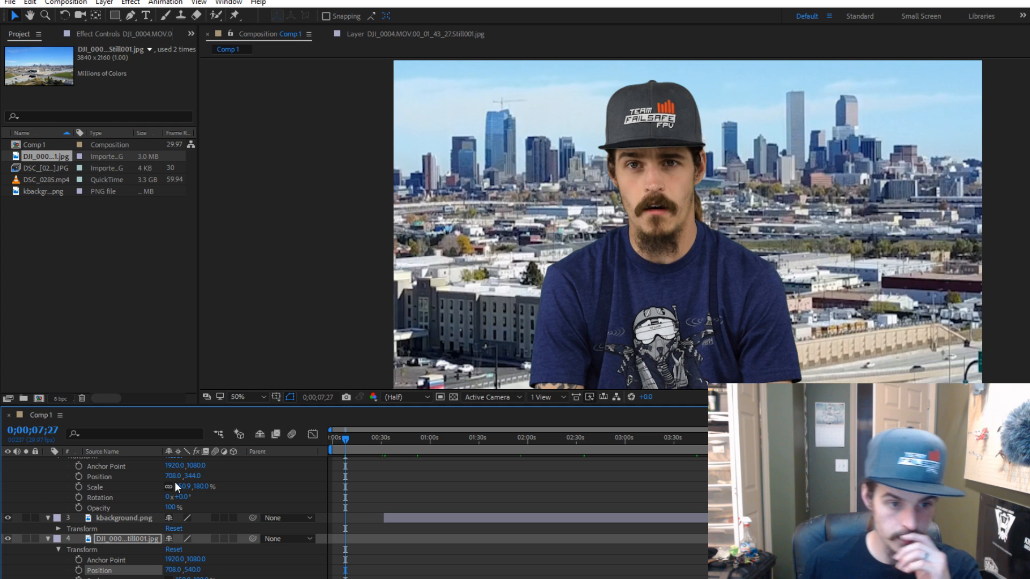
{"action": "left_click", "coordinate": [193, 569]}
{"action": "type", "text": "344"}
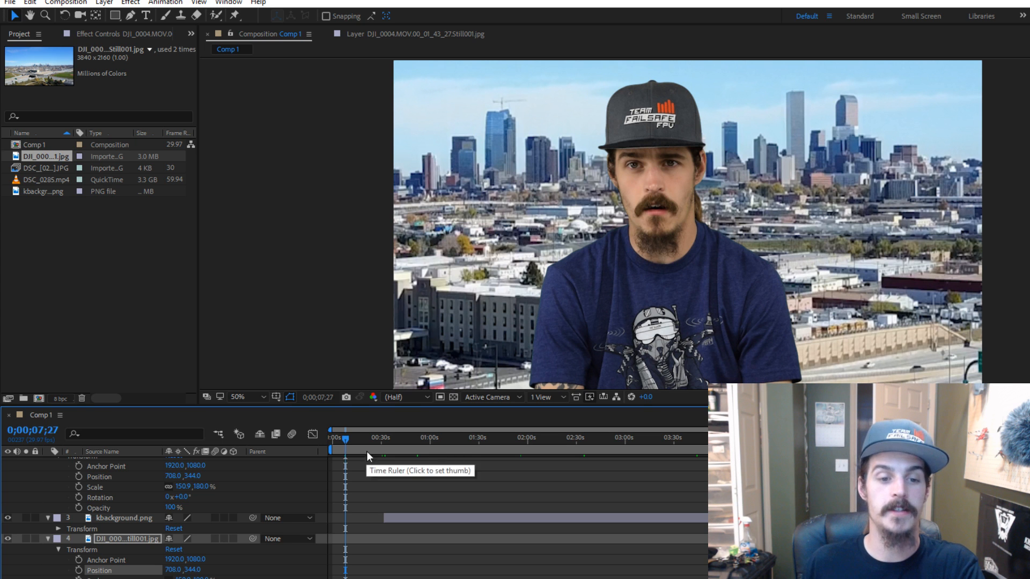
{"action": "left_click_drag", "start_coordinate": [346, 438], "coordinate": [968, 439]}
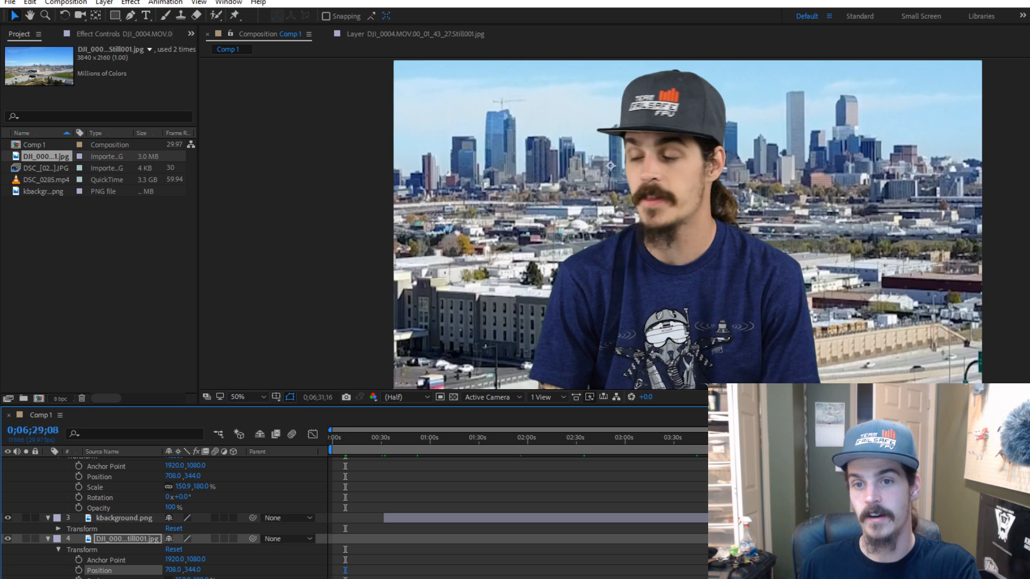
{"action": "key", "text": "Home"}
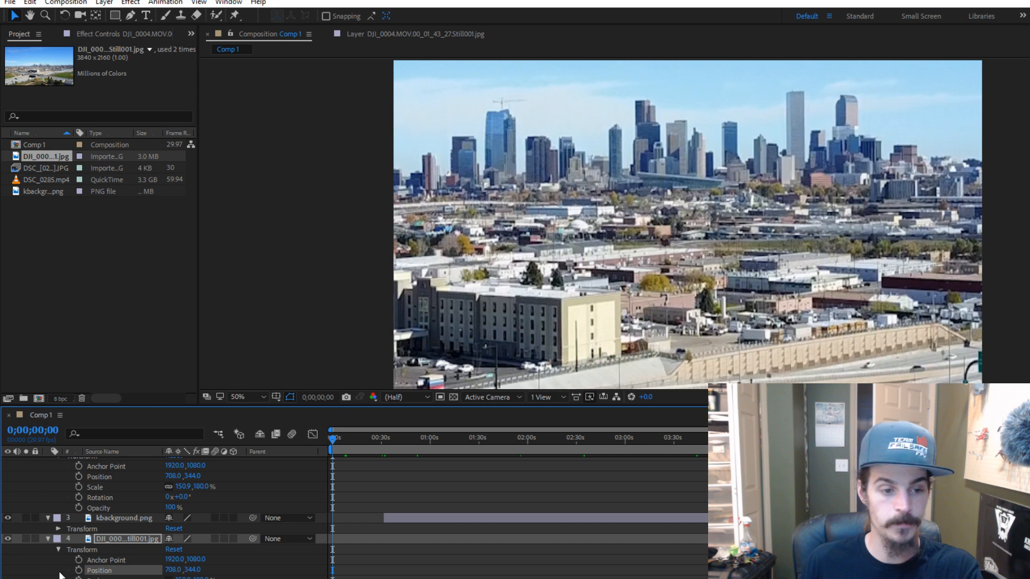
- Collapse the properties of both skyline stills and kbackground.png, and scrub the composite from the start to 0;02;54;18
{"action": "left_click", "coordinate": [48, 539]}
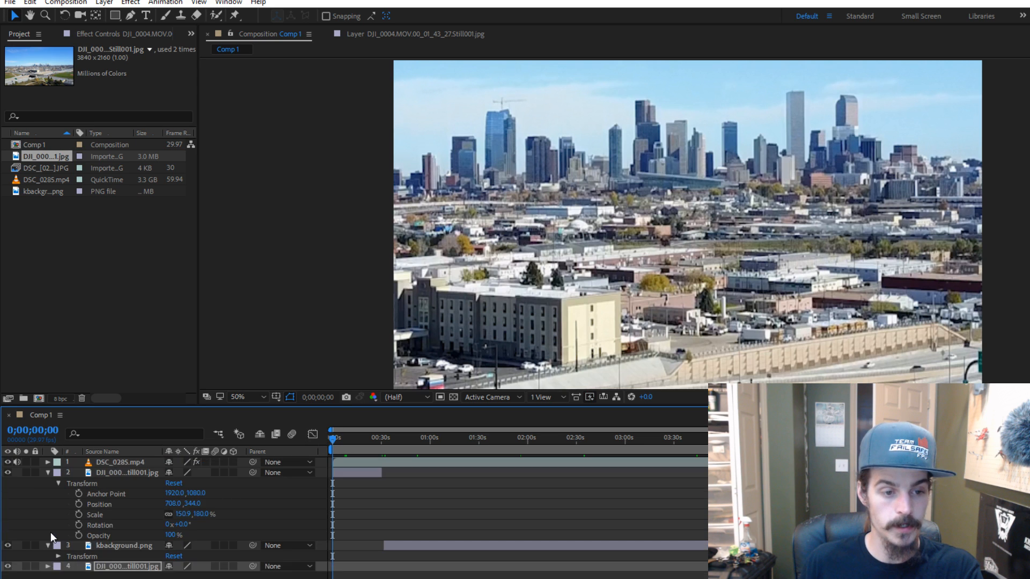
{"action": "left_click", "coordinate": [46, 473]}
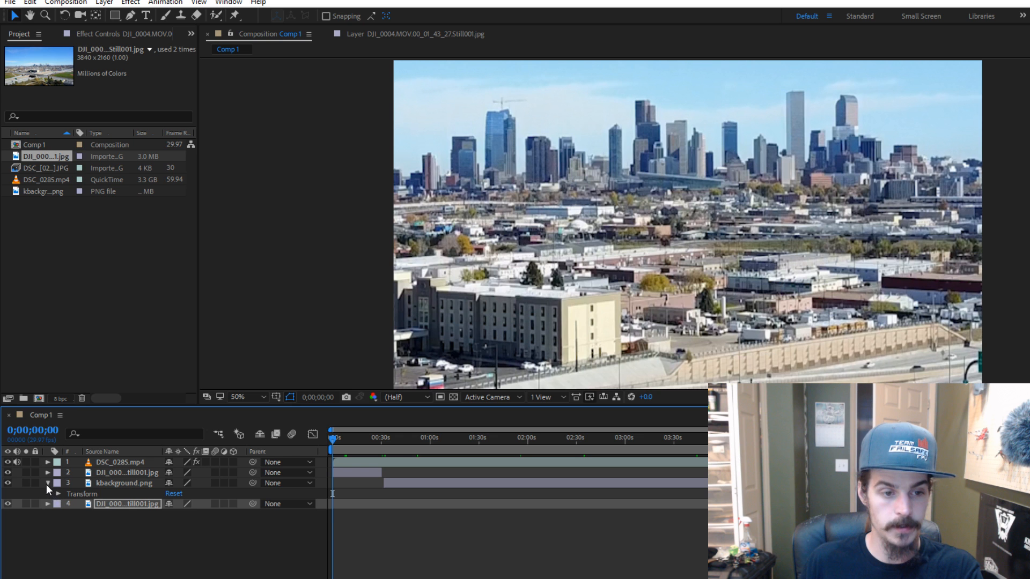
{"action": "left_click", "coordinate": [48, 483]}
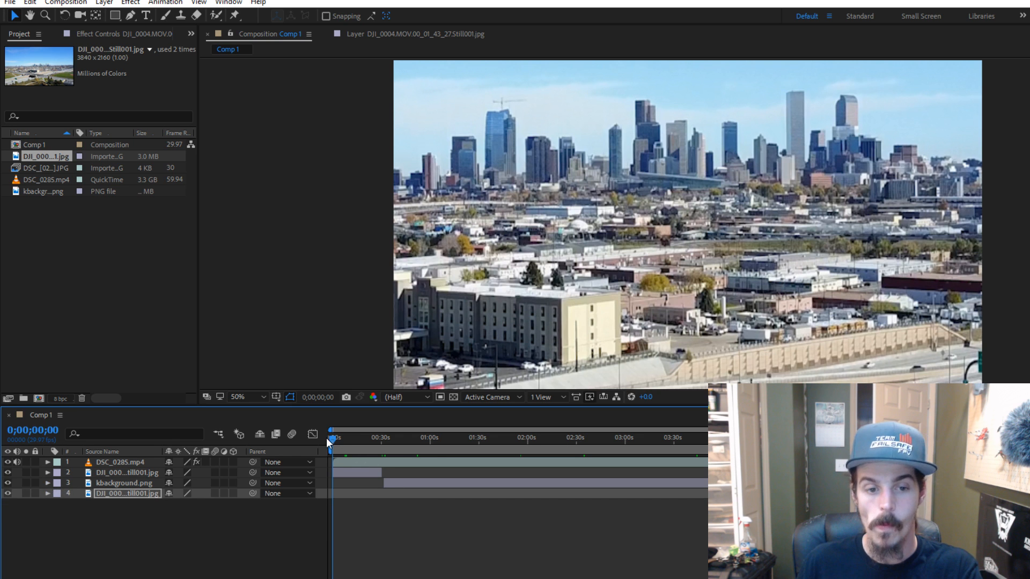
{"action": "left_click_drag", "start_coordinate": [331, 438], "coordinate": [618, 437]}
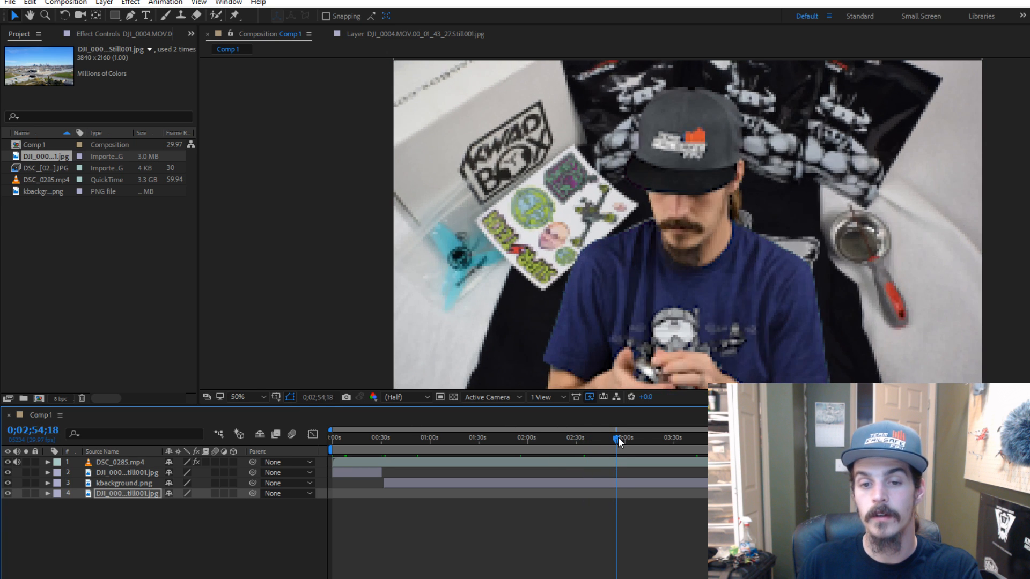
- Adjust the start of the bottom skyline still layer around 0;06;28;27, and check the composite at 0;07;42;02 before returning to the start
{"action": "left_click_drag", "start_coordinate": [618, 437], "coordinate": [965, 442]}
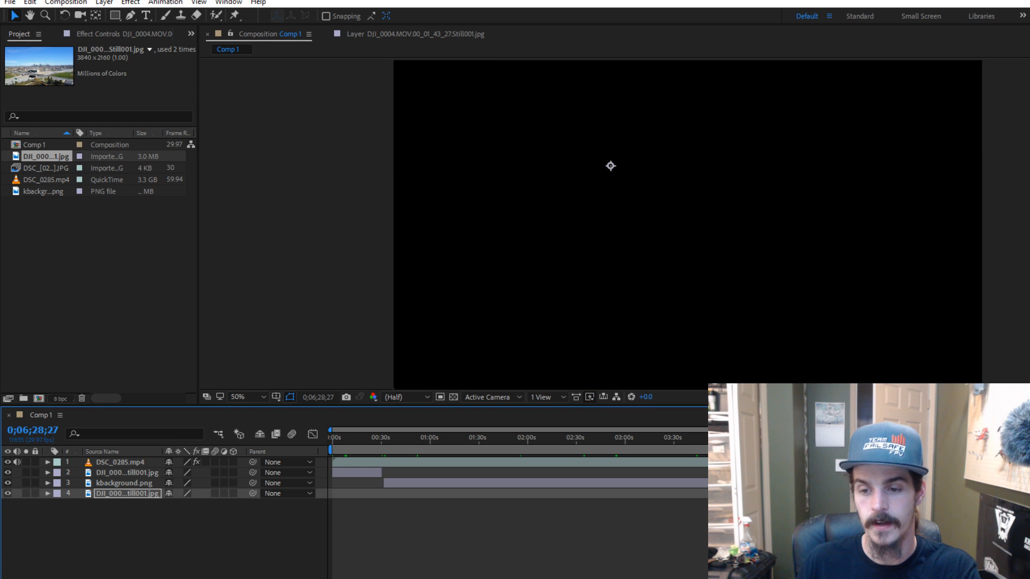
{"action": "left_click", "coordinate": [970, 493]}
{"action": "left_click_drag", "start_coordinate": [970, 493], "coordinate": [966, 493]}
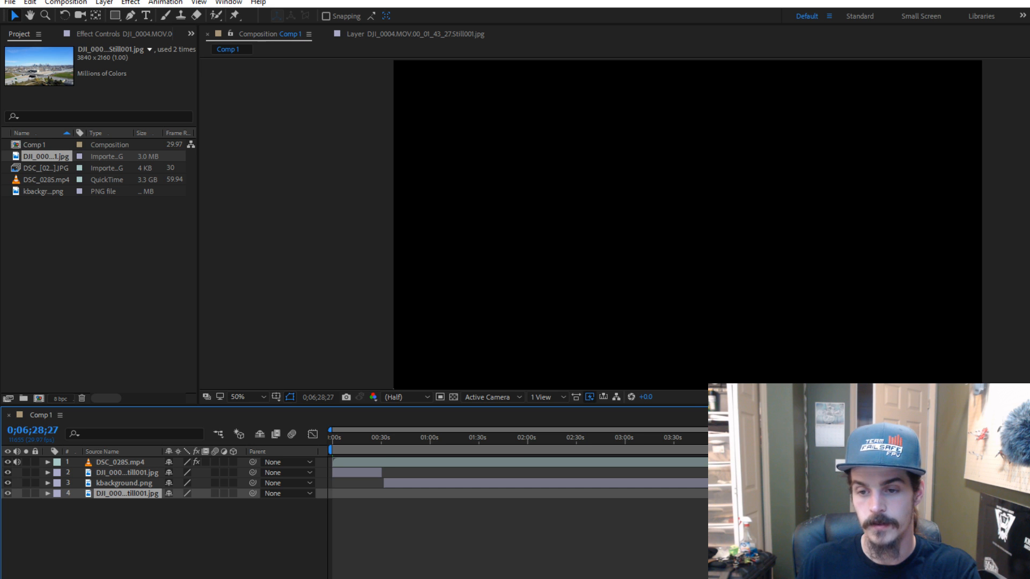
{"action": "left_click_drag", "start_coordinate": [964, 441], "coordinate": [1029, 441]}
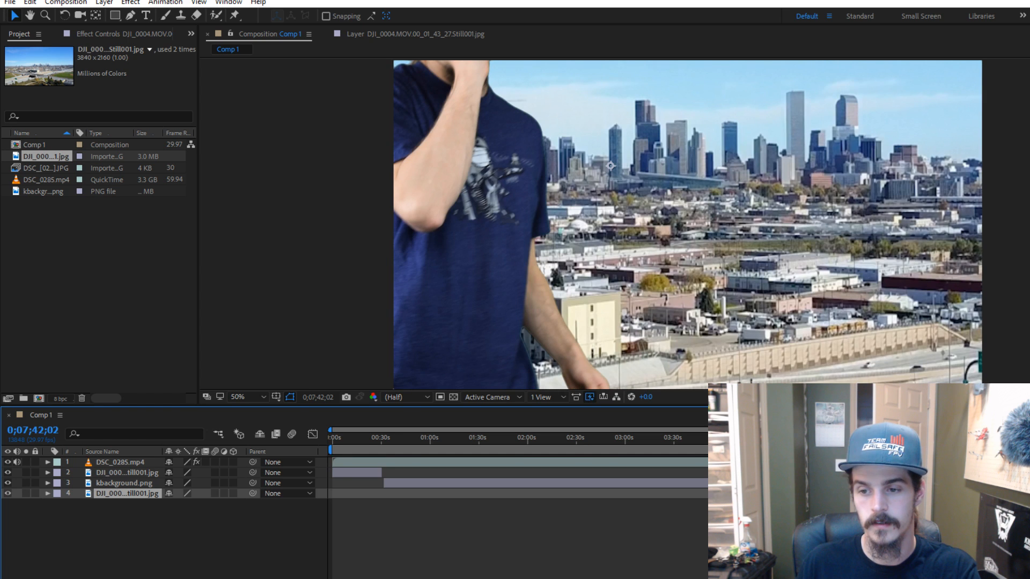
{"action": "left_click_drag", "start_coordinate": [1029, 442], "coordinate": [276, 463]}
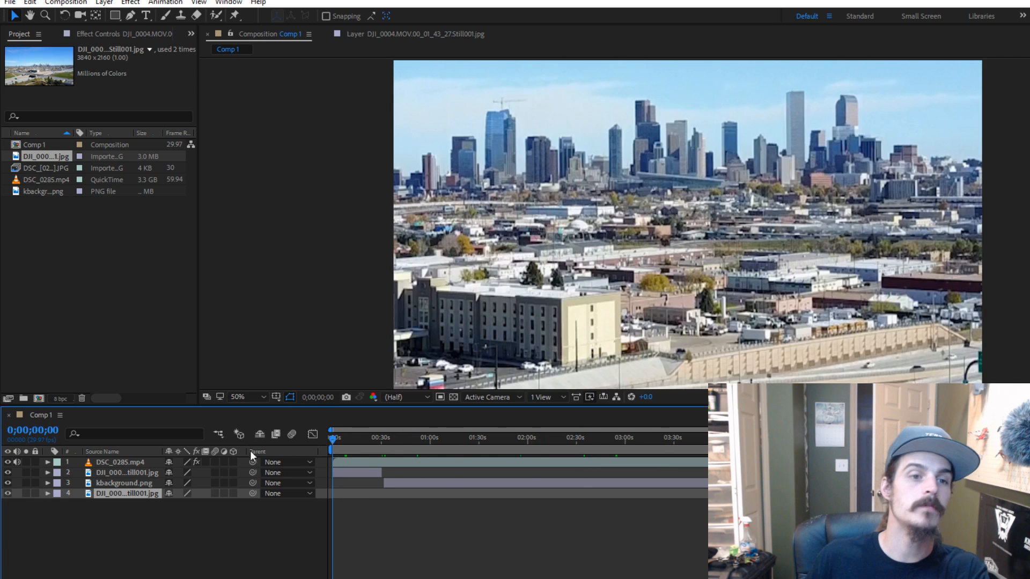
- Save the After Effects project as marchkbox18 in the Documents folder
{"action": "left_click", "coordinate": [9, 2]}
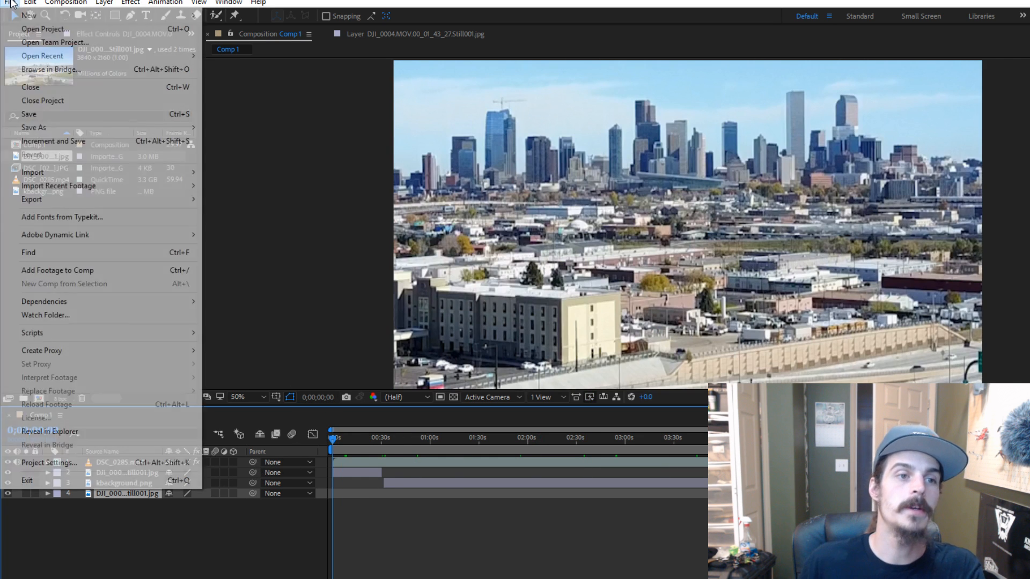
{"action": "left_click", "coordinate": [444, 578]}
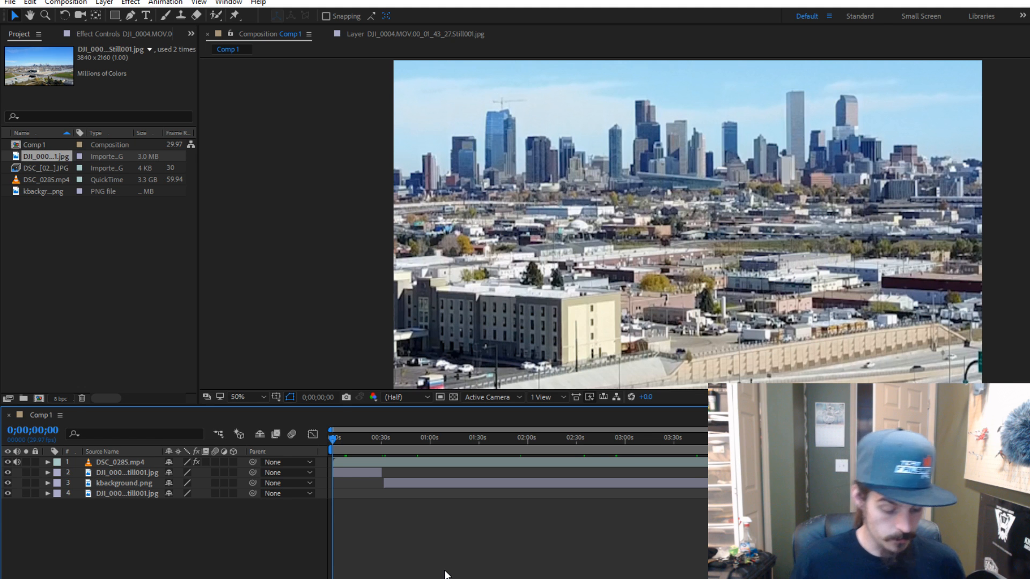
{"action": "key", "text": "ctrl+s"}
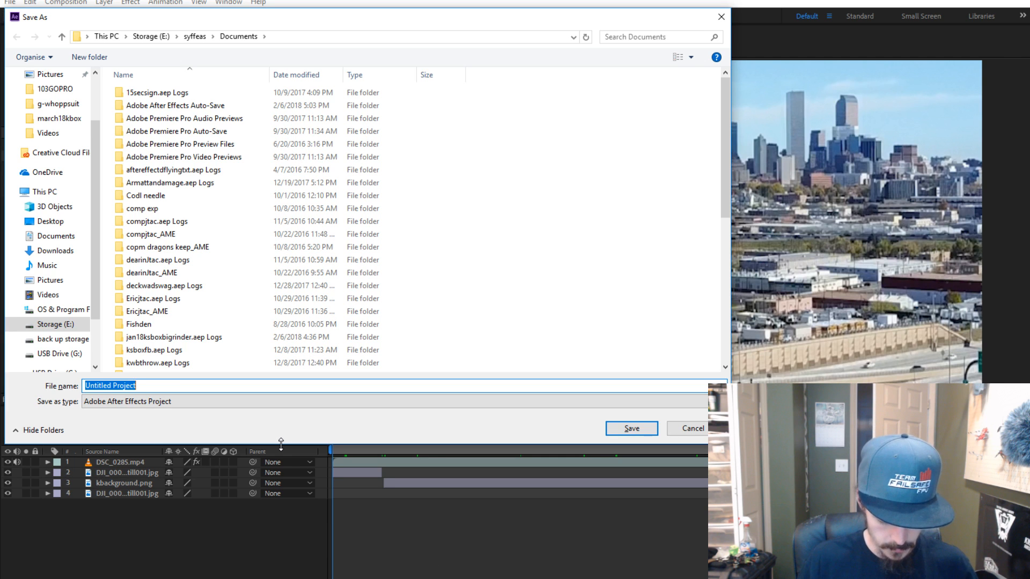
{"action": "type", "text": "marchk"}
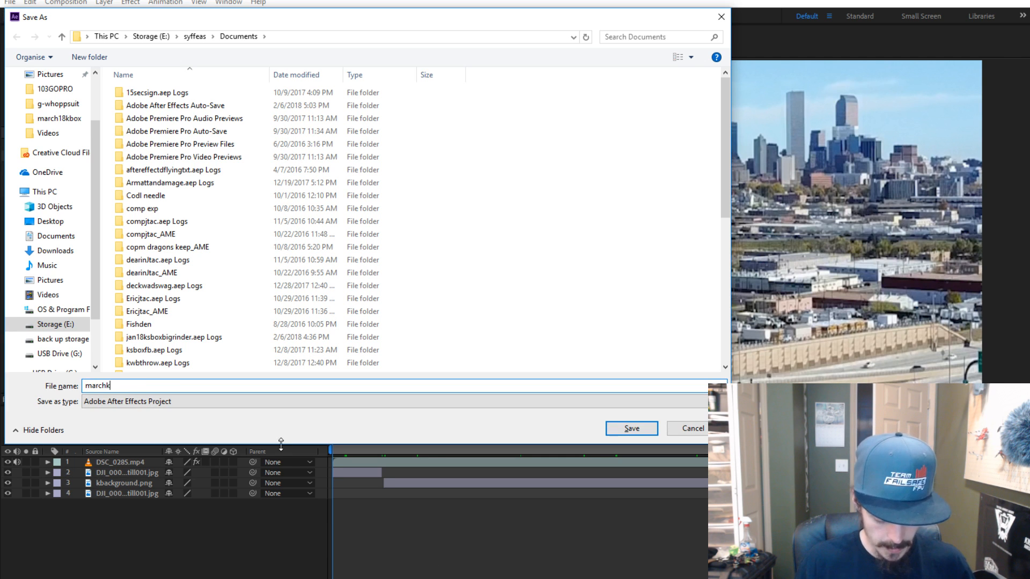
{"action": "type", "text": "box1"}
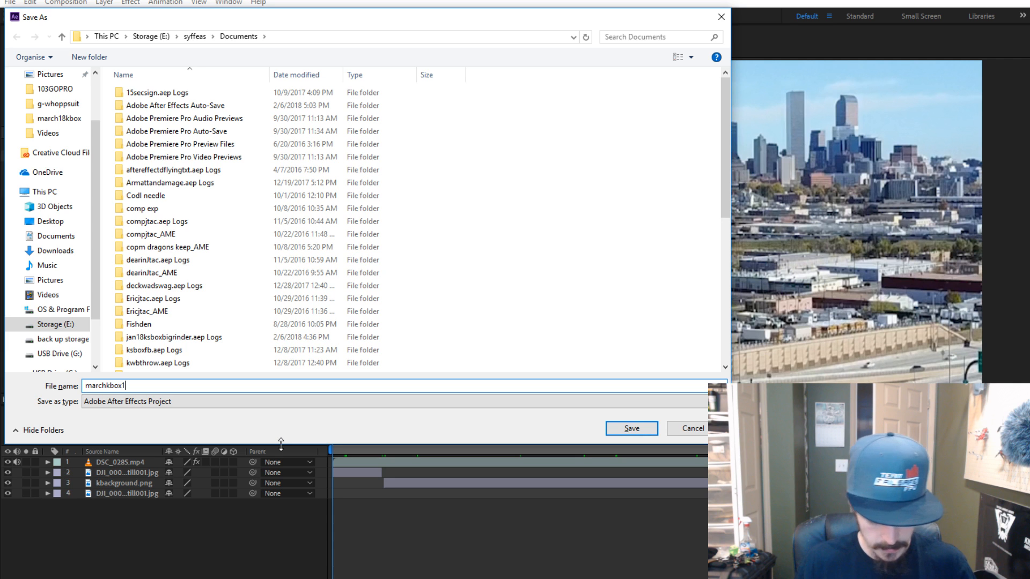
{"action": "type", "text": "8"}
{"action": "left_click", "coordinate": [632, 428]}
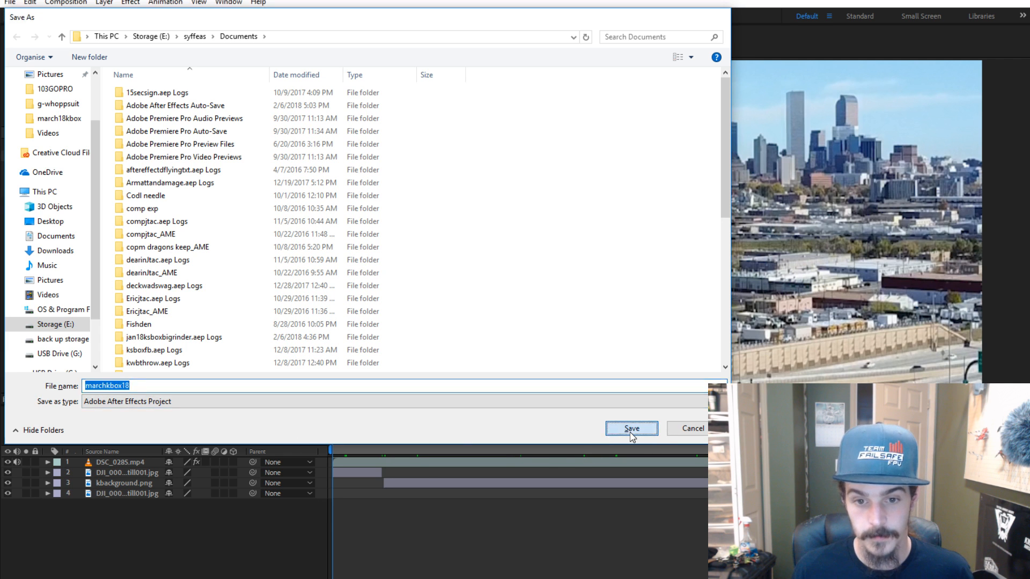
- Add Comp 1 to the render queue and render it as Comp 1.avi with the Best Settings and Lossless presets
{"action": "left_click", "coordinate": [10, 3]}
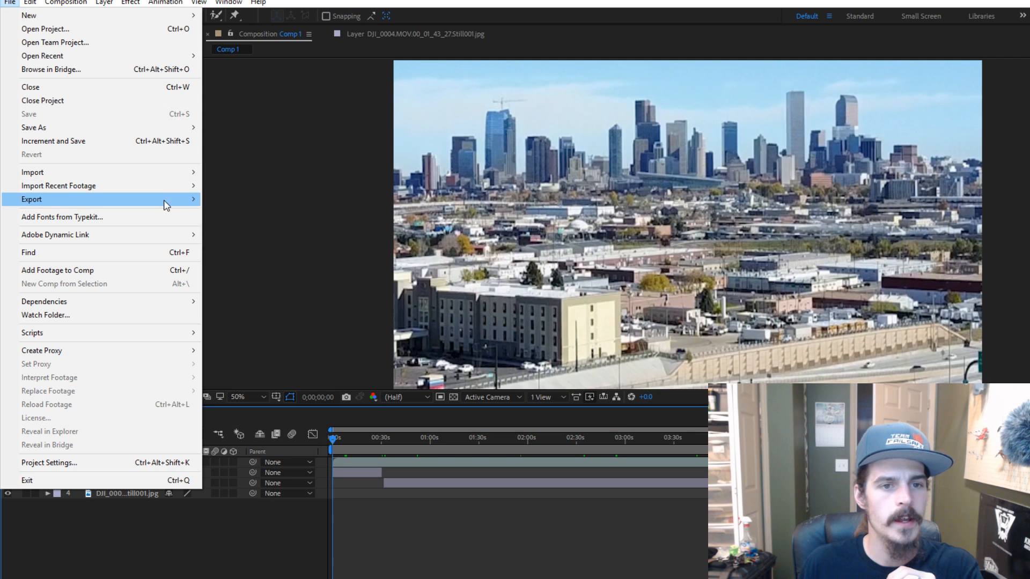
{"action": "mouse_move", "coordinate": [157, 205]}
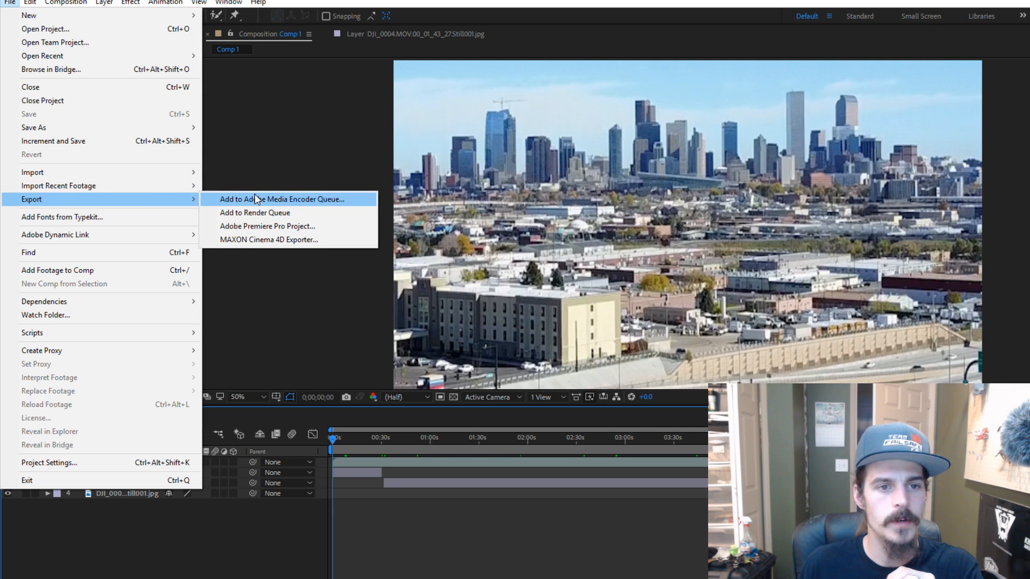
{"action": "left_click", "coordinate": [261, 214]}
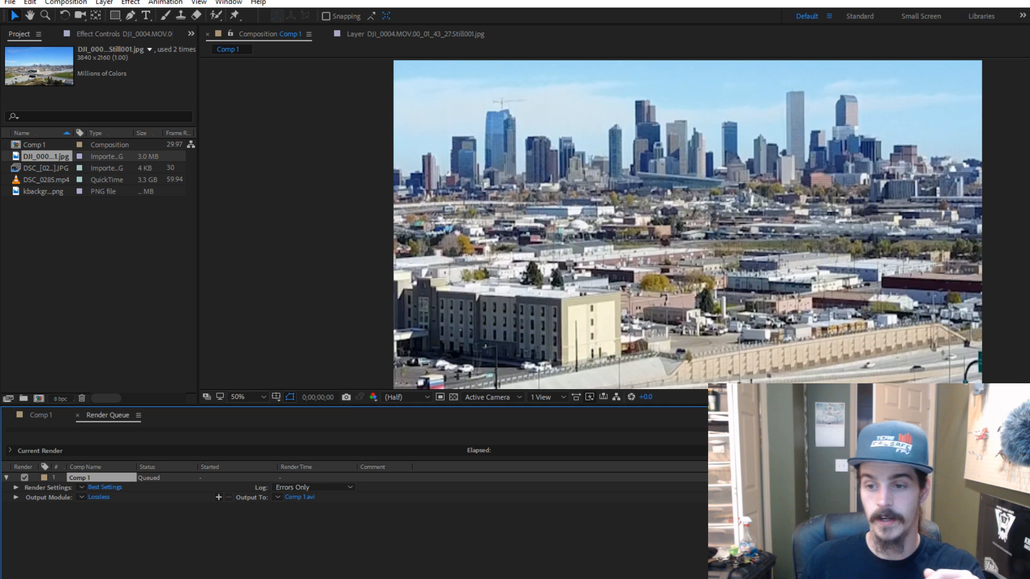
{"action": "left_click", "coordinate": [1002, 451]}
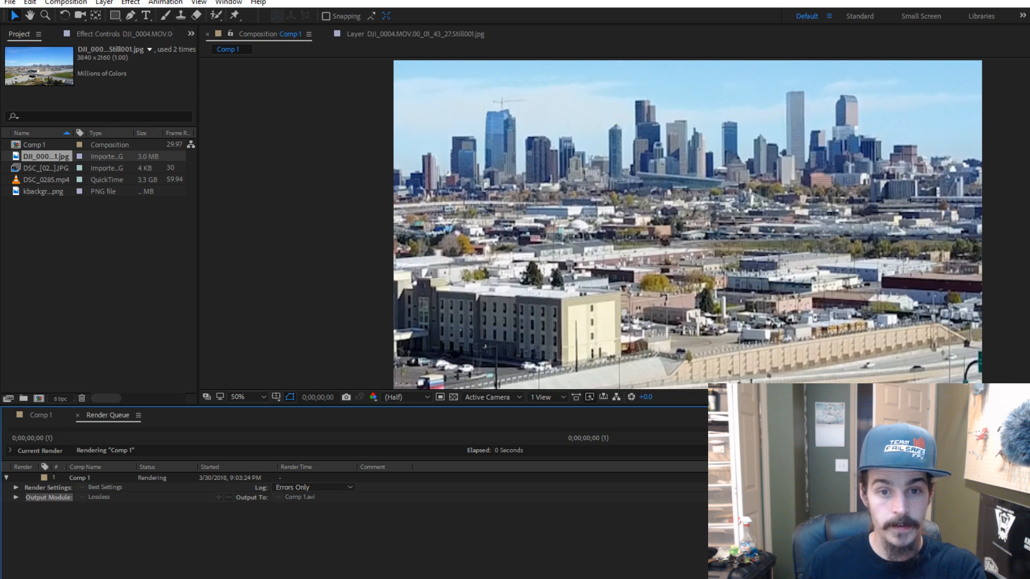
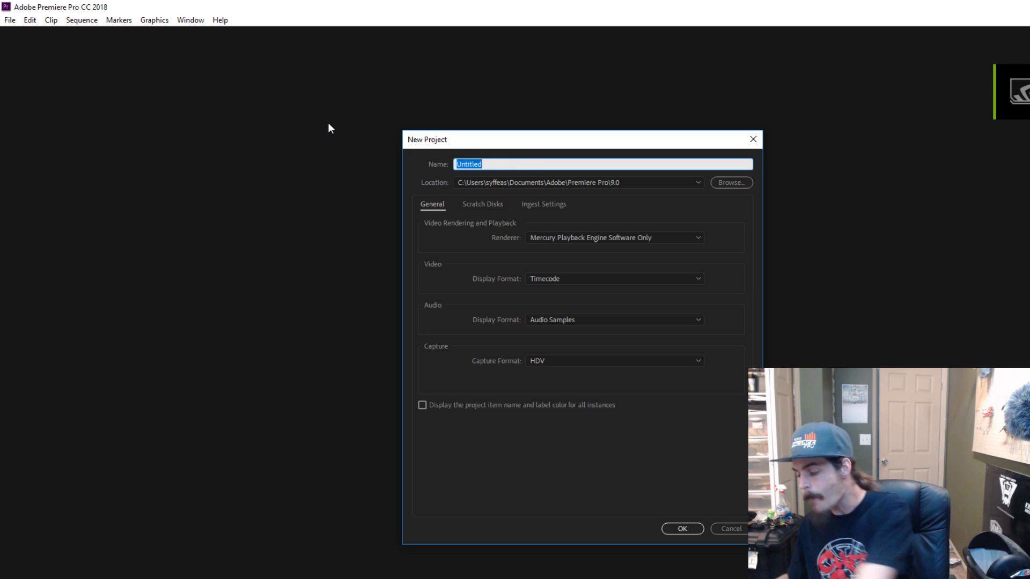
- Switch to Adobe Premiere Pro and create a new project named marchkboxfinal
{"action": "type", "text": "k"}
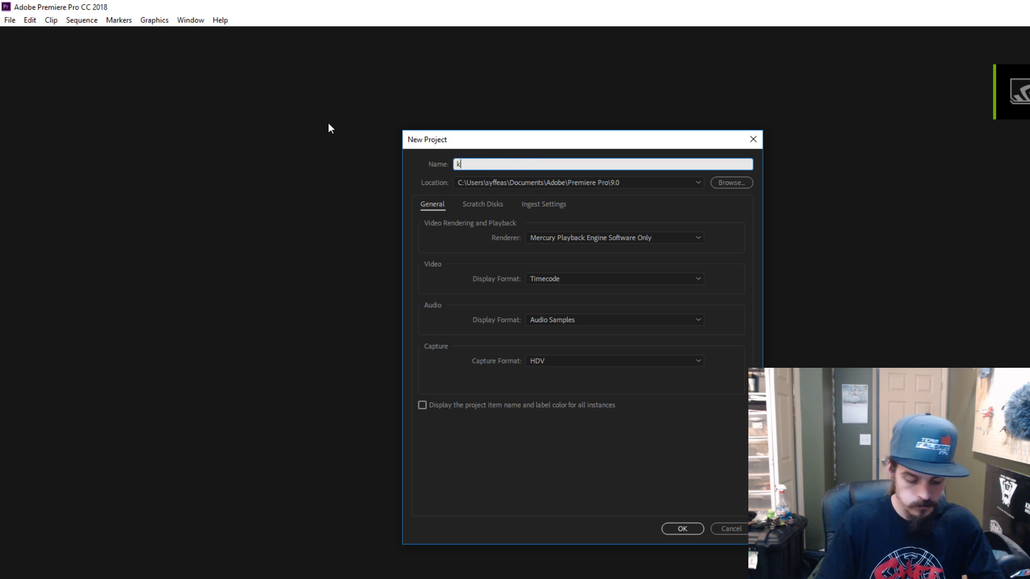
{"action": "key", "text": "BackSpace"}
{"action": "type", "text": "marchkboxfinal"}
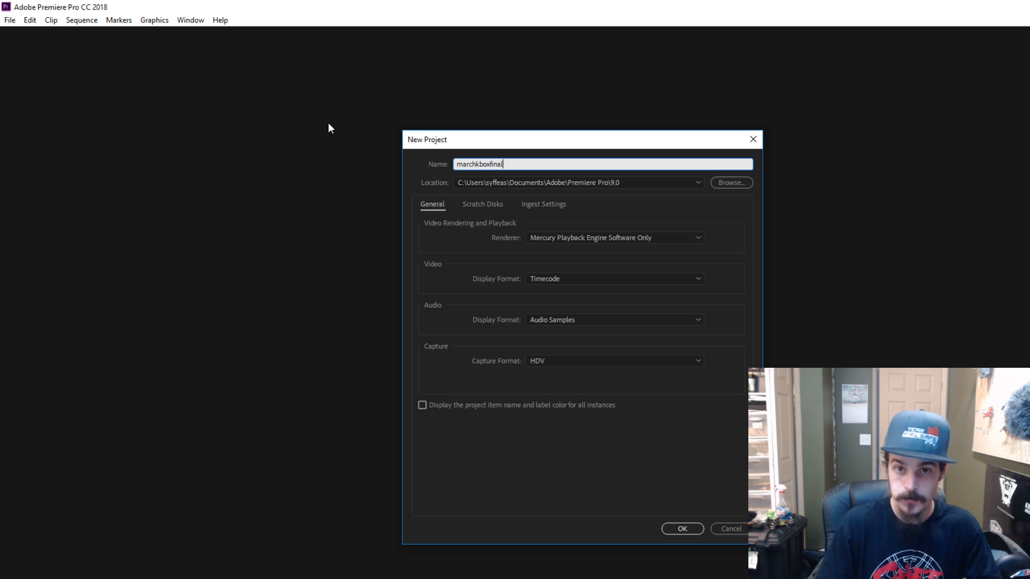
{"action": "left_click", "coordinate": [683, 529]}
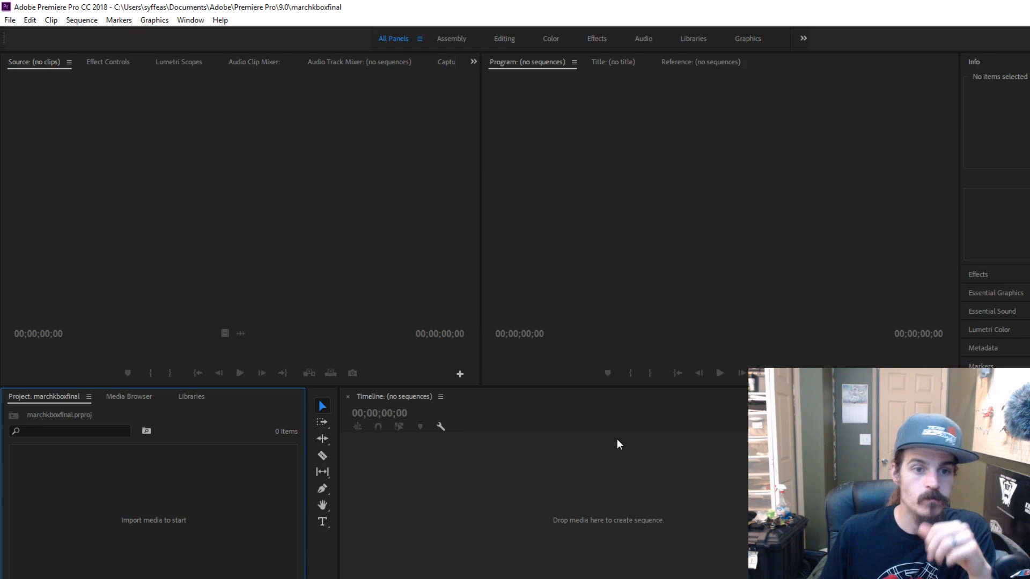
- Close the panel group containing Info and widen the Project panel to make room for media
{"action": "right_click", "coordinate": [1009, 58]}
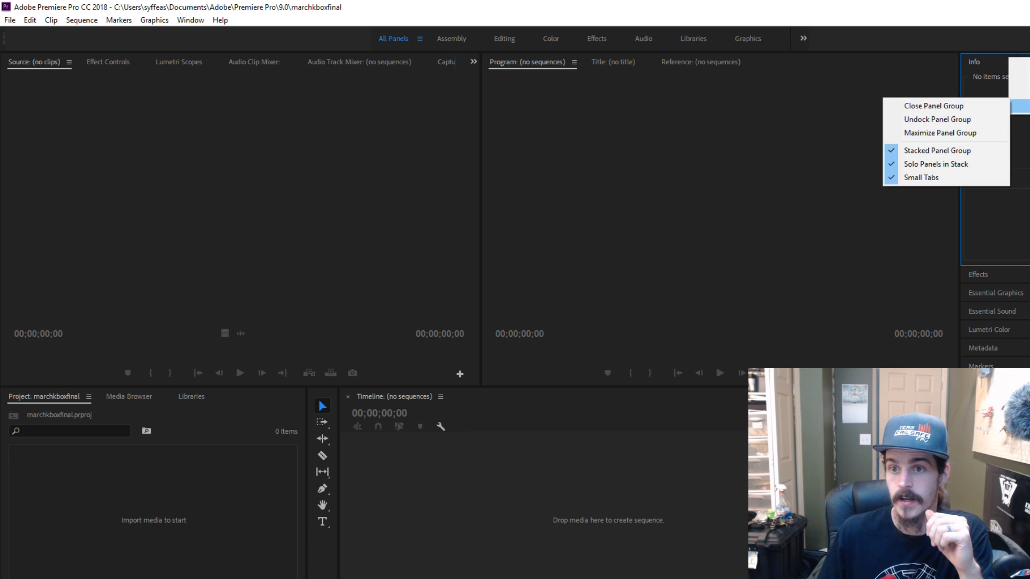
{"action": "left_click", "coordinate": [961, 107]}
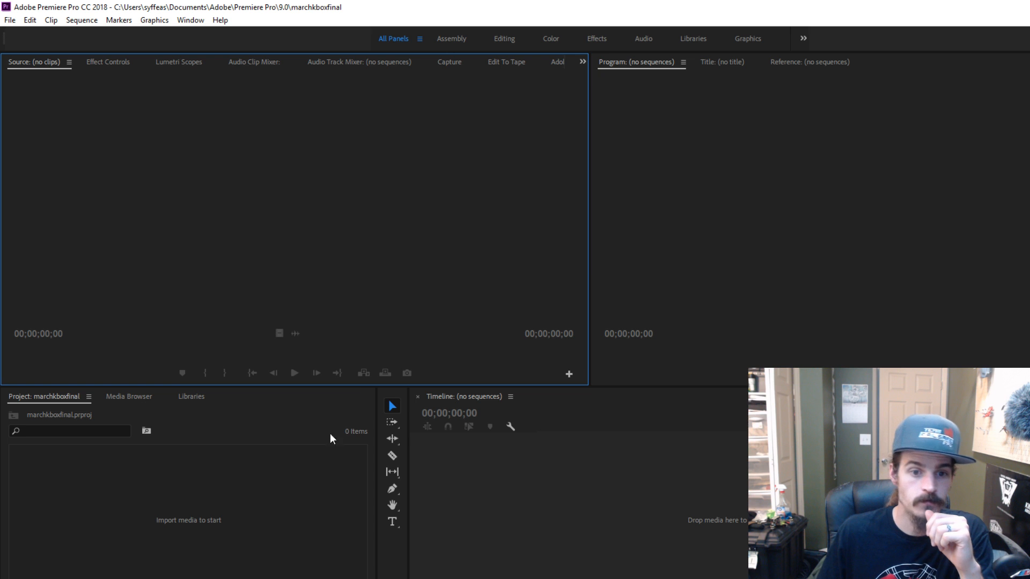
{"action": "left_click_drag", "start_coordinate": [409, 461], "coordinate": [568, 466]}
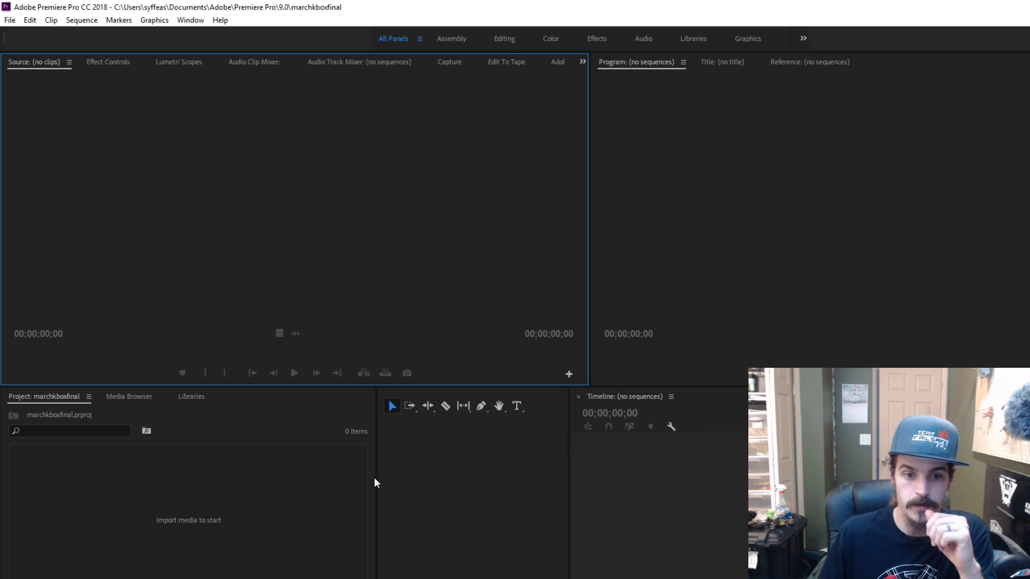
{"action": "left_click_drag", "start_coordinate": [377, 478], "coordinate": [533, 495]}
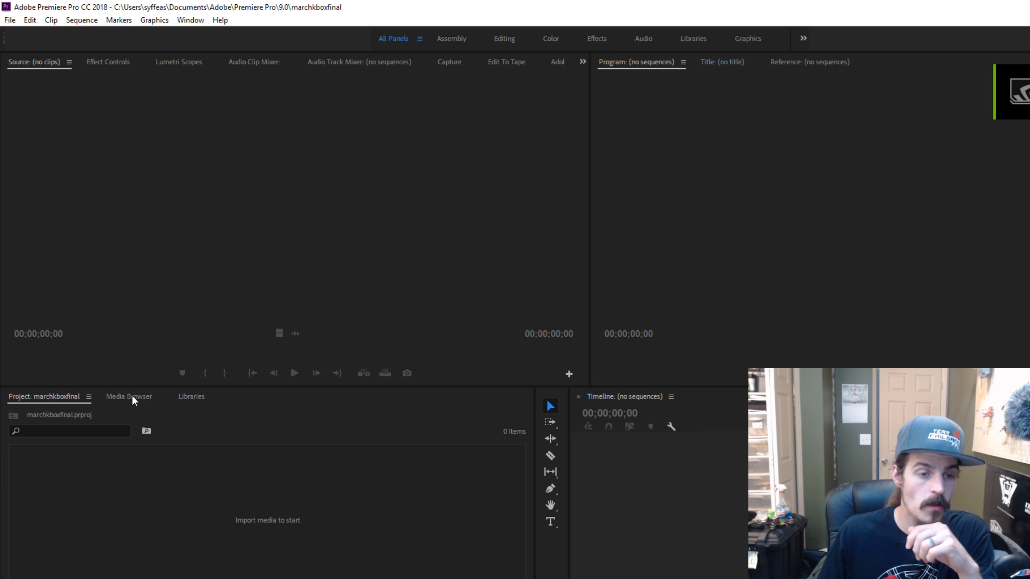
- Import the music track See_you_Soon from the download music folder into the project
{"action": "double_click", "coordinate": [138, 494]}
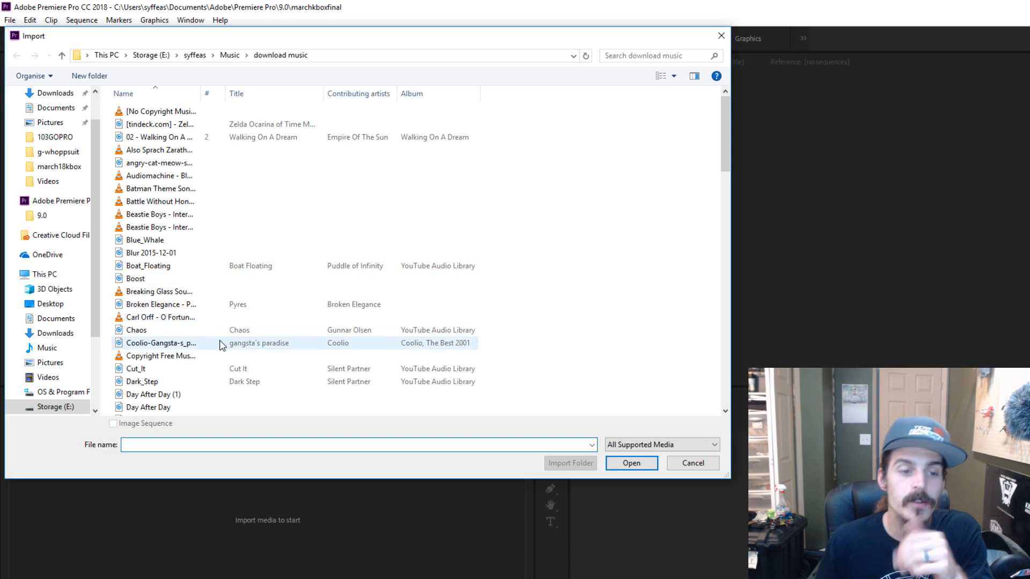
{"action": "scroll", "coordinate": [192, 330], "scroll_direction": "down", "scroll_amount": 4}
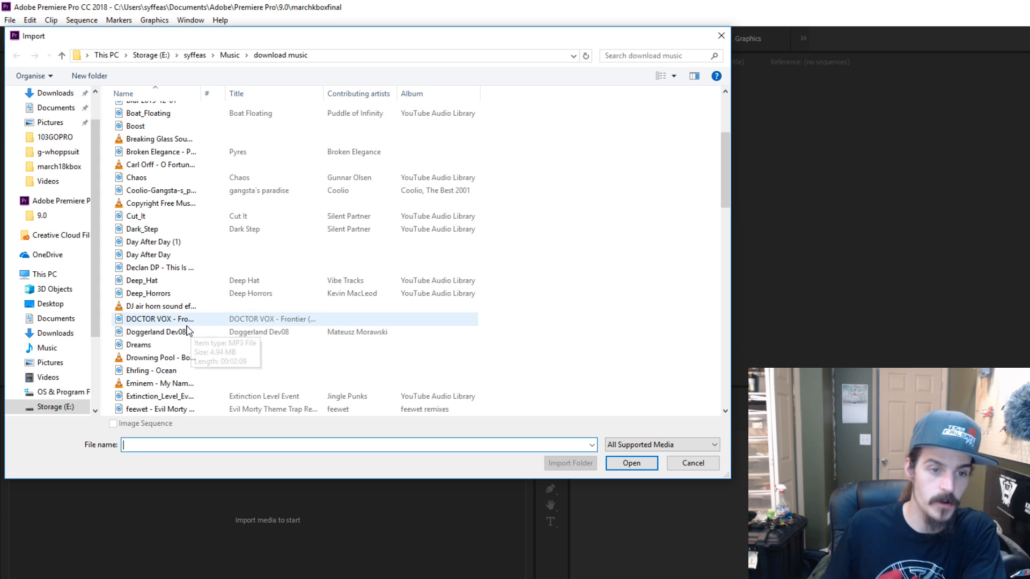
{"action": "scroll", "coordinate": [185, 329], "scroll_direction": "down", "scroll_amount": 5}
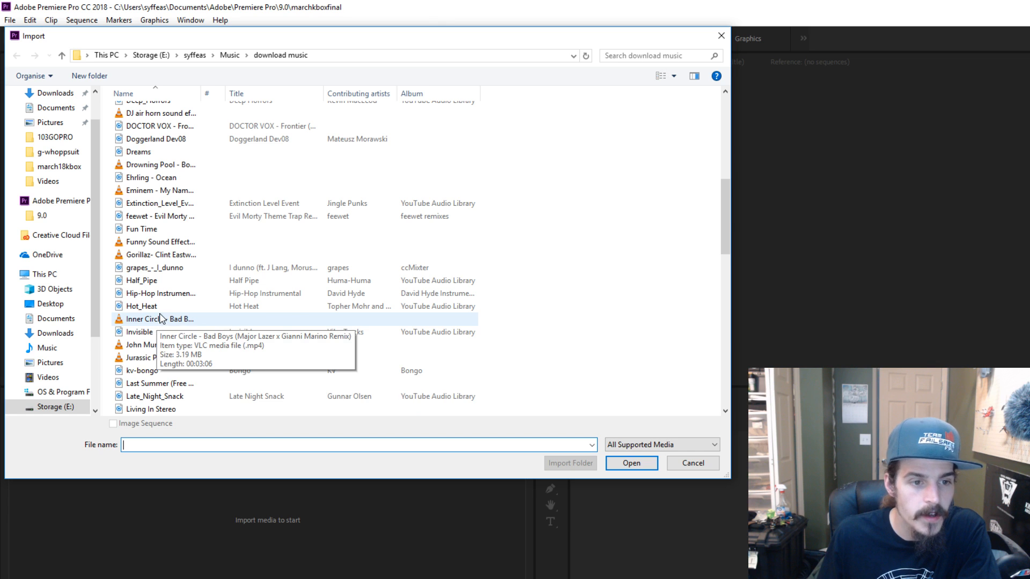
{"action": "scroll", "coordinate": [158, 325], "scroll_direction": "down", "scroll_amount": 4}
{"action": "scroll", "coordinate": [161, 320], "scroll_direction": "down", "scroll_amount": 1}
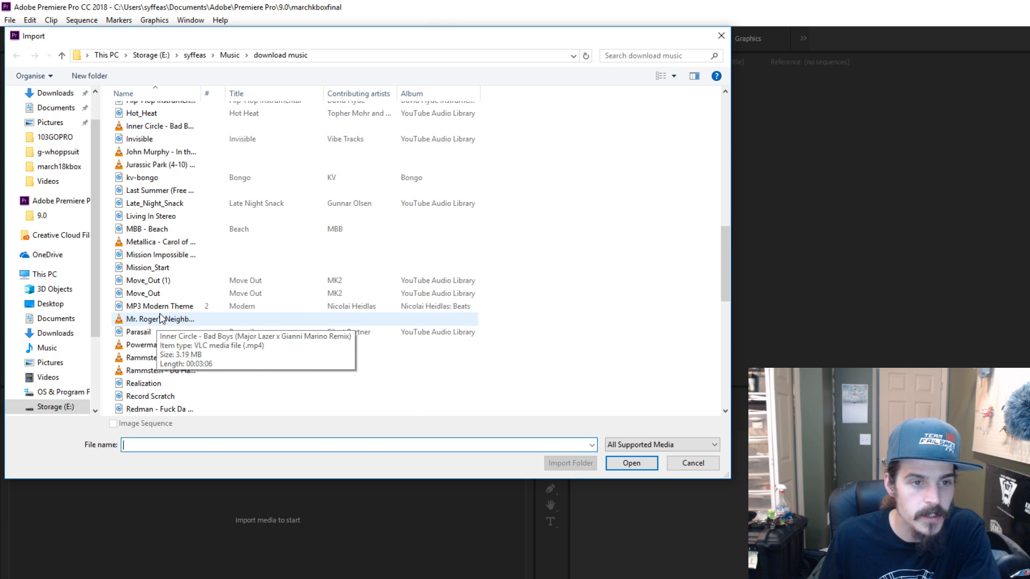
{"action": "scroll", "coordinate": [161, 319], "scroll_direction": "down", "scroll_amount": 3}
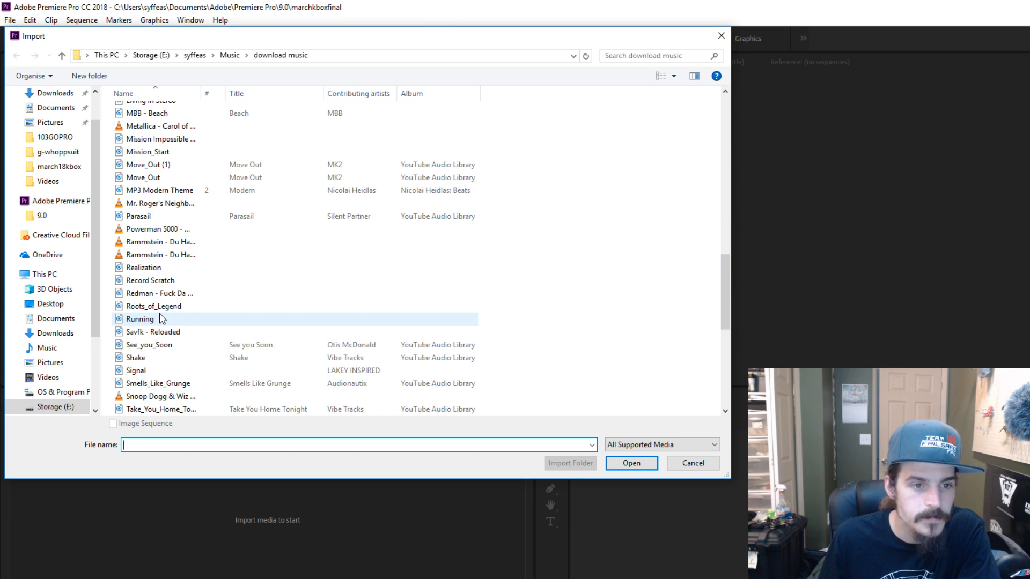
{"action": "left_click", "coordinate": [164, 345]}
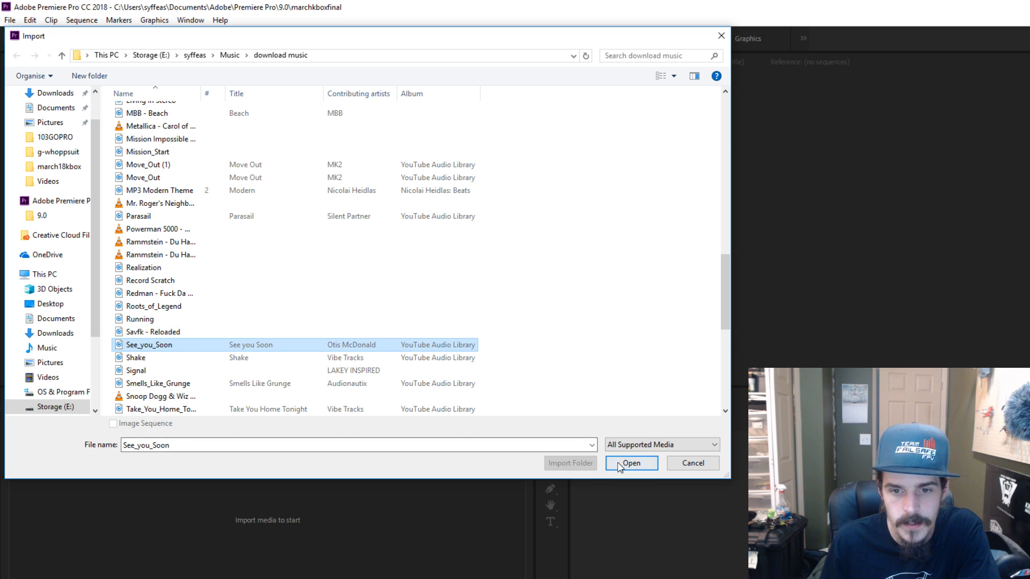
{"action": "left_click", "coordinate": [631, 463]}
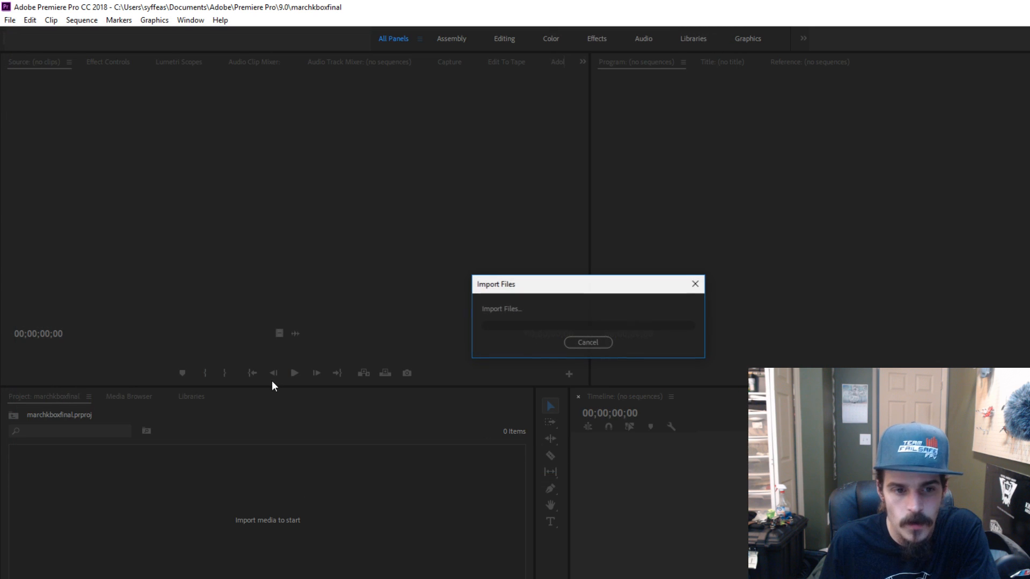
- Import the rendered Comp 1 video from the Videos folder into the project
{"action": "double_click", "coordinate": [266, 480]}
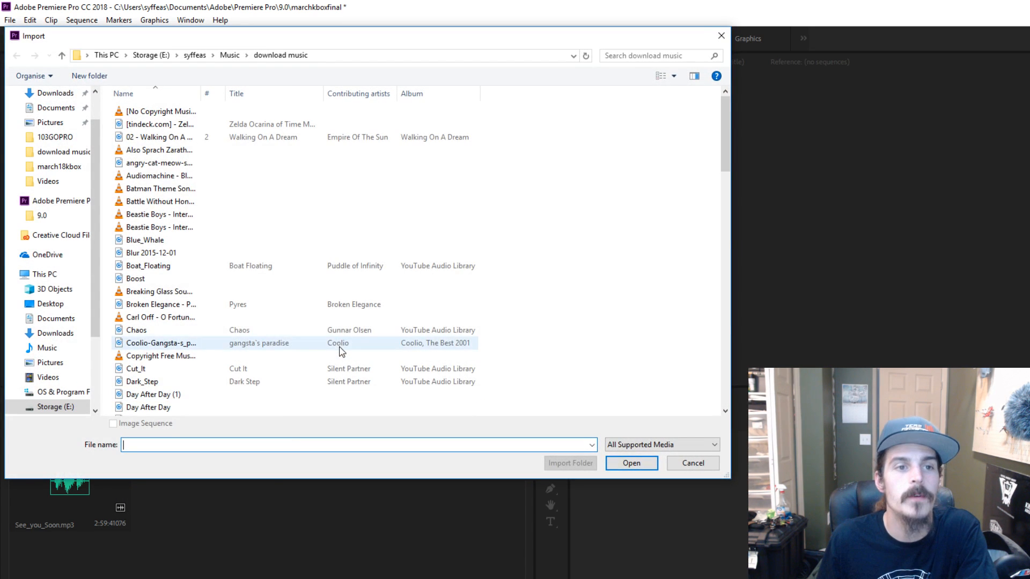
{"action": "left_click", "coordinate": [194, 55]}
{"action": "double_click", "coordinate": [157, 150]}
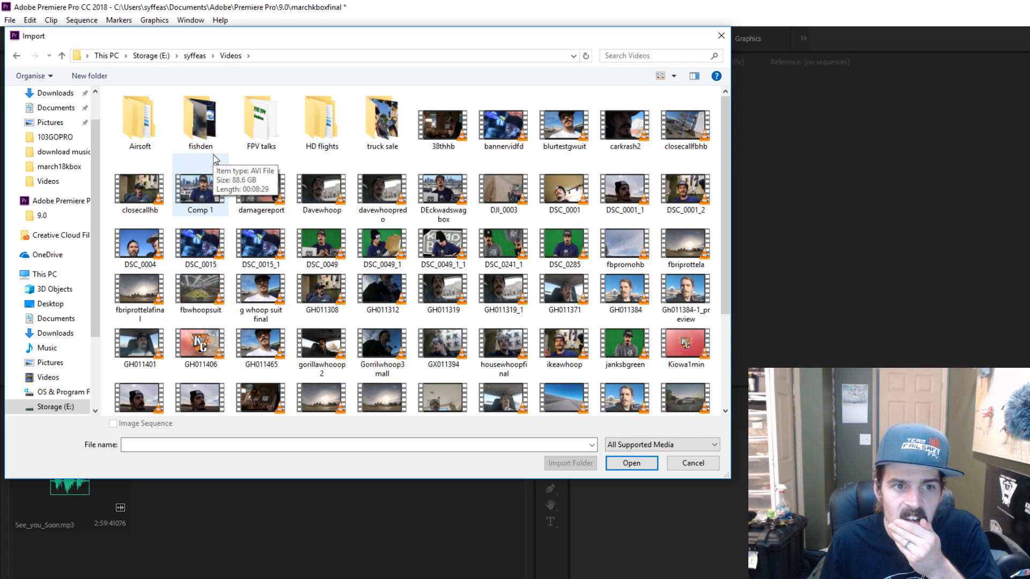
{"action": "left_click", "coordinate": [198, 200]}
{"action": "left_click", "coordinate": [631, 463]}
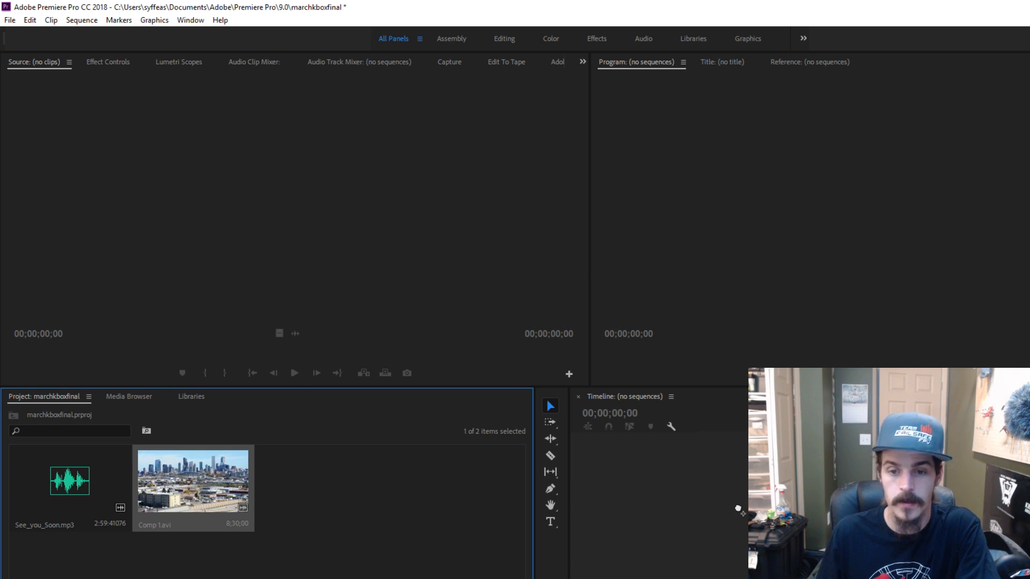
- Create a sequence from Comp 1.avi and view its frame at 00;00;00;24, adjusting the timeline's zoom
{"action": "left_click_drag", "start_coordinate": [687, 505], "coordinate": [686, 506]}
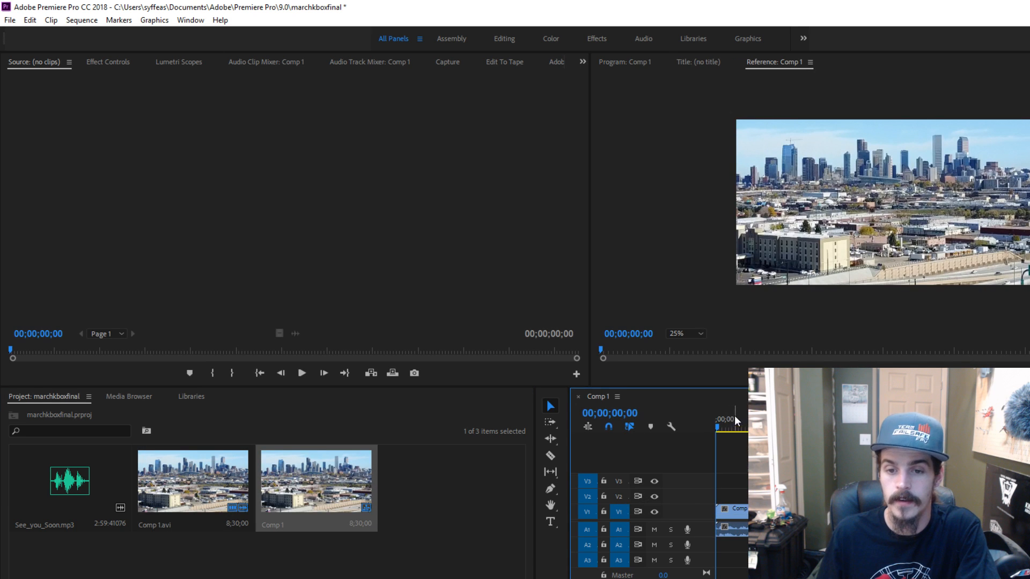
{"action": "left_click", "coordinate": [719, 428]}
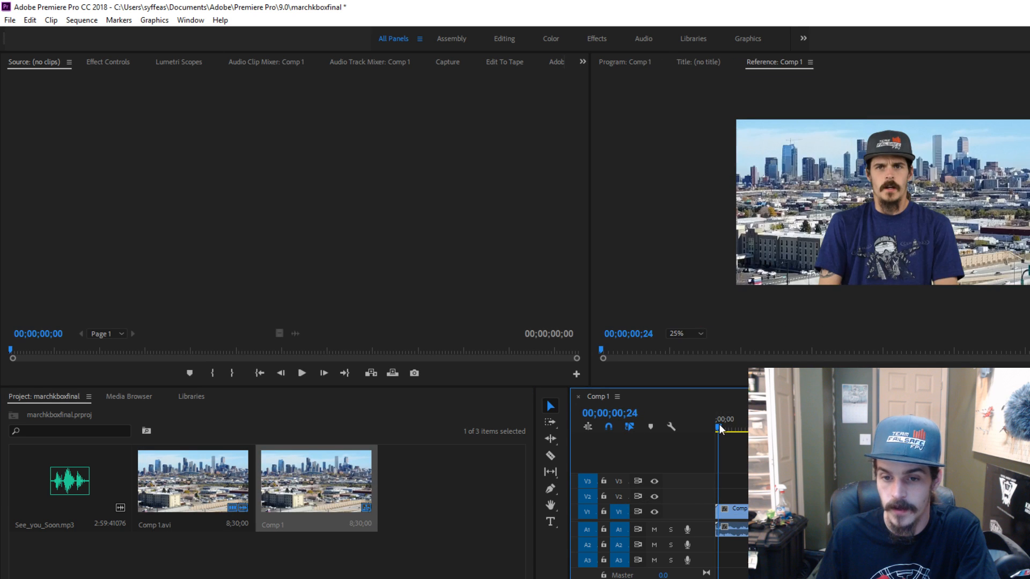
{"action": "key", "text": "minus"}
{"action": "key", "text": "equal"}
{"action": "key", "text": "equal"}
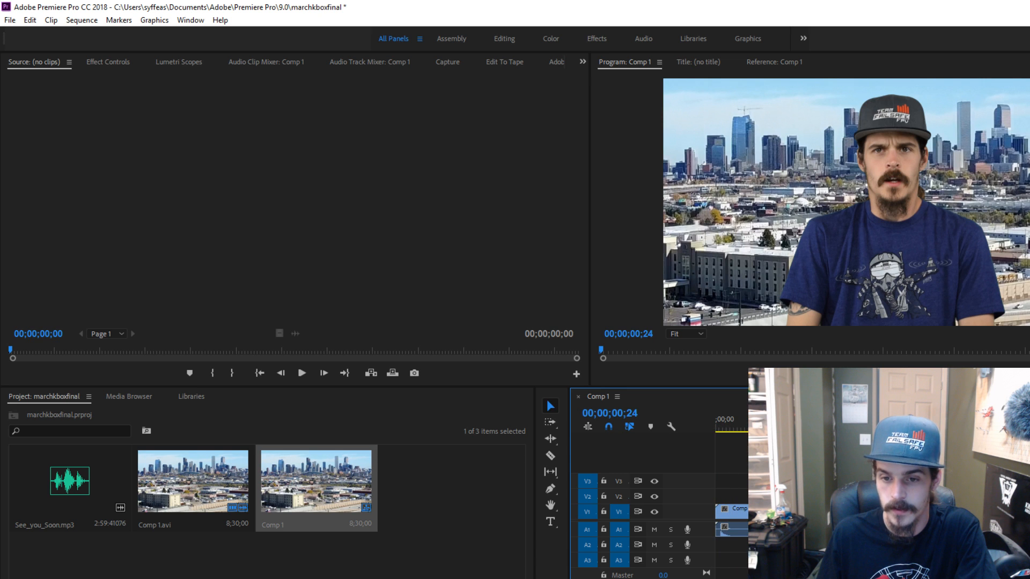
- Play the Comp 1 sequence from its beginning to check the playback
{"action": "left_click_drag", "start_coordinate": [757, 429], "coordinate": [716, 439]}
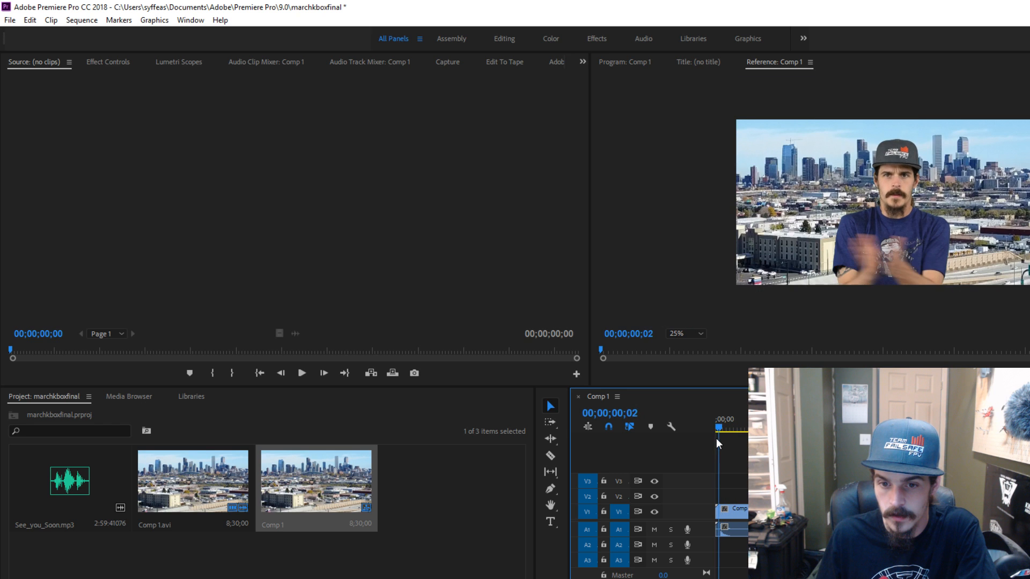
{"action": "key", "text": "space"}
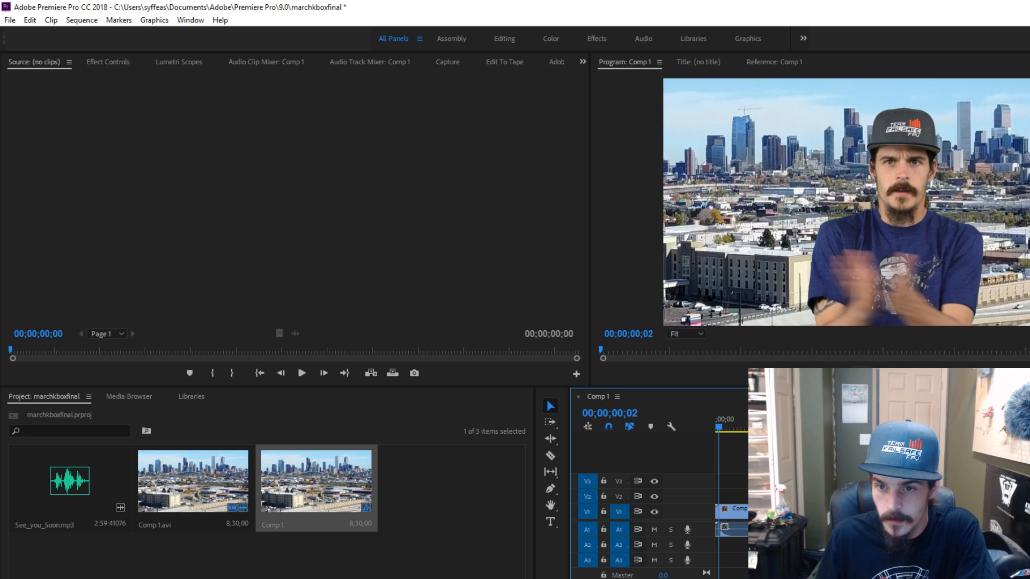
{"action": "left_click", "coordinate": [864, 374]}
{"action": "left_click", "coordinate": [864, 373]}
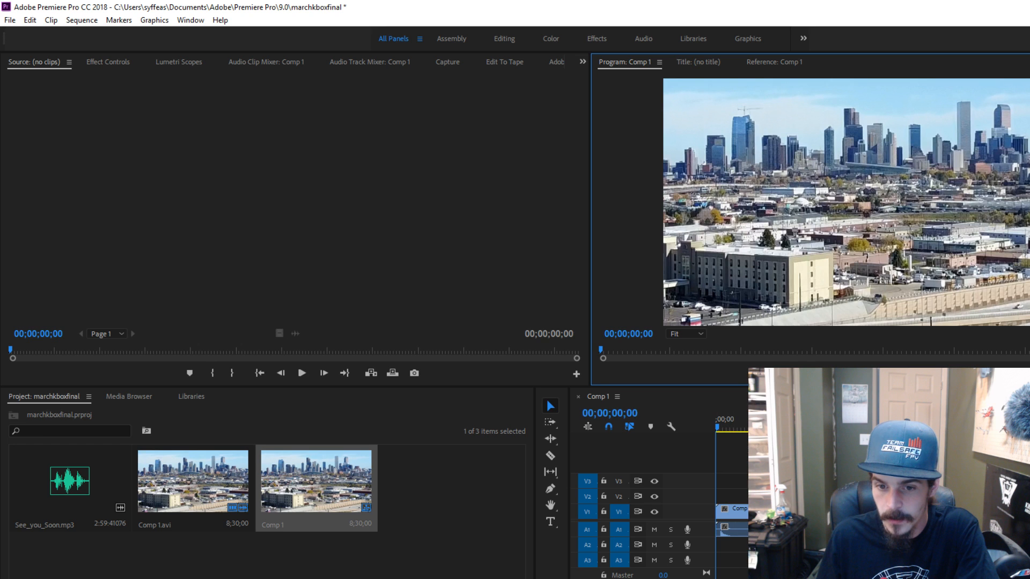
{"action": "key", "text": "space"}
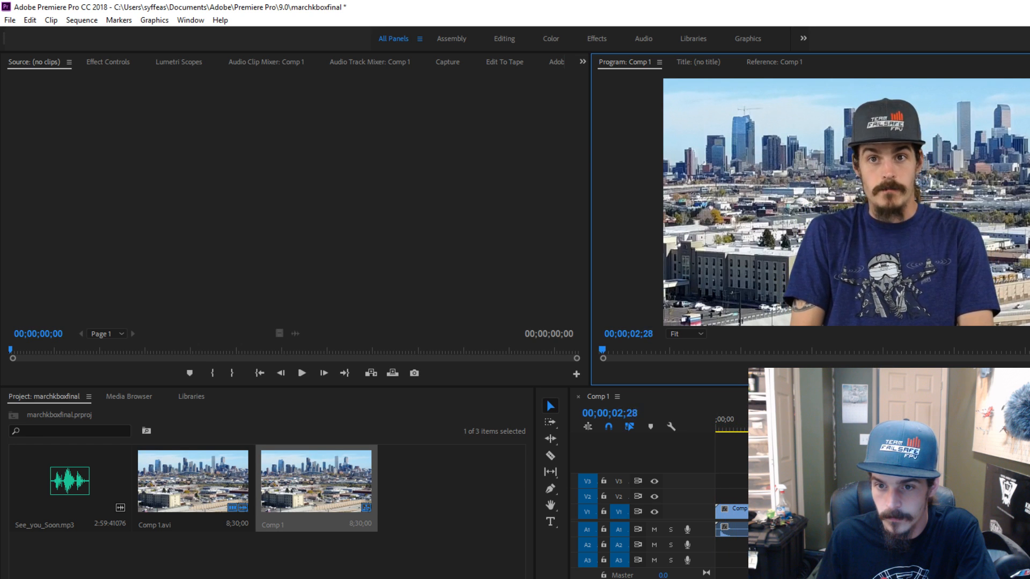
- Return the playhead to the start and delete the Comp 1 clip from the sequence
{"action": "left_click_drag", "start_coordinate": [784, 428], "coordinate": [669, 457]}
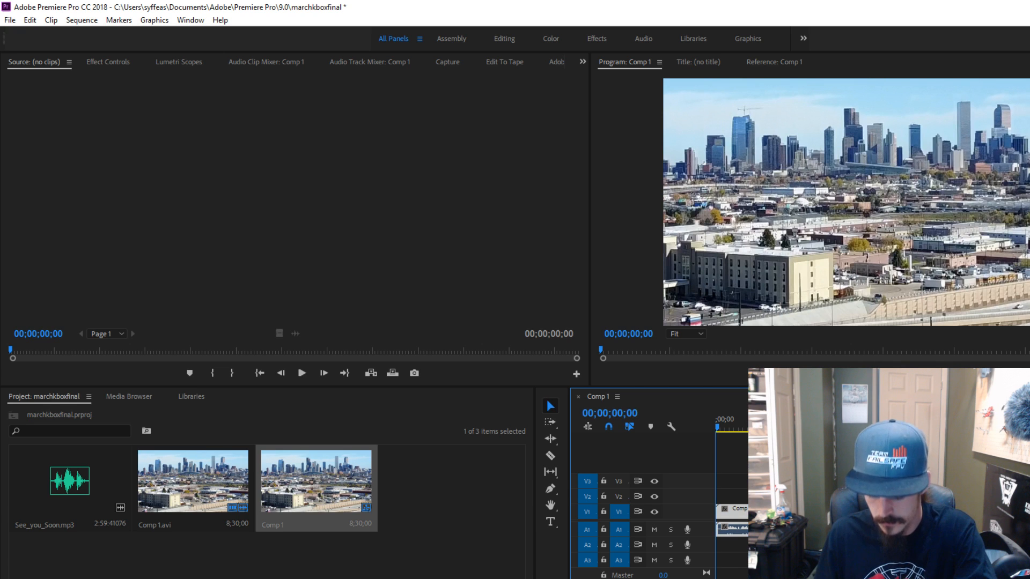
{"action": "key", "text": "Delete"}
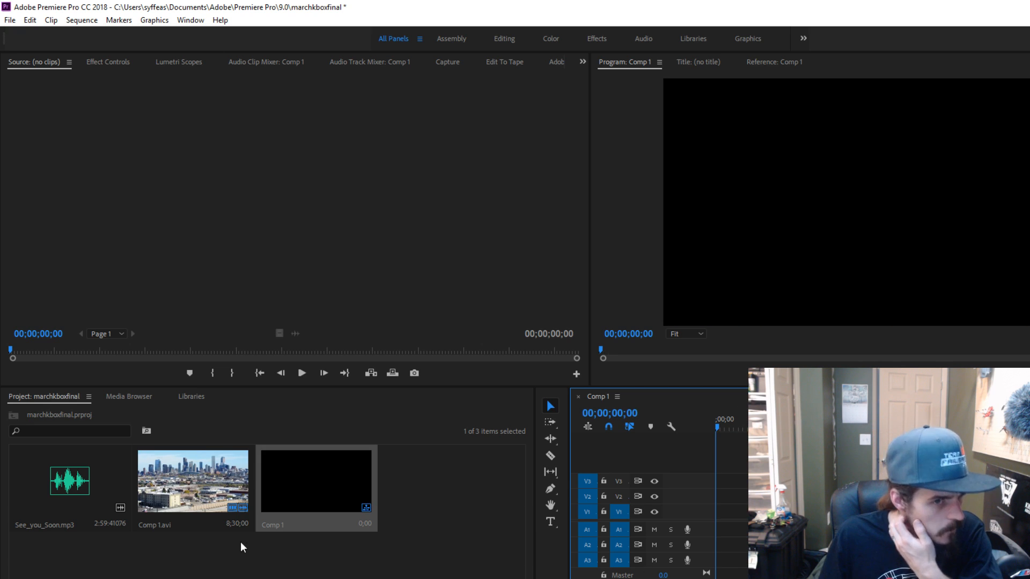
- Open Comp 1.avi in the Source monitor and replay its opening seconds several times to check the playback
{"action": "double_click", "coordinate": [185, 469]}
{"action": "left_click_drag", "start_coordinate": [185, 469], "coordinate": [249, 390]}
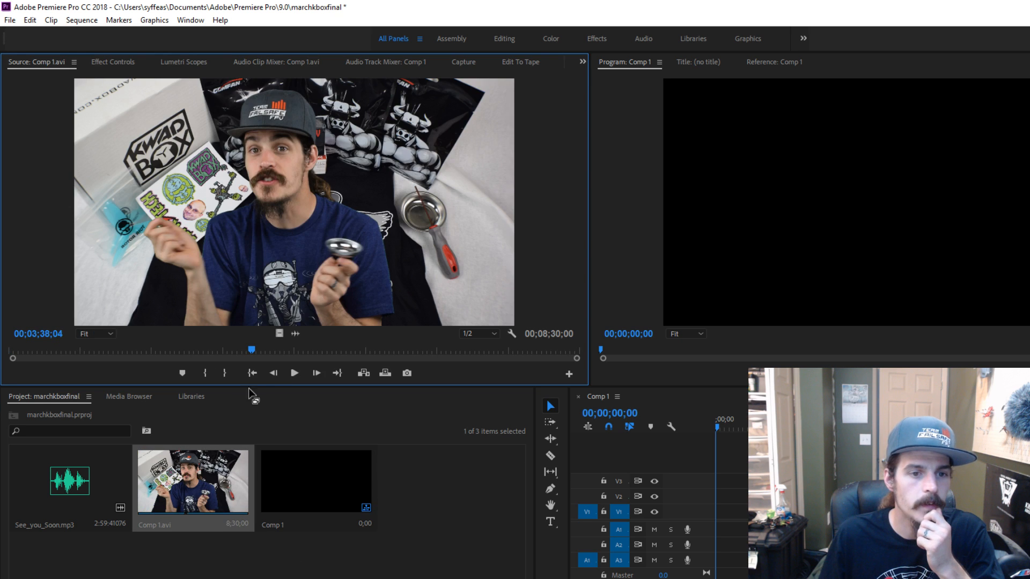
{"action": "left_click_drag", "start_coordinate": [250, 350], "coordinate": [2, 367]}
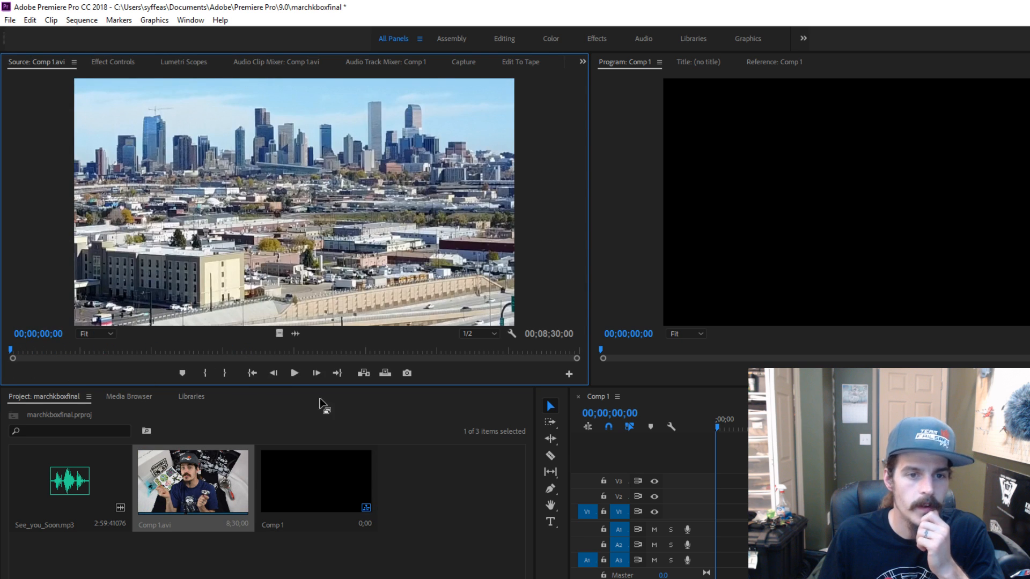
{"action": "left_click", "coordinate": [292, 371]}
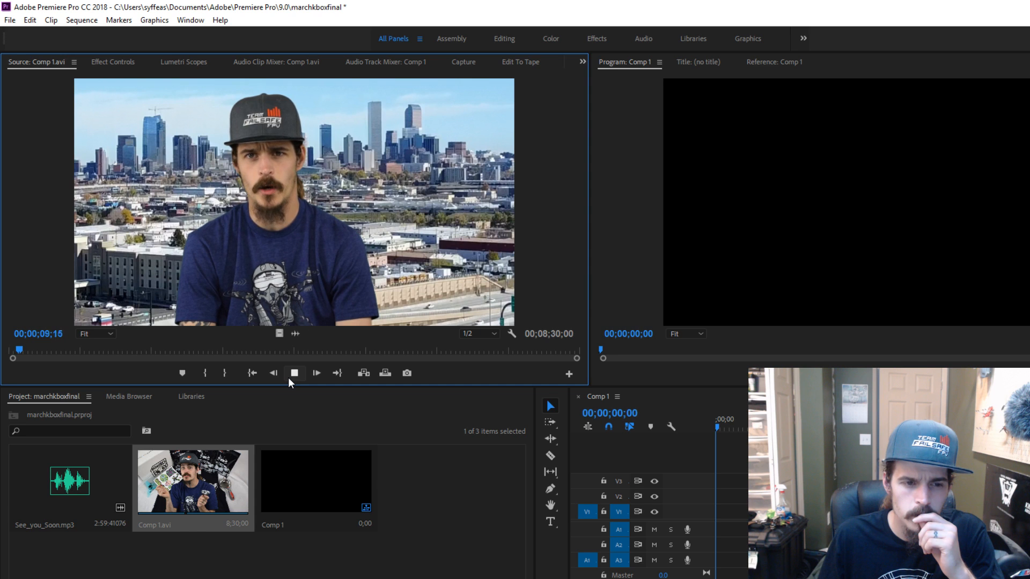
{"action": "left_click_drag", "start_coordinate": [21, 347], "coordinate": [7, 349]}
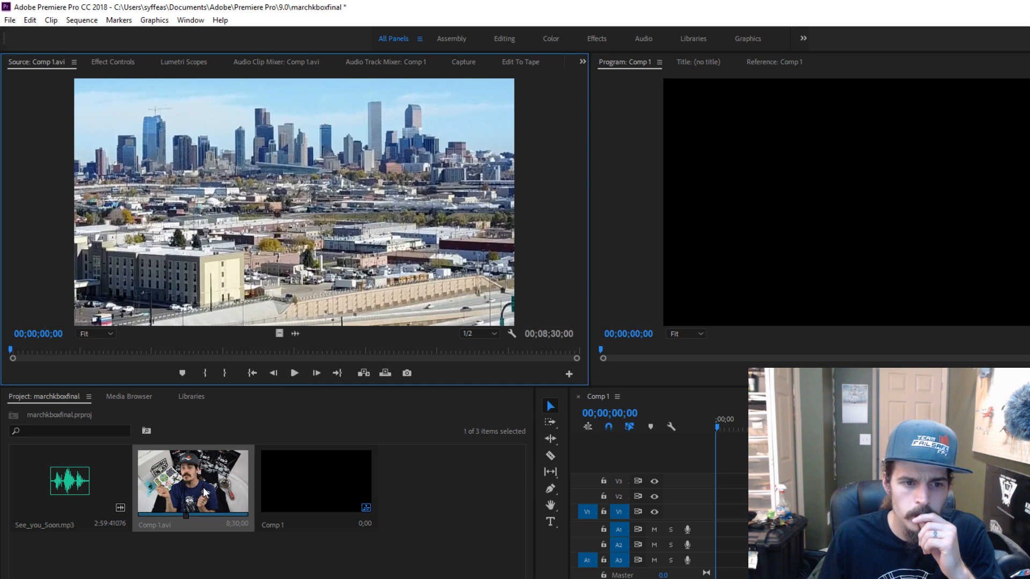
{"action": "left_click", "coordinate": [294, 378]}
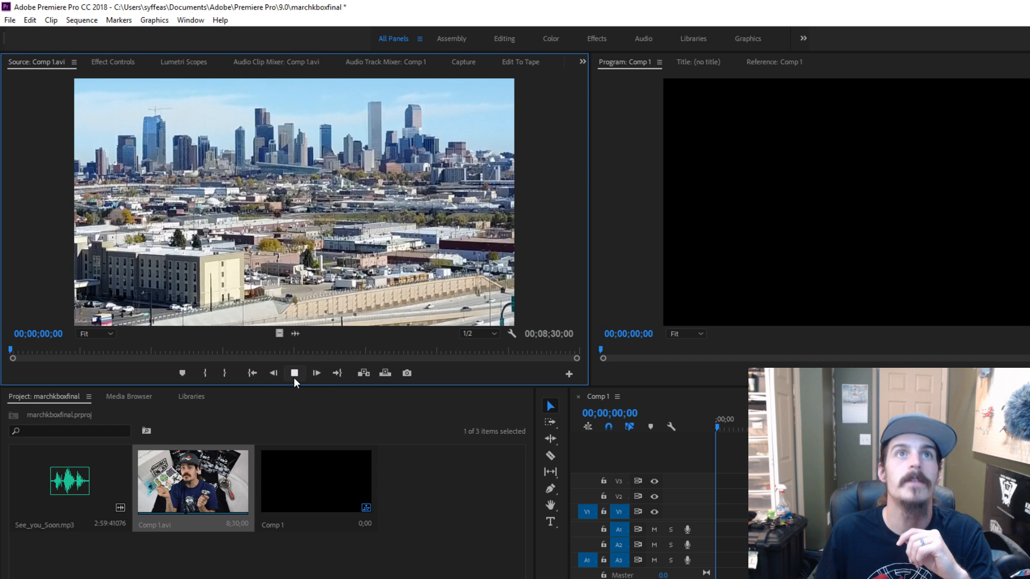
{"action": "left_click", "coordinate": [294, 378]}
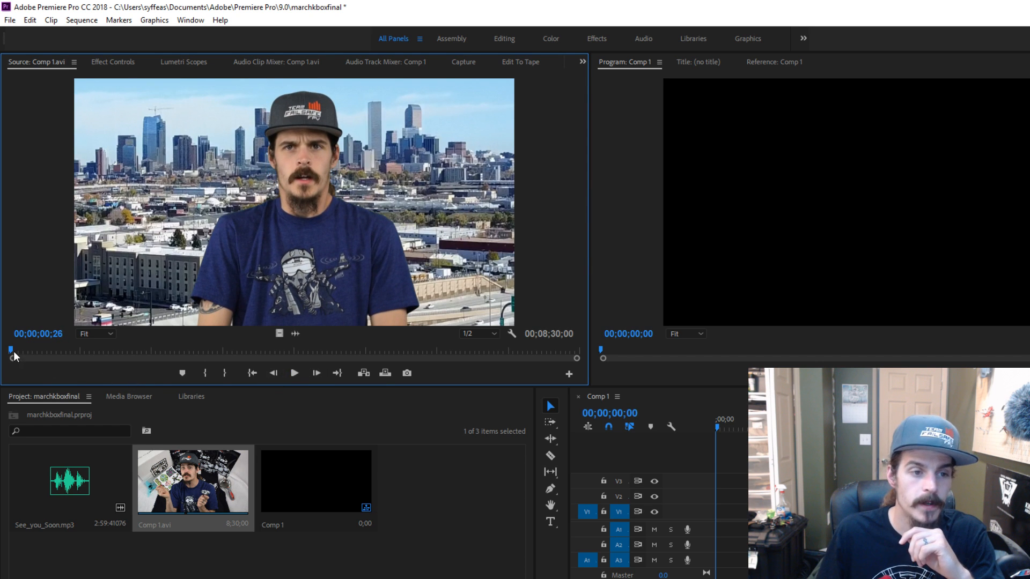
{"action": "left_click", "coordinate": [14, 352]}
{"action": "left_click", "coordinate": [293, 375]}
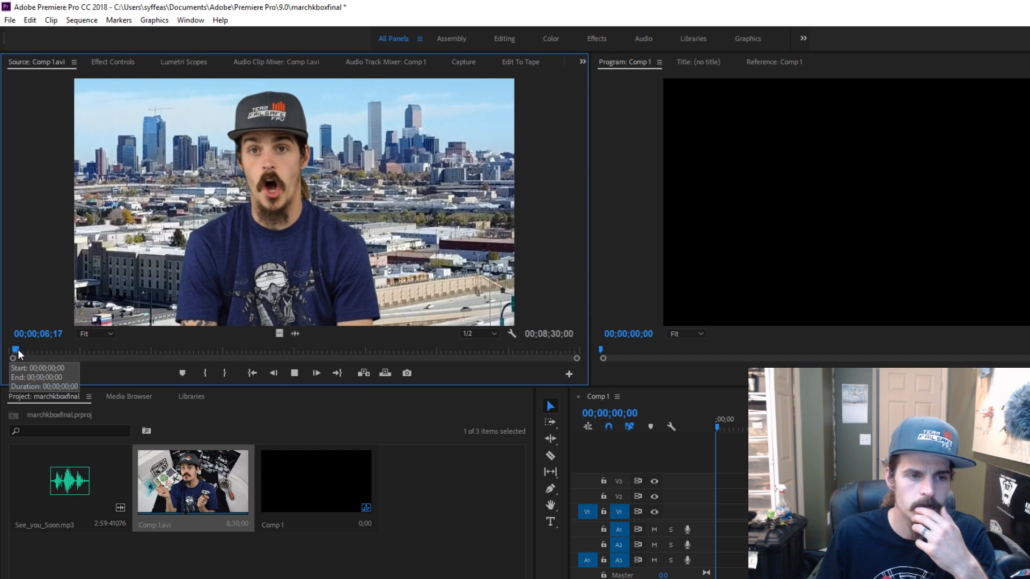
{"action": "left_click", "coordinate": [10, 352]}
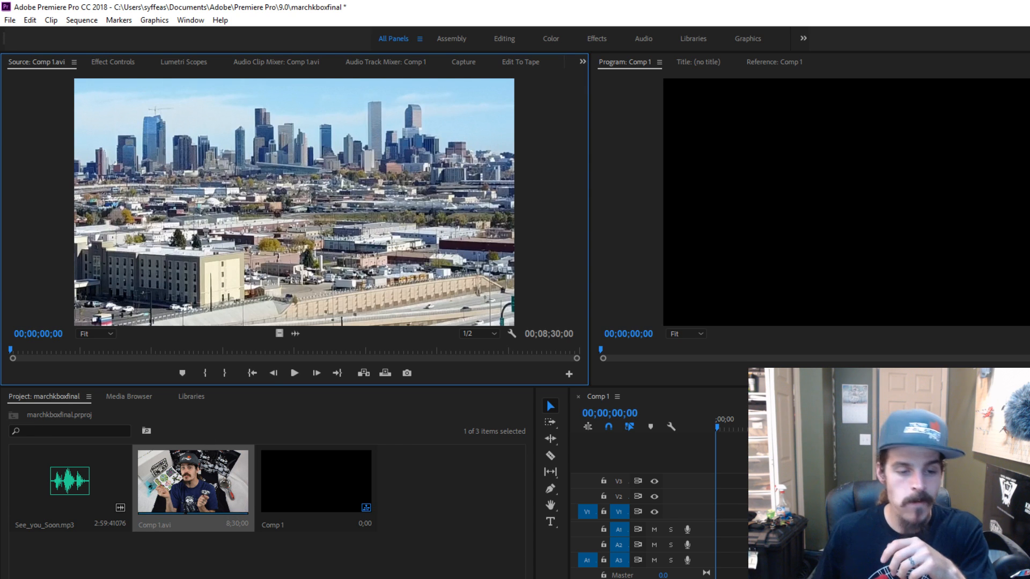
- Switch to the YouTube live dashboard in the browser and pop the stream chat out into its own window, moved aside
{"action": "key", "text": "alt+Tab"}
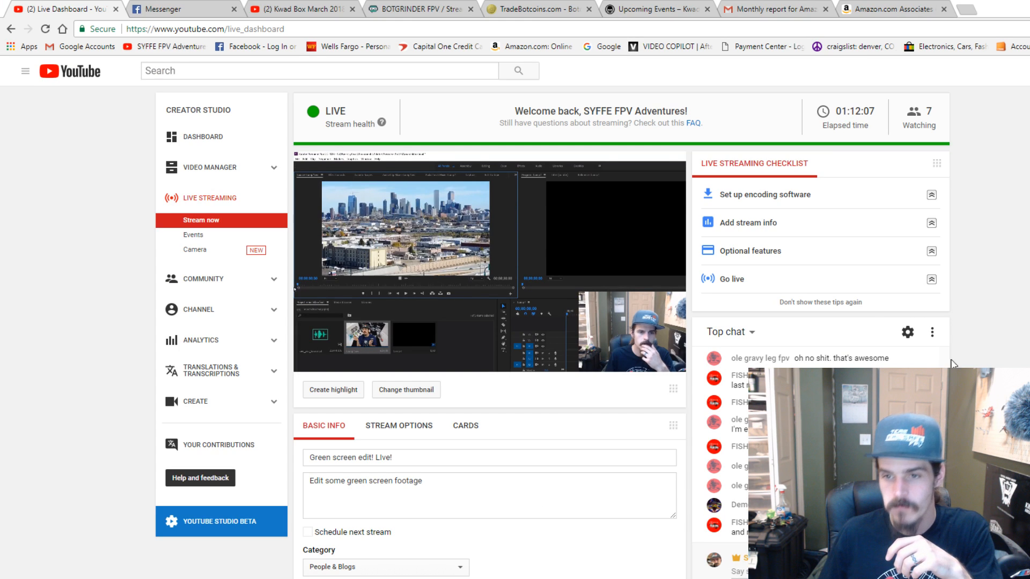
{"action": "left_click", "coordinate": [932, 334]}
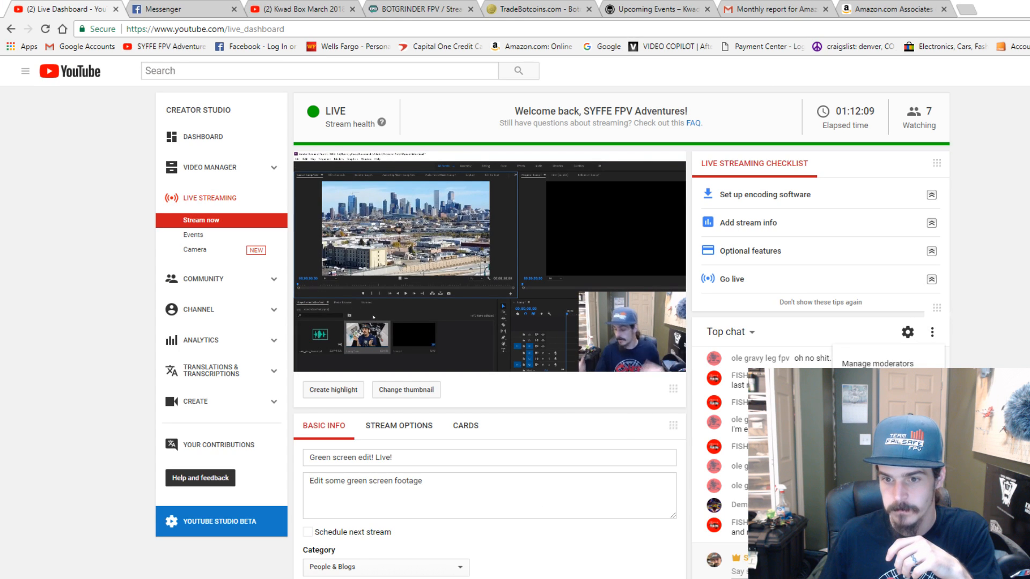
{"action": "left_click", "coordinate": [907, 332]}
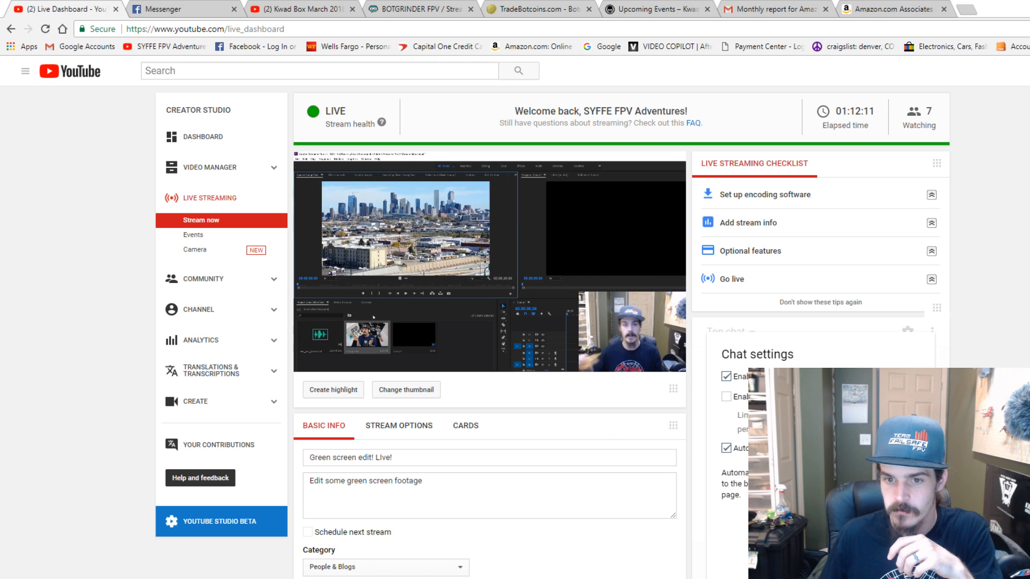
{"action": "key", "text": "Escape"}
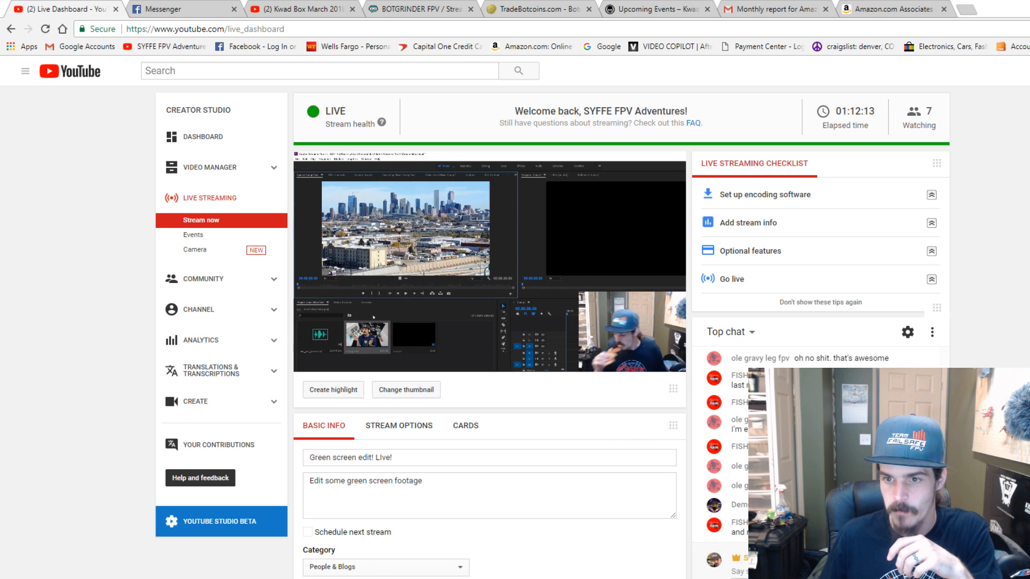
{"action": "left_click", "coordinate": [932, 334]}
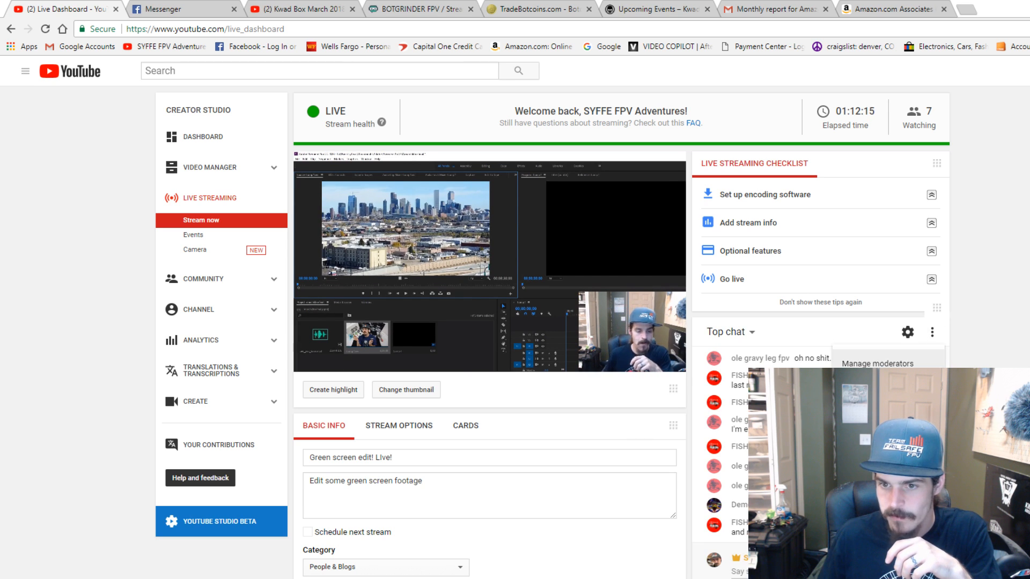
{"action": "left_click", "coordinate": [870, 414]}
{"action": "left_click_drag", "start_coordinate": [198, 12], "coordinate": [579, 0]}
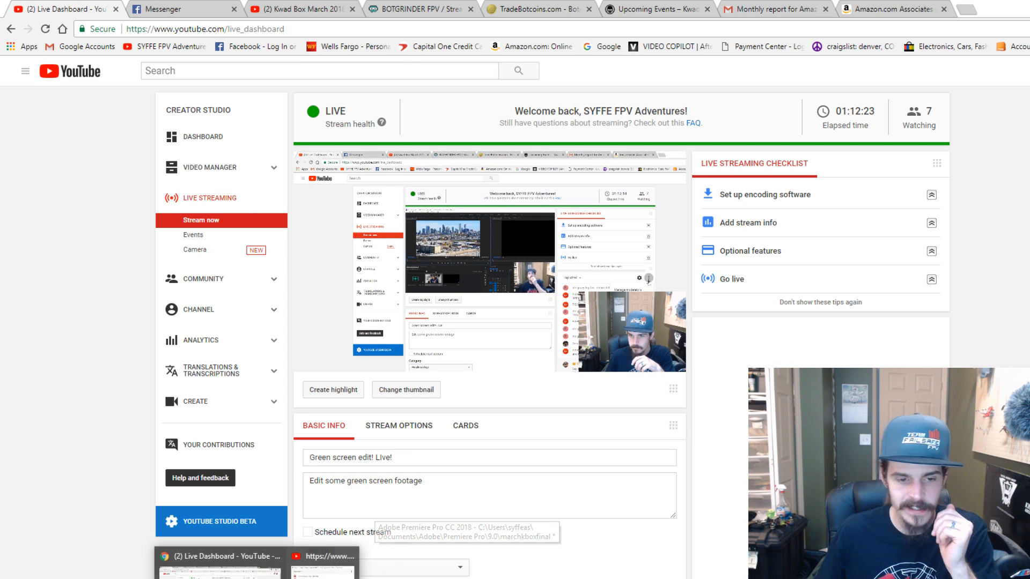
- Play the rendered Comp 1 video from the Videos folder in File Explorer, then close the player and the folder window
{"action": "left_click", "coordinate": [231, 578]}
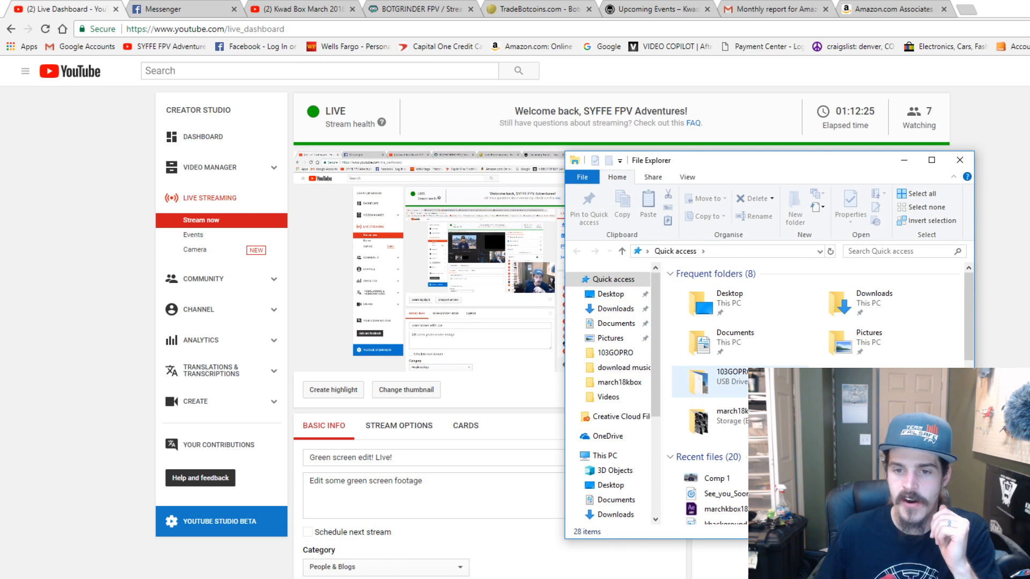
{"action": "left_click", "coordinate": [608, 397]}
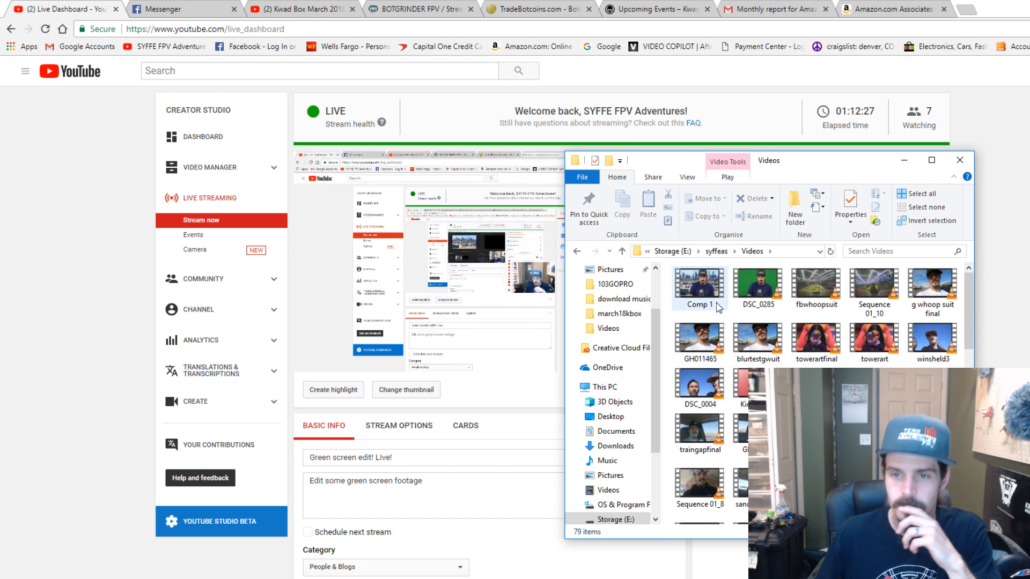
{"action": "left_click", "coordinate": [703, 291]}
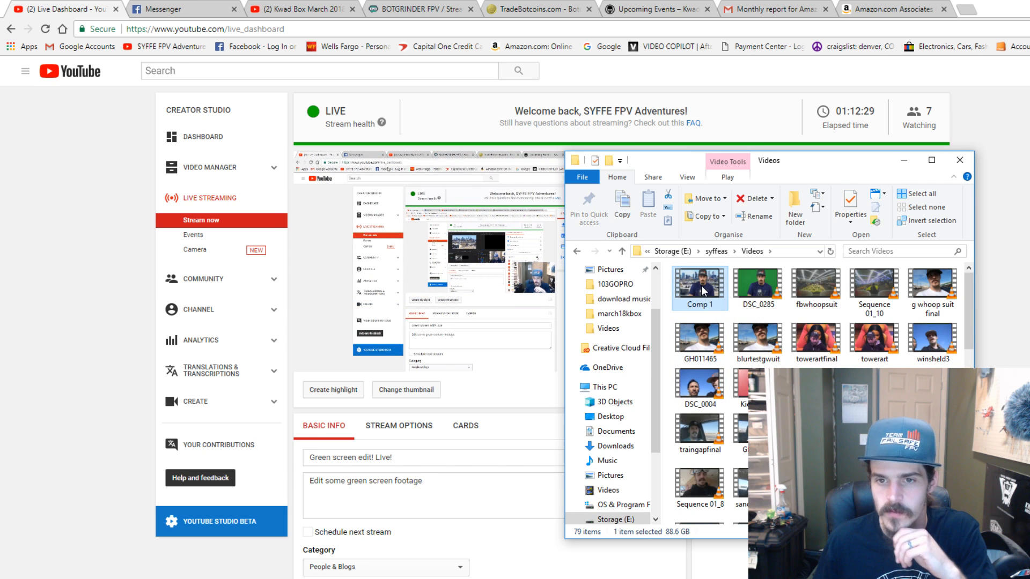
{"action": "double_click", "coordinate": [706, 279]}
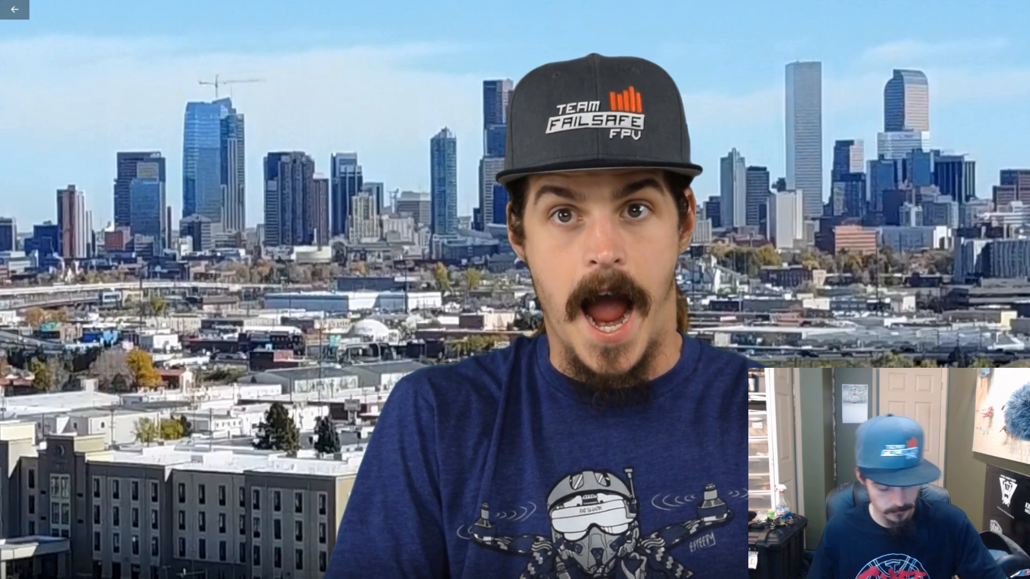
{"action": "key", "text": "alt+F4"}
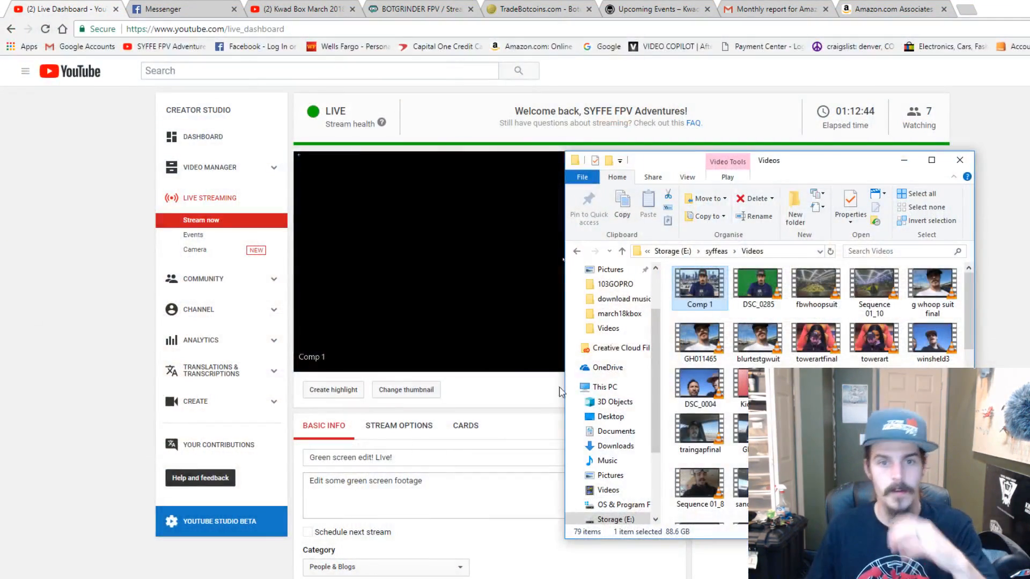
{"action": "left_click", "coordinate": [968, 161]}
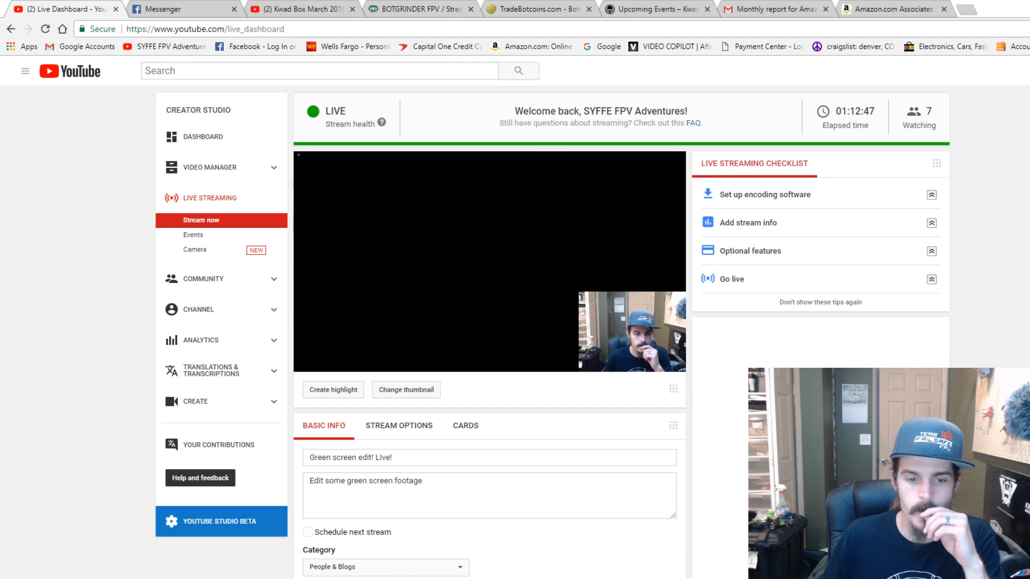
- Switch to After Effects and bring up the Comp 1 timeline in place of the Render Queue
{"action": "key", "text": "alt+Tab"}
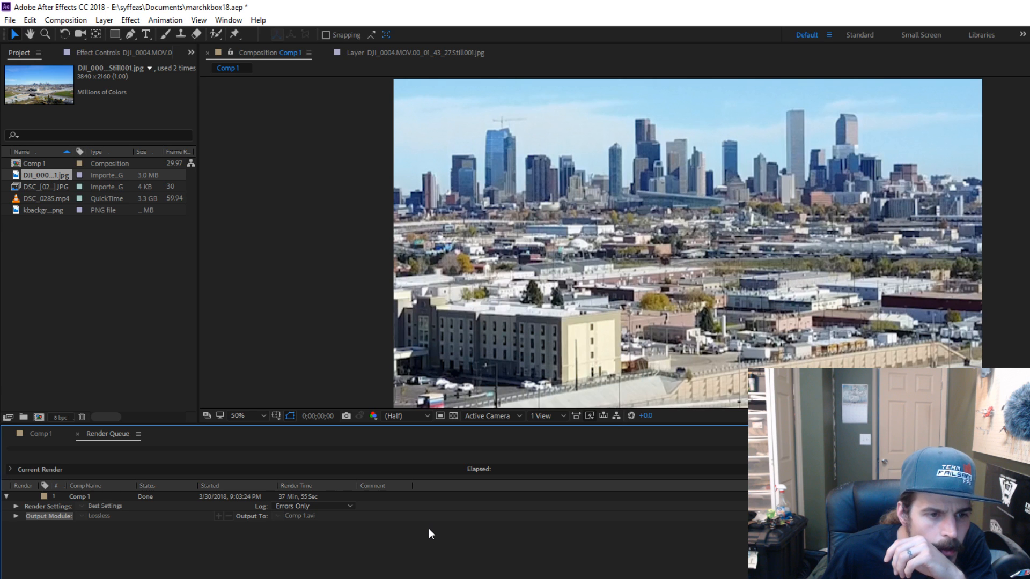
{"action": "left_click", "coordinate": [65, 20]}
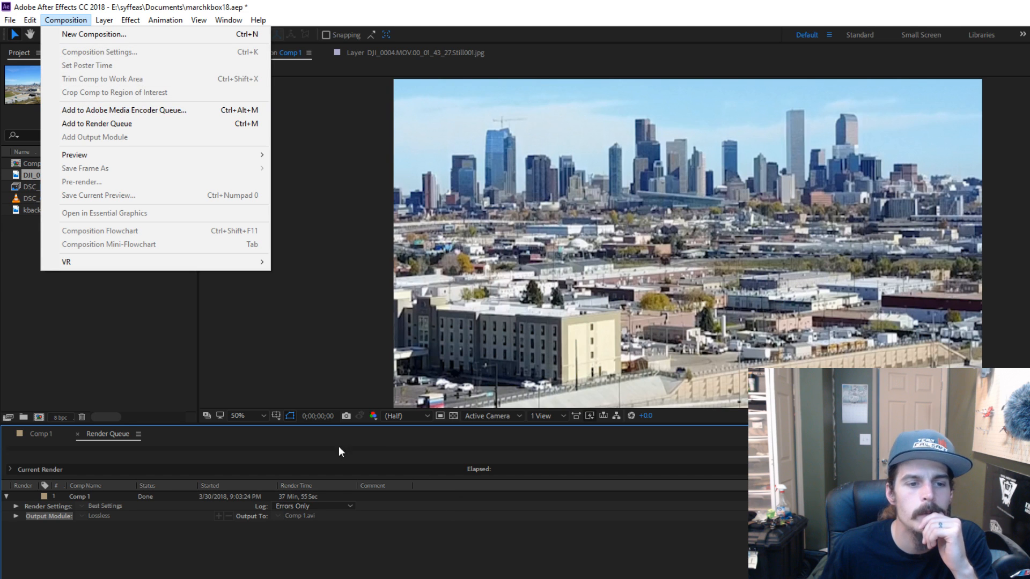
{"action": "left_click", "coordinate": [522, 546]}
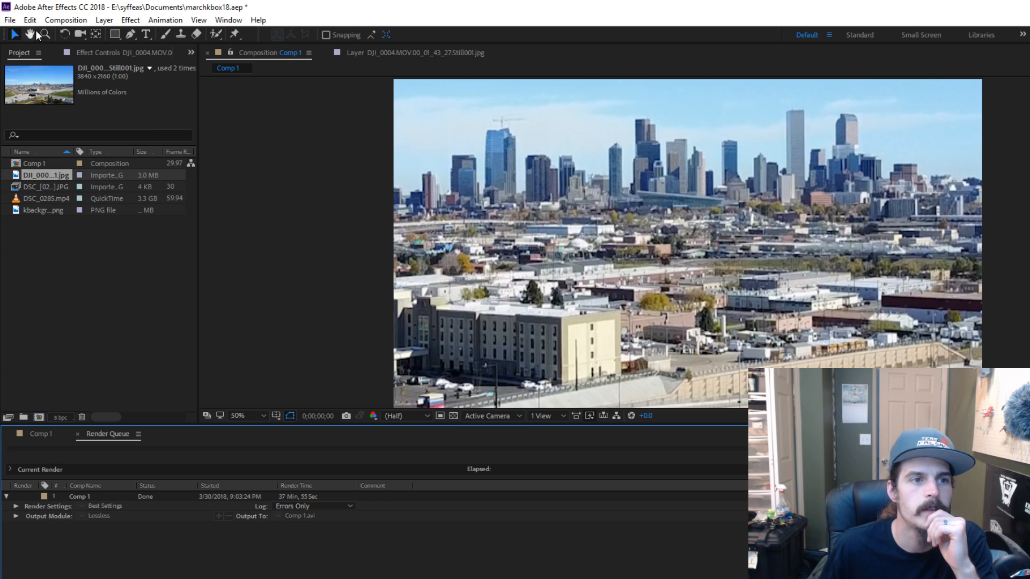
{"action": "left_click", "coordinate": [24, 52]}
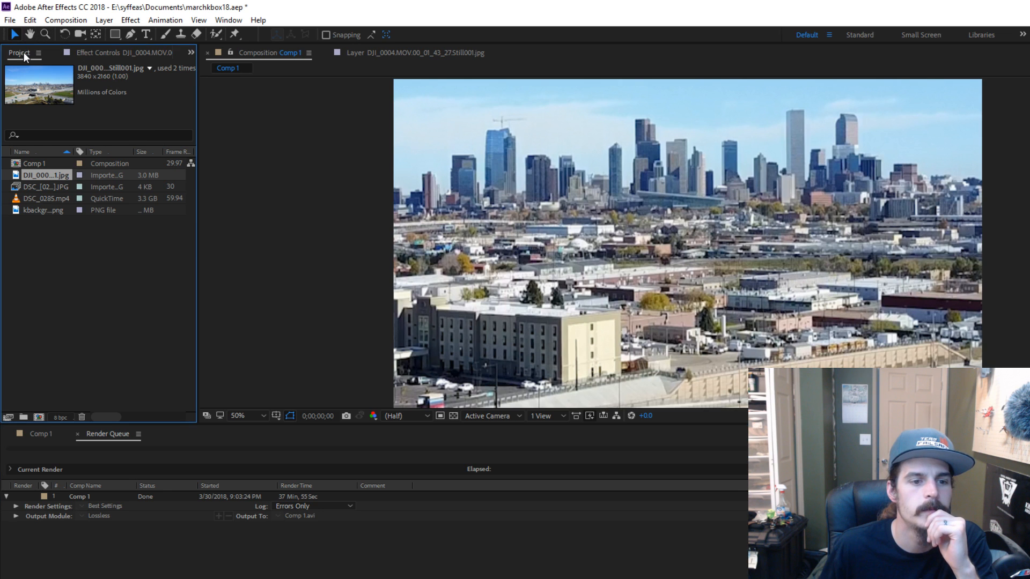
{"action": "left_click", "coordinate": [43, 436]}
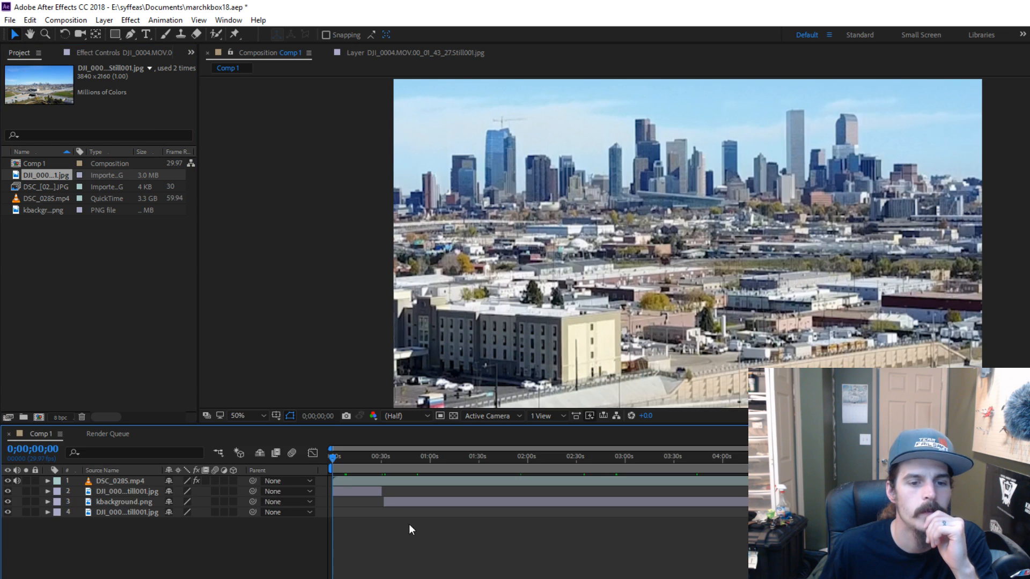
- Review the Basic, Advanced and 3D Renderer settings of the Comp 1 composition
{"action": "left_click", "coordinate": [65, 20]}
{"action": "left_click", "coordinate": [82, 51]}
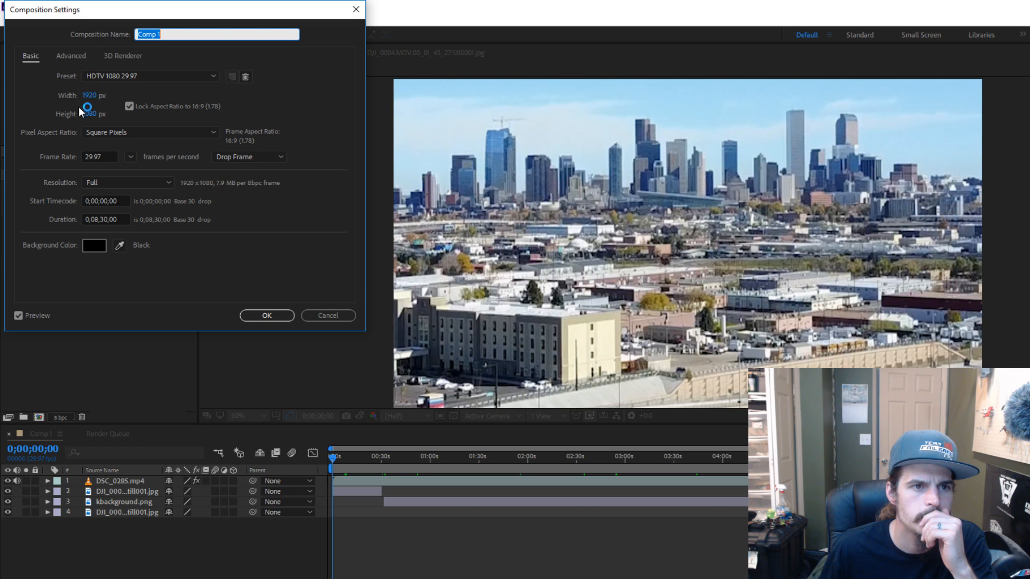
{"action": "left_click", "coordinate": [72, 57]}
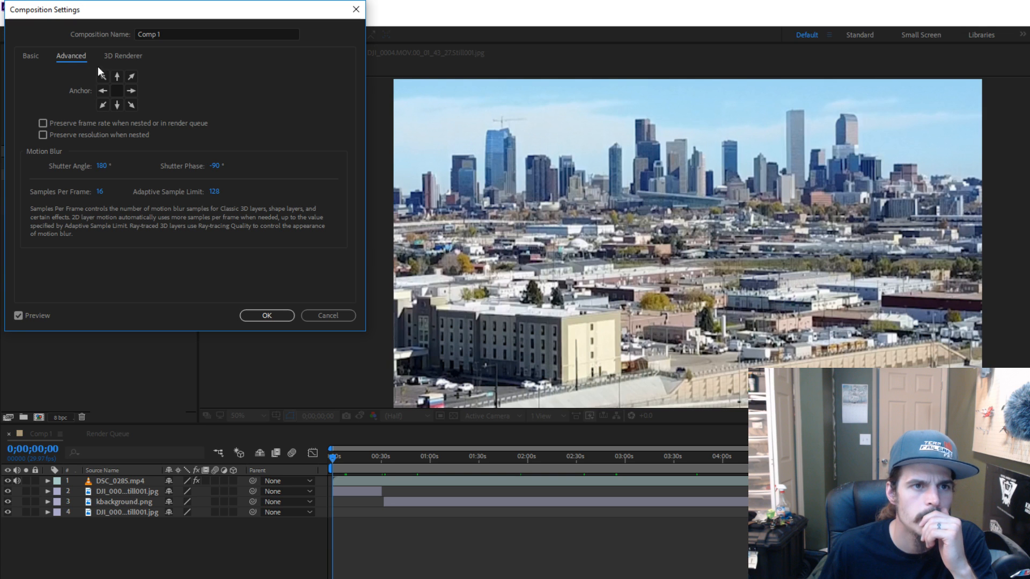
{"action": "left_click", "coordinate": [122, 58]}
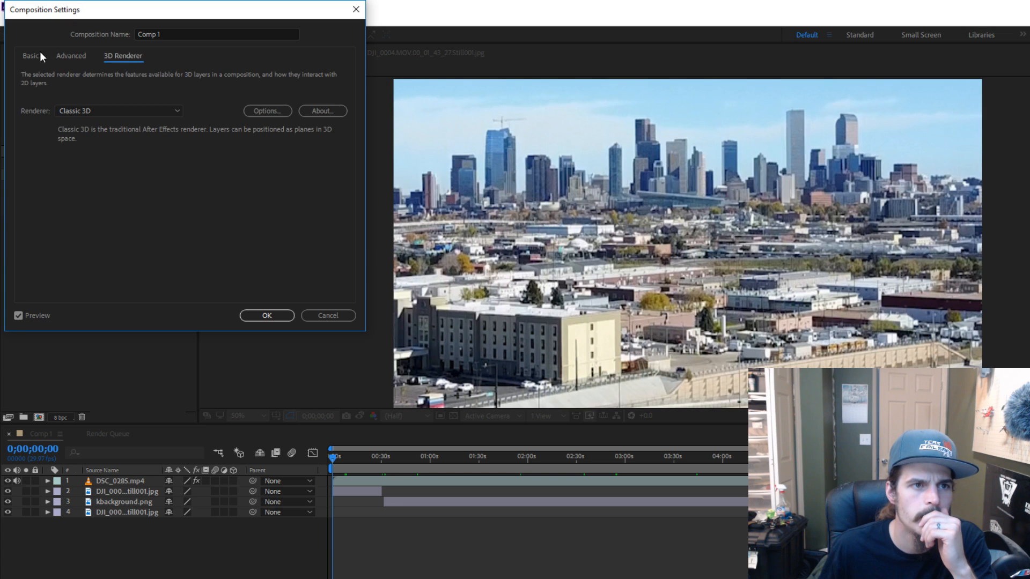
{"action": "left_click", "coordinate": [265, 314]}
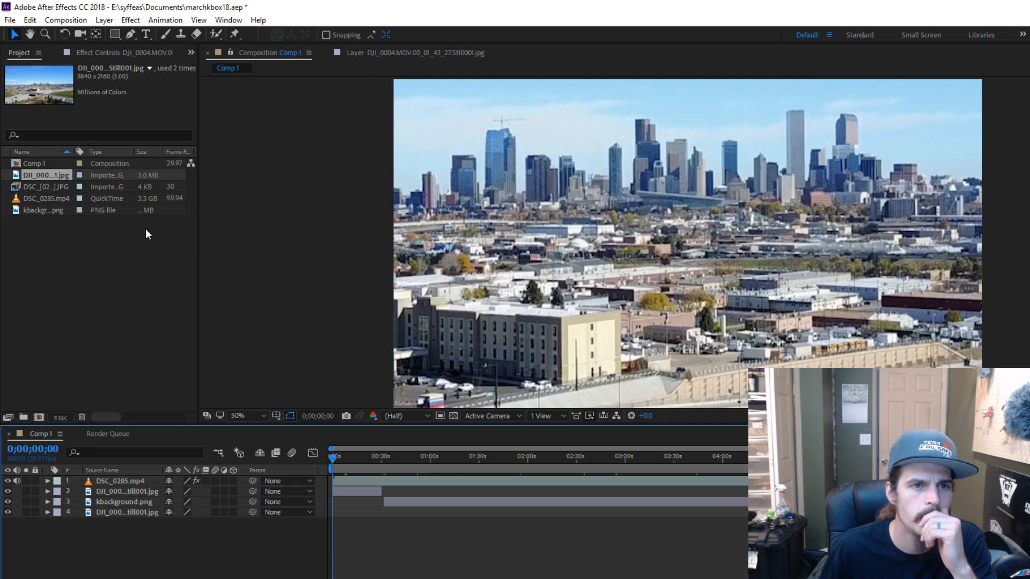
- Play a preview of the Comp 1 composition from its start, then stop it
{"action": "left_click", "coordinate": [74, 20]}
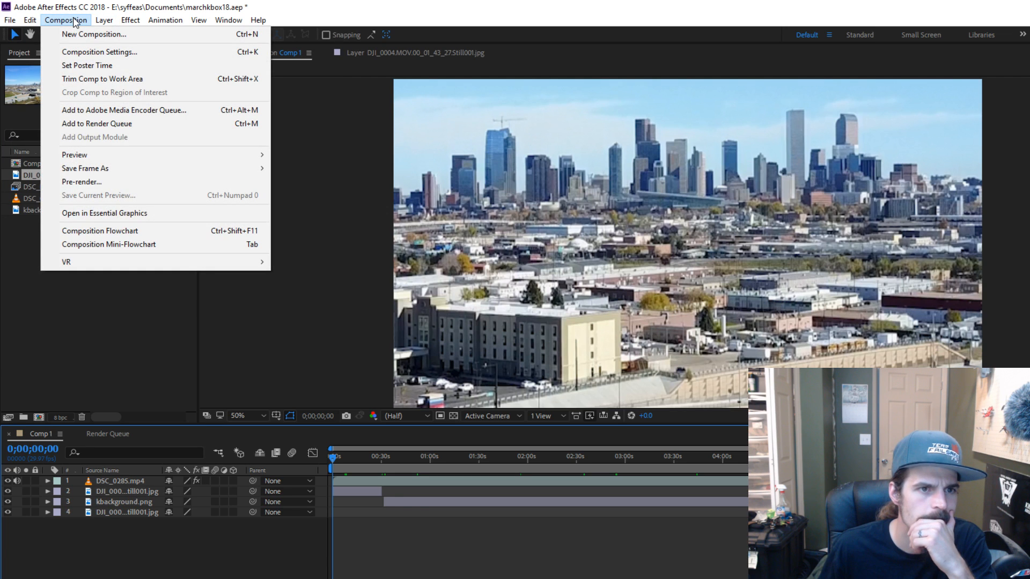
{"action": "mouse_move", "coordinate": [31, 23]}
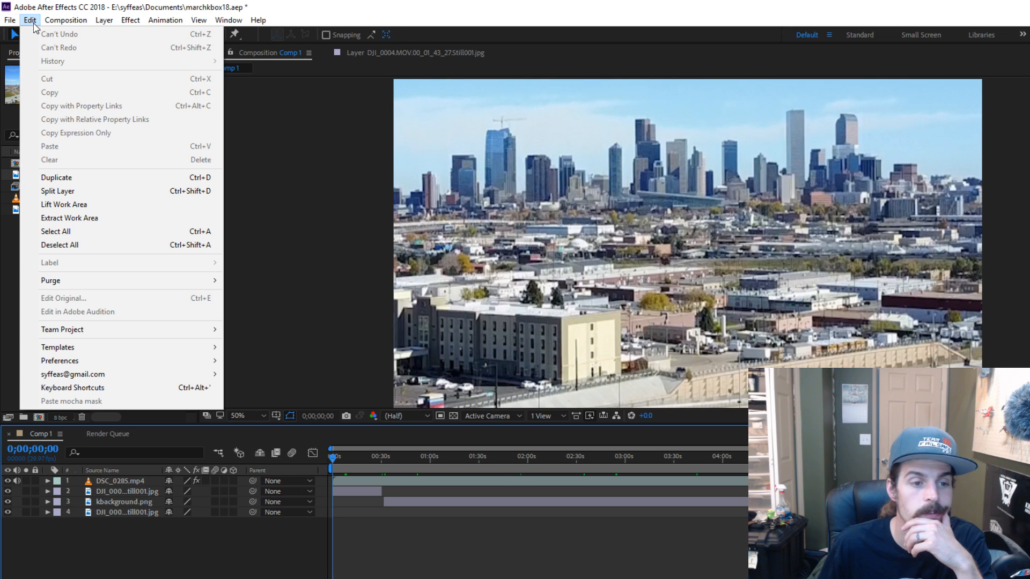
{"action": "mouse_move", "coordinate": [64, 24]}
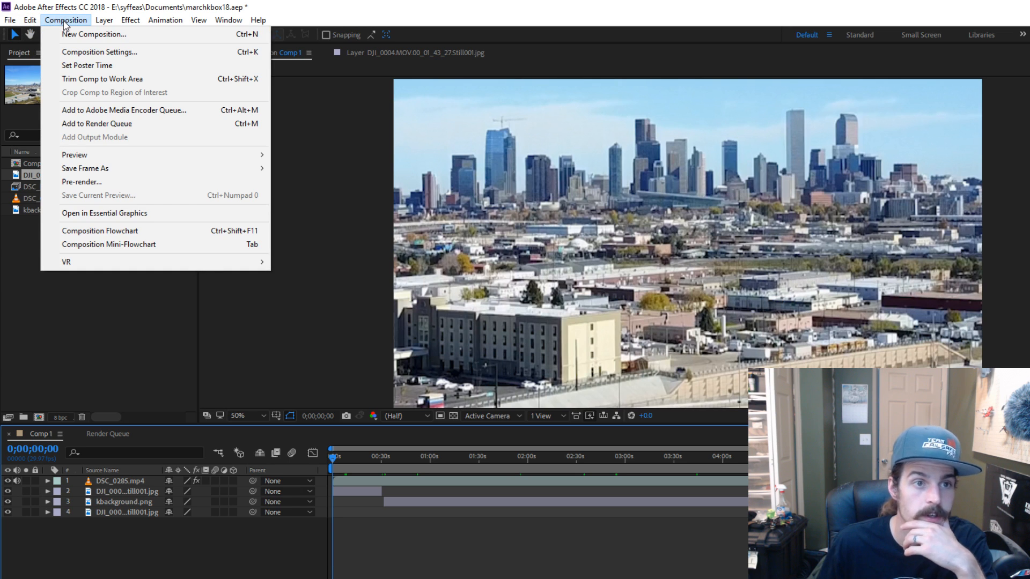
{"action": "mouse_move", "coordinate": [100, 23]}
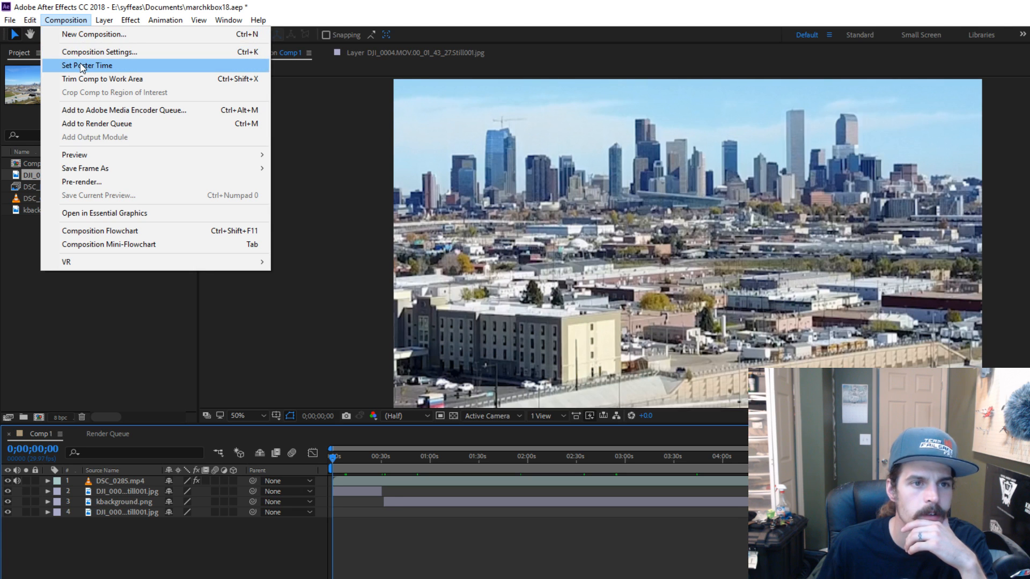
{"action": "mouse_move", "coordinate": [102, 161]}
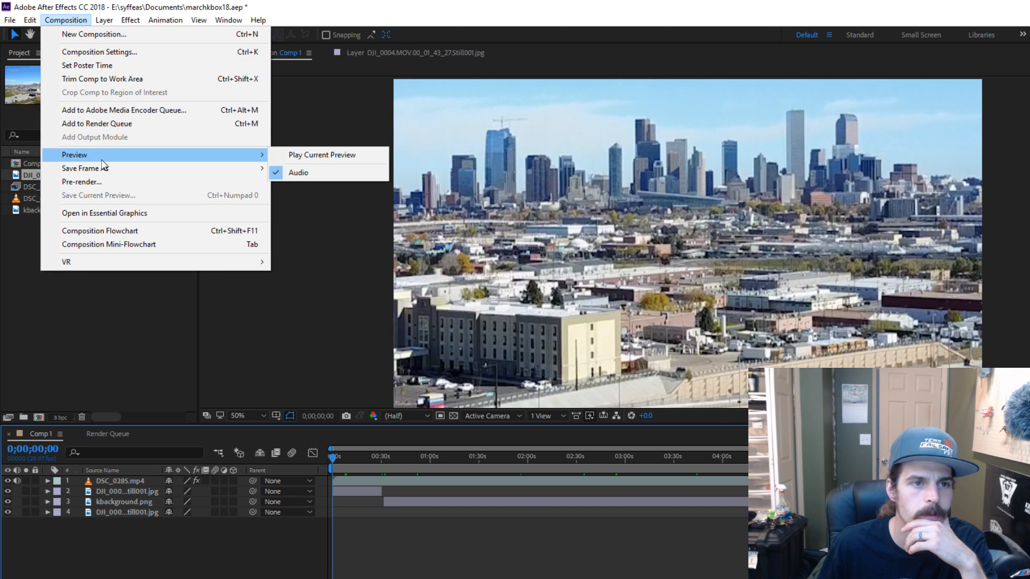
{"action": "left_click", "coordinate": [321, 155]}
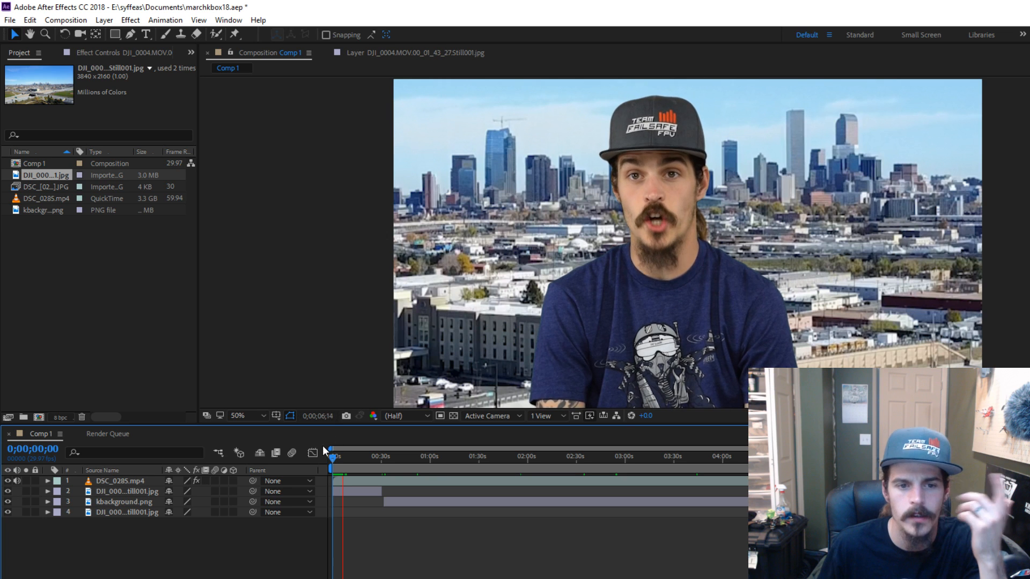
{"action": "key", "text": "space"}
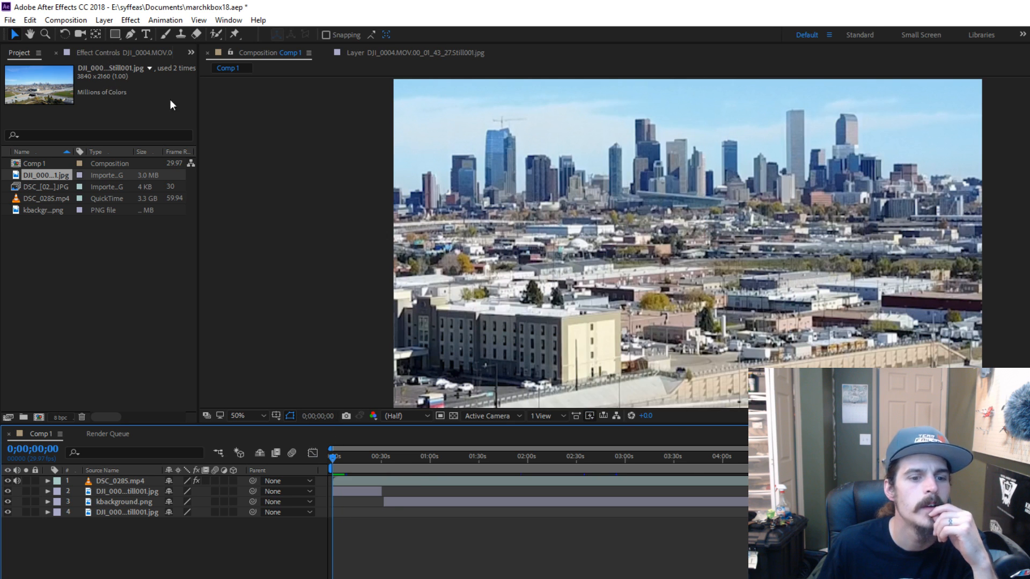
- Play the original DSC_0285 video from the Videos folder in File Explorer, then close the player and return to After Effects
{"action": "key", "text": "super+e"}
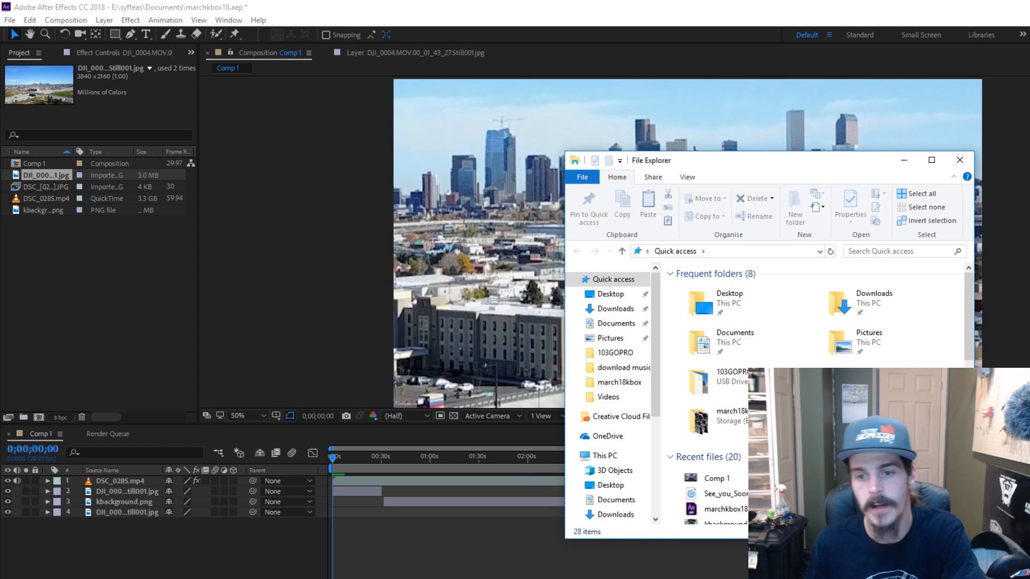
{"action": "double_click", "coordinate": [858, 421]}
{"action": "double_click", "coordinate": [769, 291]}
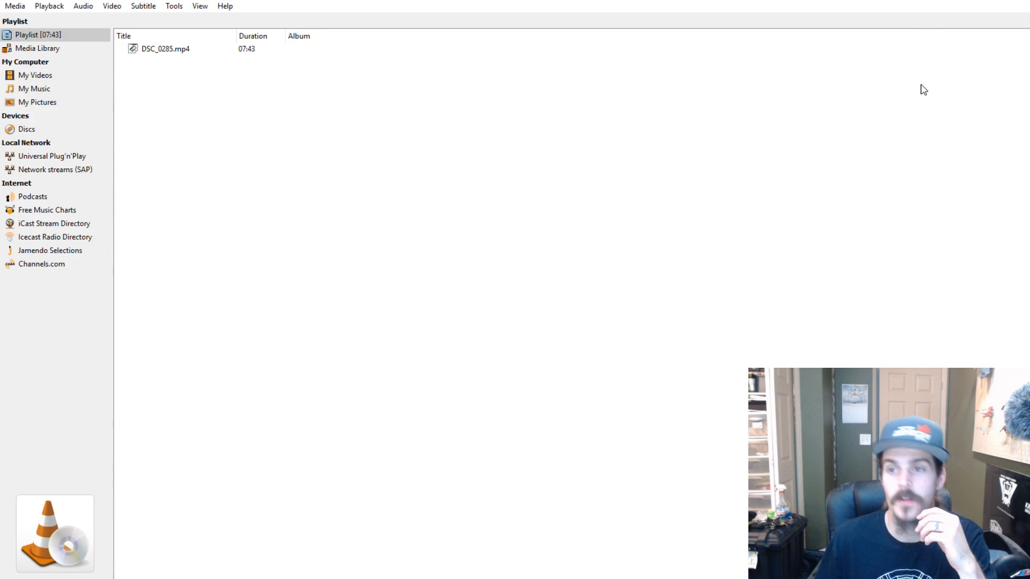
{"action": "key", "text": "alt+F4"}
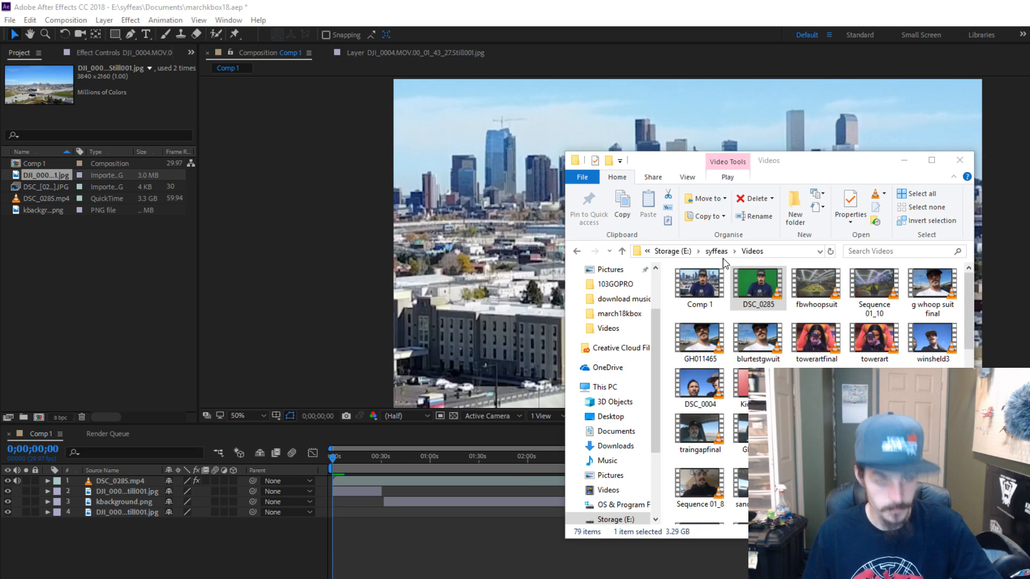
{"action": "left_click", "coordinate": [311, 343]}
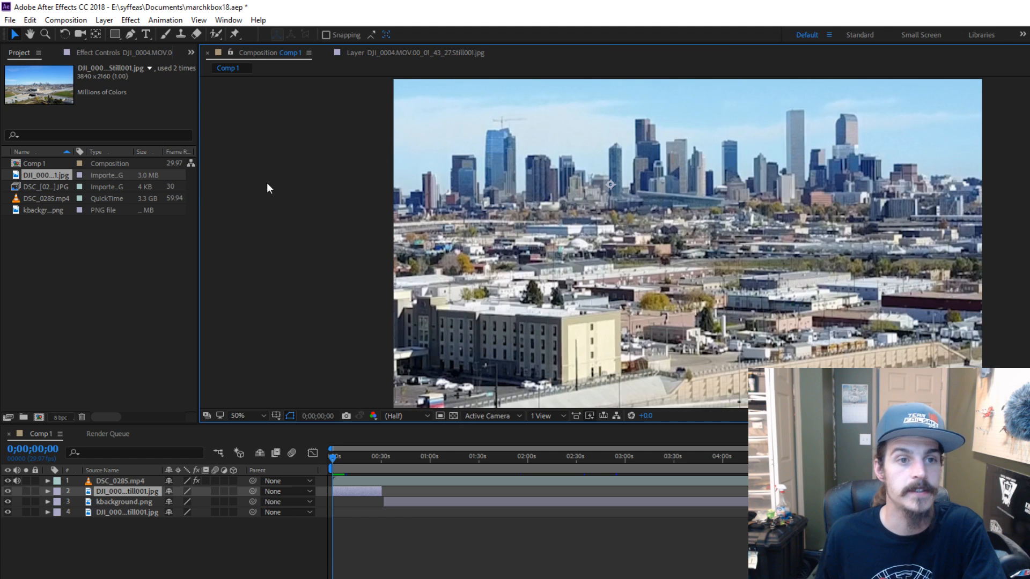
- Send Comp 1 to the Render Queue with the Pre-render command
{"action": "left_click", "coordinate": [130, 21]}
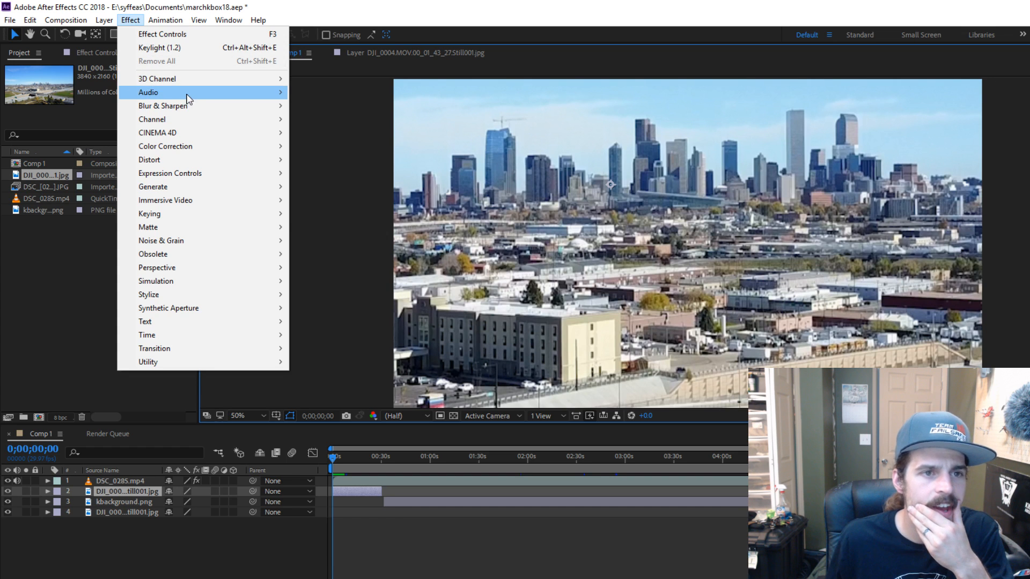
{"action": "mouse_move", "coordinate": [188, 97]}
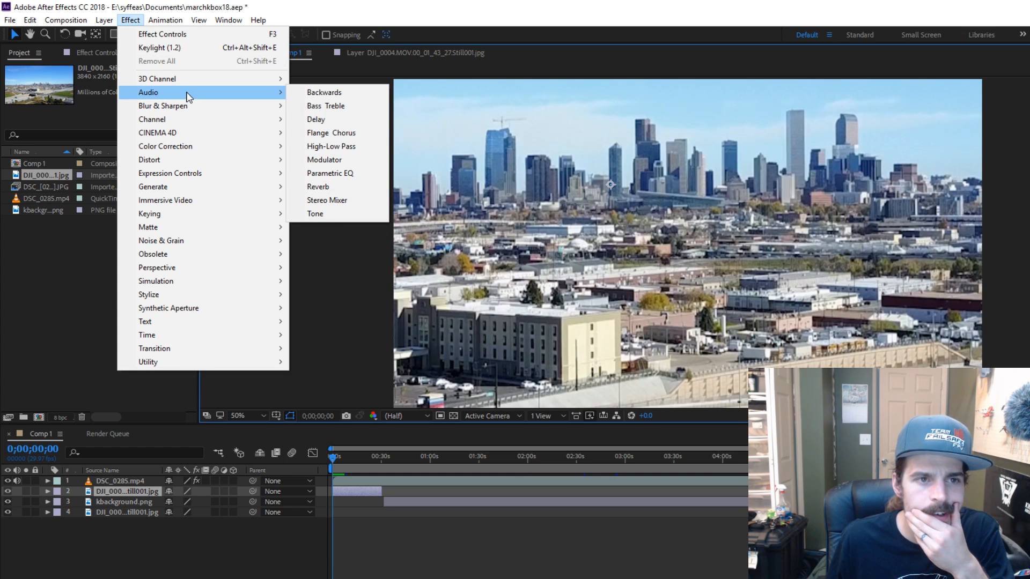
{"action": "mouse_move", "coordinate": [104, 22]}
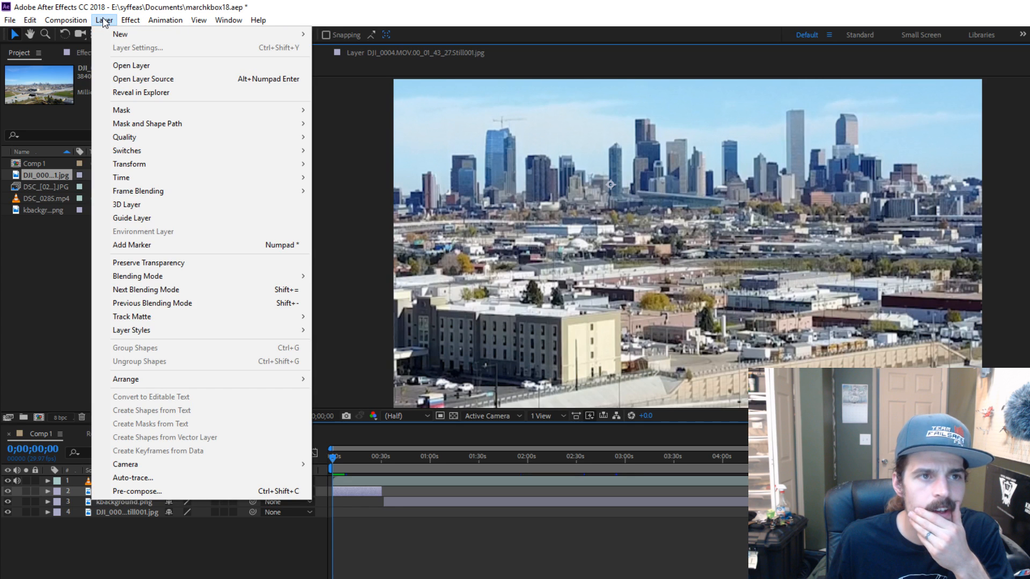
{"action": "mouse_move", "coordinate": [70, 25]}
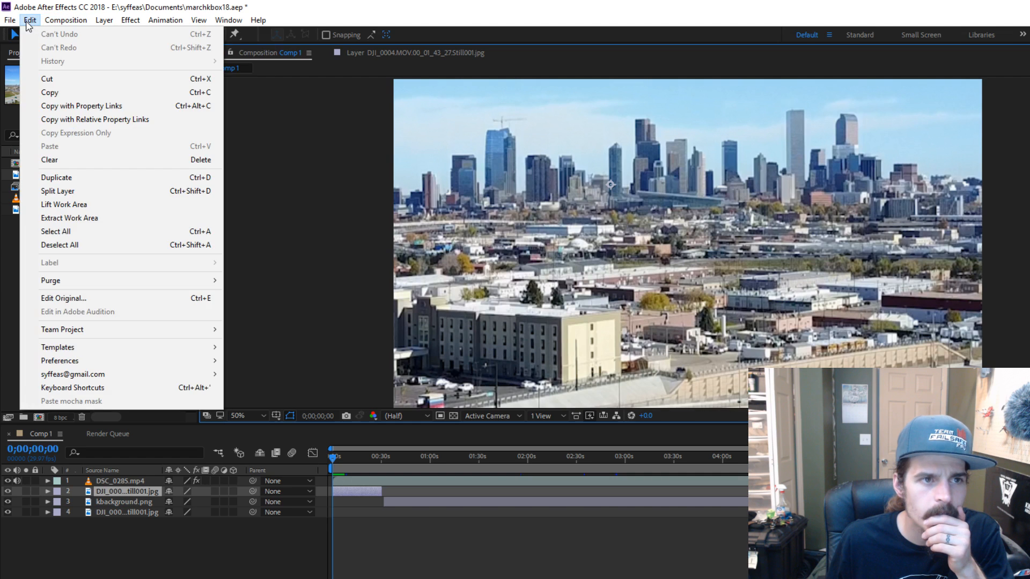
{"action": "mouse_move", "coordinate": [11, 23]}
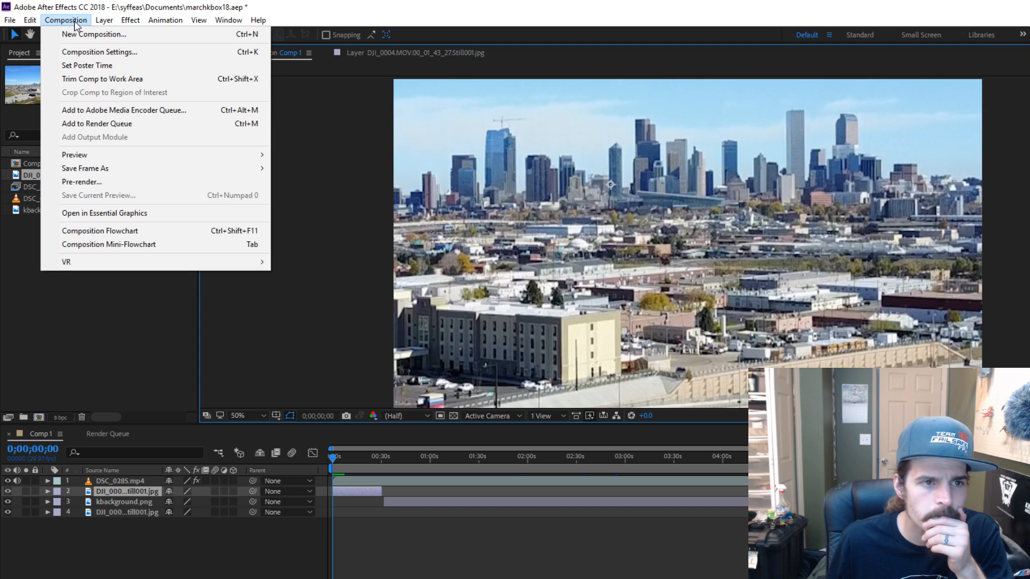
{"action": "left_click", "coordinate": [120, 183]}
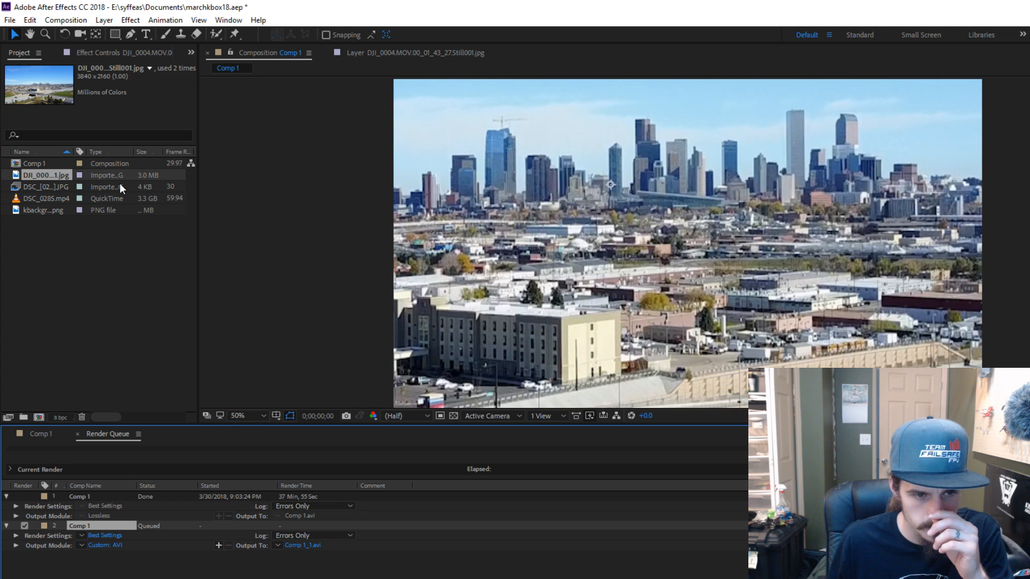
- Open the custom output module settings of the queued Comp 1, check the post-render action options and choose AVI as the format
{"action": "left_click", "coordinate": [82, 545]}
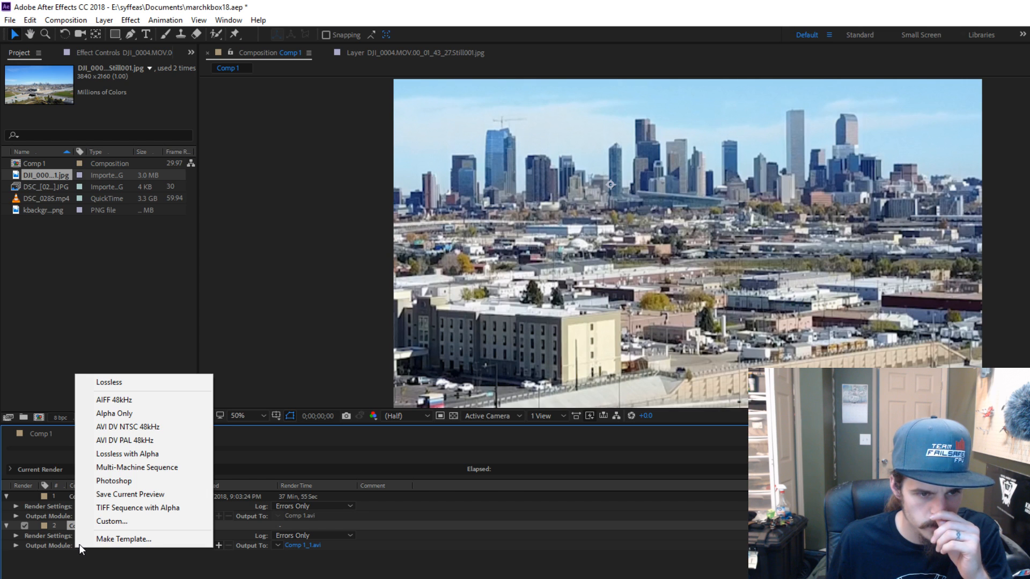
{"action": "left_click", "coordinate": [99, 522]}
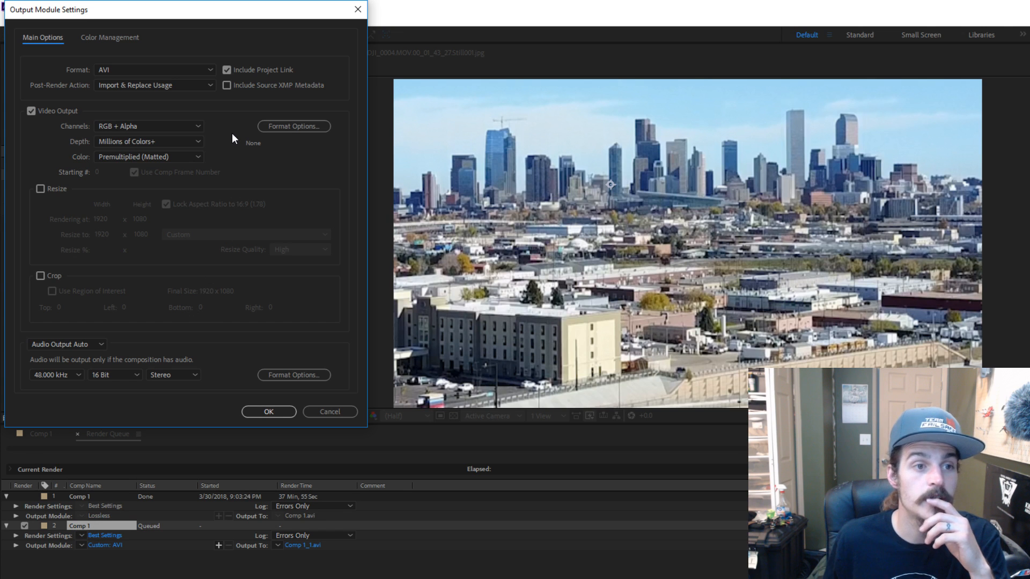
{"action": "left_click", "coordinate": [209, 89]}
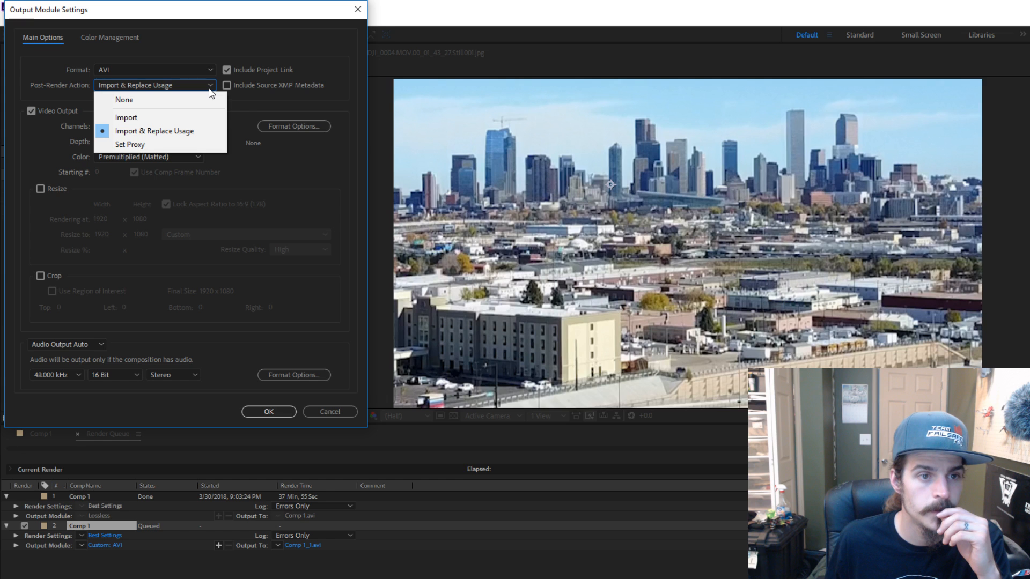
{"action": "left_click", "coordinate": [210, 85]}
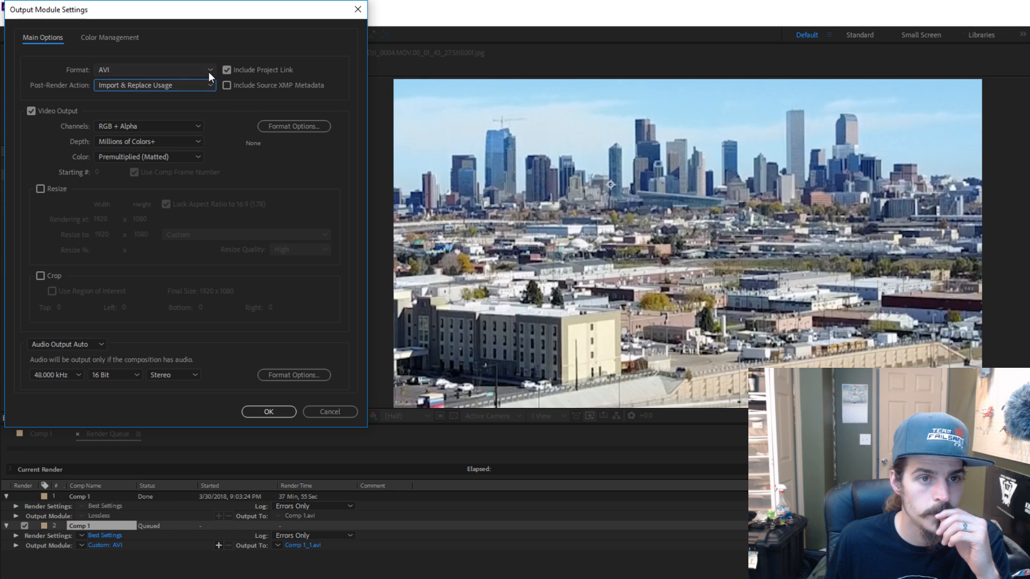
{"action": "left_click", "coordinate": [208, 72]}
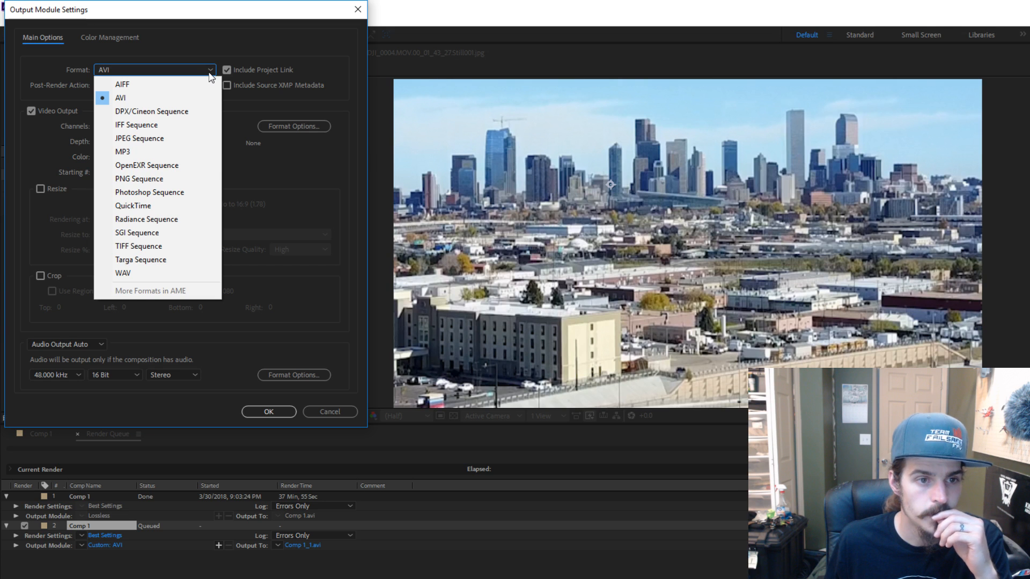
{"action": "left_click", "coordinate": [142, 97]}
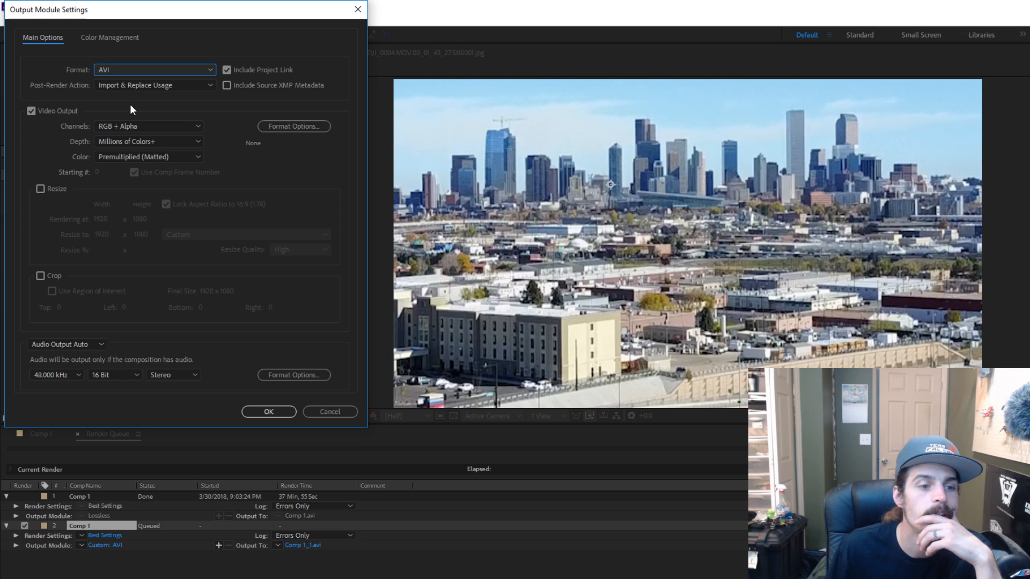
- Set the audio output to 32 Bit at 48.000 kHz in Stereo
{"action": "left_click", "coordinate": [136, 375]}
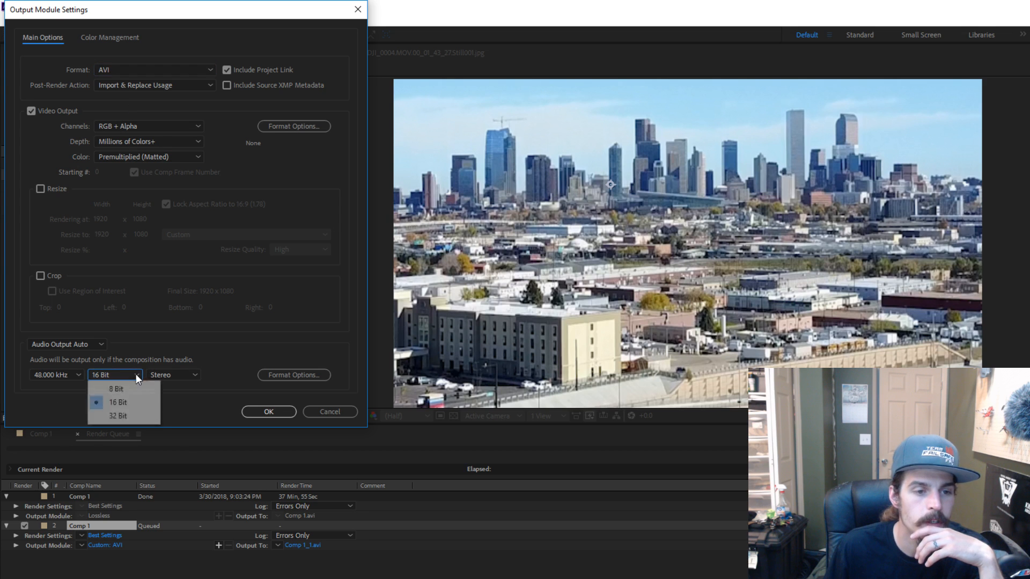
{"action": "left_click", "coordinate": [118, 418]}
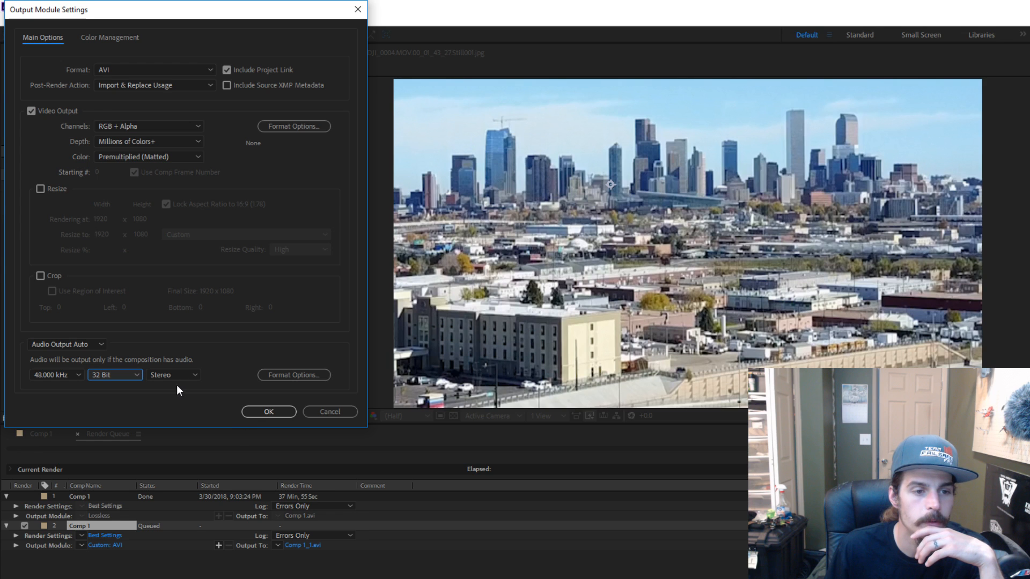
{"action": "left_click", "coordinate": [76, 379]}
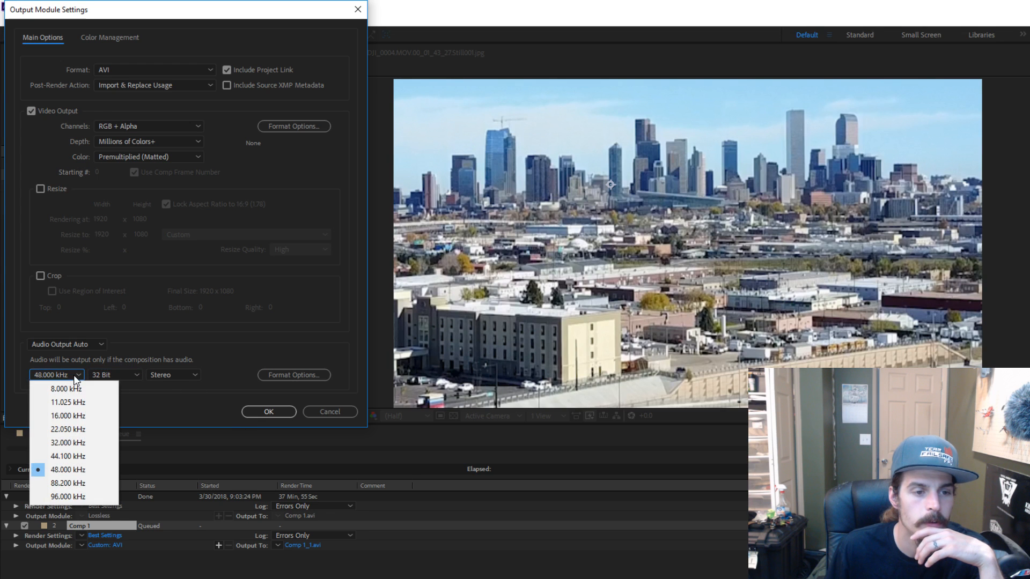
{"action": "left_click", "coordinate": [82, 467]}
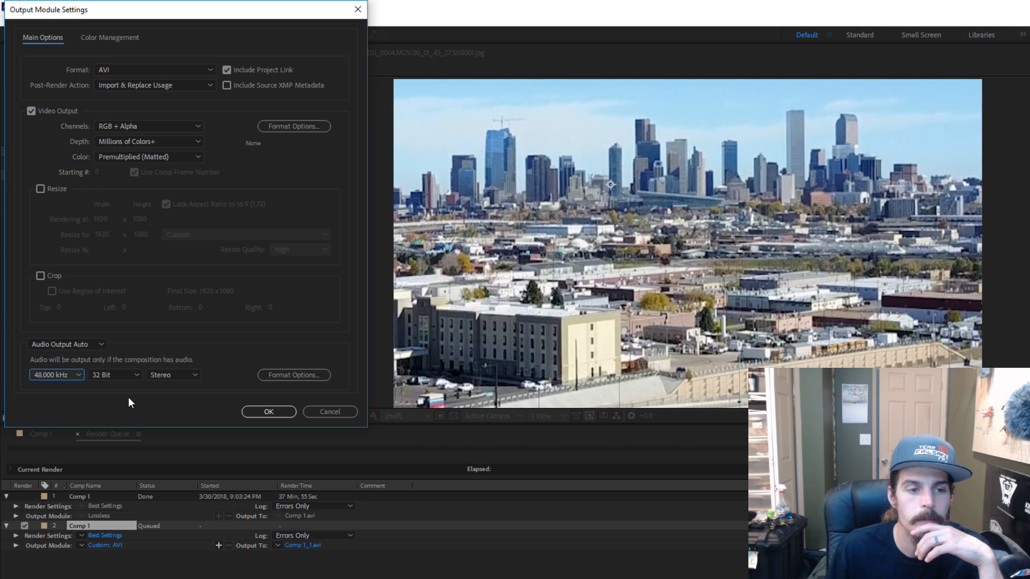
{"action": "left_click", "coordinate": [188, 375]}
{"action": "left_click", "coordinate": [188, 374]}
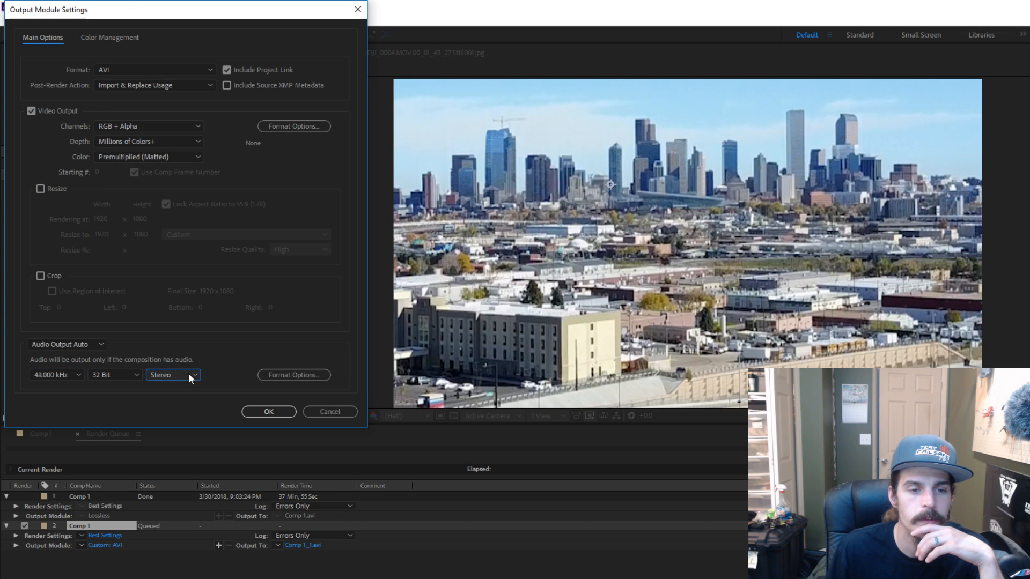
- Choose None for the audio interleave in the AVI audio options, then apply the output module settings
{"action": "left_click", "coordinate": [326, 375]}
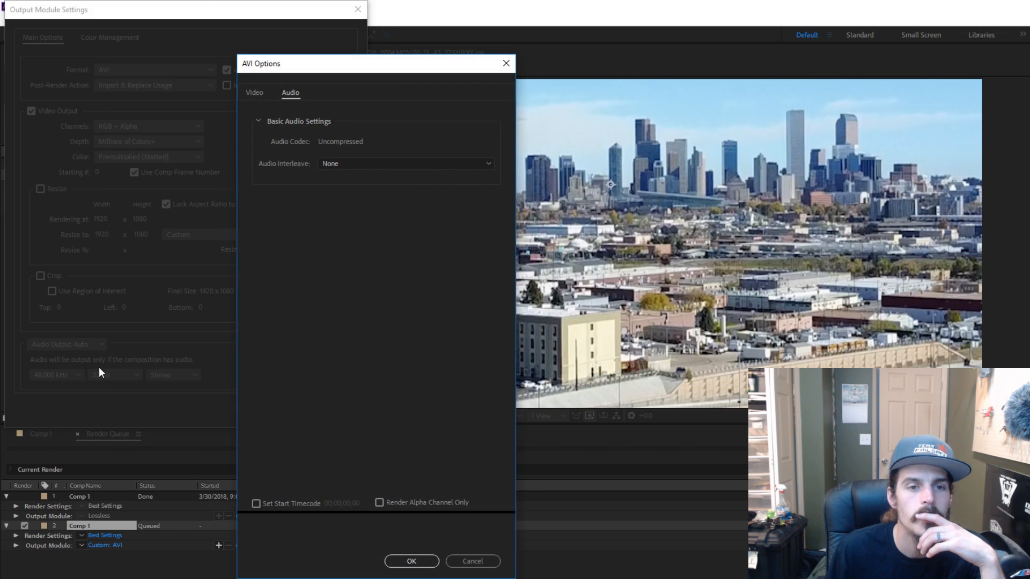
{"action": "left_click", "coordinate": [411, 164]}
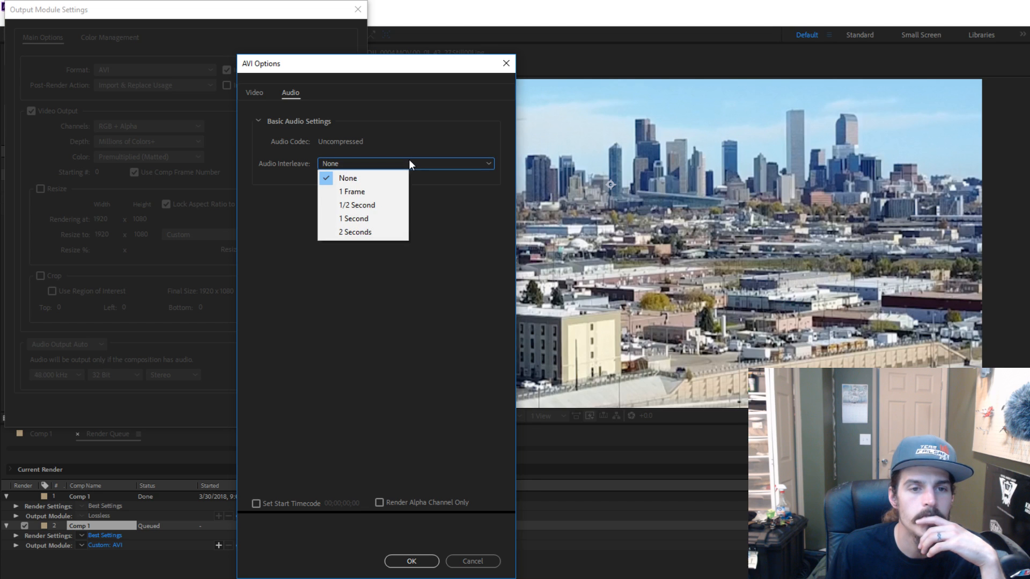
{"action": "left_click", "coordinate": [356, 178]}
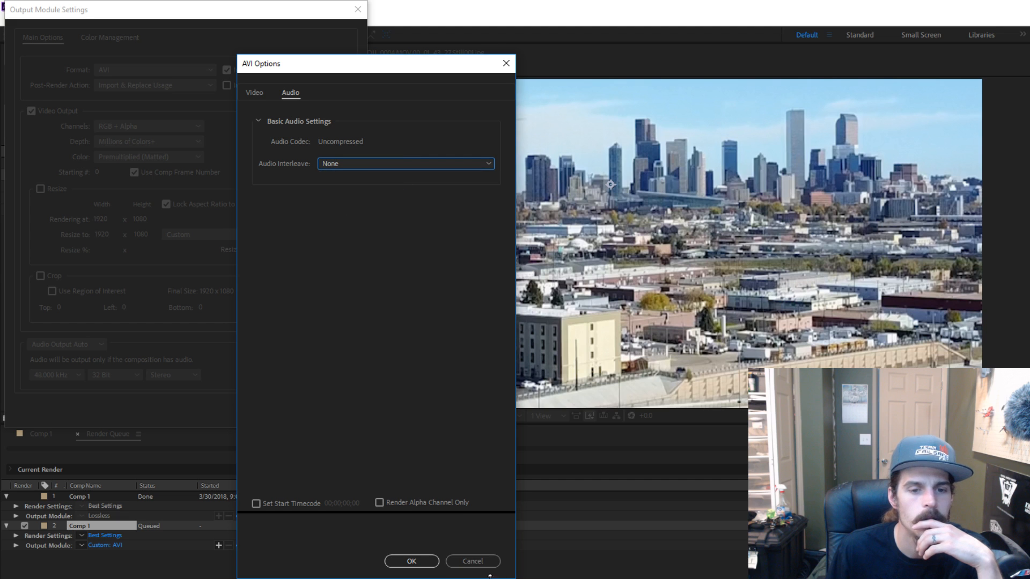
{"action": "left_click", "coordinate": [411, 561]}
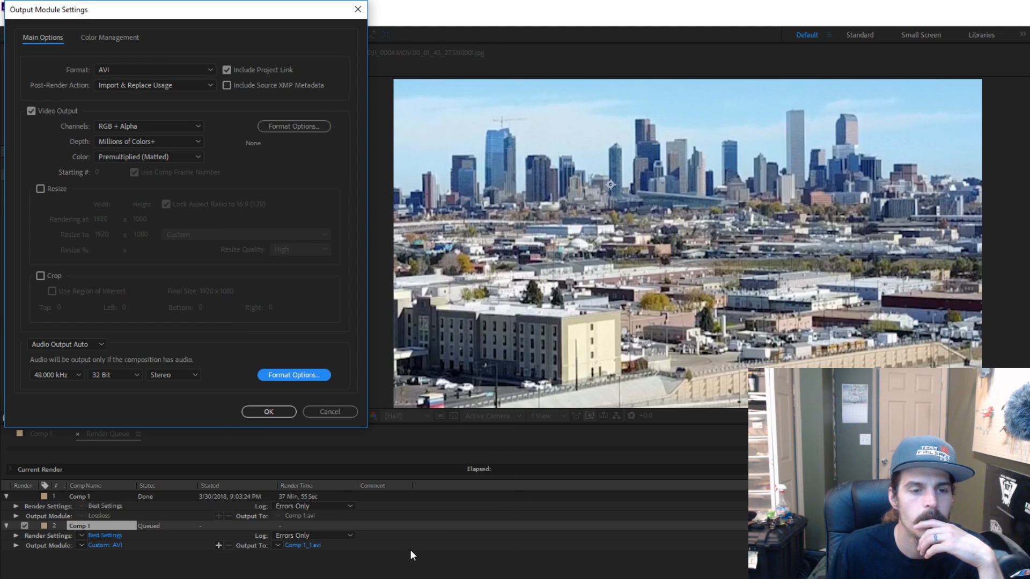
{"action": "left_click", "coordinate": [270, 411]}
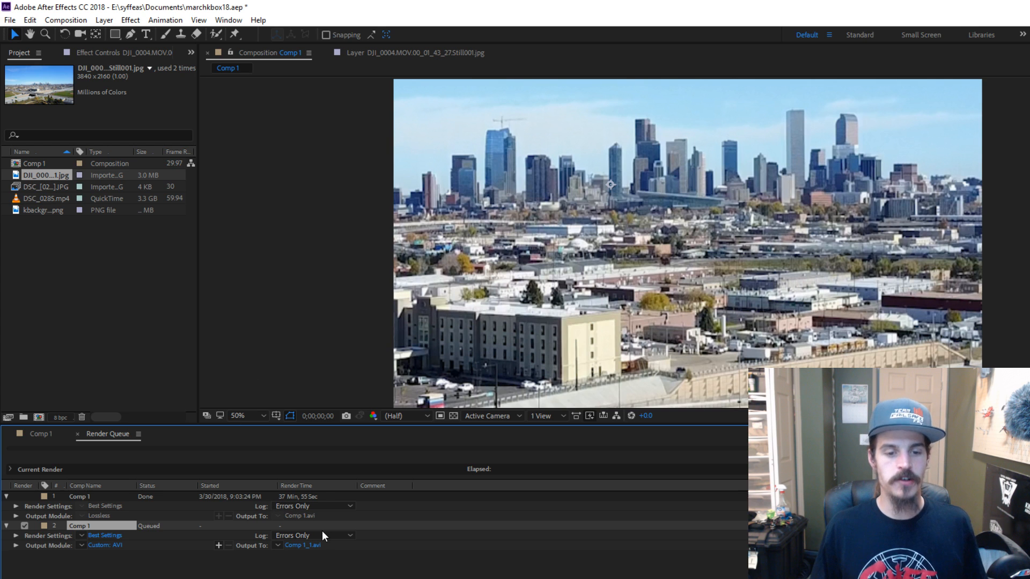
- Switch to the YouTube live dashboard in the browser to check the stream
{"action": "left_click", "coordinate": [257, 578]}
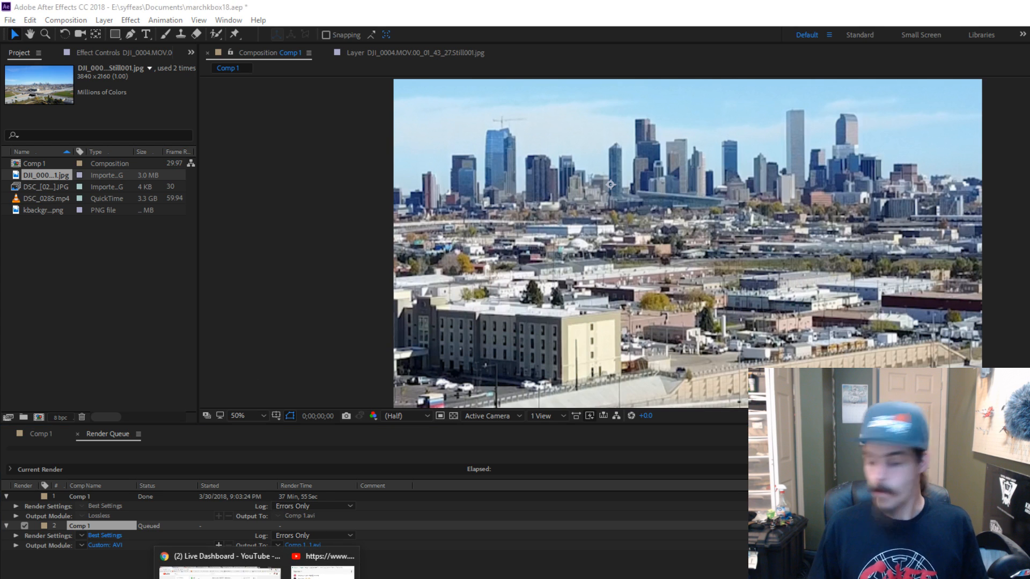
{"action": "left_click", "coordinate": [220, 560]}
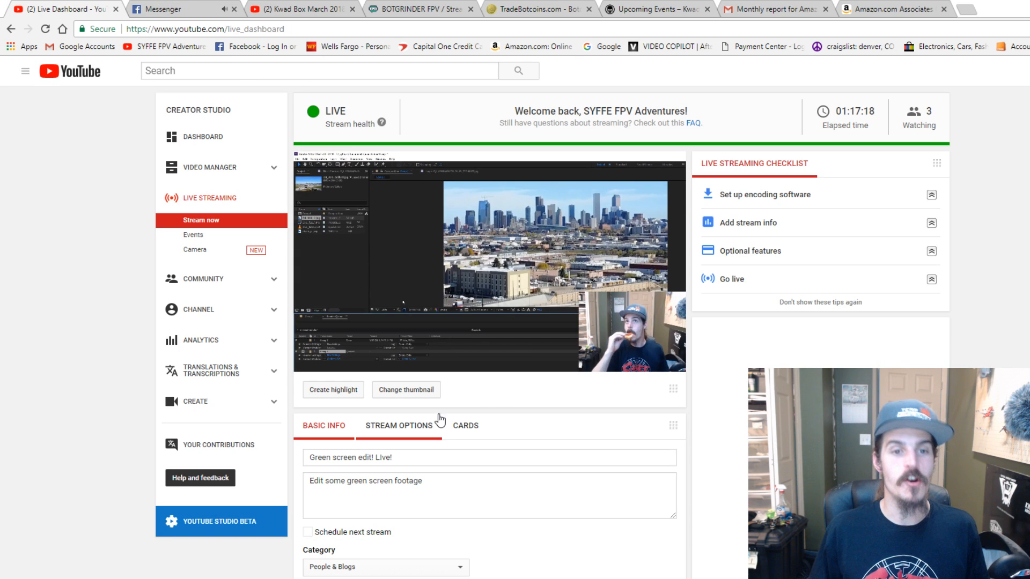
- Switch to Messenger in the browser, try to answer the incoming video call and close the call window
{"action": "left_click", "coordinate": [191, 11]}
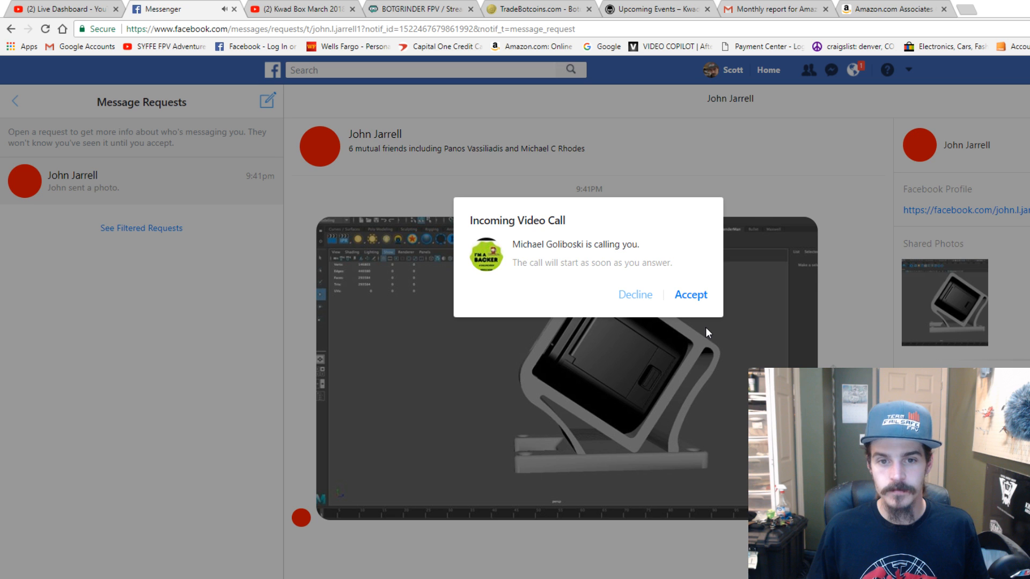
{"action": "left_click", "coordinate": [692, 295]}
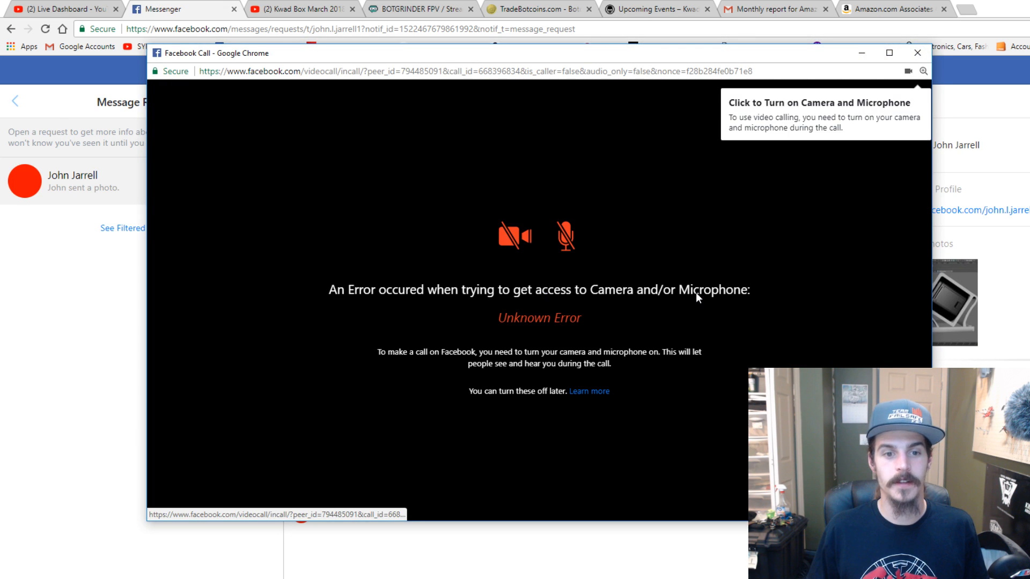
{"action": "left_click", "coordinate": [917, 53]}
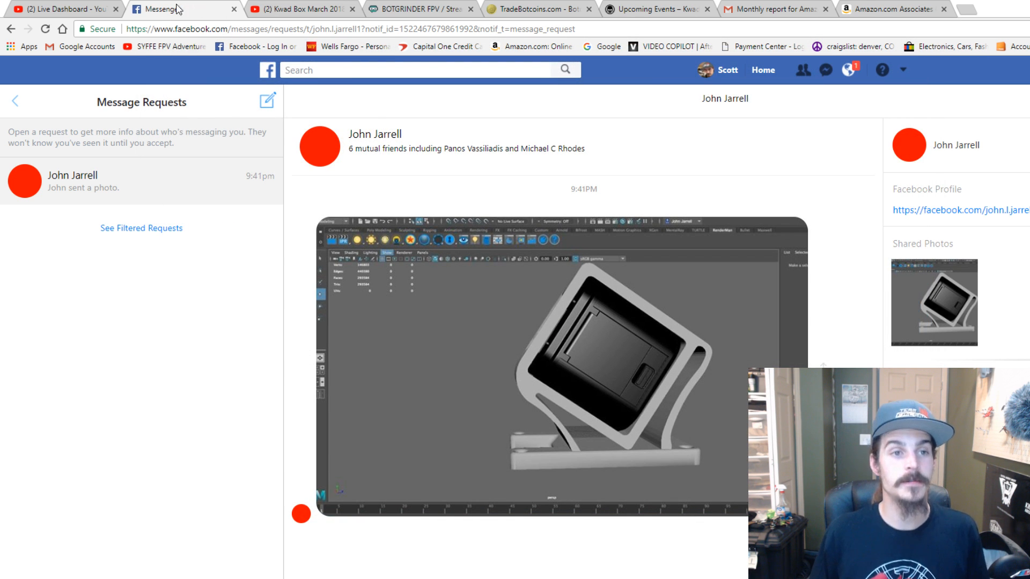
- Find the caller's conversation among the older recent Messenger chats and send the reply "I am streaming now"
{"action": "left_click", "coordinate": [827, 69]}
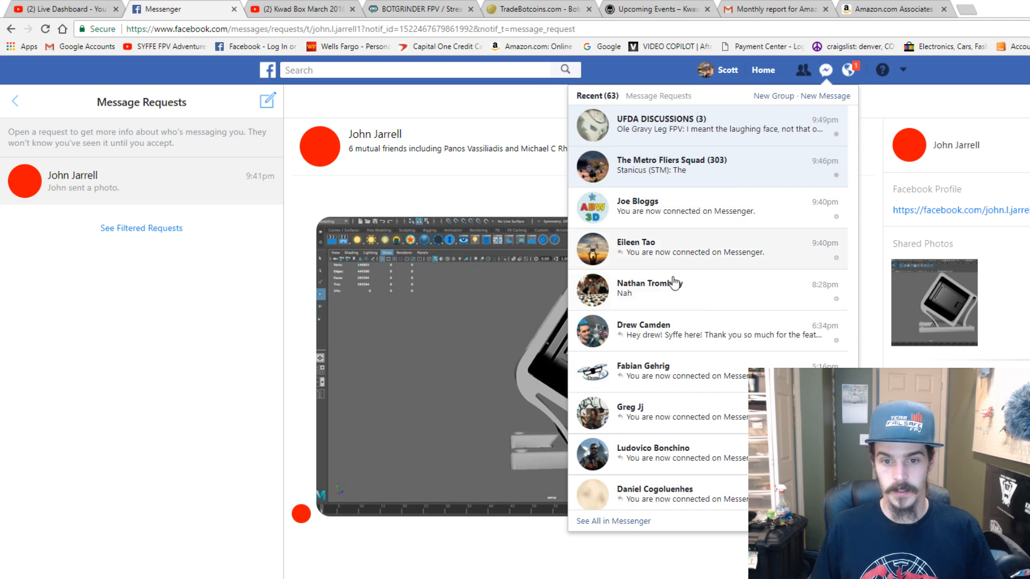
{"action": "scroll", "coordinate": [736, 317], "scroll_direction": "down", "scroll_amount": 9}
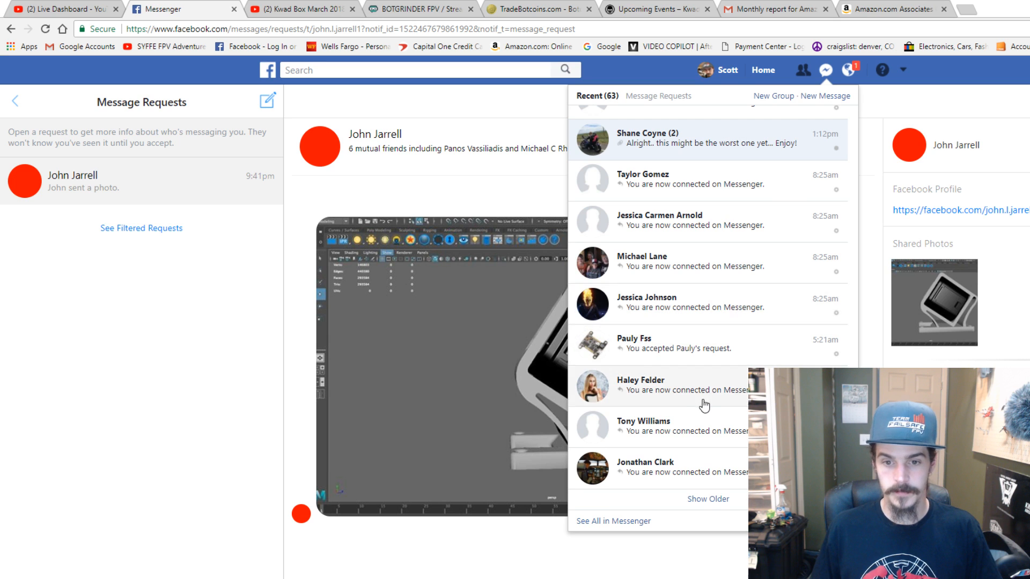
{"action": "left_click", "coordinate": [711, 500]}
{"action": "scroll", "coordinate": [692, 426], "scroll_direction": "down", "scroll_amount": 5}
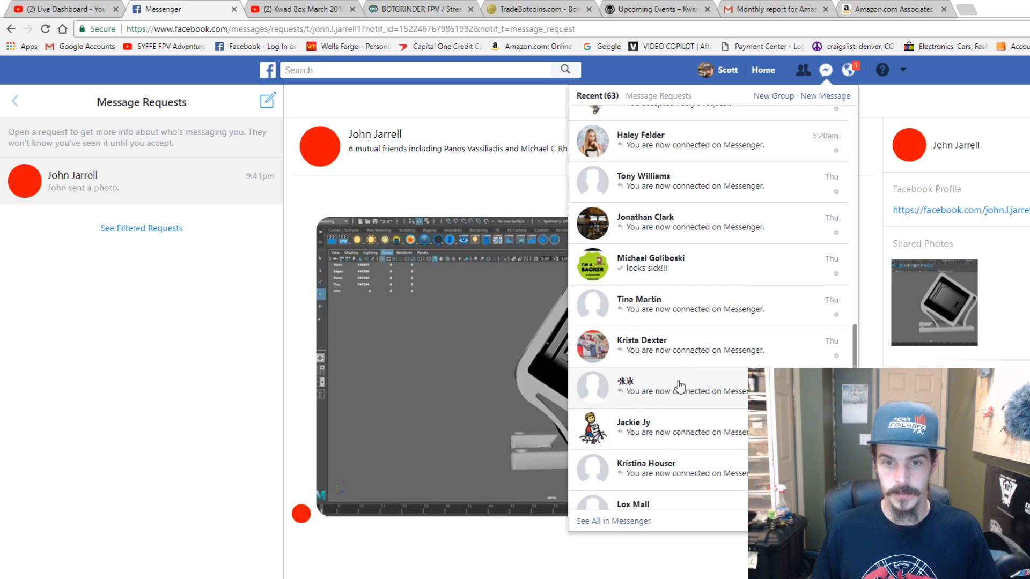
{"action": "left_click", "coordinate": [669, 266]}
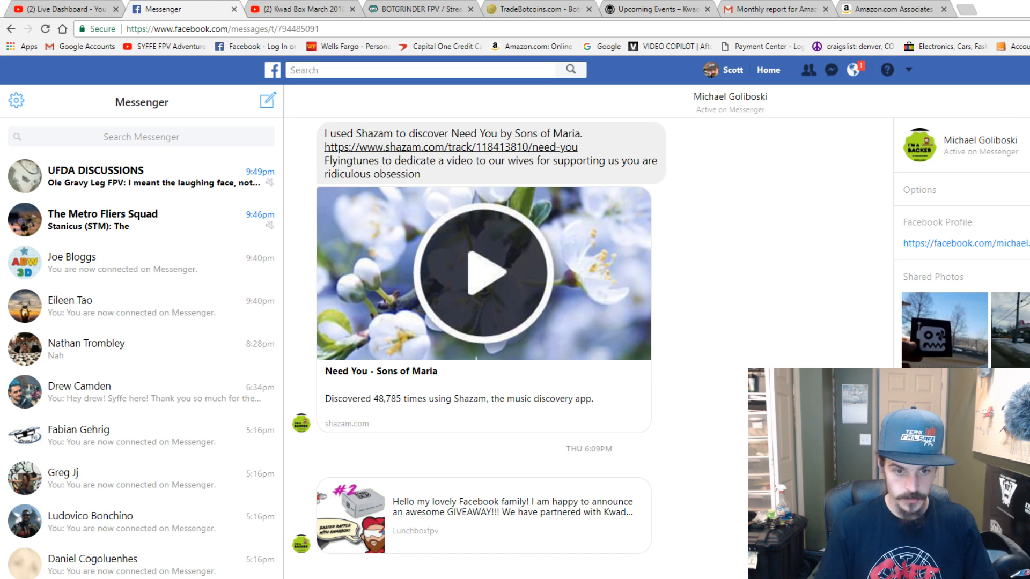
{"action": "key", "text": "Return"}
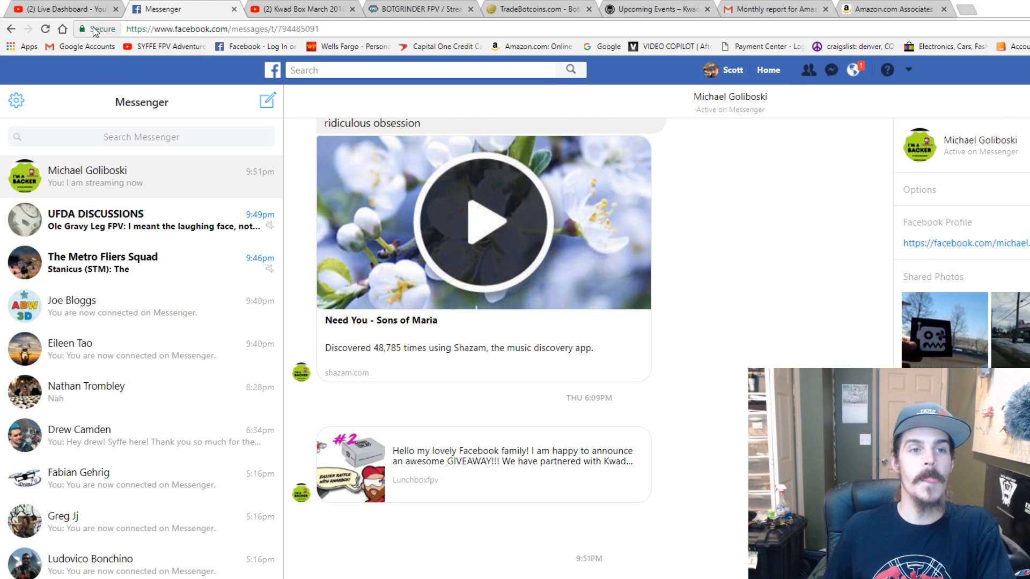
- Check the Kwad Box March 2018 video page, return to After Effects and select the queued Comp 1 render item
{"action": "left_click", "coordinate": [300, 9]}
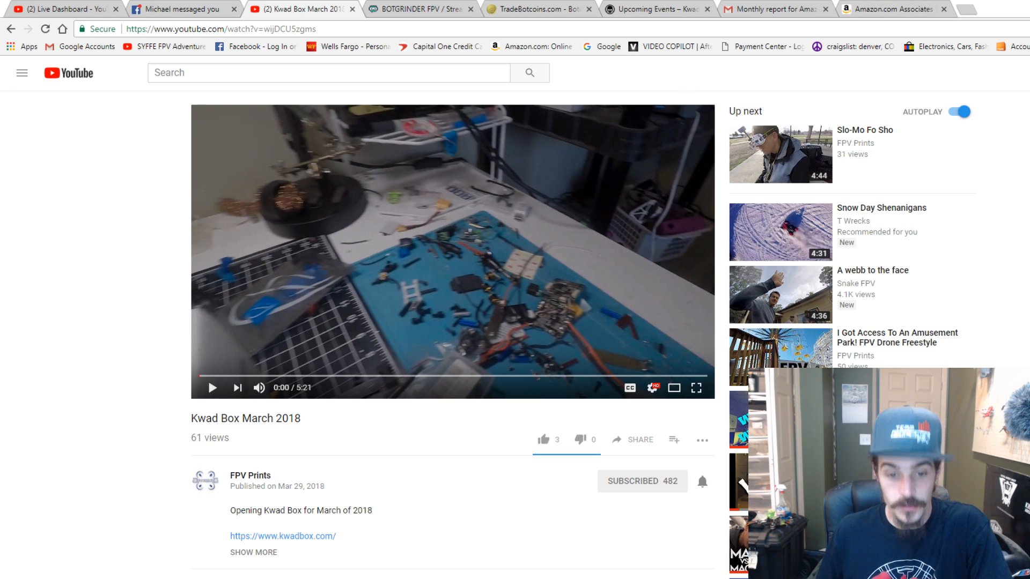
{"action": "key", "text": "alt+Tab"}
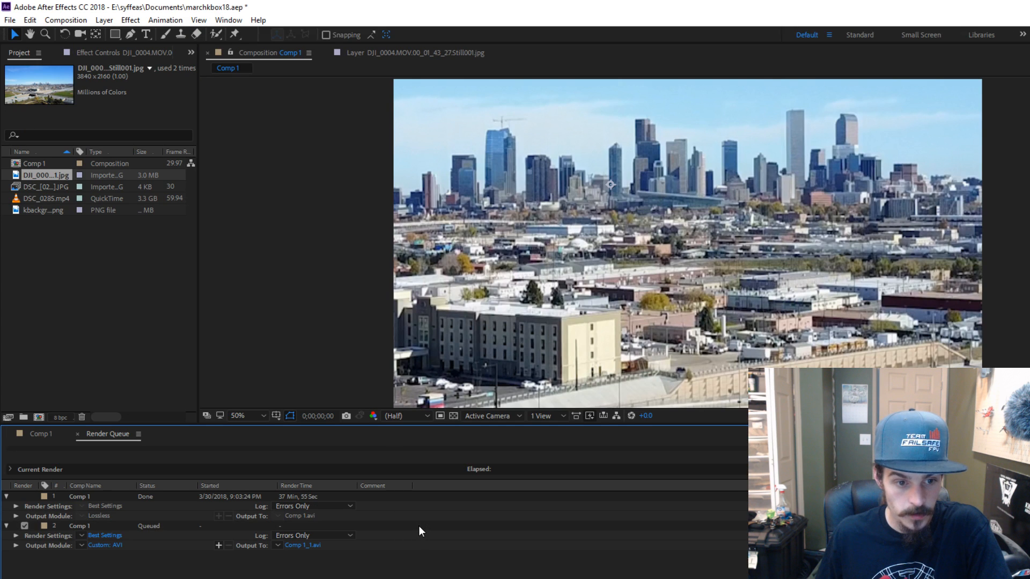
{"action": "left_click", "coordinate": [89, 524]}
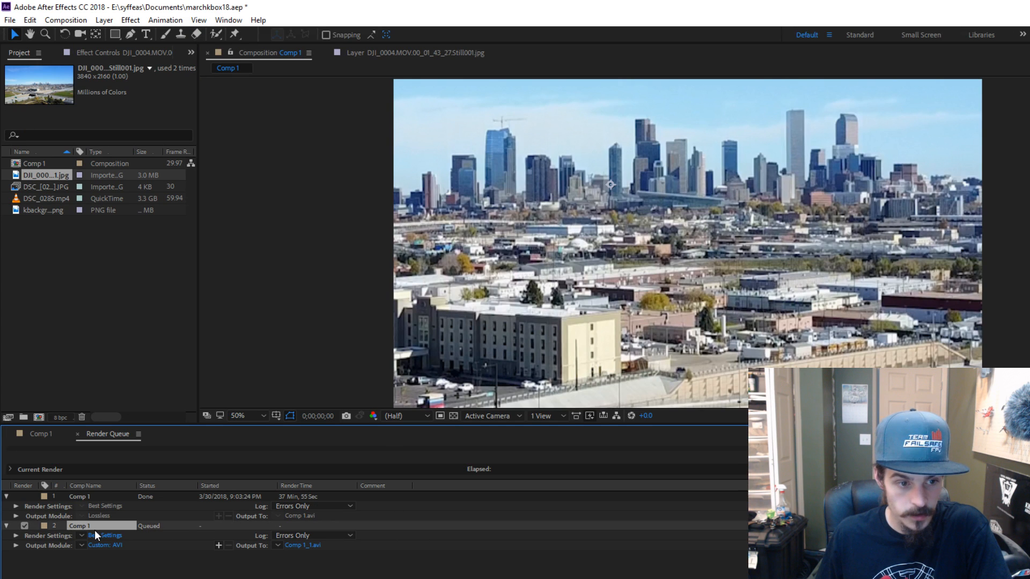